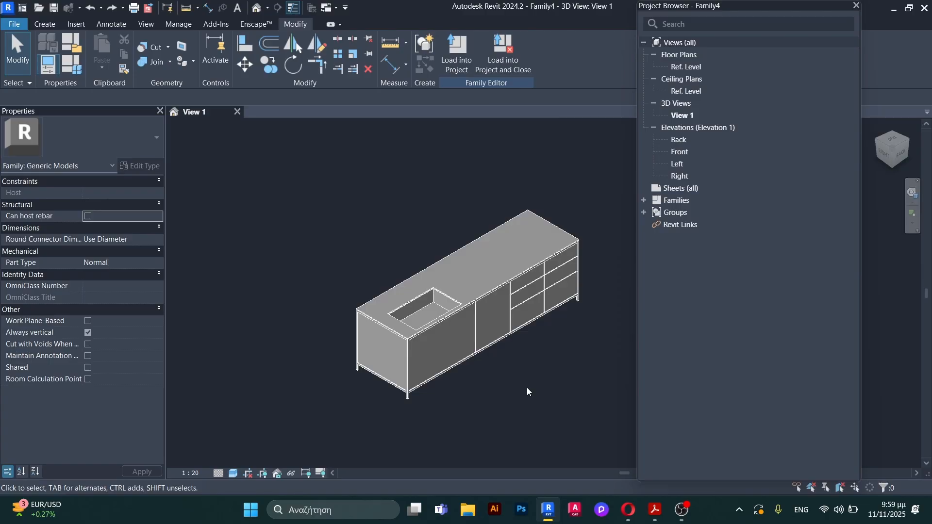
# Step: Create a new family from the Metric Generic Model template
pyautogui.click(14, 24)
pyautogui.moveTo(44, 72)
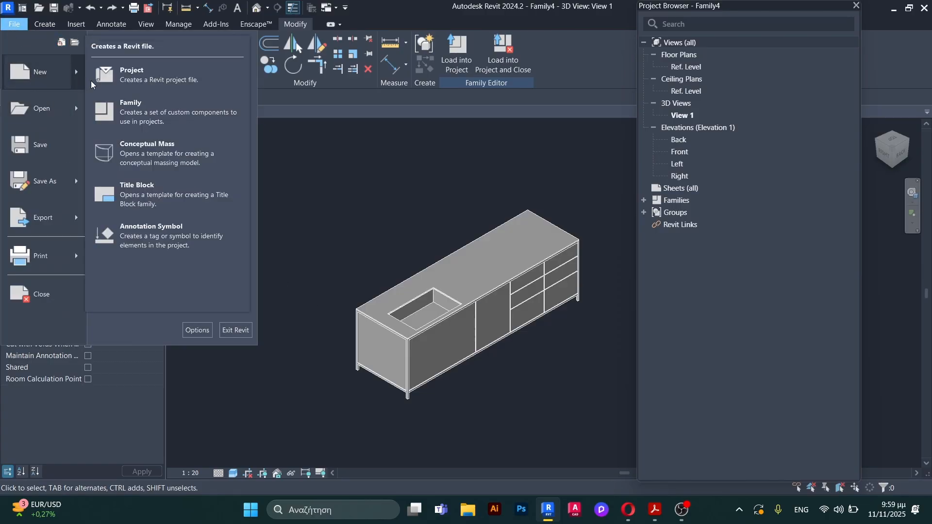
pyautogui.click(159, 127)
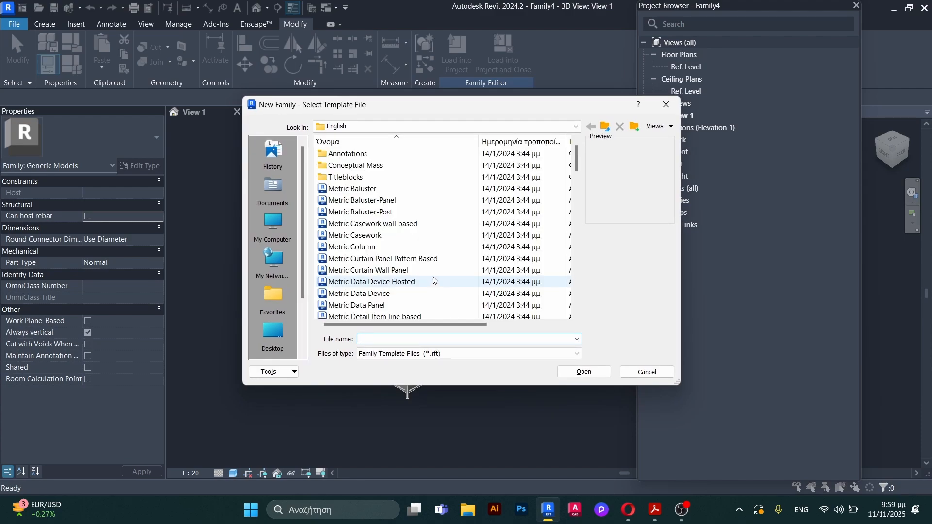
pyautogui.scroll(-8, 425, 252)
pyautogui.scroll(-4, 425, 252)
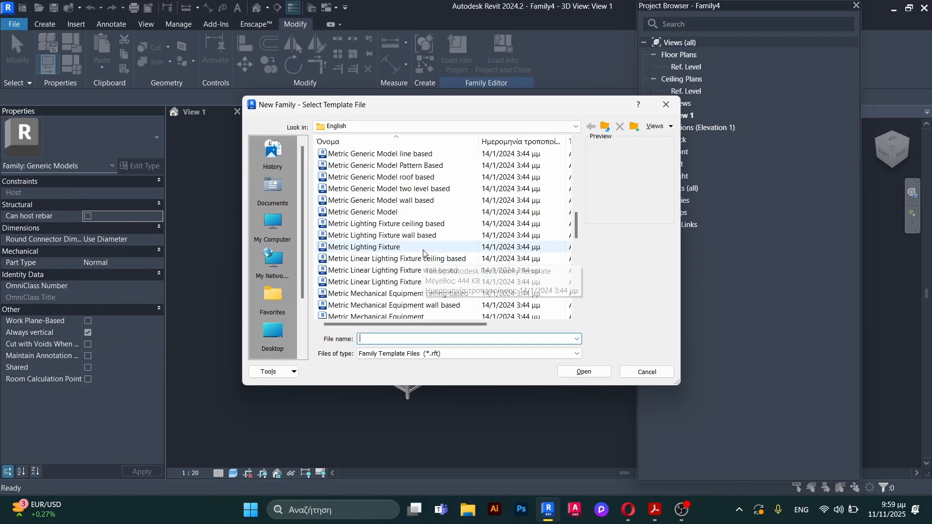
pyautogui.click(431, 213)
pyautogui.click(585, 372)
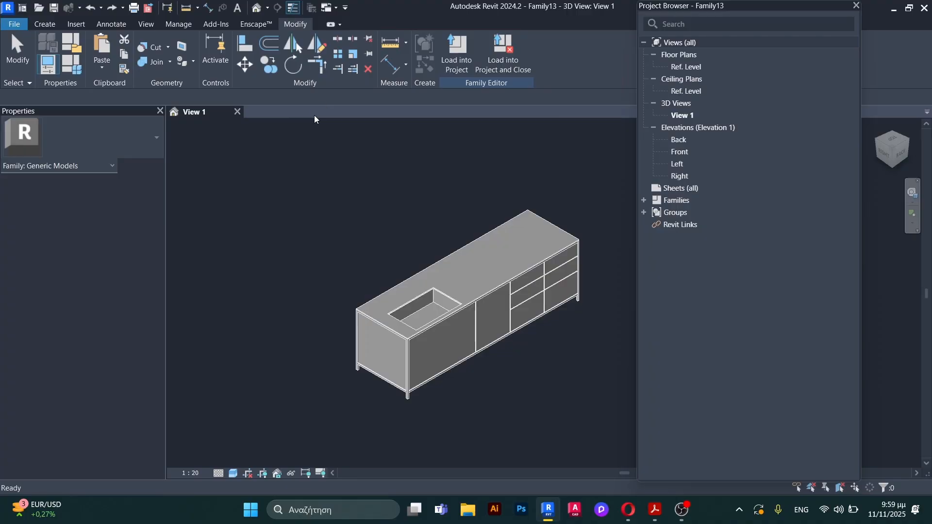
# Step: Set the project's Distance unit format to meters with 2 decimal places
pyautogui.scroll(2, 503, 272)
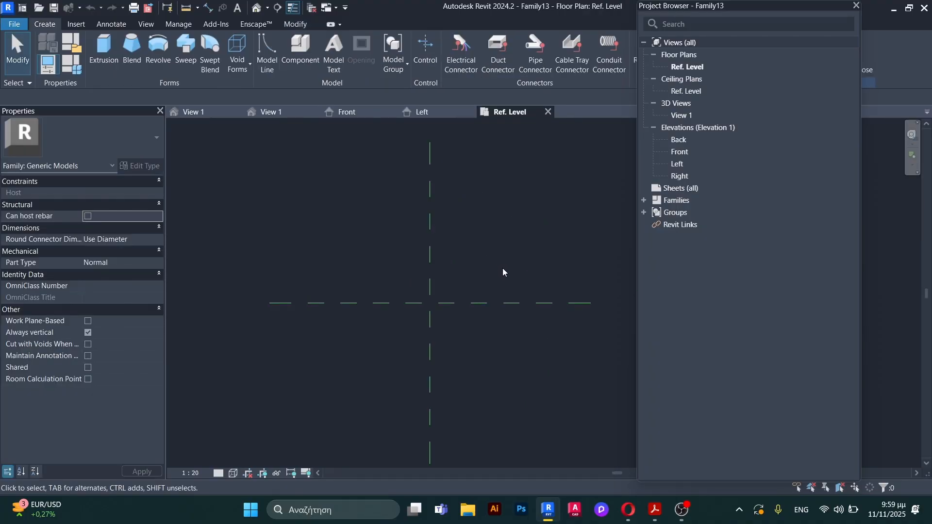
pyautogui.scroll(-1, 503, 272)
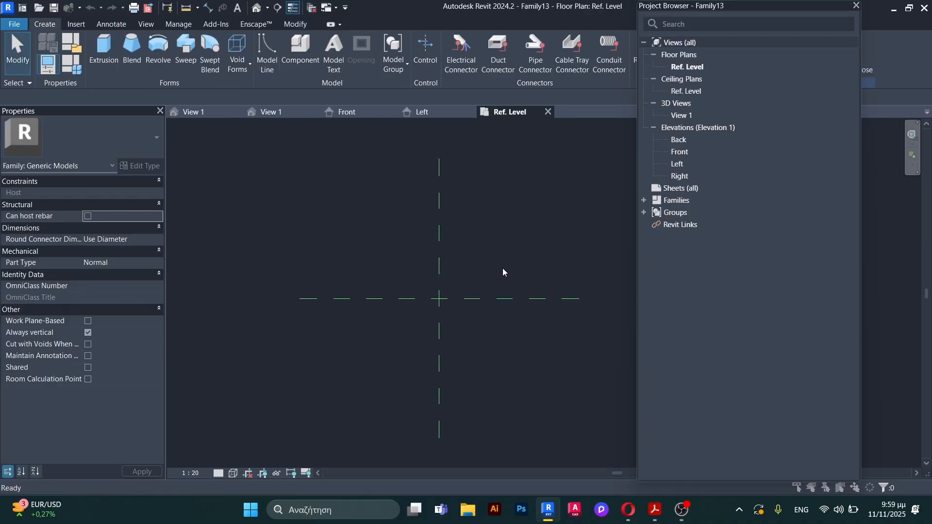
pyautogui.press('u')
pyautogui.press('n')
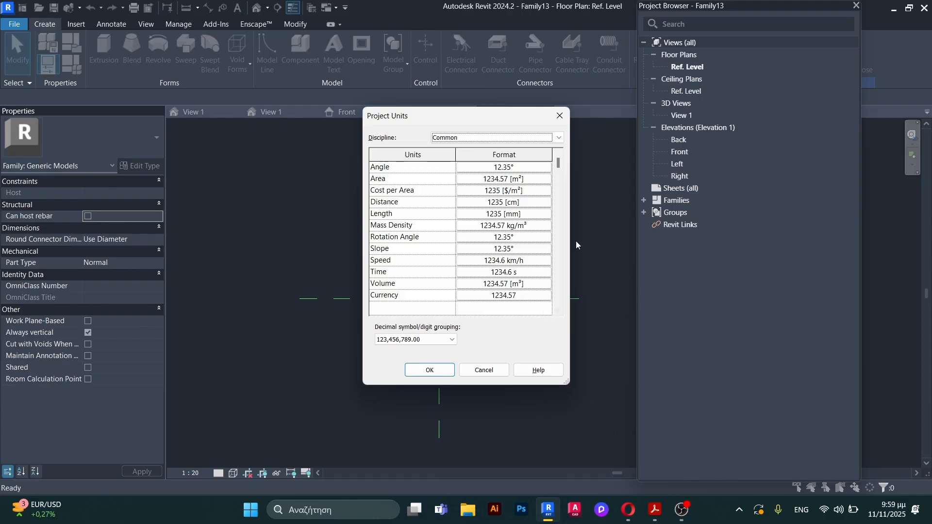
pyautogui.click(546, 204)
pyautogui.click(512, 190)
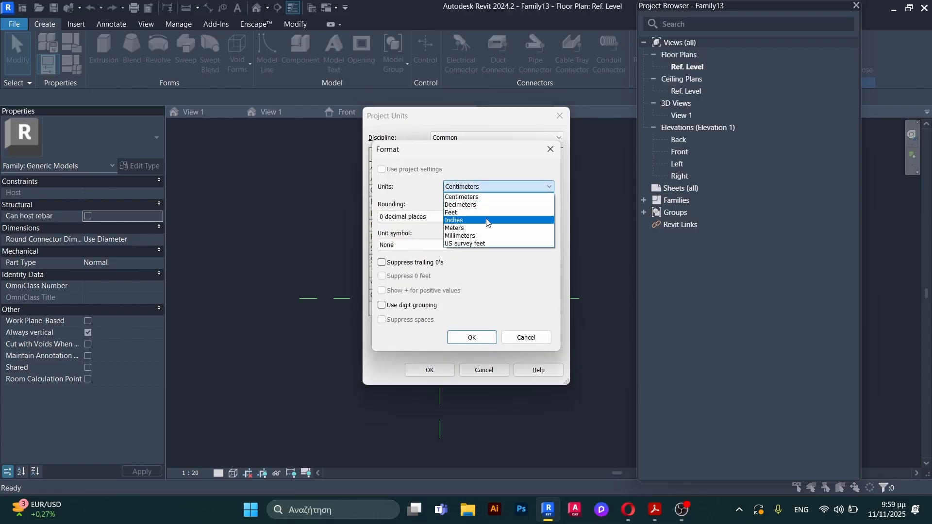
pyautogui.click(488, 287)
pyautogui.click(414, 216)
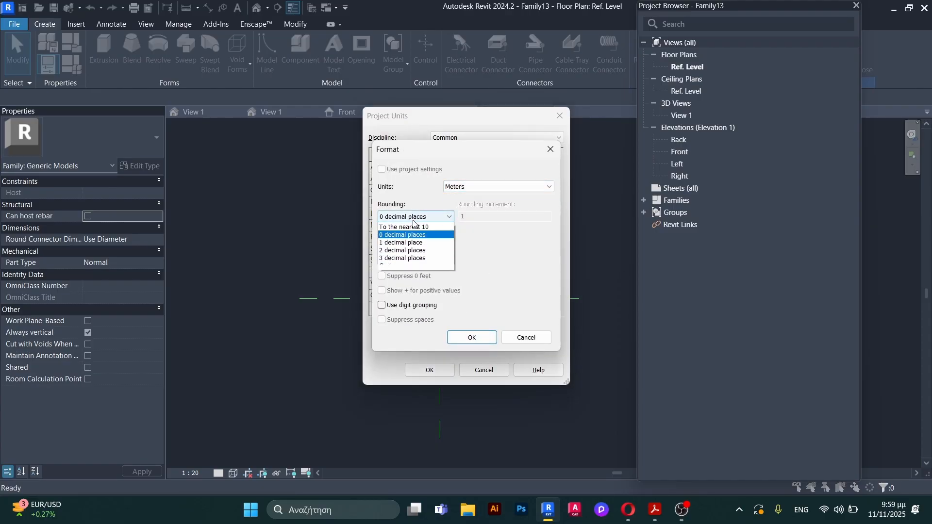
pyautogui.click(428, 269)
pyautogui.click(470, 337)
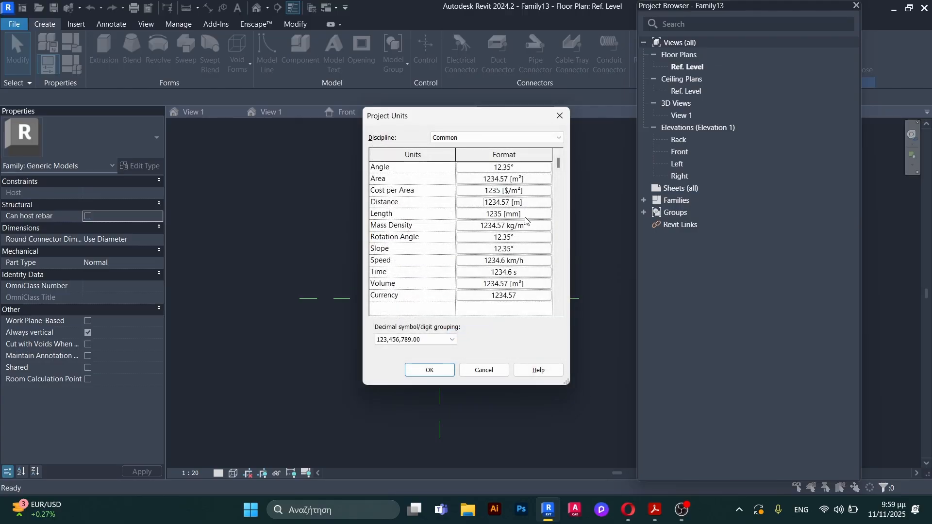
# Step: Set the Length unit format to meters with 2 decimal places and apply the project units
pyautogui.click(525, 215)
pyautogui.click(517, 191)
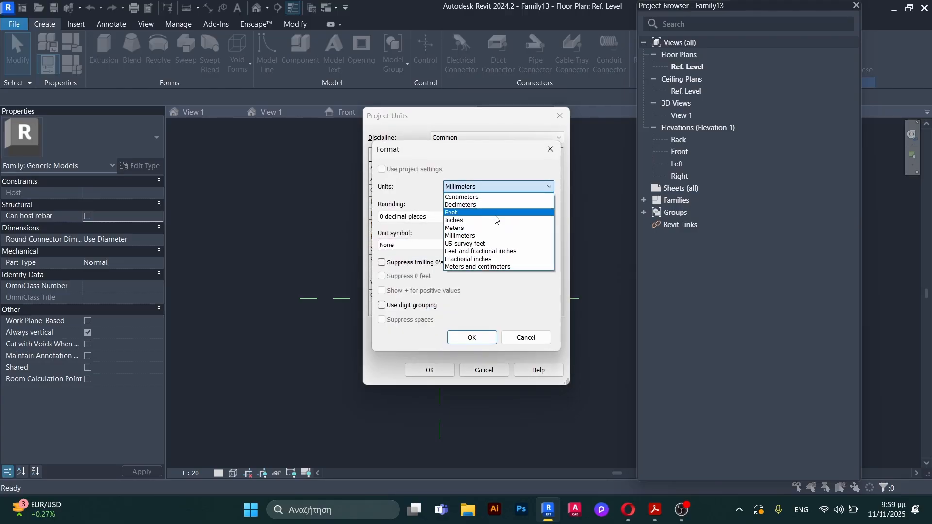
pyautogui.click(485, 233)
pyautogui.click(414, 217)
pyautogui.click(428, 266)
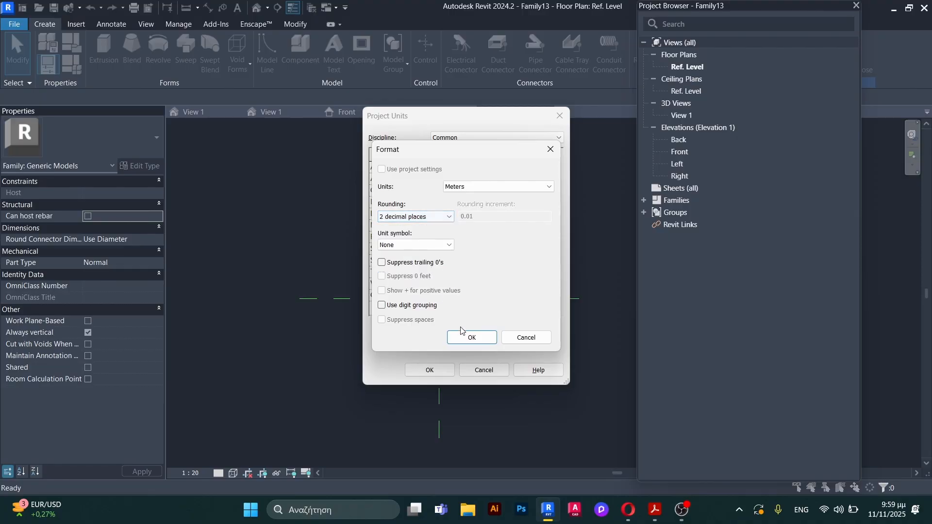
pyautogui.click(469, 336)
pyautogui.click(429, 370)
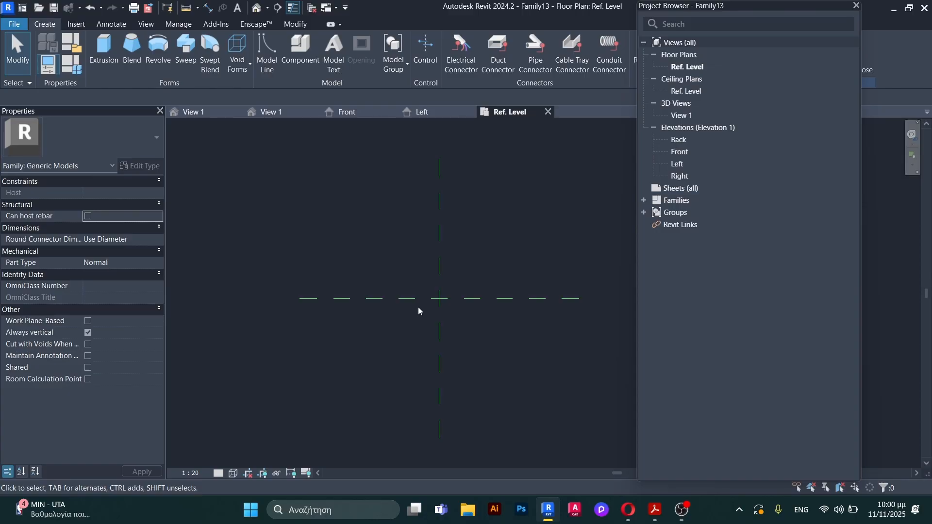
# Step: Draw two vertical reference planes, one on each side of the Center (Left/Right) plane, each about 1.4 m away from it
pyautogui.press('r')
pyautogui.press('p')
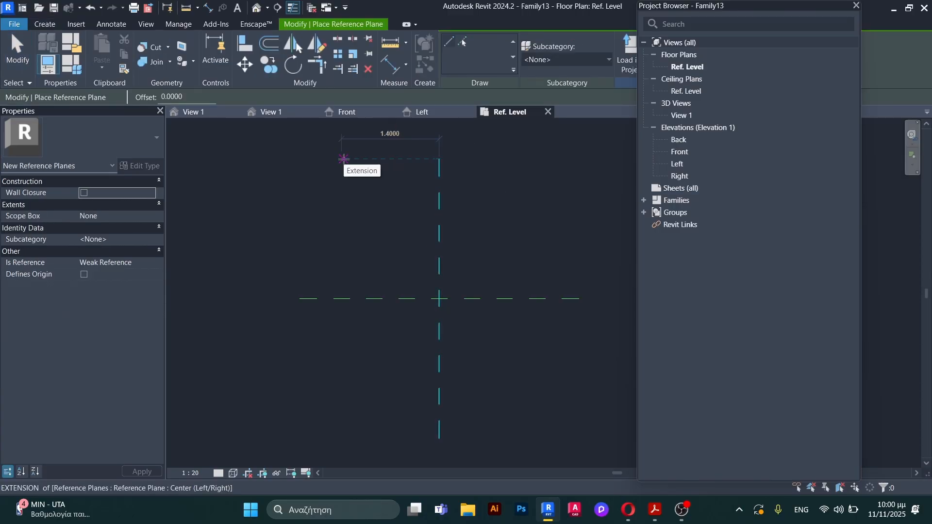
pyautogui.click(342, 159)
pyautogui.click(335, 432)
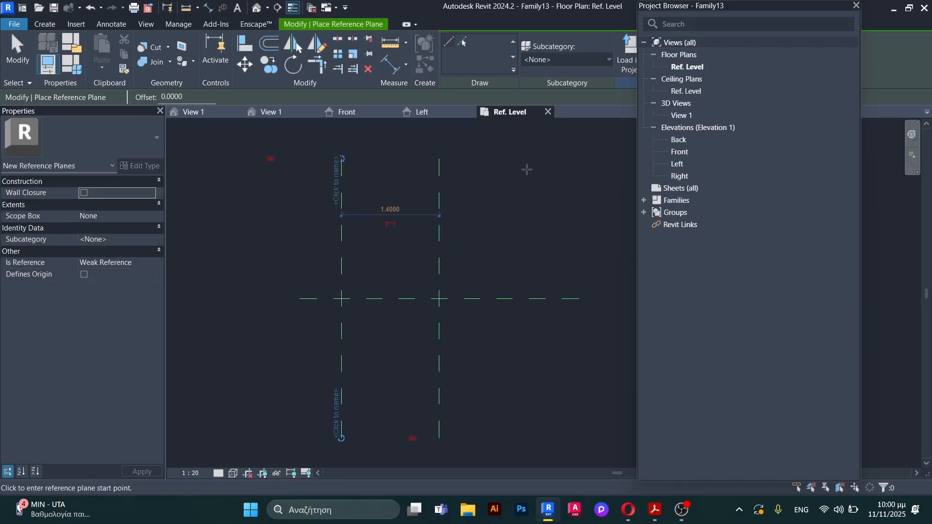
pyautogui.click(537, 159)
pyautogui.click(533, 429)
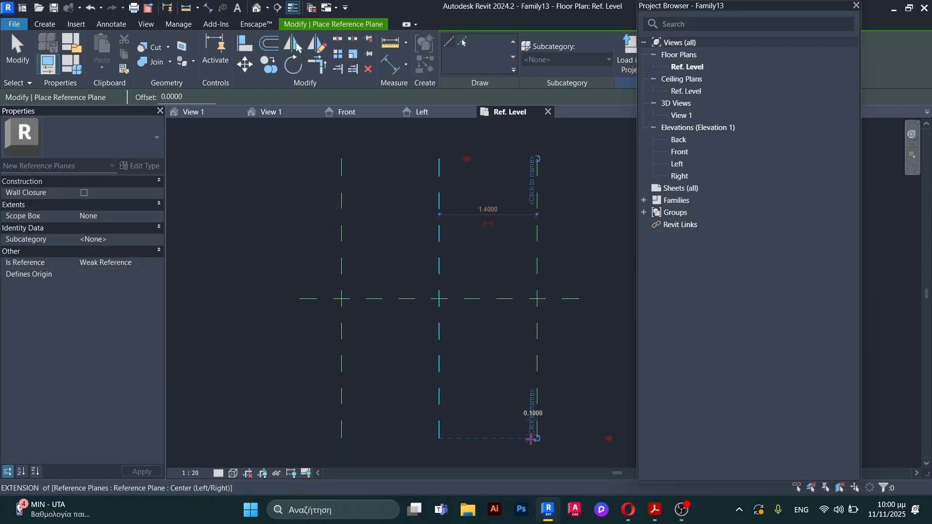
pyautogui.press('Escape')
pyautogui.press('Escape')
# Step: Add aligned dimensions from the Center (Left/Right) plane to each of the two outer vertical reference planes
pyautogui.press('d')
pyautogui.press('i')
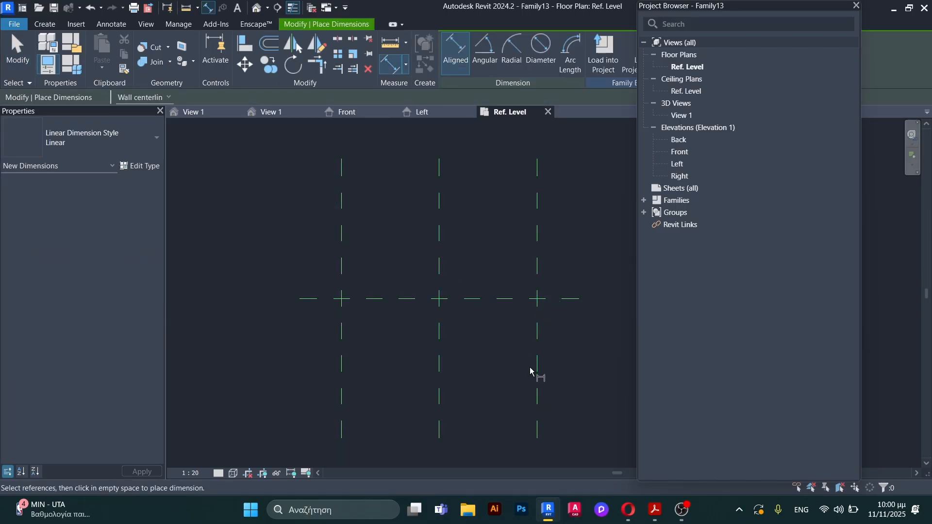
pyautogui.click(439, 236)
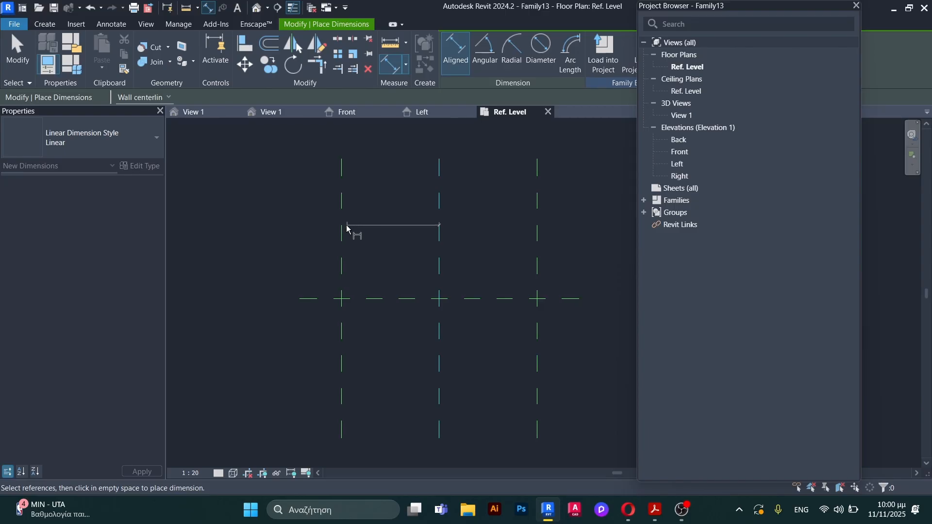
pyautogui.click(345, 231)
pyautogui.click(366, 223)
pyautogui.click(450, 236)
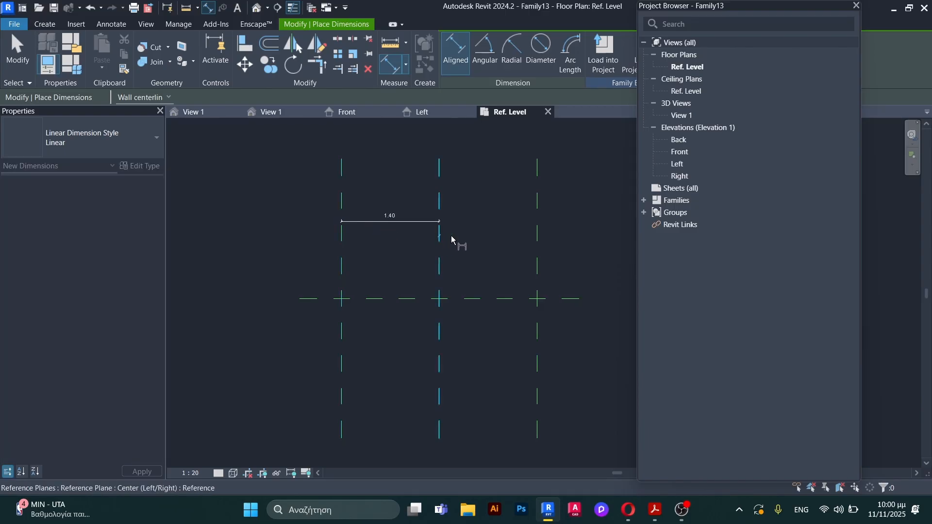
pyautogui.click(540, 242)
pyautogui.click(525, 226)
pyautogui.scroll(2, 467, 188)
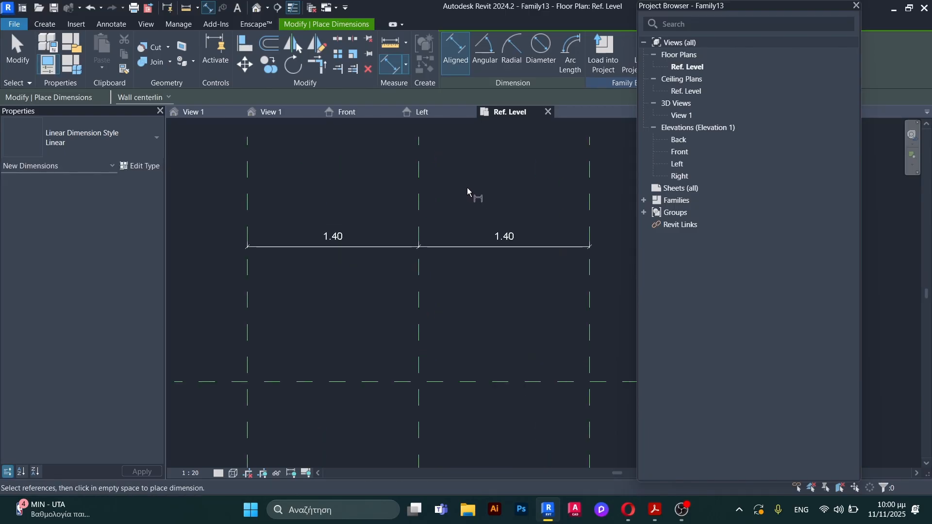
pyautogui.press('Escape')
# Step: Set the distance of both outer vertical reference planes from the center plane to 1.2 m
pyautogui.click(249, 275)
pyautogui.click(334, 239)
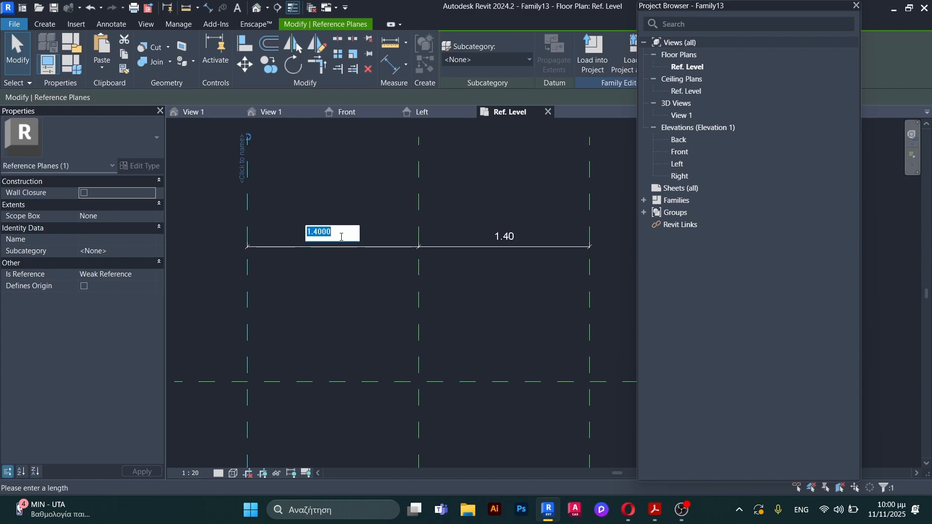
pyautogui.write('1.2')
pyautogui.press('Return')
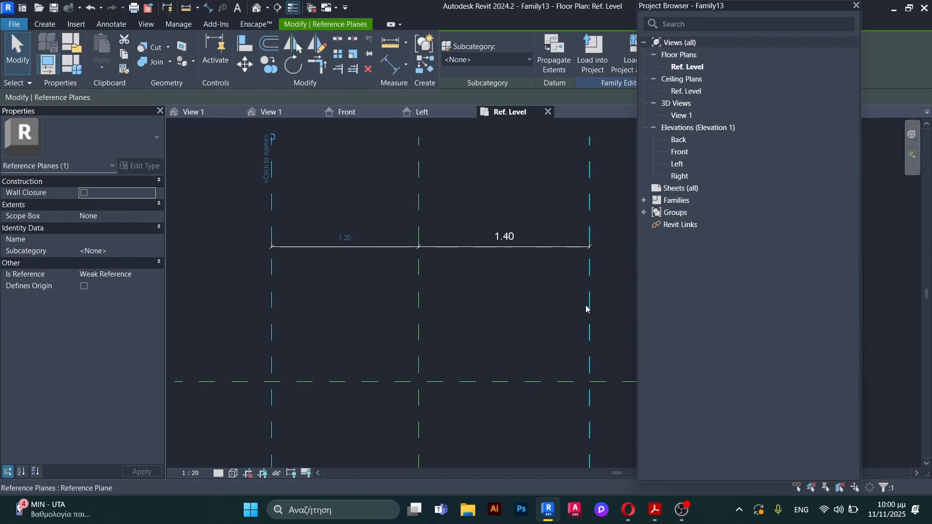
pyautogui.click(589, 307)
pyautogui.click(519, 234)
pyautogui.write('1.2')
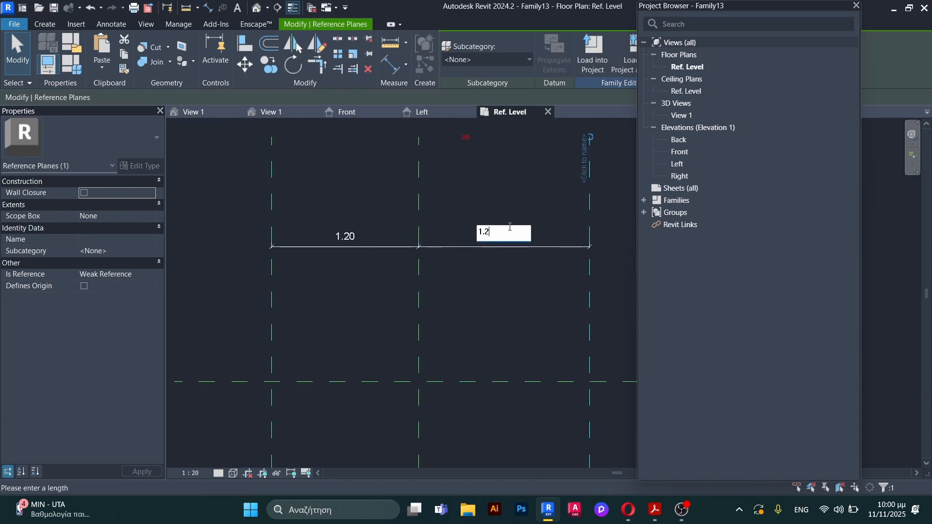
pyautogui.press('Return')
pyautogui.click(492, 286)
# Step: Add an overall aligned dimension between the two outer vertical reference planes, above the two half dimensions
pyautogui.press('d')
pyautogui.press('i')
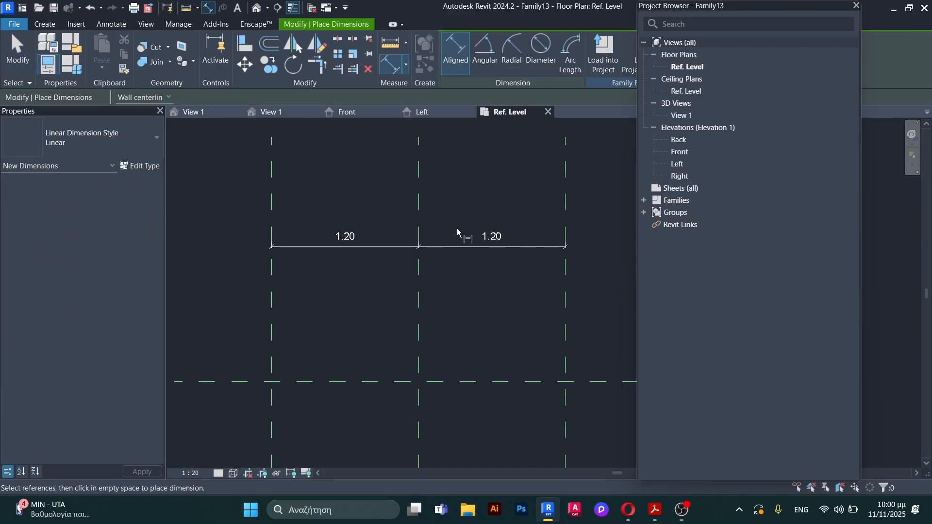
pyautogui.click(273, 183)
pyautogui.click(566, 221)
pyautogui.click(530, 209)
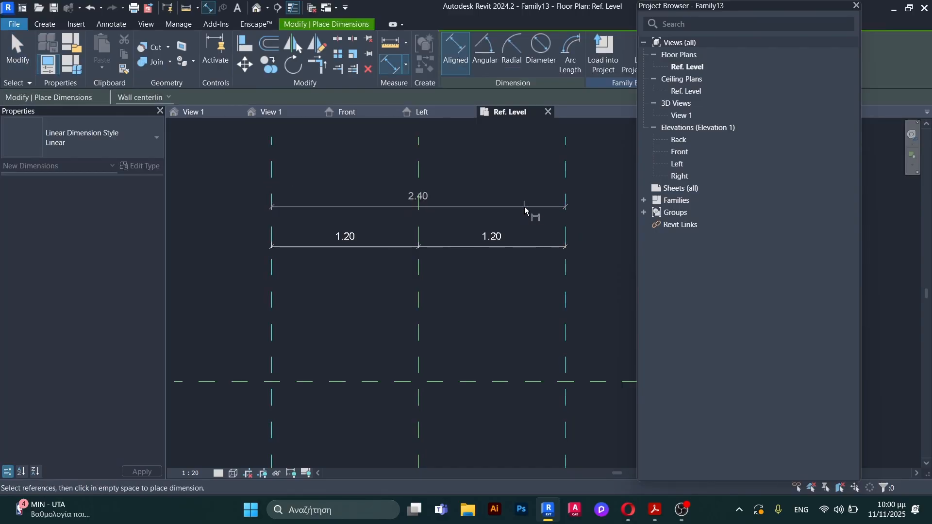
pyautogui.press('Escape')
pyautogui.press('Escape')
# Step: Label the overall dimension with a new family type parameter named "length"
pyautogui.click(481, 206)
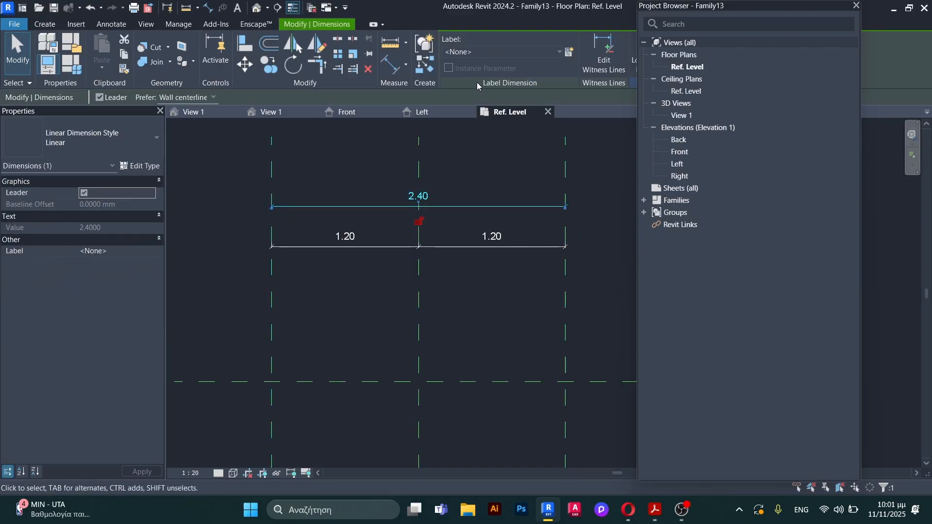
pyautogui.click(567, 54)
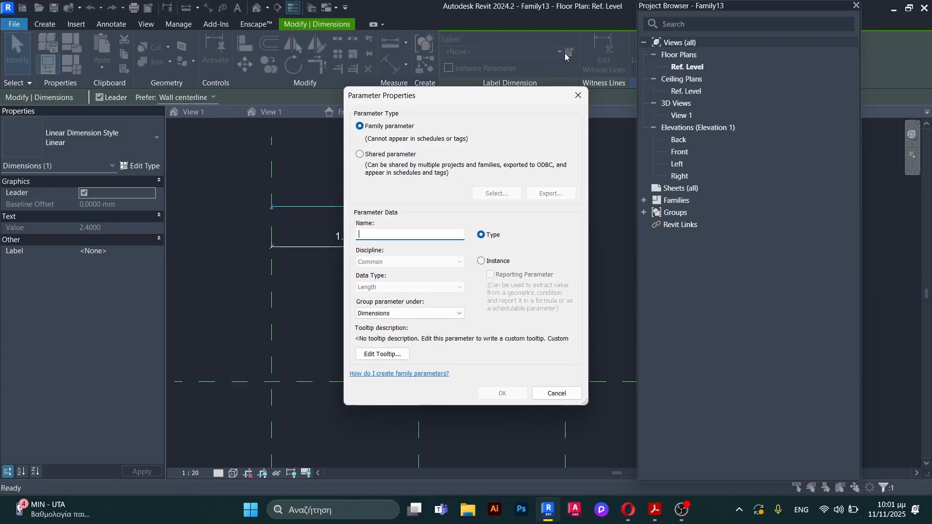
pyautogui.write('length')
pyautogui.click(509, 395)
pyautogui.click(444, 302)
# Step: Draw two horizontal reference planes below the Center (Front/Back) plane, the first about 0.8 m below it and the second about 0.7 m further down
pyautogui.scroll(-4, 429, 243)
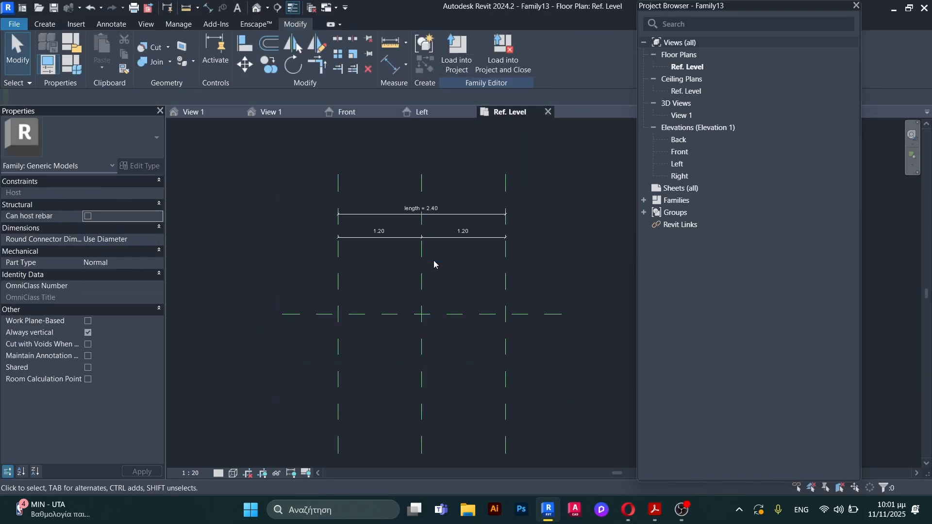
pyautogui.scroll(3, 441, 286)
pyautogui.scroll(-3, 443, 287)
pyautogui.scroll(-1, 439, 347)
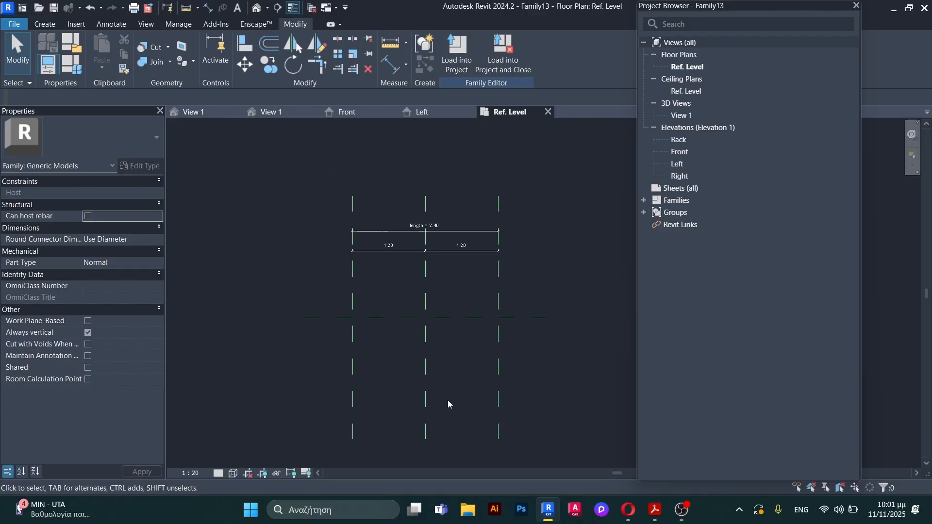
pyautogui.scroll(1, 449, 406)
pyautogui.press('r')
pyautogui.press('p')
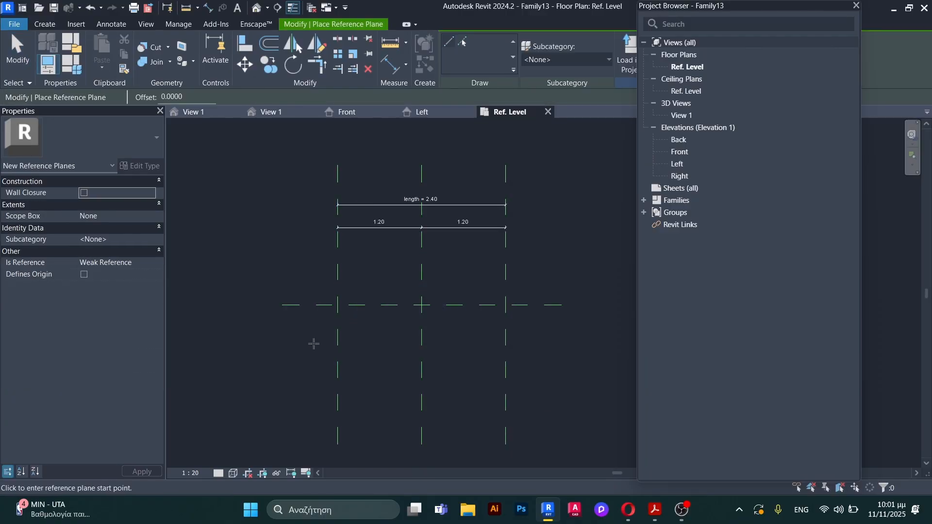
pyautogui.click(282, 360)
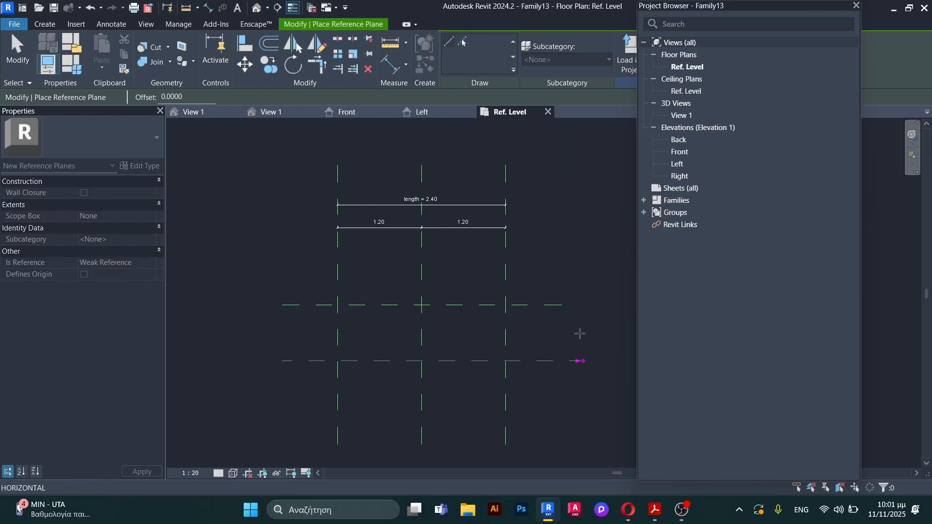
pyautogui.click(562, 361)
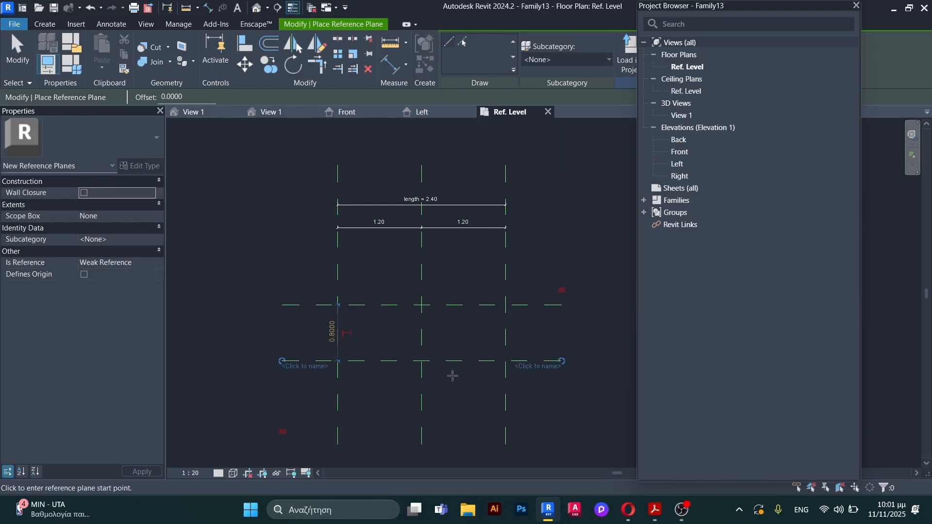
pyautogui.click(282, 410)
pyautogui.click(562, 410)
pyautogui.press('Escape')
pyautogui.press('Escape')
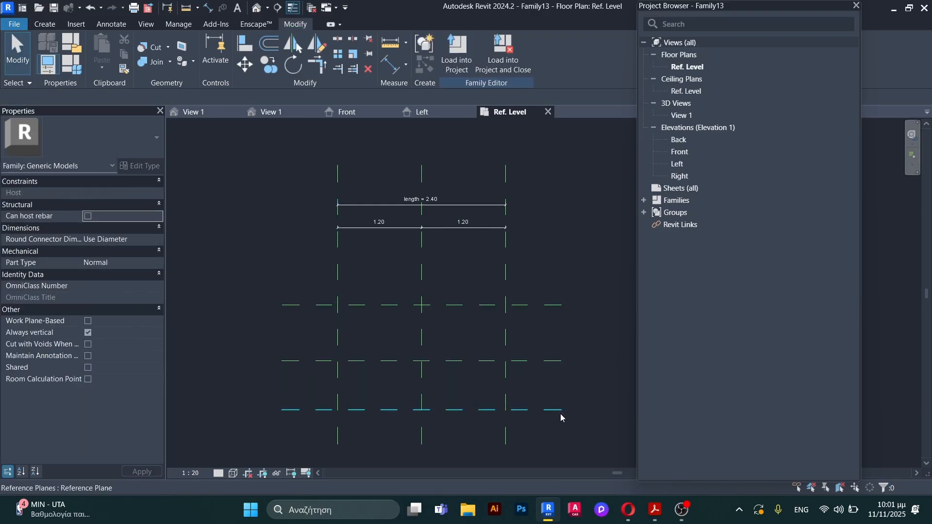
# Step: Add an aligned dimension between the Center (Front/Back) plane and the first horizontal reference plane below it, placed beside their left ends
pyautogui.press('d')
pyautogui.press('i')
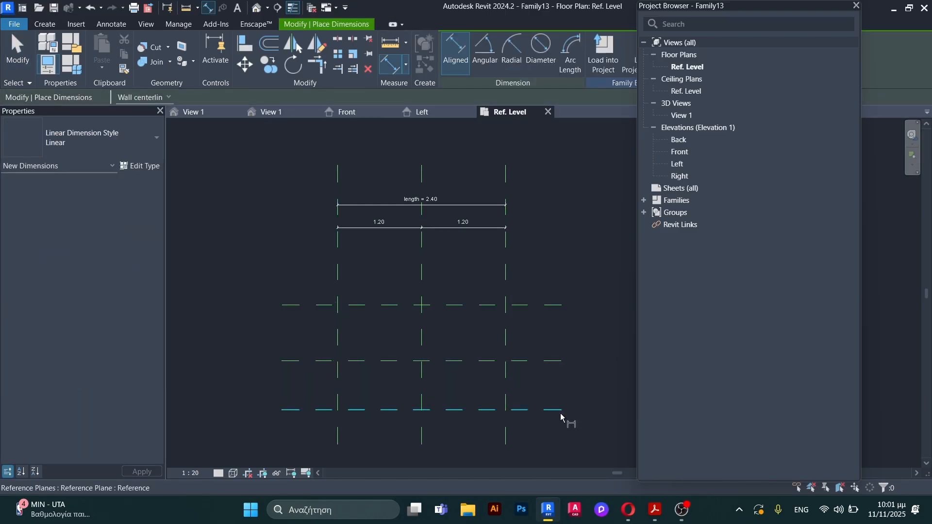
pyautogui.click(314, 305)
pyautogui.click(314, 361)
pyautogui.click(253, 339)
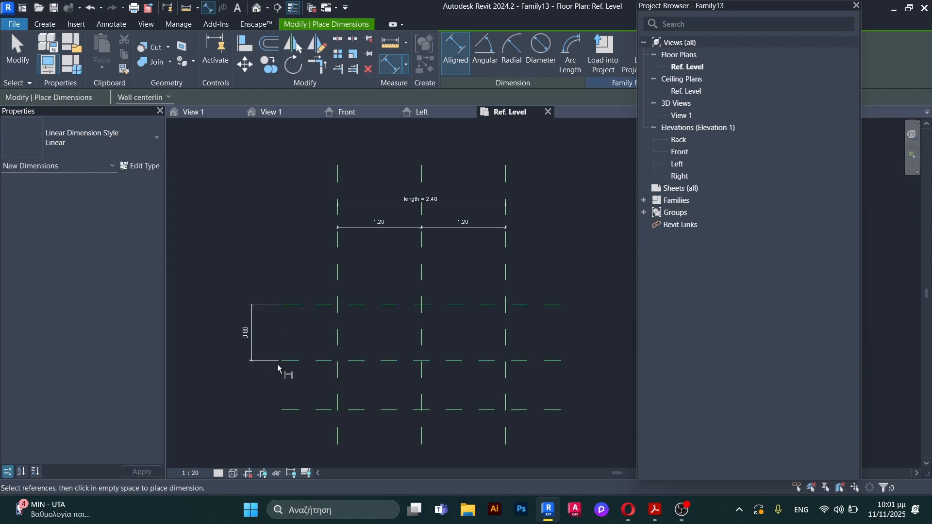
# Step: Extend the aligned dimension to the second horizontal reference plane below and place the string beside the planes' left ends
pyautogui.click(308, 361)
pyautogui.click(301, 411)
pyautogui.click(252, 427)
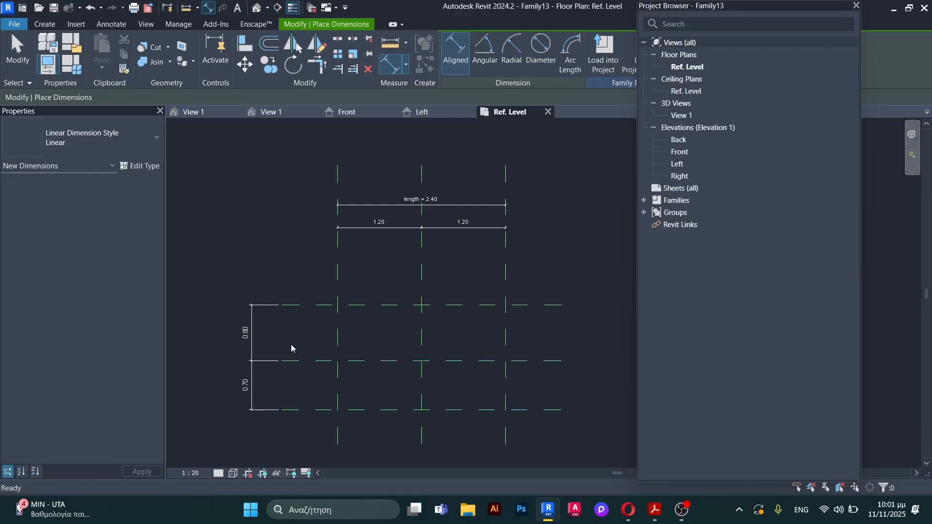
pyautogui.press('Escape')
# Step: Set the distance between the Center (Front/Back) plane and the first horizontal plane below it to 0.625 m
pyautogui.scroll(2, 292, 344)
pyautogui.click(316, 376)
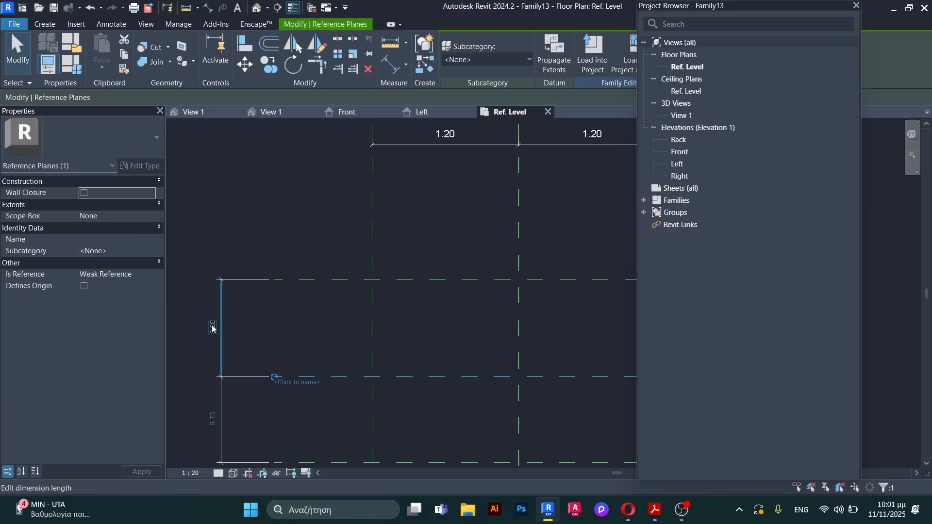
pyautogui.click(212, 327)
pyautogui.moveTo(212, 328); pyautogui.dragTo(184, 328)
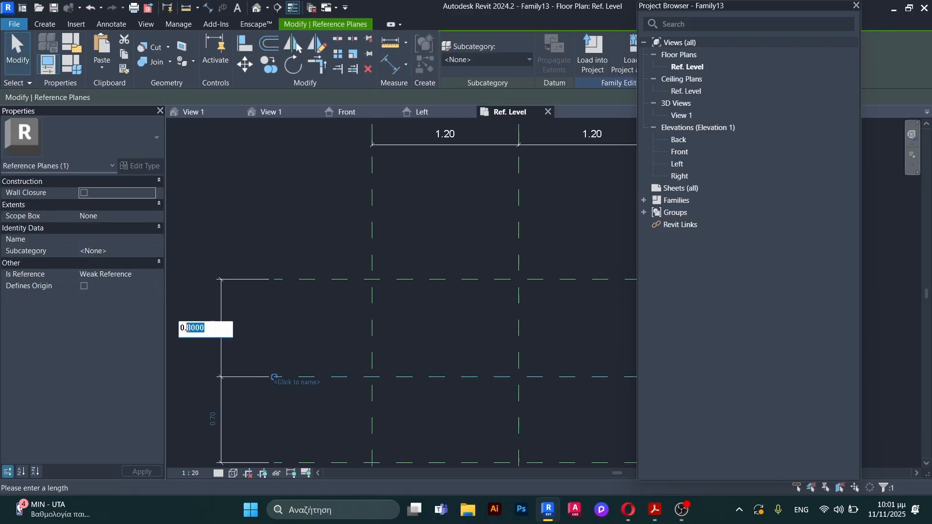
pyautogui.write('625')
pyautogui.press('Return')
# Step: Set the distance between the two lower horizontal reference planes to 0.275 m
pyautogui.scroll(-2, 290, 310)
pyautogui.scroll(2, 311, 395)
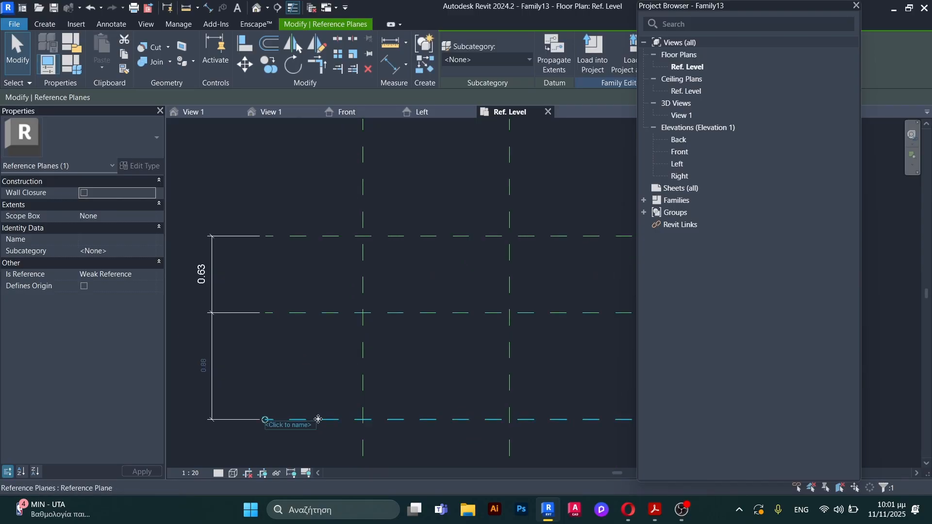
pyautogui.click(202, 365)
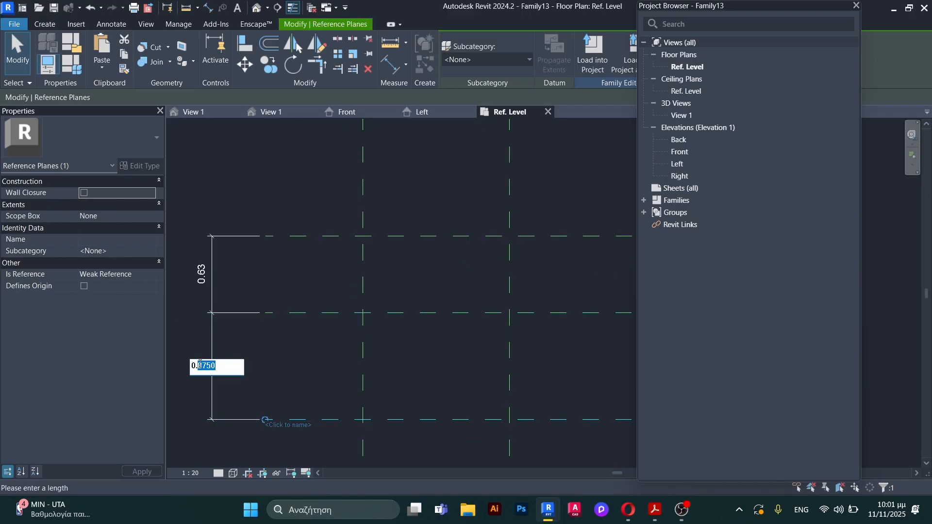
pyautogui.write('275')
pyautogui.press('Return')
pyautogui.click(337, 330)
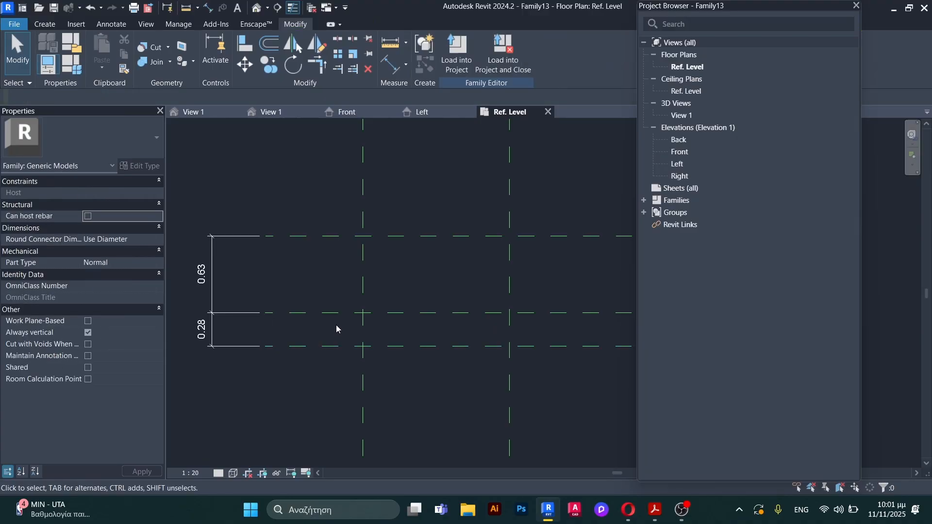
# Step: Add an overall aligned dimension between the uppermost and lowest horizontal reference planes, outside the two partial dimensions
pyautogui.scroll(-2, 336, 324)
pyautogui.press('d')
pyautogui.press('i')
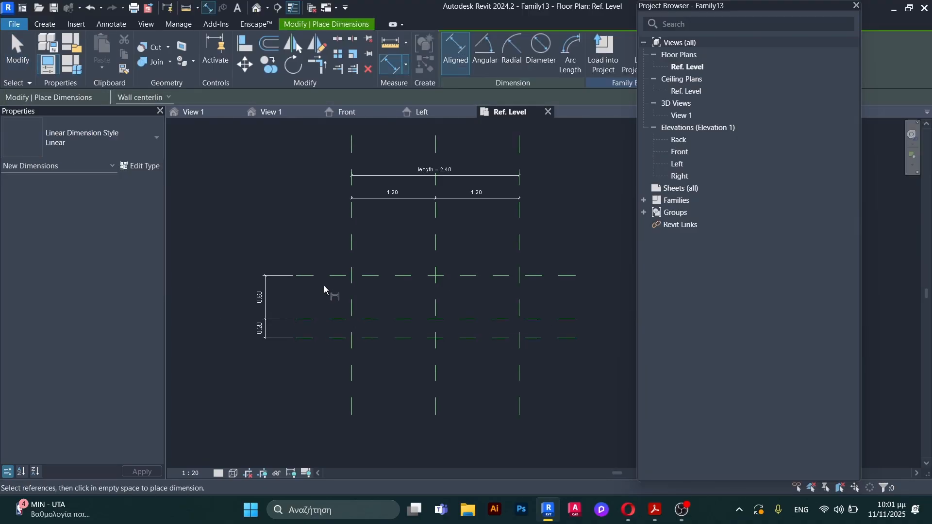
pyautogui.click(333, 275)
pyautogui.click(333, 339)
pyautogui.click(222, 350)
pyautogui.press('Escape')
pyautogui.press('Escape')
# Step: Label the overall front-to-back dimension with a new family type parameter named "width"
pyautogui.click(221, 325)
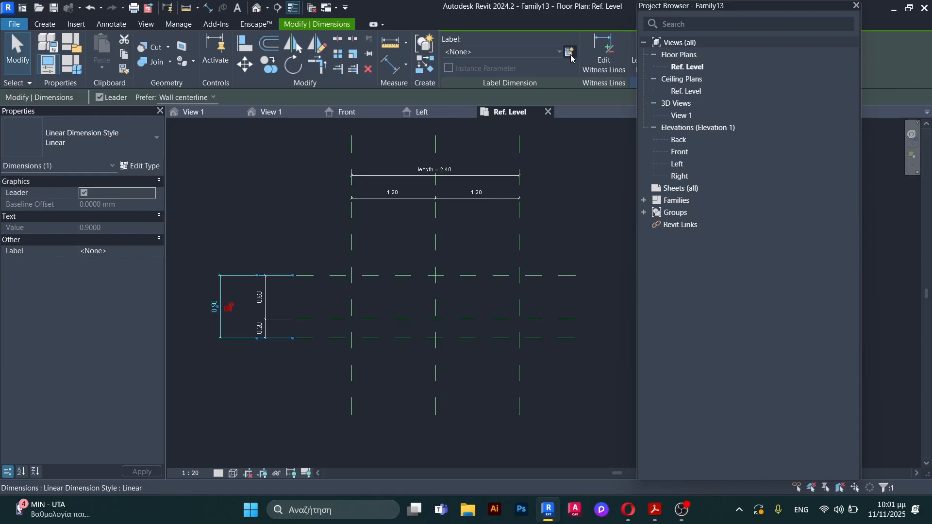
pyautogui.click(570, 52)
pyautogui.write('width')
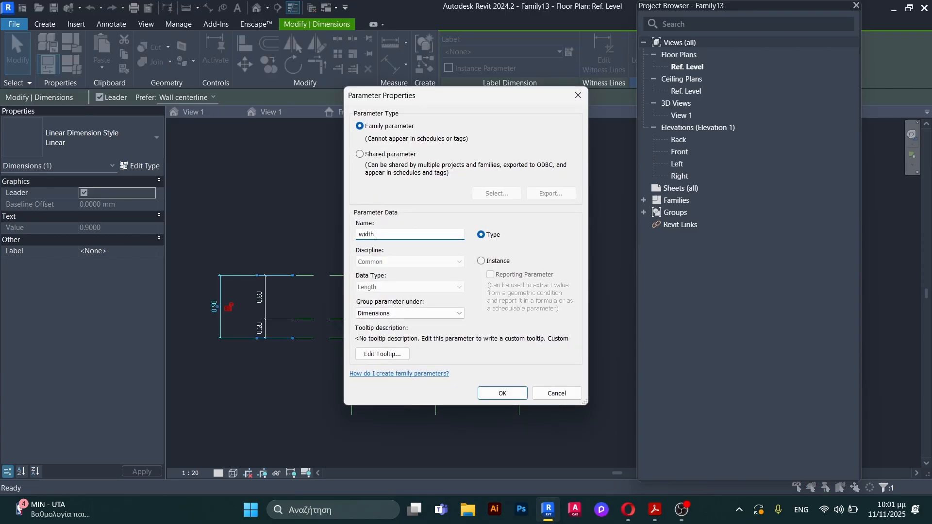
pyautogui.click(502, 392)
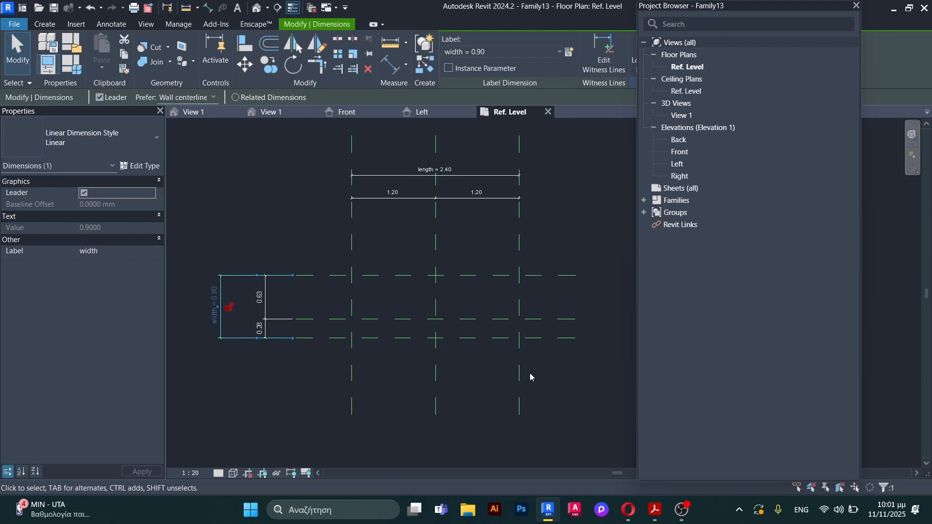
# Step: In the Front elevation, draw a horizontal reference plane about 1.28 m above Ref. Level, crossing all three vertical planes
pyautogui.scroll(2, 437, 329)
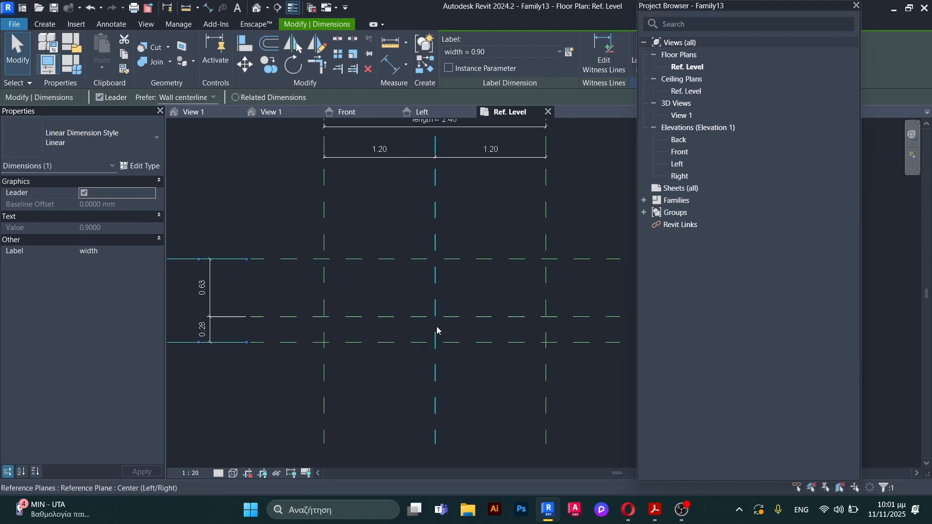
pyautogui.scroll(-2, 366, 318)
pyautogui.scroll(1, 481, 323)
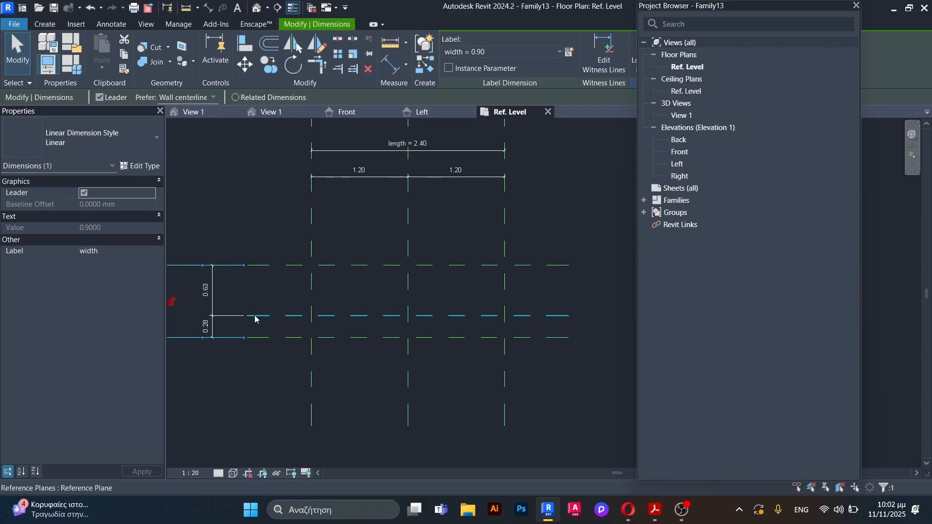
pyautogui.click(347, 112)
pyautogui.scroll(-2, 292, 242)
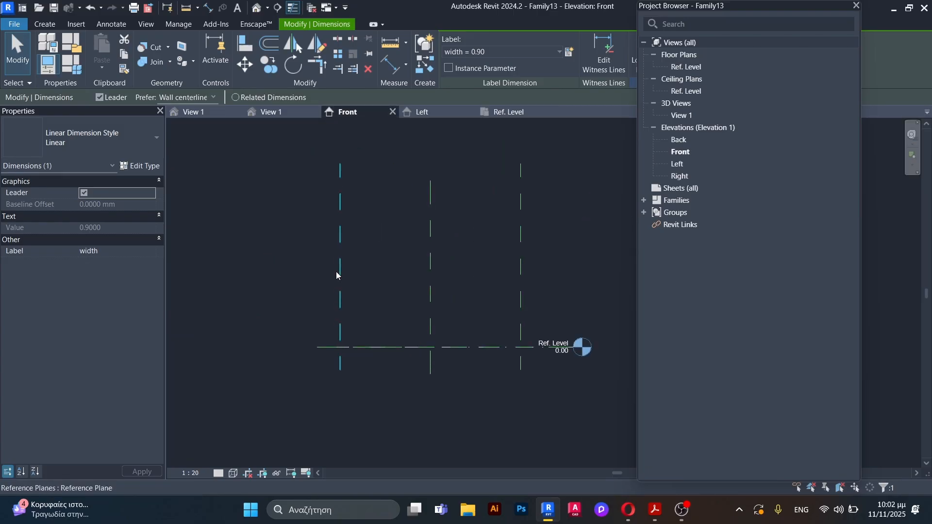
pyautogui.press('r')
pyautogui.press('p')
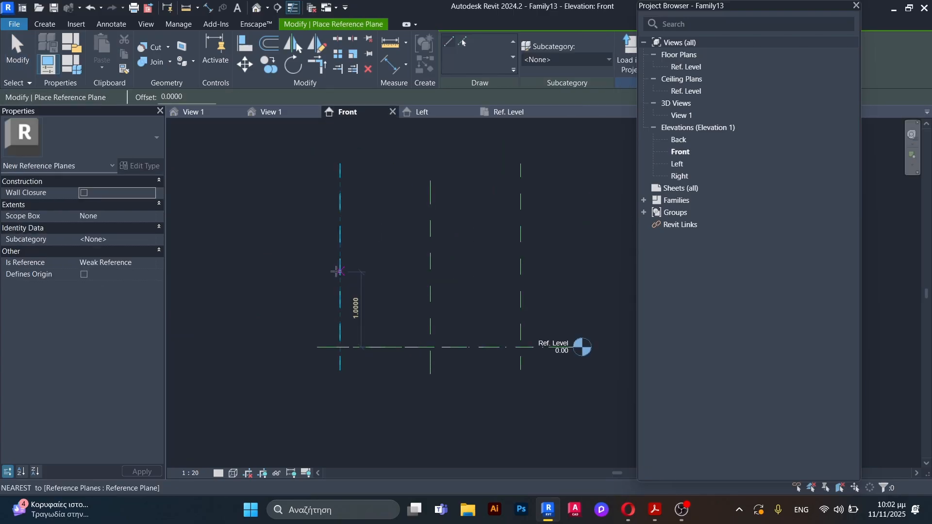
pyautogui.click(320, 251)
pyautogui.click(569, 251)
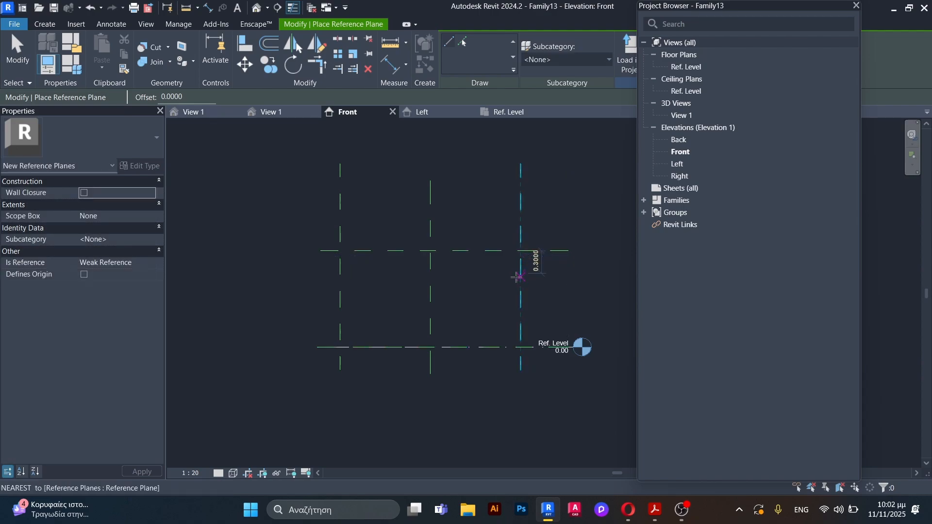
pyautogui.press('Escape')
pyautogui.press('Escape')
# Step: Add an aligned dimension between Ref. Level and the horizontal reference plane above it, placed beside their left ends
pyautogui.press('d')
pyautogui.press('i')
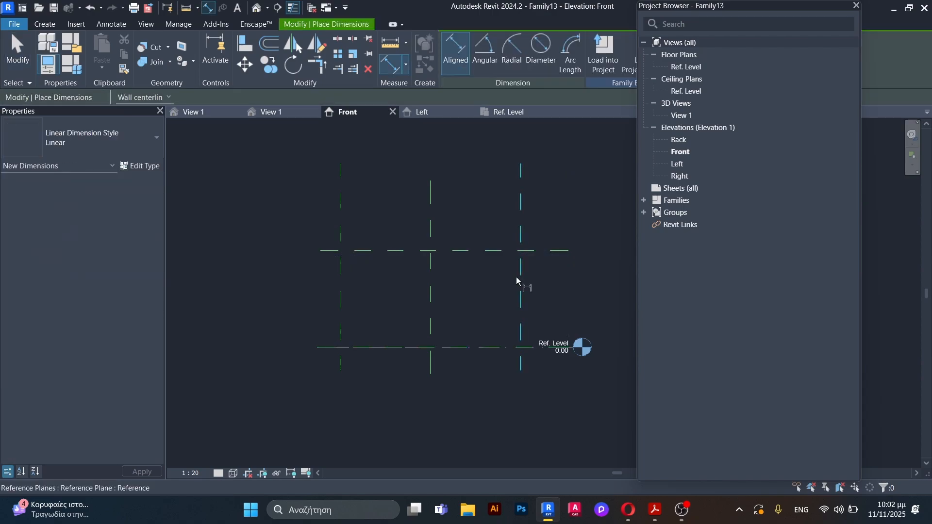
pyautogui.click(359, 347)
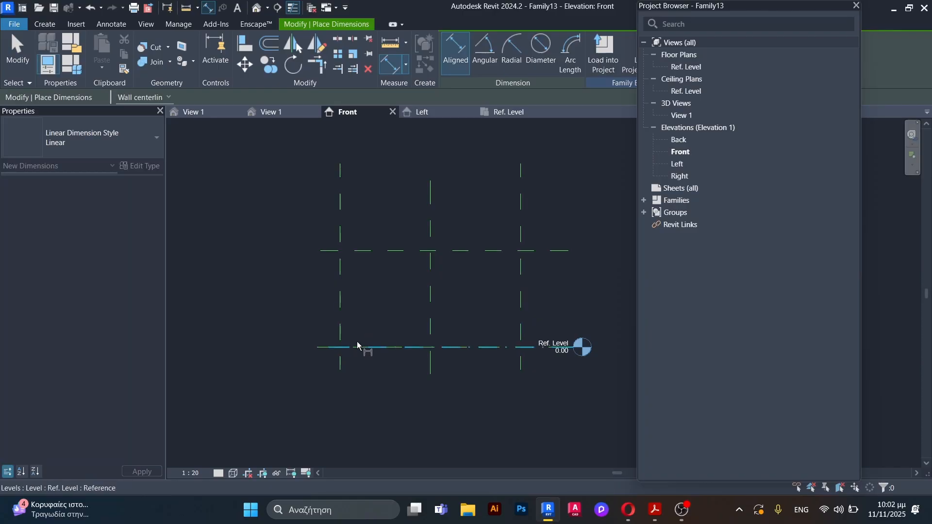
pyautogui.click(327, 251)
pyautogui.click(290, 236)
pyautogui.press('Escape')
pyautogui.press('Escape')
# Step: Set the horizontal reference plane's height above Ref. Level to 0.92 m
pyautogui.click(374, 251)
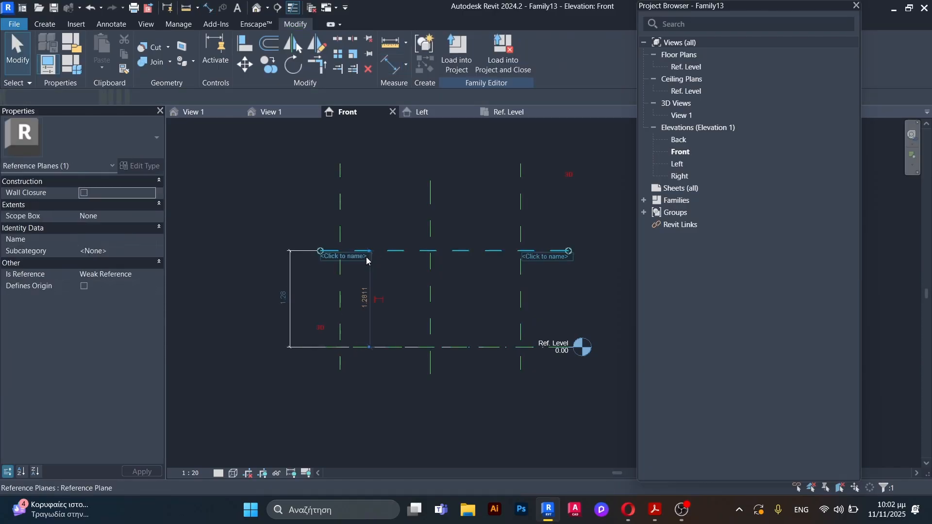
pyautogui.click(286, 297)
pyautogui.write('0.92')
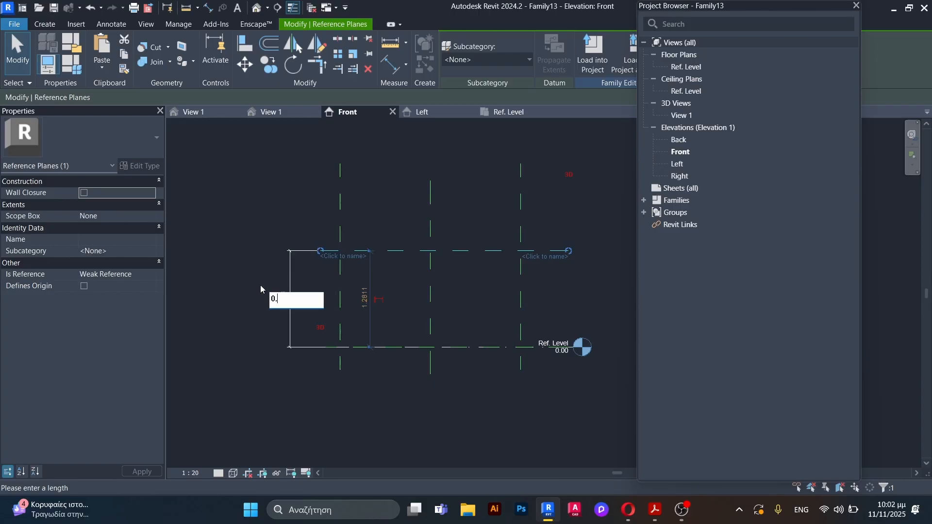
pyautogui.press('Return')
pyautogui.click(245, 247)
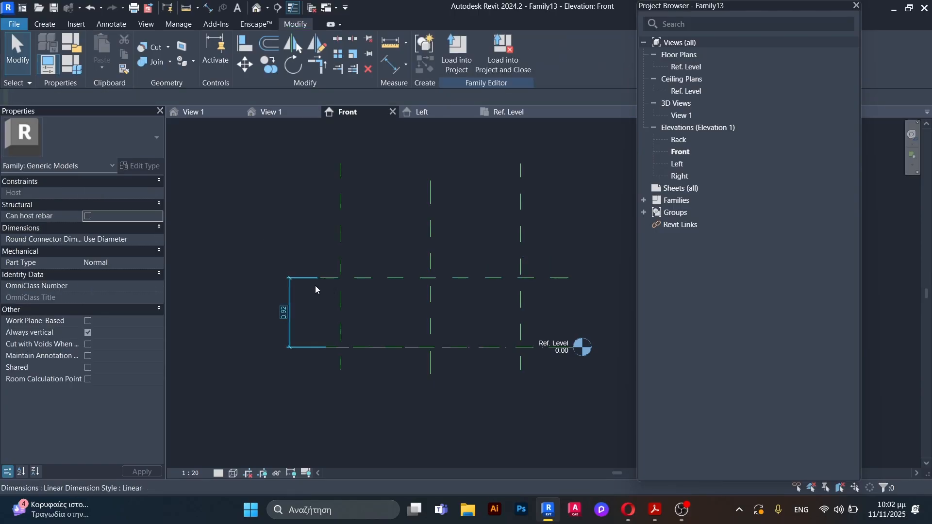
# Step: Label the vertical dimension above Ref. Level with a new family type parameter named "height"
pyautogui.click(288, 312)
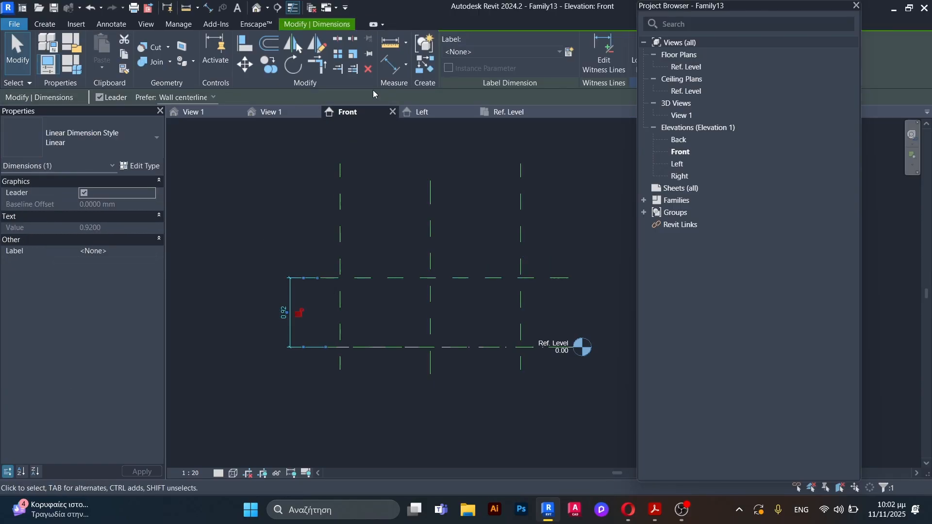
pyautogui.click(571, 53)
pyautogui.write('hei')
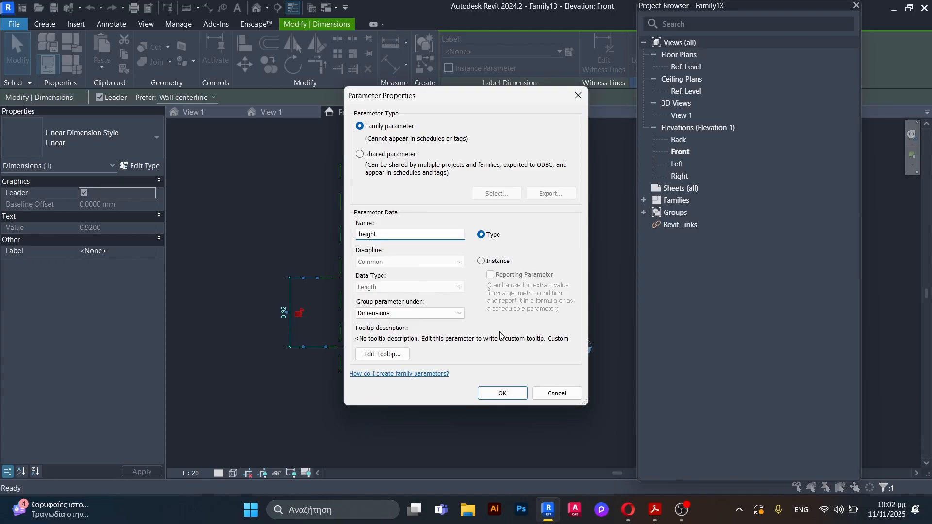
pyautogui.write('ght')
pyautogui.click(502, 394)
pyautogui.press('Escape')
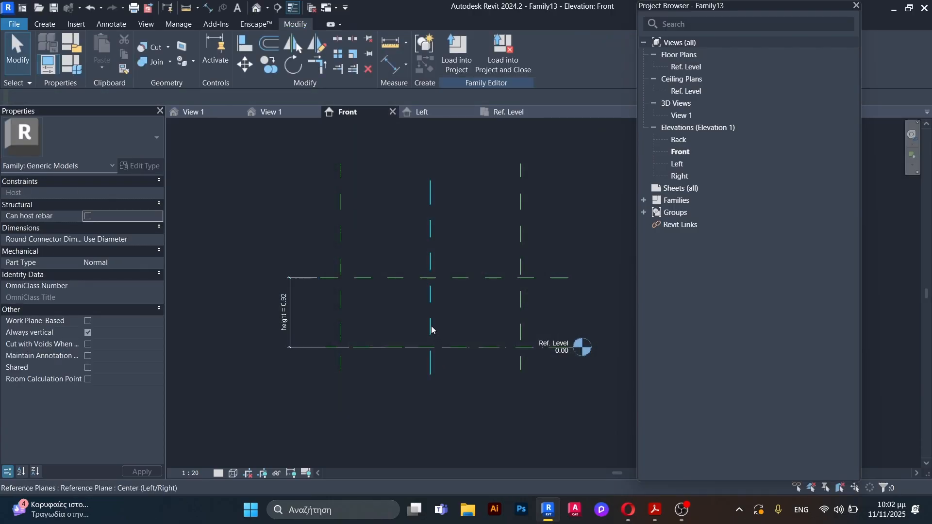
# Step: Draw another horizontal reference plane about 0.08 m below the plane that defines the height, matching its extent
pyautogui.scroll(1, 454, 318)
pyautogui.press('r')
pyautogui.press('p')
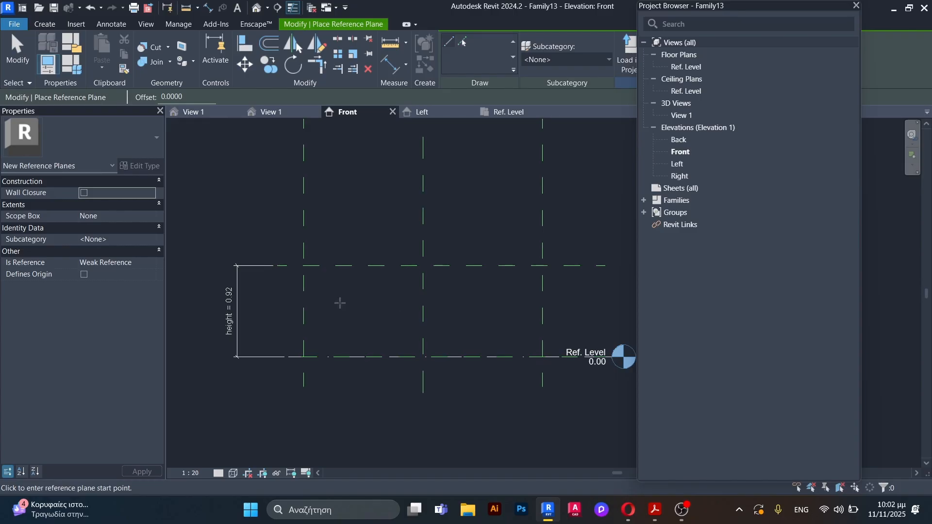
pyautogui.scroll(1, 271, 279)
pyautogui.click(260, 262)
pyautogui.scroll(-1, 260, 263)
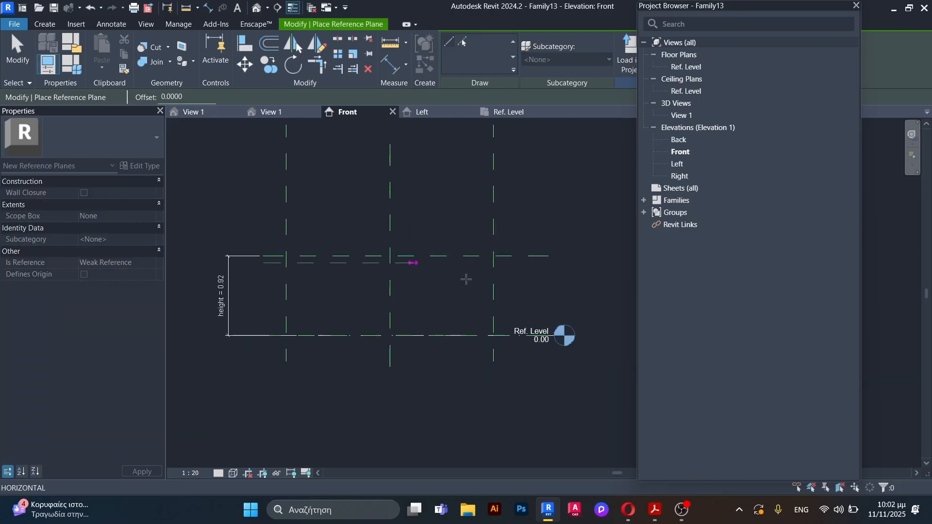
pyautogui.scroll(1, 542, 262)
pyautogui.click(549, 263)
pyautogui.press('Escape')
pyautogui.press('Escape')
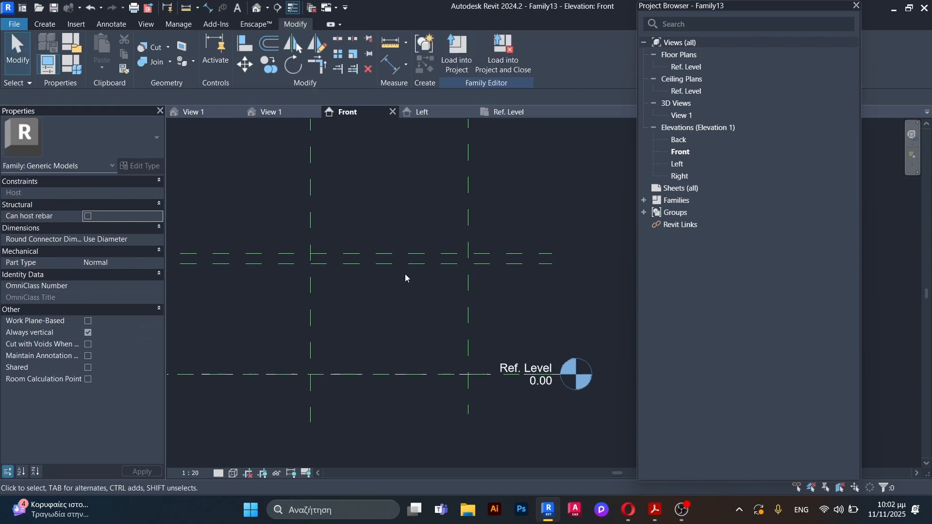
# Step: Add an aligned dimension between the two closely spaced upper horizontal planes, placed beyond their right ends
pyautogui.scroll(-2, 405, 274)
pyautogui.press('d')
pyautogui.press('i')
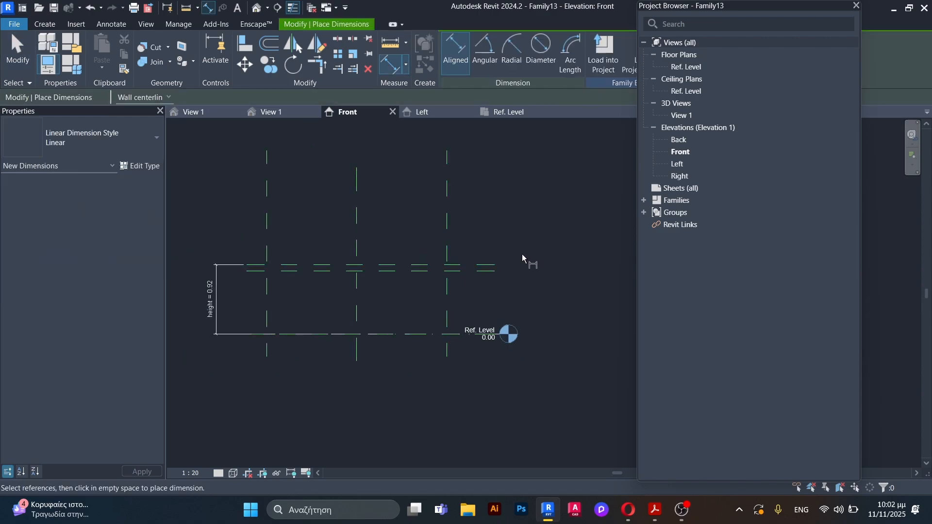
pyautogui.scroll(4, 489, 280)
pyautogui.click(476, 283)
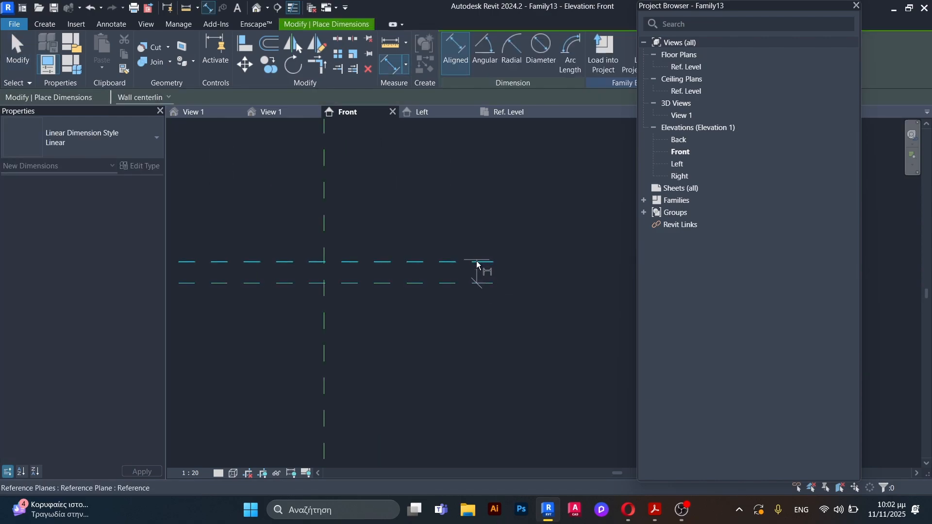
pyautogui.click(479, 262)
pyautogui.click(475, 284)
pyautogui.click(558, 269)
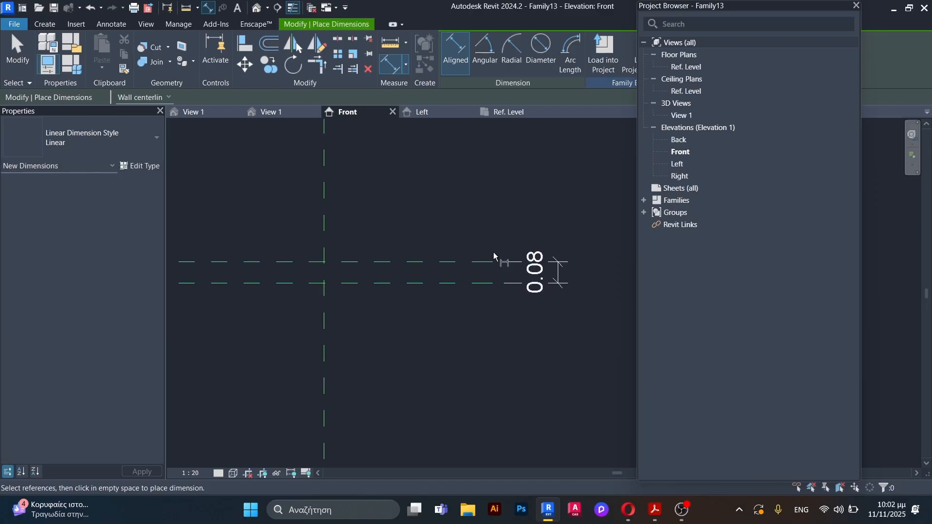
pyautogui.press('Escape')
pyautogui.press('Escape')
# Step: Set the distance between the two upper horizontal reference planes to 0.01 m by moving the lower one
pyautogui.click(475, 283)
pyautogui.click(544, 273)
pyautogui.moveTo(558, 272); pyautogui.dragTo(544, 272)
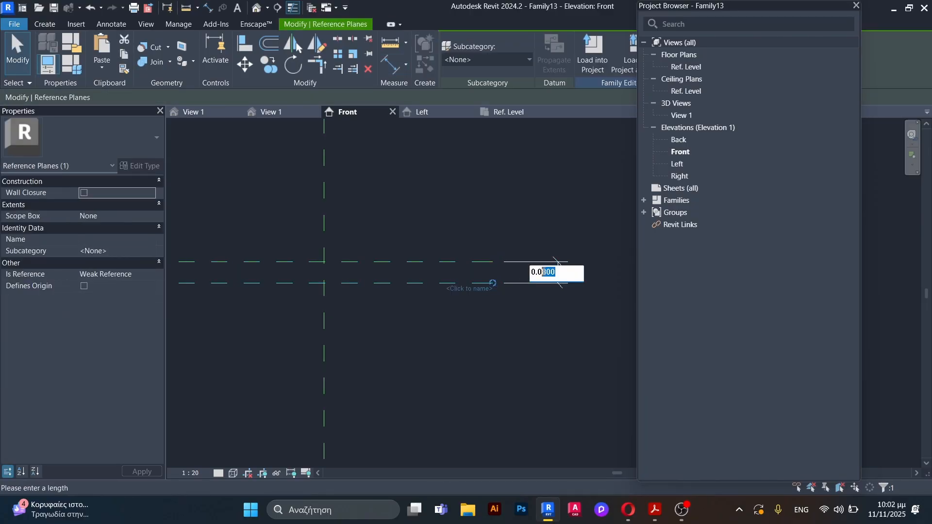
pyautogui.write('1')
pyautogui.press('Return')
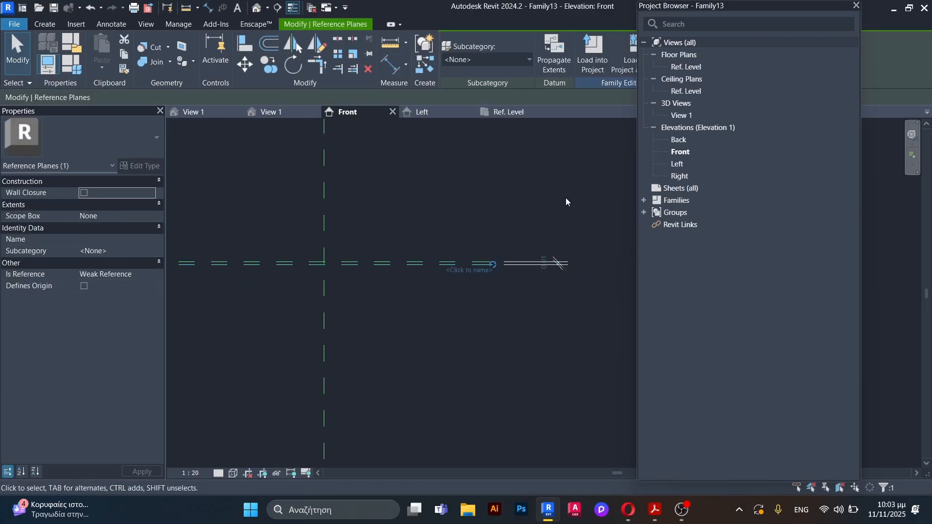
pyautogui.press('Escape')
# Step: Draw a short horizontal reference plane about 0.07 m below the closely spaced pair, to the right of the right vertical plane
pyautogui.scroll(2, 403, 302)
pyautogui.scroll(-2, 409, 348)
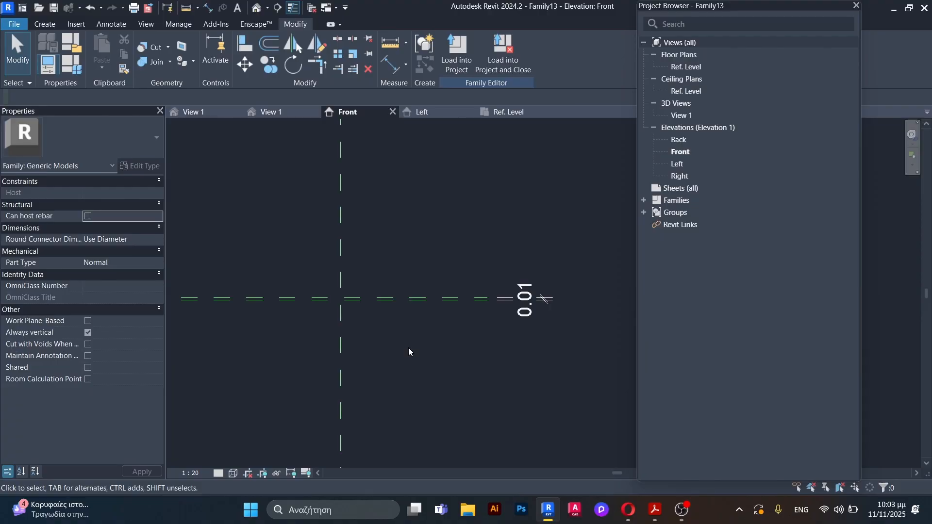
pyautogui.press('r')
pyautogui.press('p')
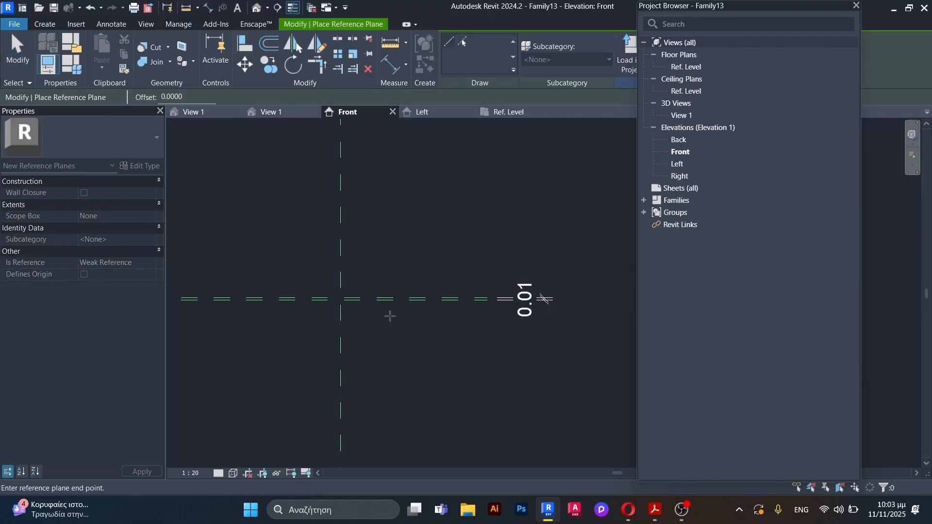
pyautogui.click(613, 316)
pyautogui.press('Escape')
pyautogui.press('Escape')
# Step: Add an aligned dimension between the lower plane of the closely spaced pair and the short horizontal plane beneath it
pyautogui.press('d')
pyautogui.press('i')
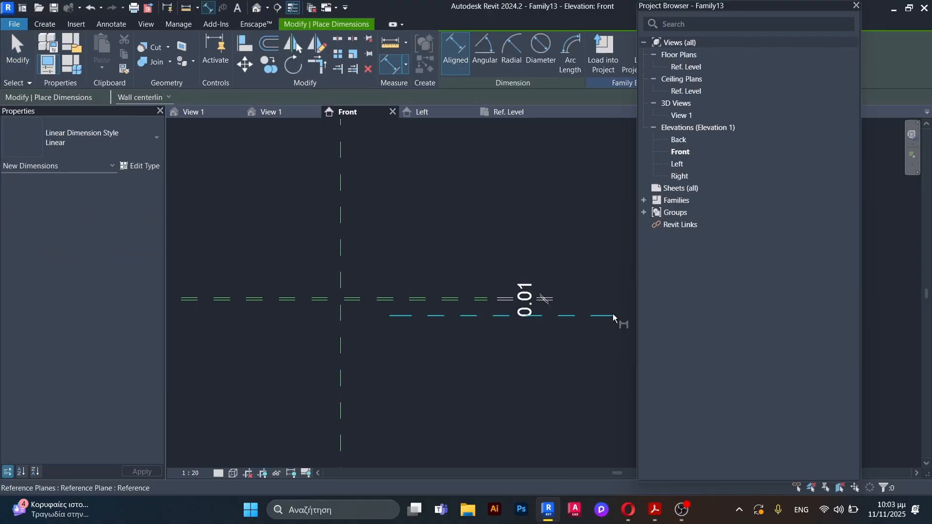
pyautogui.scroll(2, 447, 301)
pyautogui.click(453, 304)
pyautogui.click(440, 330)
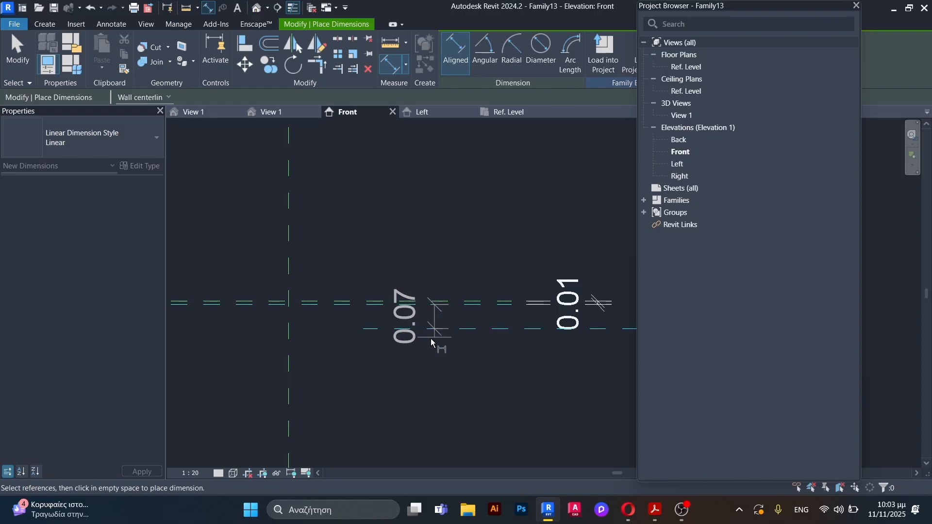
pyautogui.click(424, 340)
pyautogui.press('Escape')
pyautogui.press('Escape')
# Step: Set the distance between the short plane and the plane directly above it to 0.01 m by moving the short plane
pyautogui.click(498, 330)
pyautogui.click(425, 318)
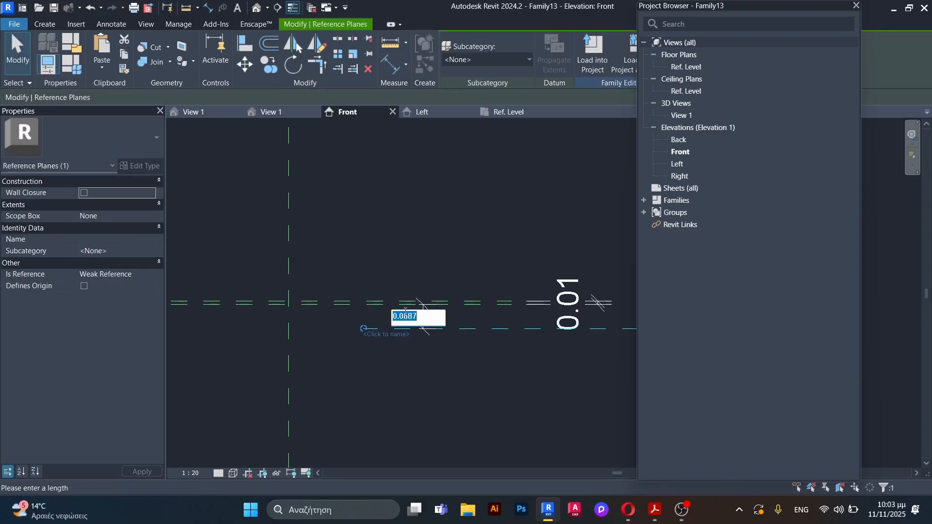
pyautogui.write('0.01')
pyautogui.press('Return')
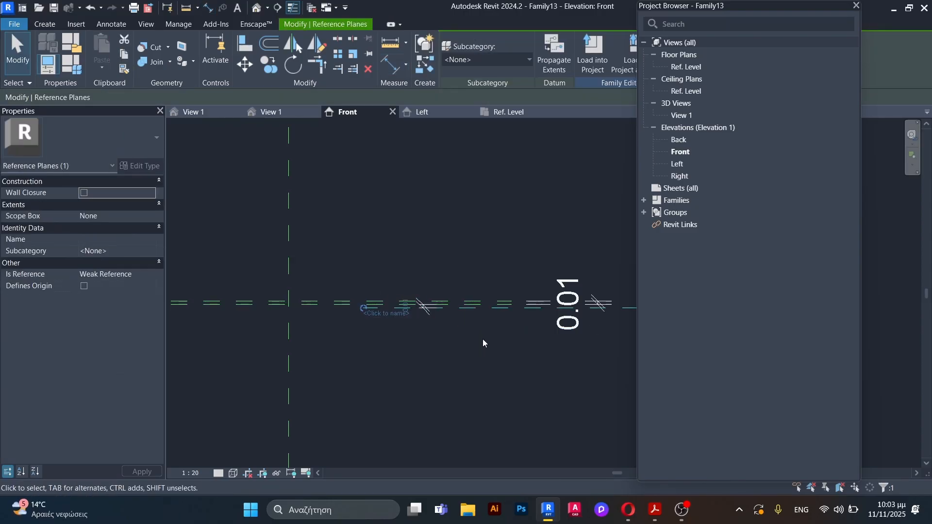
pyautogui.press('Escape')
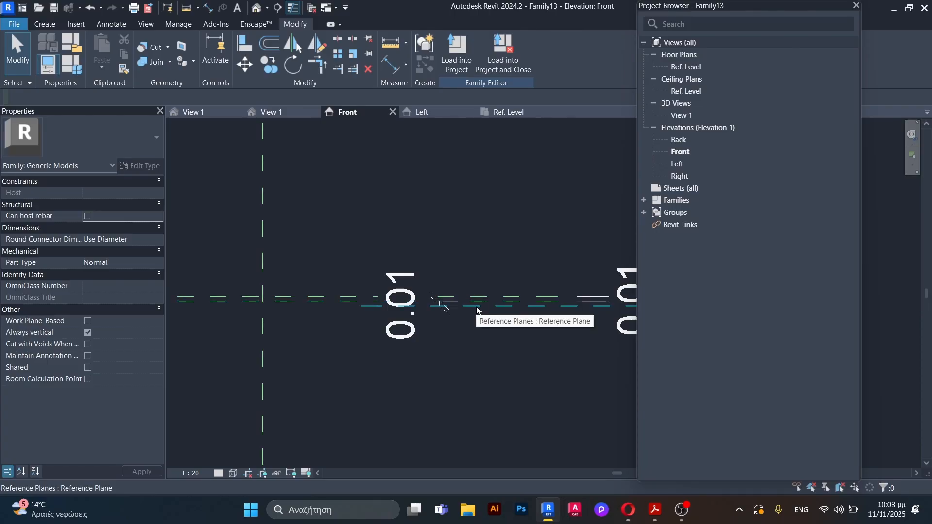
# Step: Draw a horizontal reference plane about 0.21 m above Ref. Level, extending past both outer vertical planes
pyautogui.scroll(-5, 454, 305)
pyautogui.press('r')
pyautogui.press('p')
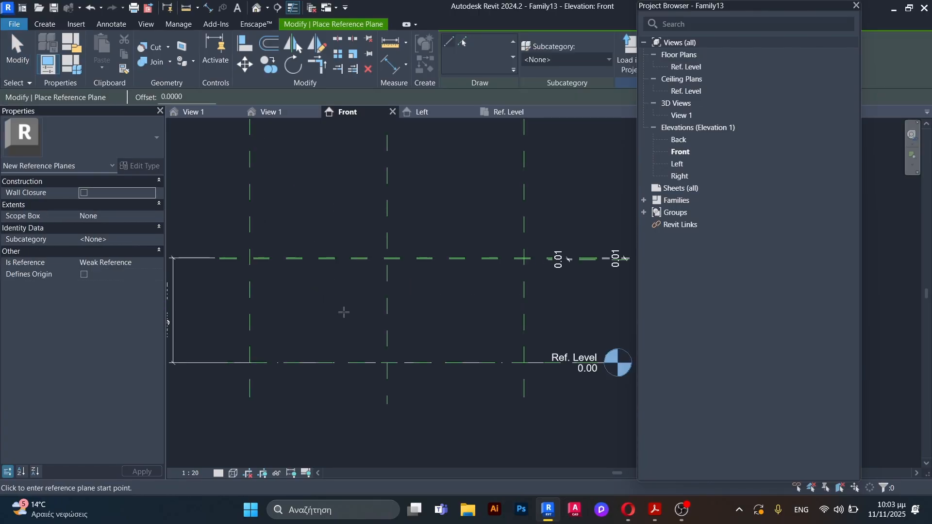
pyautogui.click(228, 339)
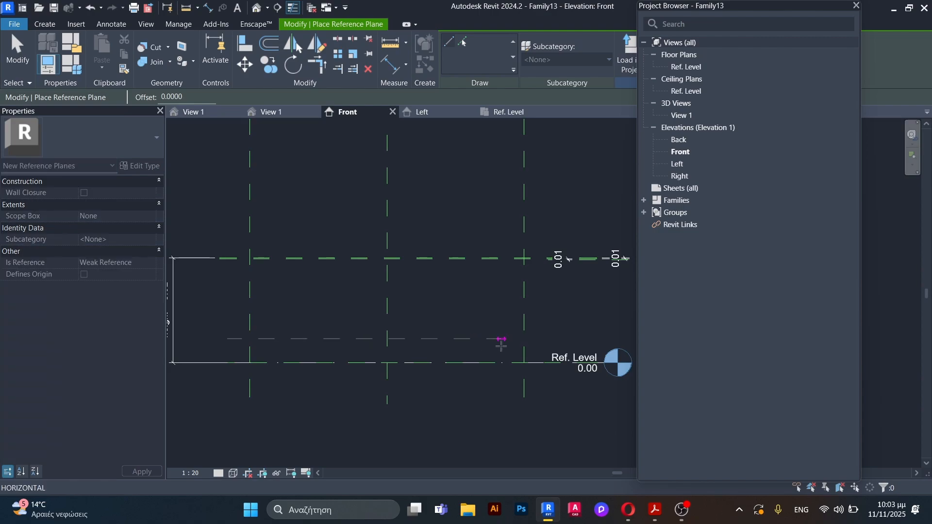
pyautogui.click(549, 338)
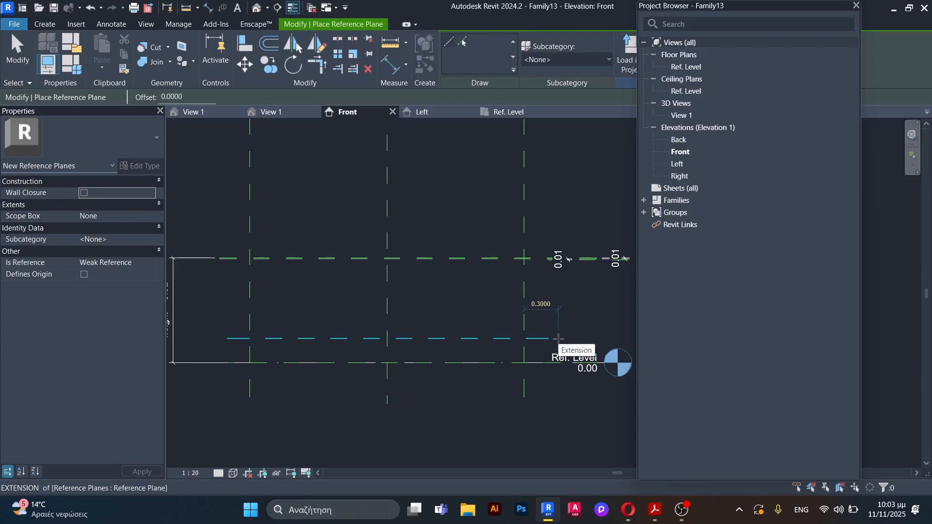
pyautogui.press('Escape')
pyautogui.press('Escape')
# Step: Add an aligned dimension between Ref. Level and the low horizontal plane, placed beyond their left ends
pyautogui.press('d')
pyautogui.press('i')
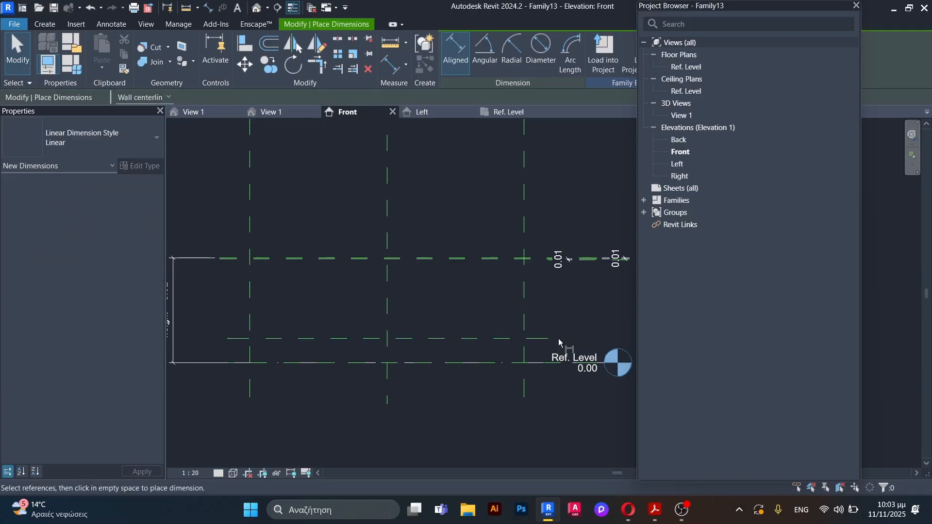
pyautogui.scroll(3, 234, 357)
pyautogui.click(310, 371)
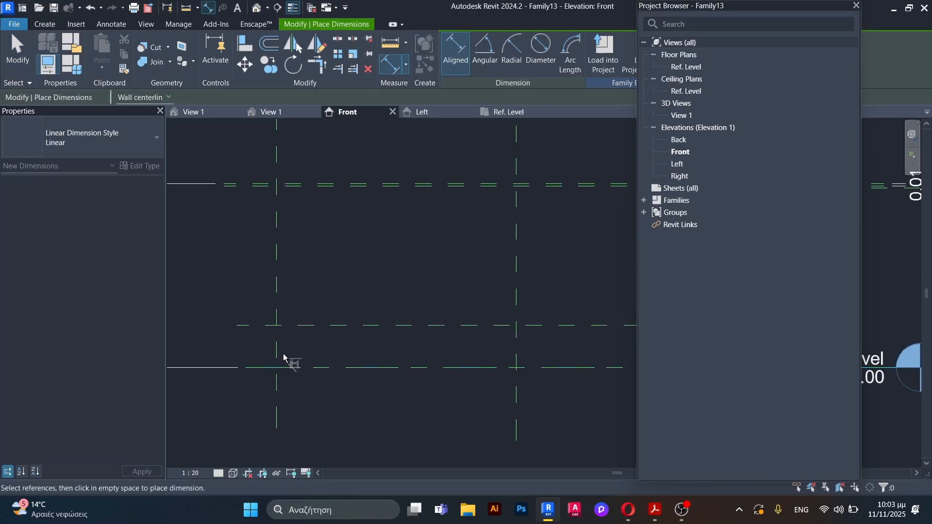
pyautogui.click(252, 325)
pyautogui.scroll(-2, 282, 313)
pyautogui.click(242, 292)
pyautogui.press('Escape')
pyautogui.scroll(2, 294, 309)
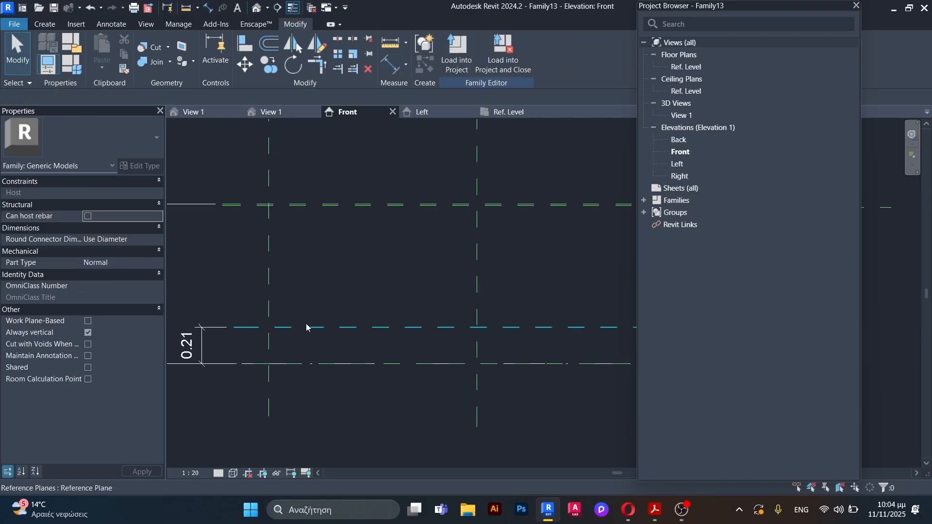
# Step: Set the low horizontal plane's height above Ref. Level to 0.1 m
pyautogui.click(313, 329)
pyautogui.click(189, 347)
pyautogui.moveTo(206, 345); pyautogui.dragTo(199, 346)
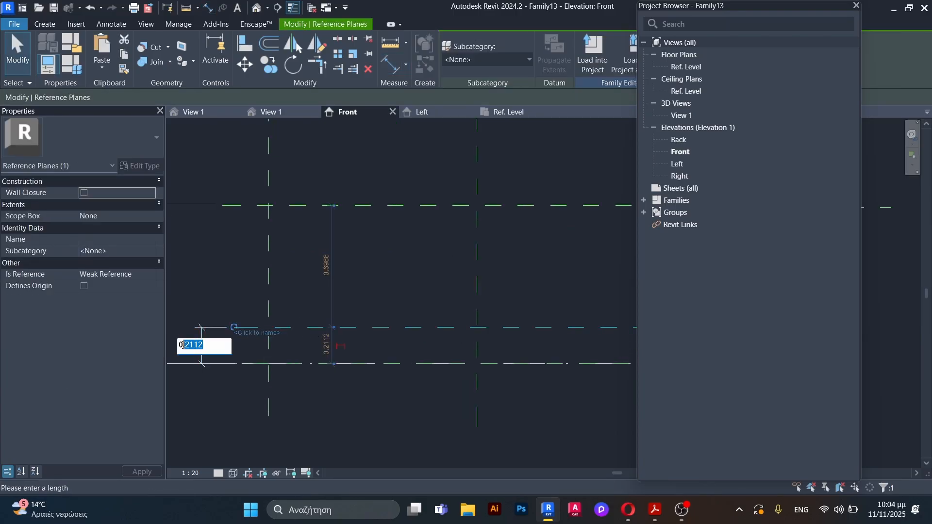
pyautogui.write('1')
pyautogui.press('Return')
pyautogui.press('Escape')
pyautogui.scroll(-3, 212, 275)
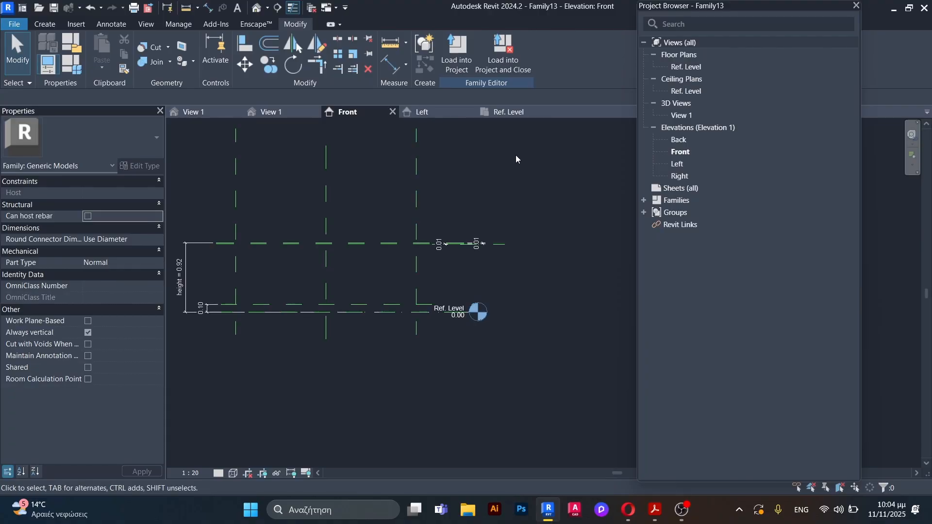
# Step: Open the Right elevation and add an aligned dimension between the two outermost vertical reference planes, above the upper horizontal planes
pyautogui.doubleClick(690, 177)
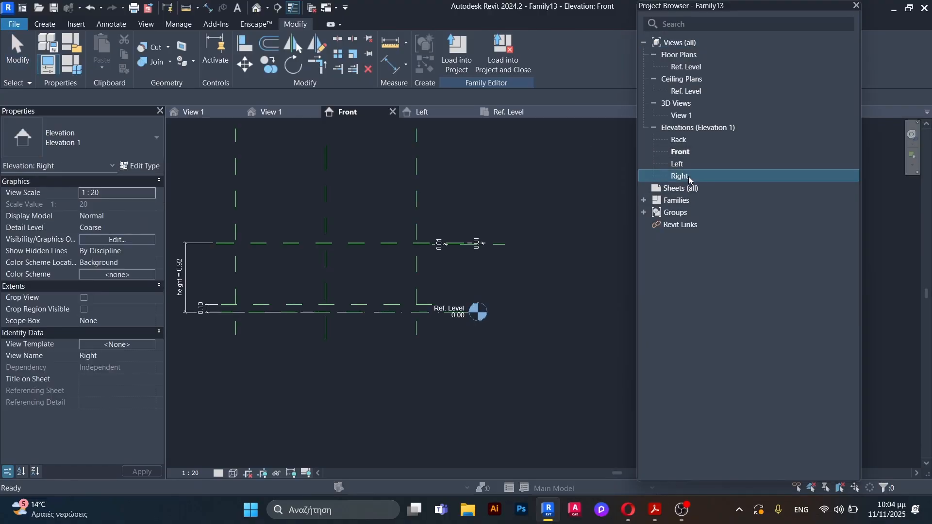
pyautogui.scroll(-2, 184, 275)
pyautogui.scroll(3, 370, 318)
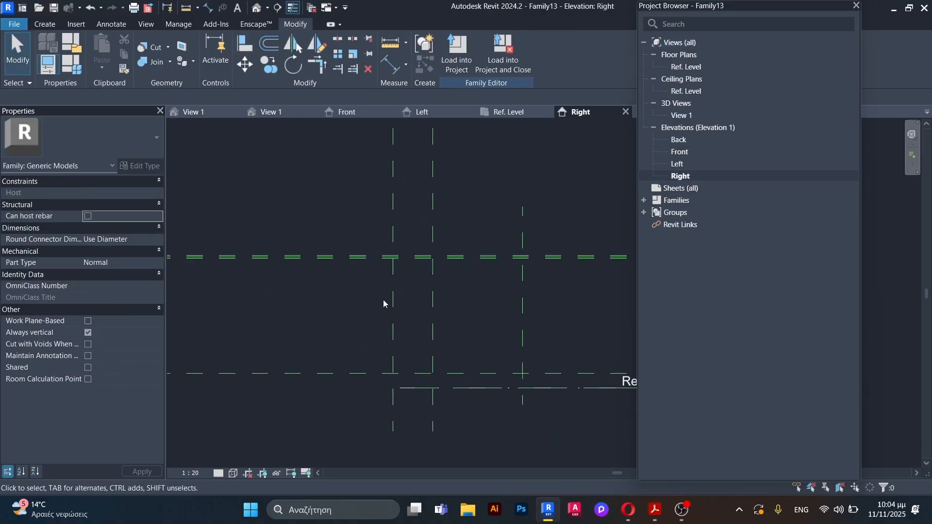
pyautogui.press('d')
pyautogui.press('i')
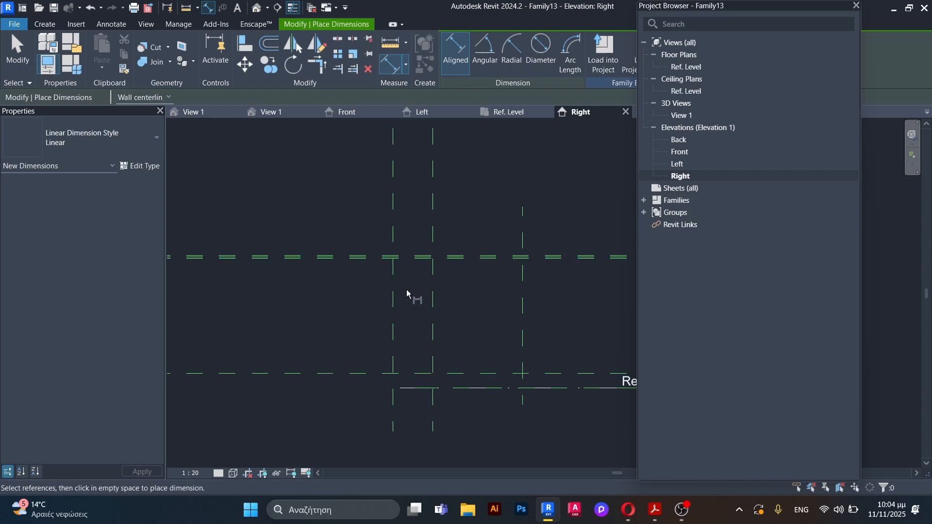
pyautogui.click(393, 298)
pyautogui.click(524, 313)
pyautogui.click(458, 235)
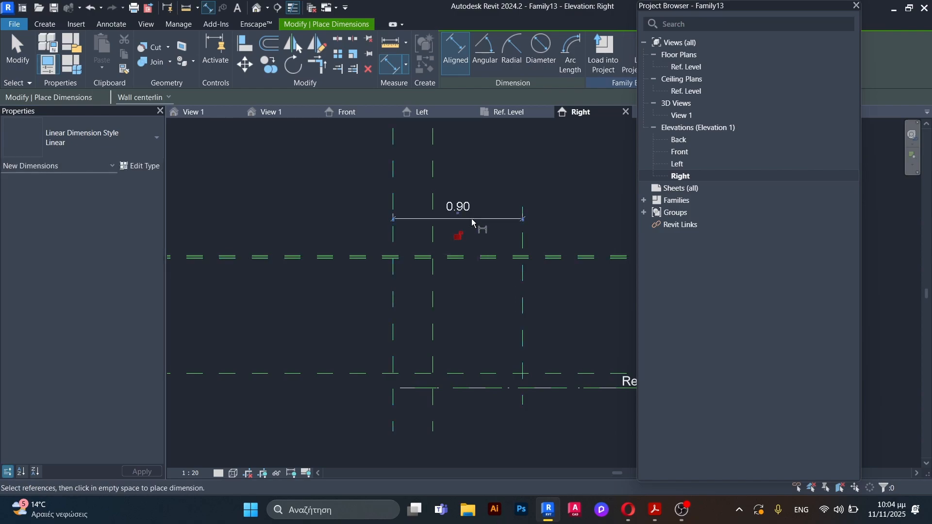
# Step: Dimension the gap between Ref. Level and the low horizontal plane, placing it left of the vertical planes
pyautogui.scroll(3, 486, 381)
pyautogui.click(565, 396)
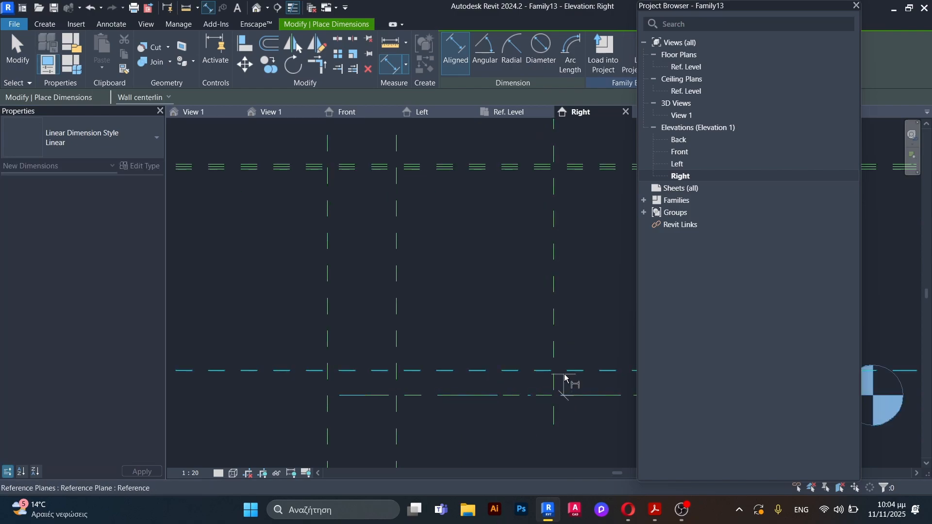
pyautogui.click(563, 371)
pyautogui.scroll(-2, 452, 346)
pyautogui.click(354, 330)
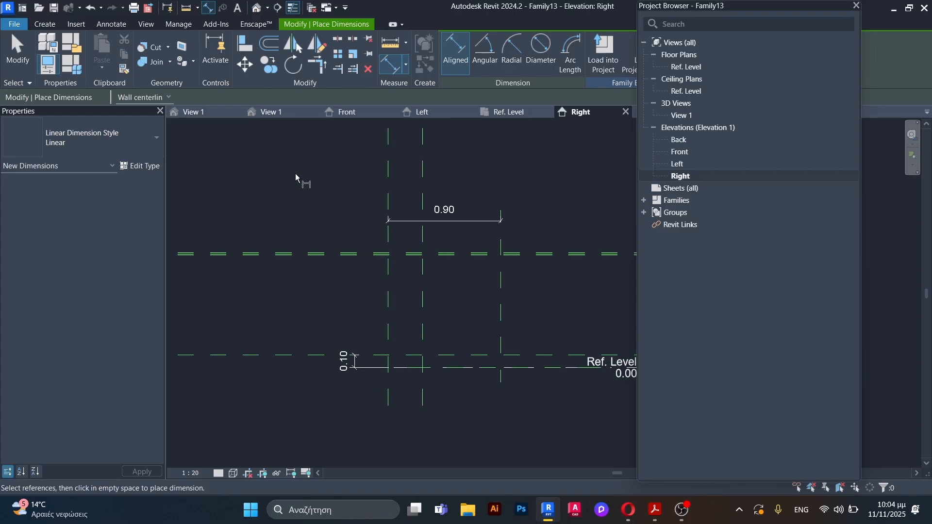
# Step: Start an extrusion and sketch its left side along the leftmost vertical plane, from Ref. Level to the lowest of the three upper planes
pyautogui.click(45, 24)
pyautogui.click(103, 49)
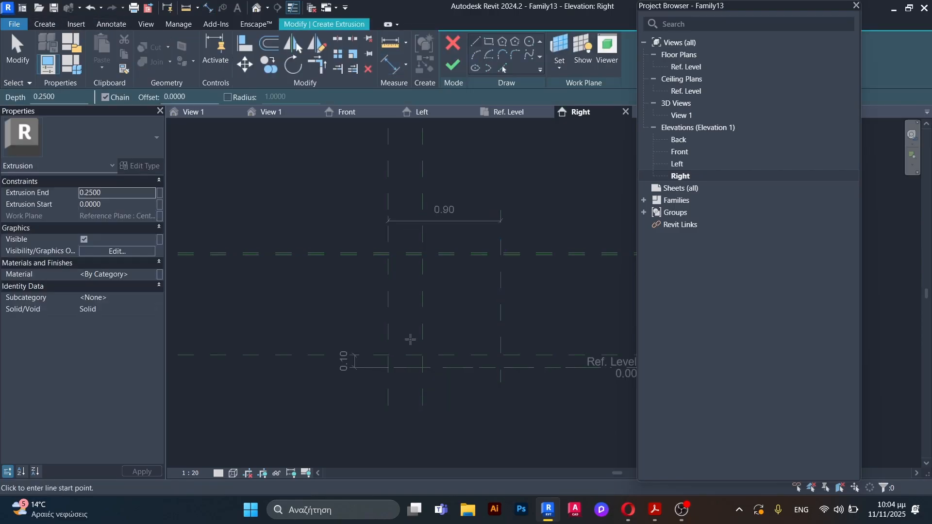
pyautogui.scroll(3, 389, 364)
pyautogui.click(381, 366)
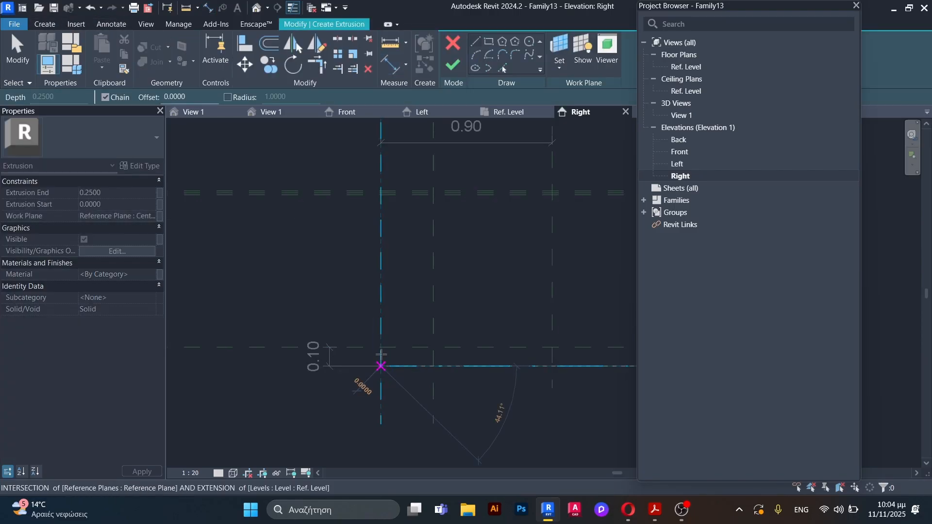
pyautogui.scroll(2, 387, 224)
pyautogui.scroll(2, 375, 178)
pyautogui.click(374, 156)
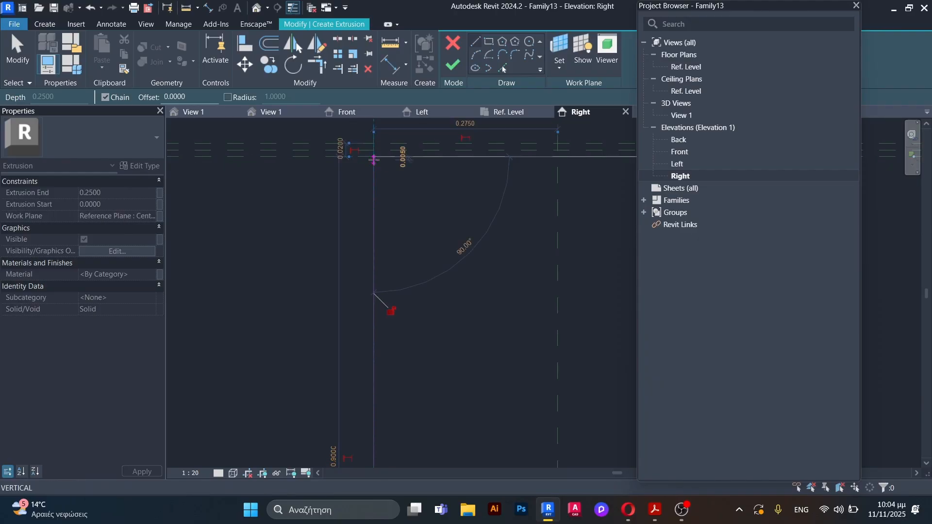
# Step: Sketch the extrusion's top side to the rightmost vertical plane and its right side down to Ref. Level
pyautogui.scroll(-3, 277, 195)
pyautogui.click(579, 179)
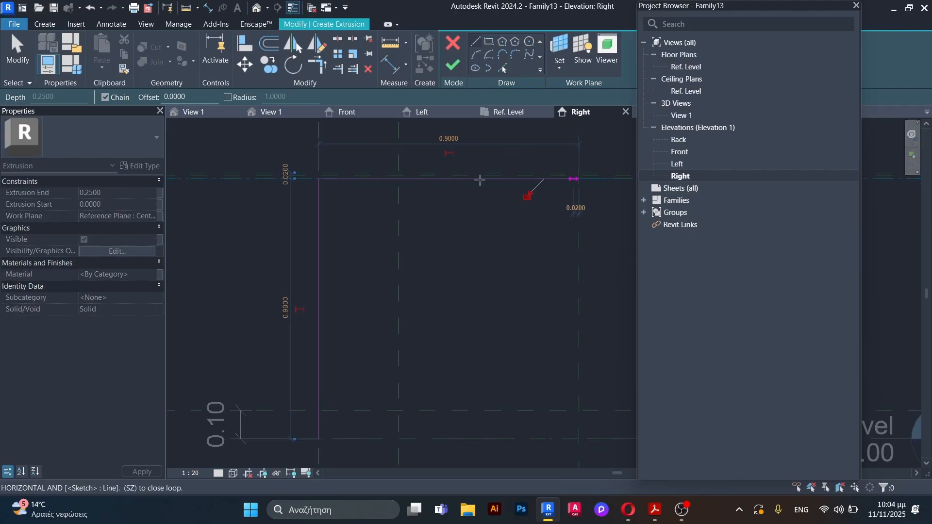
pyautogui.scroll(3, 535, 328)
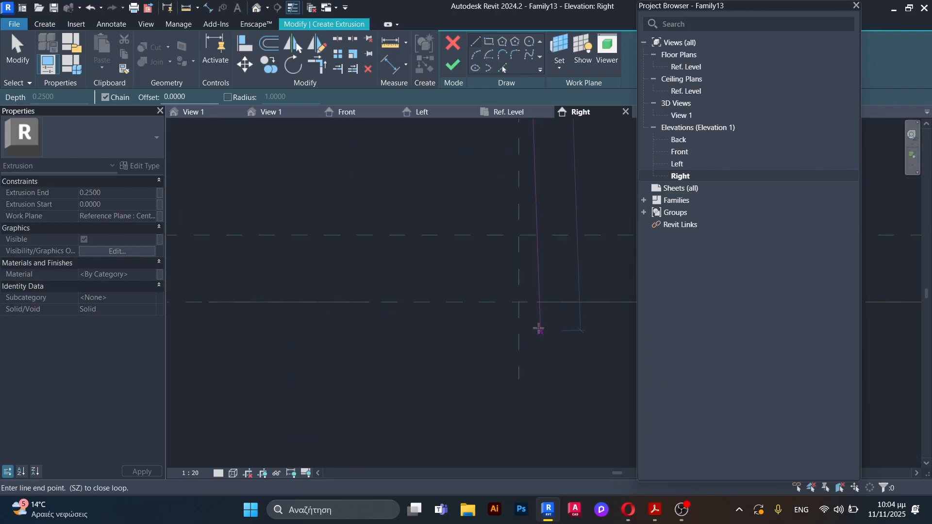
pyautogui.click(519, 302)
pyautogui.press('Escape')
pyautogui.press('Escape')
pyautogui.scroll(-3, 427, 348)
pyautogui.scroll(-3, 438, 363)
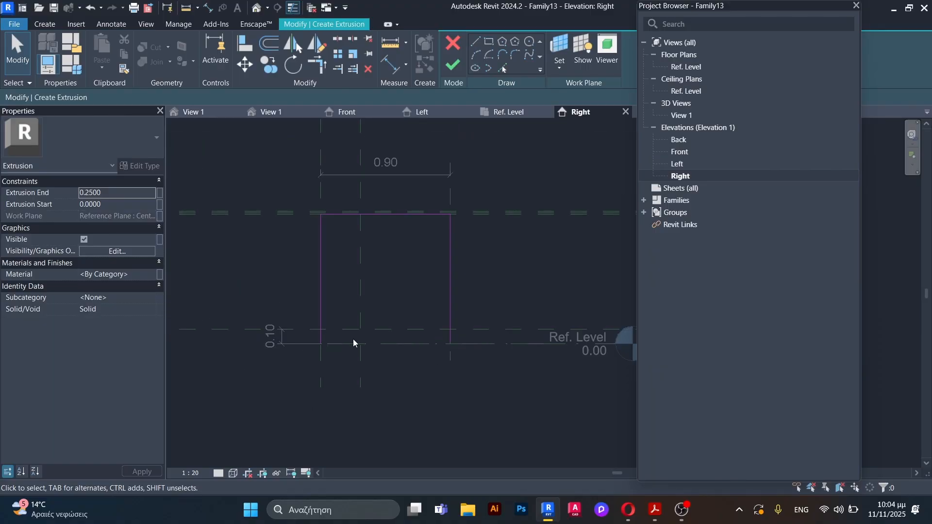
# Step: Offset copies of the left, right and top sketch lines inward by 0.025 m
pyautogui.click(271, 45)
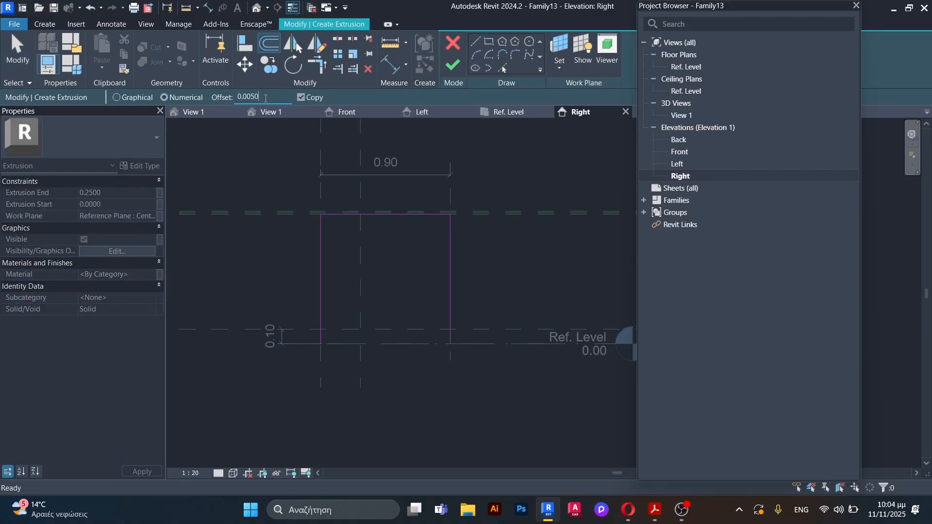
pyautogui.click(250, 96)
pyautogui.write('0.025')
pyautogui.scroll(3, 342, 295)
pyautogui.click(311, 329)
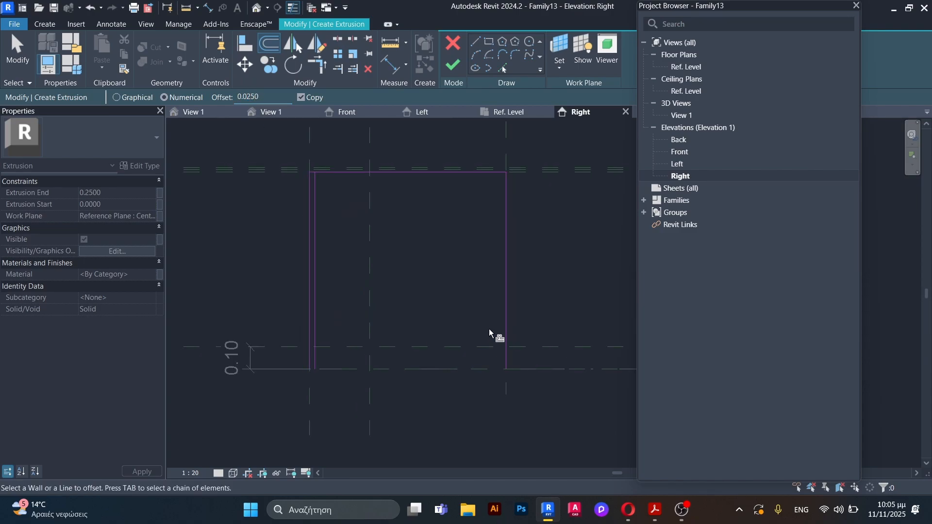
pyautogui.click(496, 302)
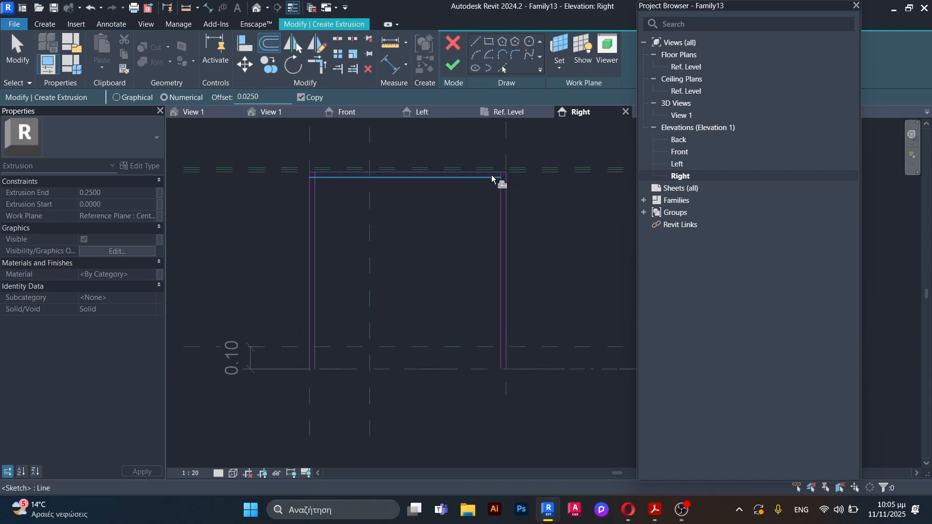
pyautogui.click(492, 178)
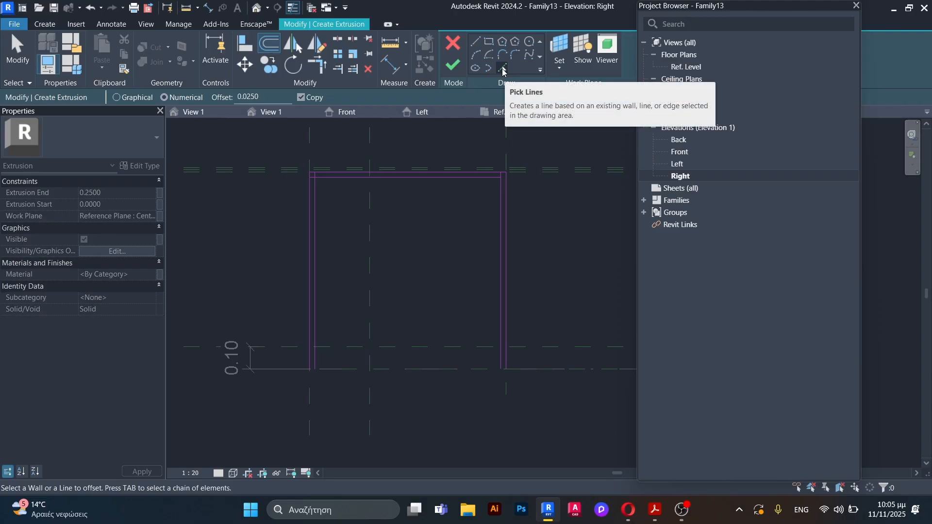
# Step: Trace a sketch line from the low horizontal plane and offset a copy of it upward by 0.025 m
pyautogui.click(504, 71)
pyautogui.click(437, 350)
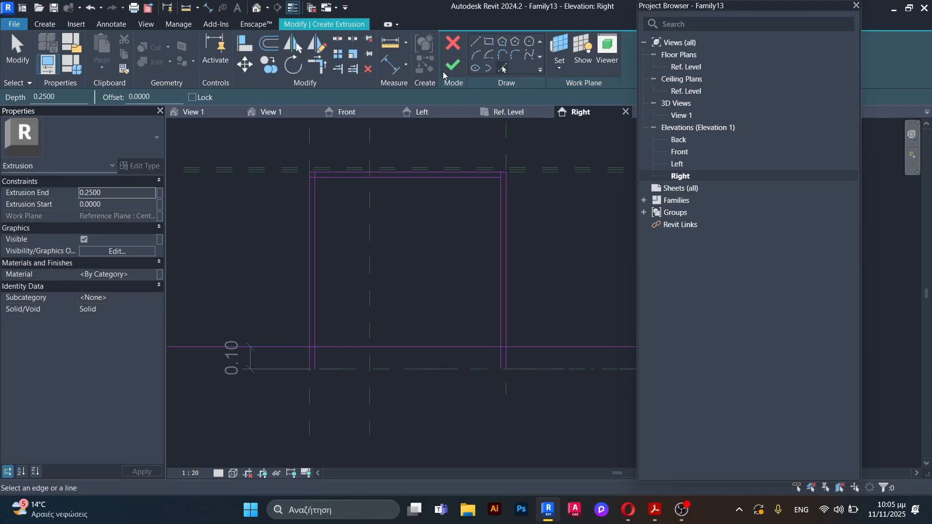
pyautogui.click(270, 43)
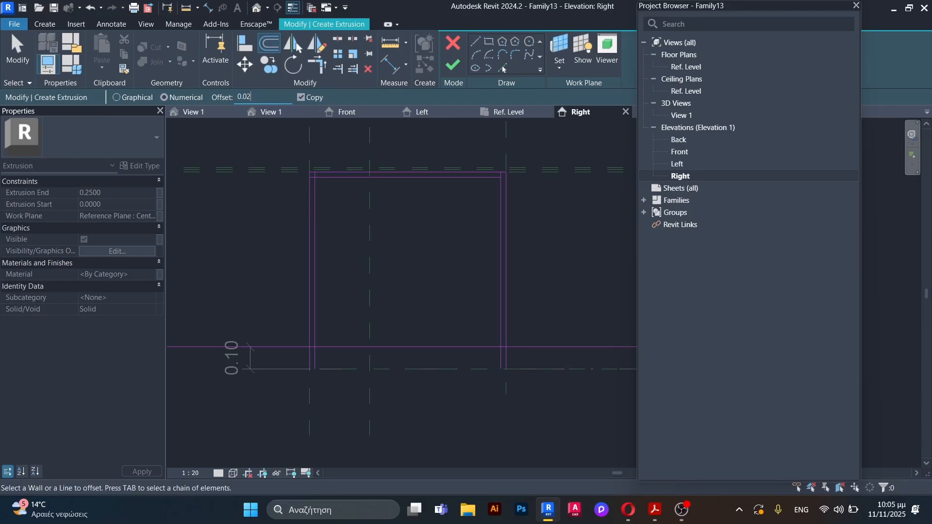
pyautogui.click(423, 343)
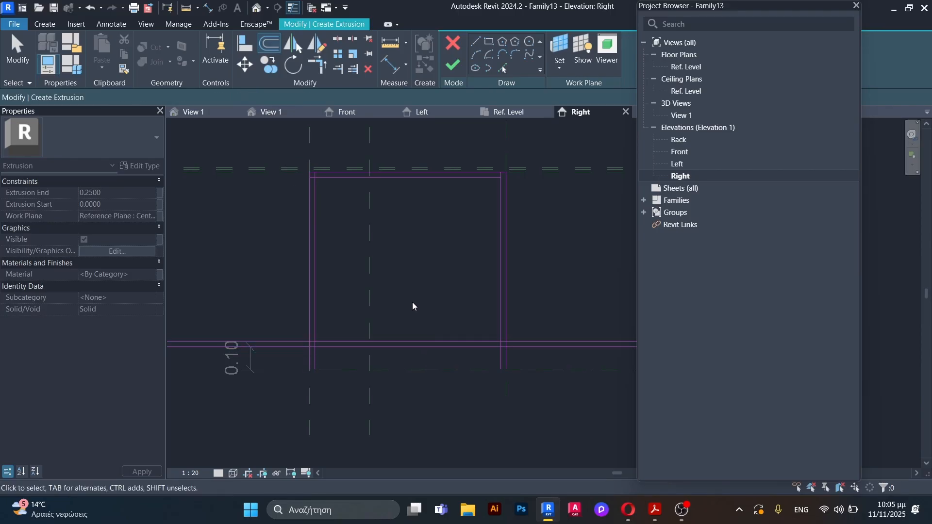
# Step: Trim the inner left and right lines to corners with the upper of the two low horizontal lines, closing the inner rectangle
pyautogui.scroll(2, 309, 331)
pyautogui.press('t')
pyautogui.press('r')
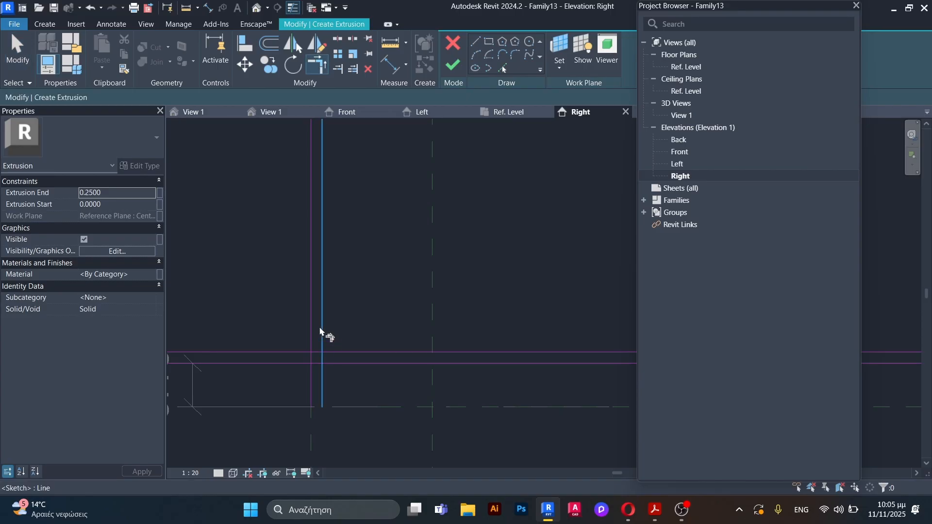
pyautogui.click(320, 332)
pyautogui.click(370, 352)
pyautogui.scroll(-2, 312, 306)
pyautogui.scroll(2, 484, 325)
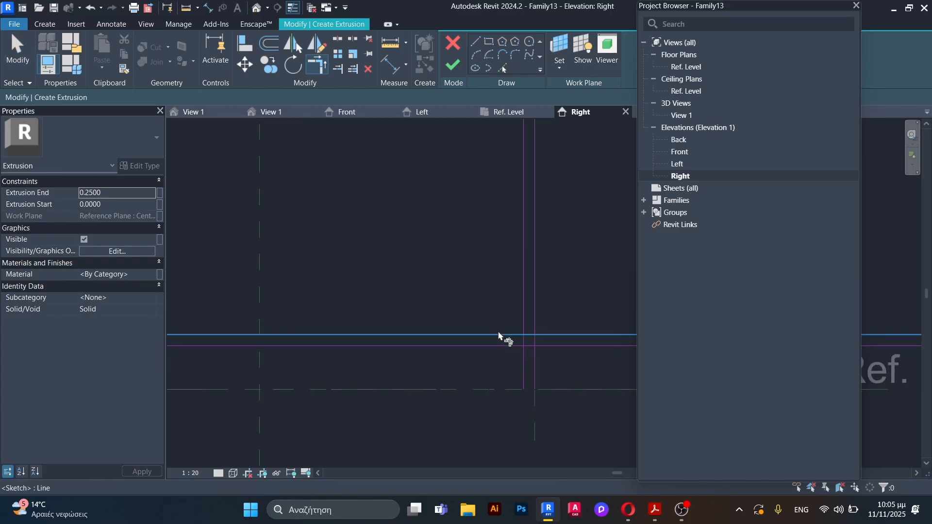
pyautogui.click(500, 335)
pyautogui.click(521, 327)
pyautogui.scroll(-2, 493, 339)
pyautogui.scroll(2, 360, 343)
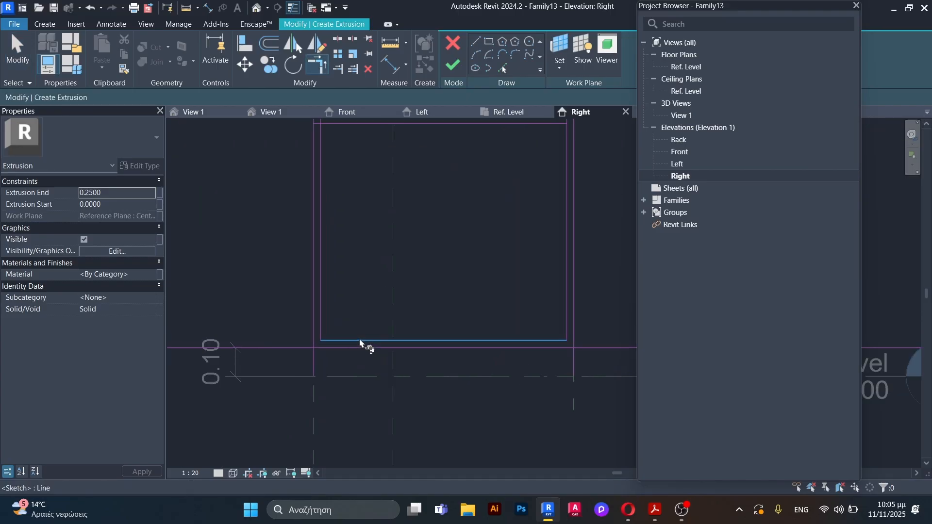
# Step: Sketch the inner sides of both legs vertically from the low horizontal line down to Ref. Level
pyautogui.scroll(1, 360, 343)
pyautogui.press('Escape')
pyautogui.click(478, 55)
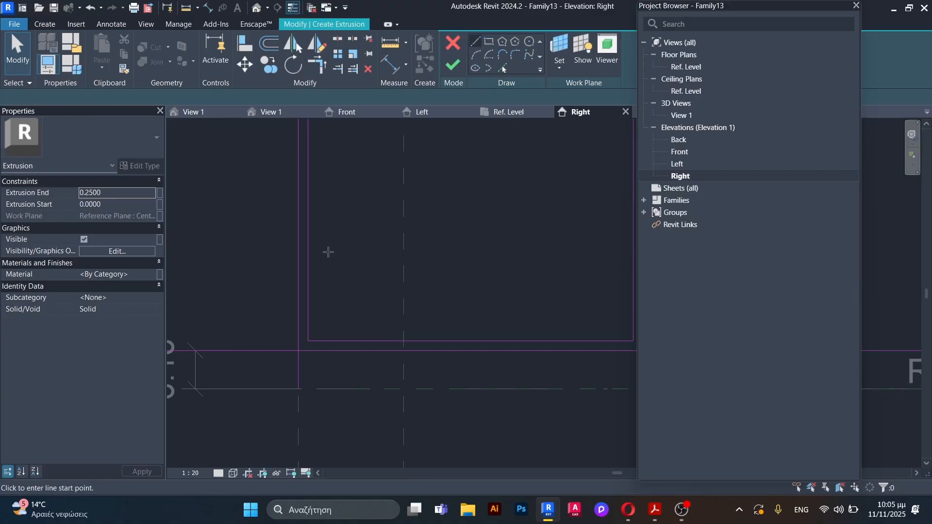
pyautogui.click(309, 389)
pyautogui.press('Escape')
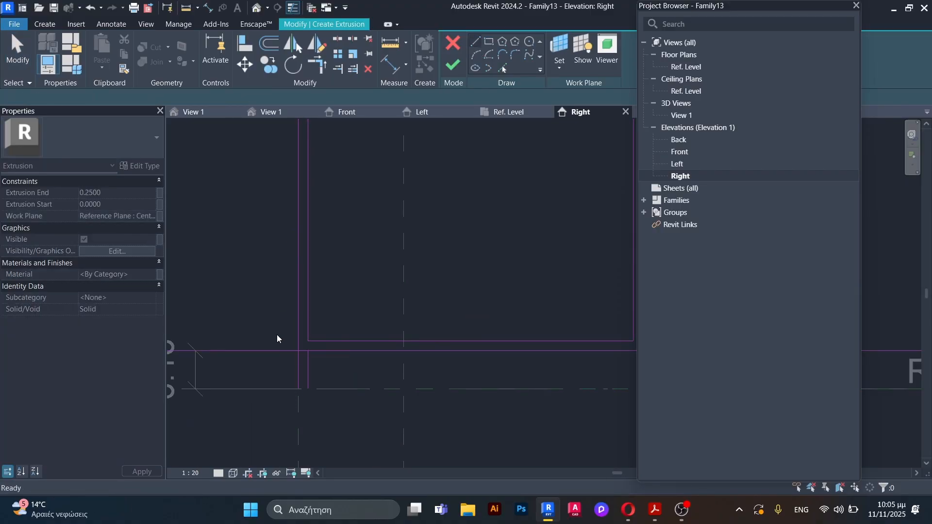
pyautogui.scroll(-2, 277, 339)
pyautogui.scroll(4, 491, 348)
pyautogui.click(389, 316)
pyautogui.click(389, 382)
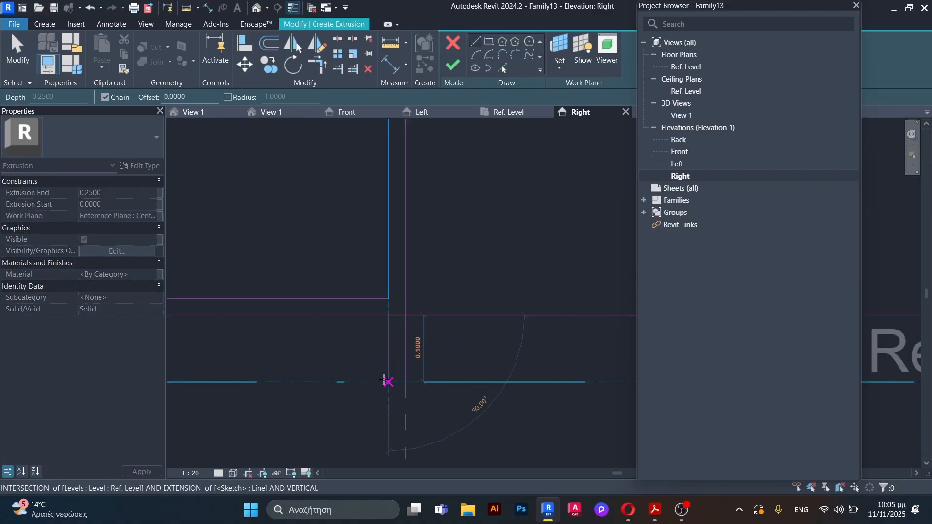
pyautogui.press('Escape')
pyautogui.press('Escape')
# Step: Trim the low horizontal line to corners with the two inner leg lines
pyautogui.click(369, 316)
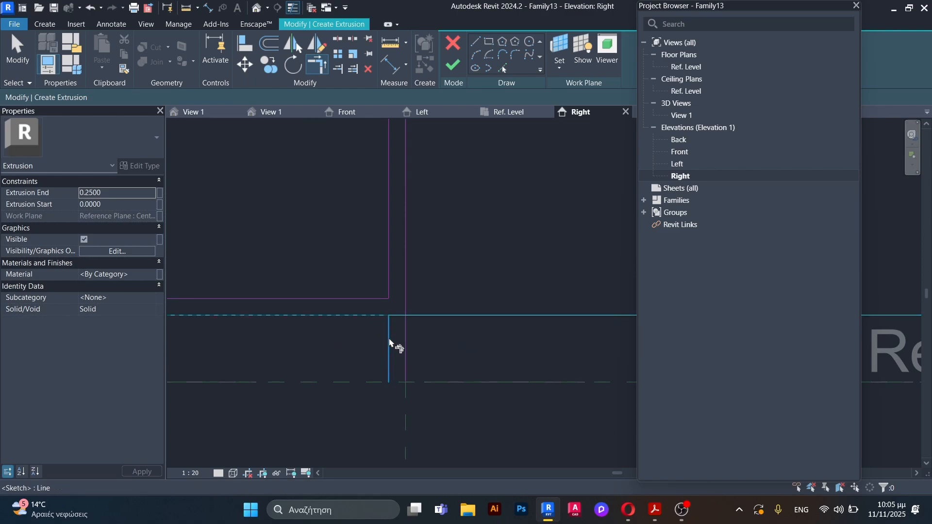
pyautogui.click(389, 339)
pyautogui.scroll(-3, 535, 336)
pyautogui.scroll(5, 213, 328)
pyautogui.click(261, 351)
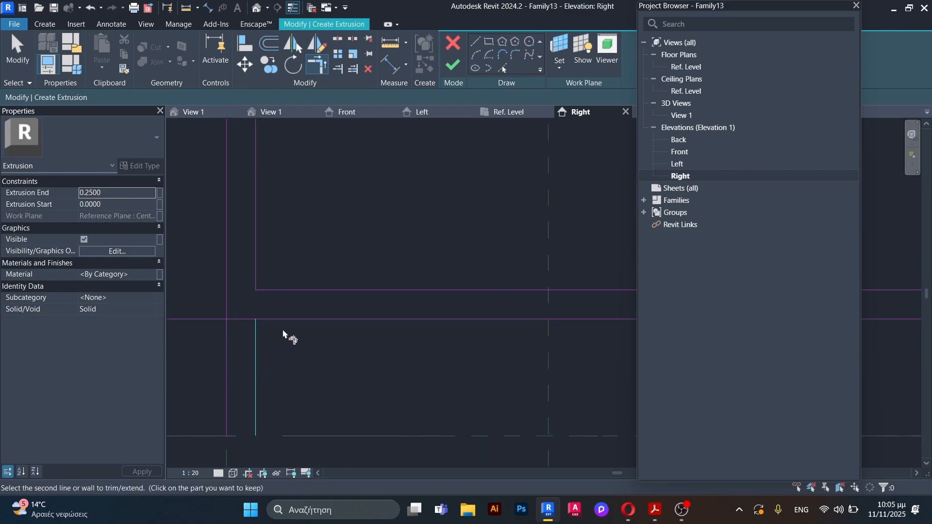
pyautogui.click(299, 320)
pyautogui.scroll(-3, 315, 340)
pyautogui.press('Escape')
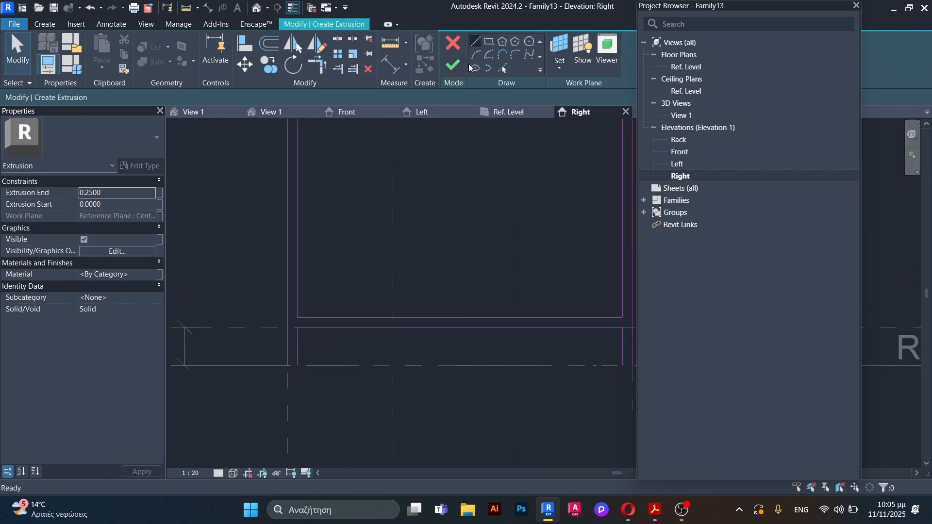
# Step: Close the bottoms of both legs with short sketch lines along Ref. Level
pyautogui.click(475, 42)
pyautogui.scroll(-2, 297, 366)
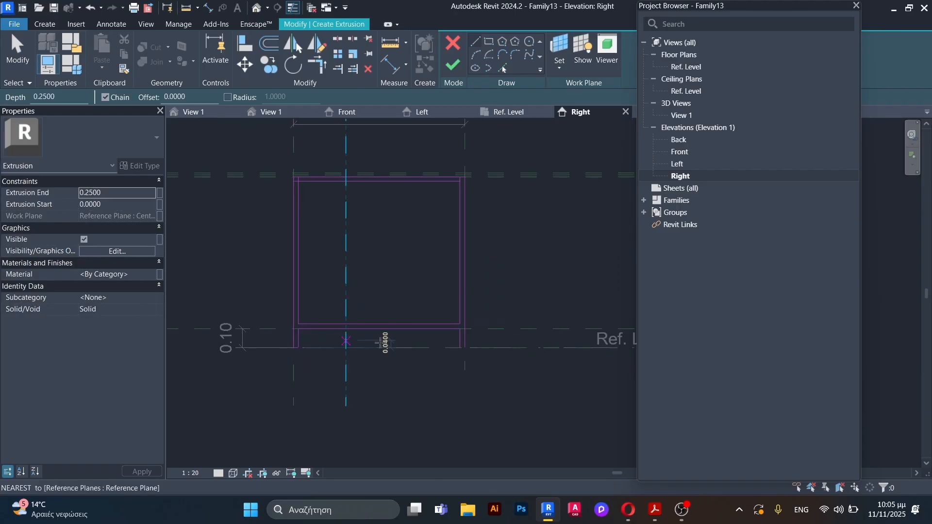
pyautogui.scroll(6, 469, 354)
pyautogui.click(481, 355)
pyautogui.press('Escape')
pyautogui.scroll(-4, 391, 406)
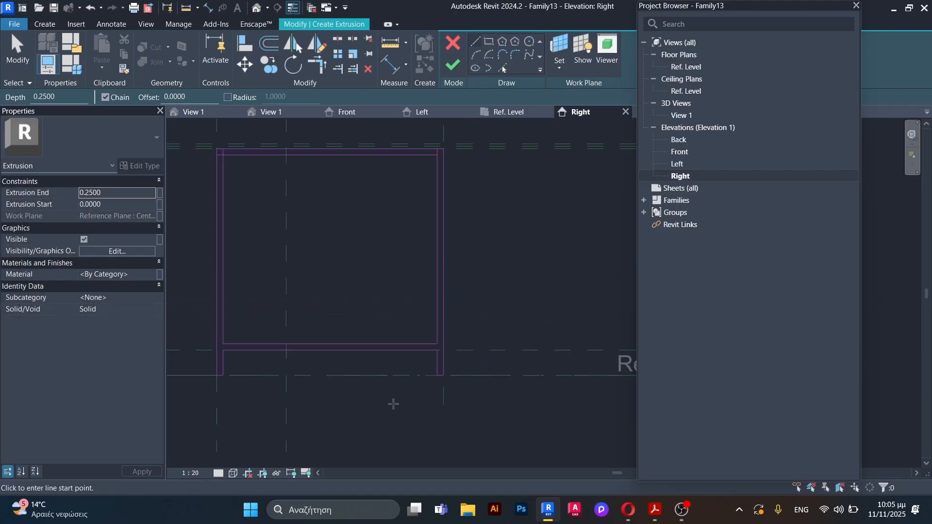
pyautogui.scroll(3, 381, 380)
pyautogui.press('Escape')
# Step: Trim the outer vertical lines and the outer top line to clean corners at both upper ends
pyautogui.scroll(3, 347, 246)
pyautogui.press('t')
pyautogui.press('r')
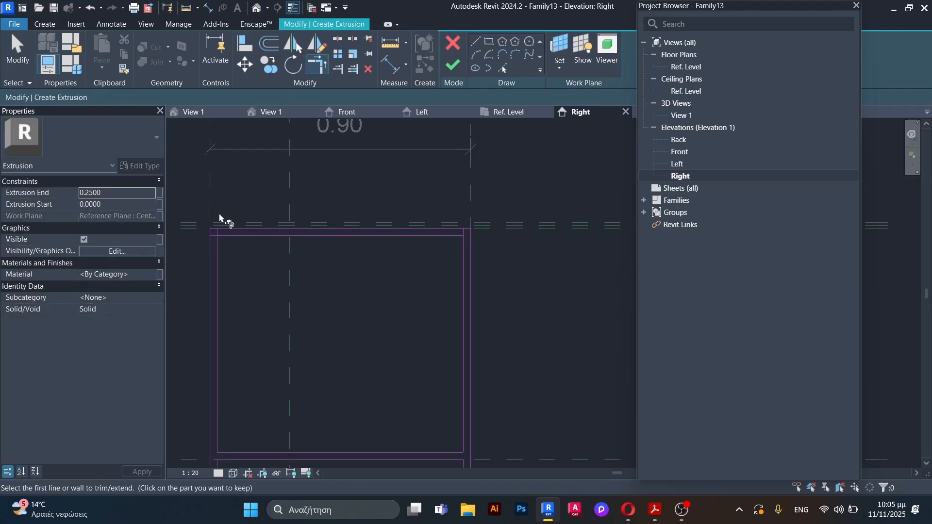
pyautogui.scroll(3, 224, 218)
pyautogui.click(218, 284)
pyautogui.click(243, 253)
pyautogui.scroll(-3, 399, 281)
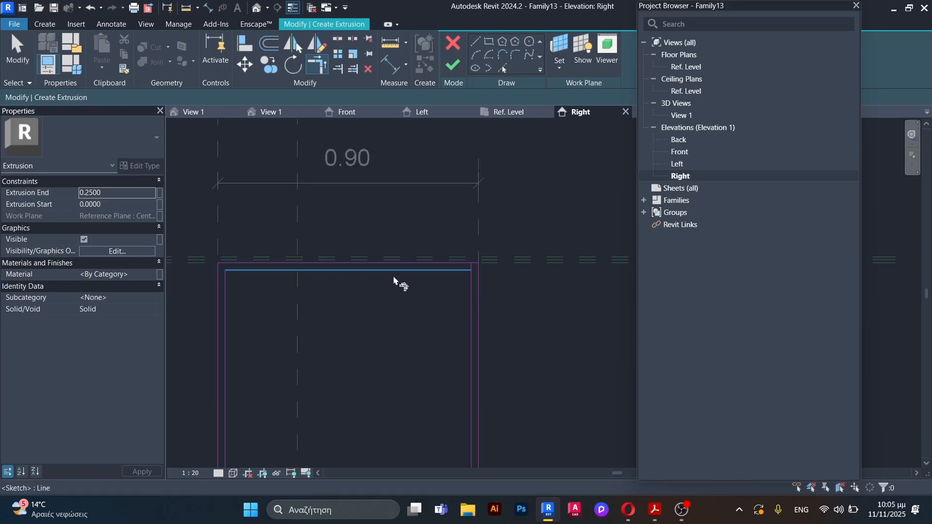
pyautogui.scroll(3, 475, 267)
pyautogui.click(491, 255)
pyautogui.click(521, 287)
pyautogui.scroll(-3, 410, 250)
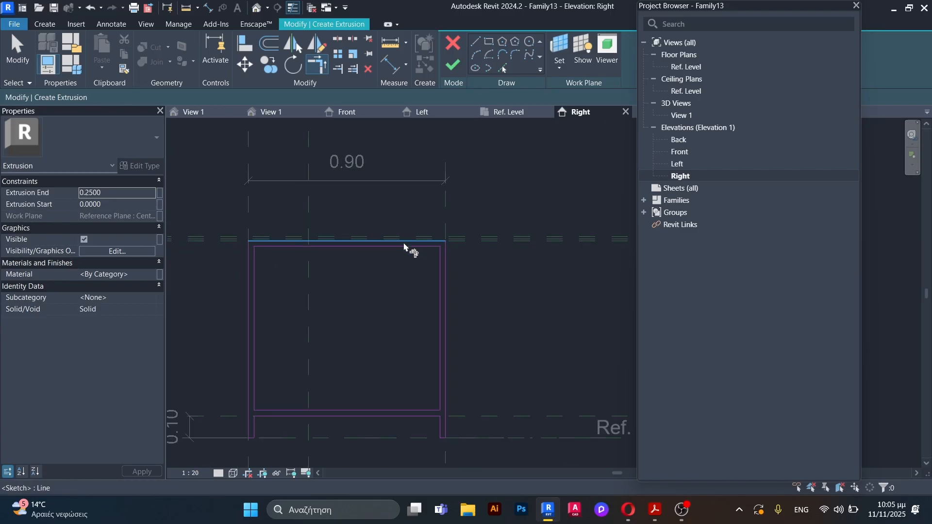
# Step: Finish the extrusion sketch and set Extrusion End to 0.025 m
pyautogui.scroll(3, 411, 295)
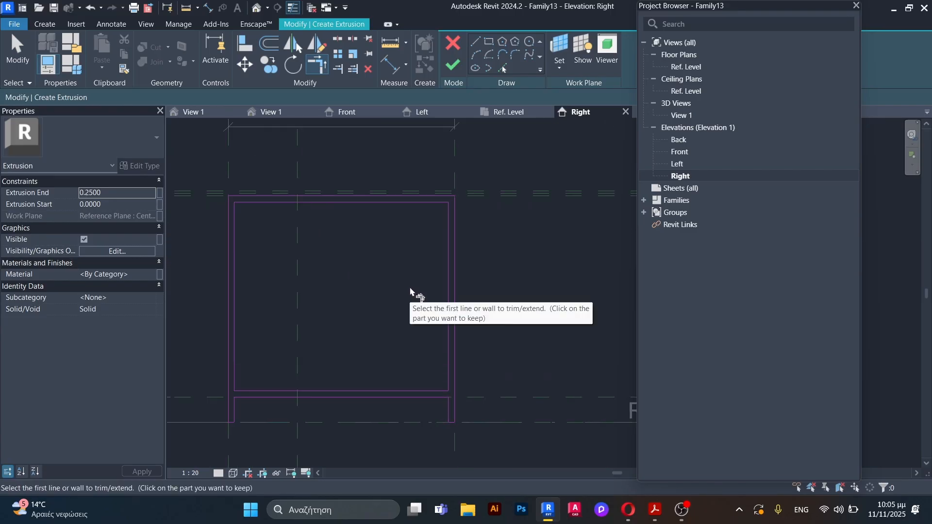
pyautogui.press('Escape')
pyautogui.click(453, 66)
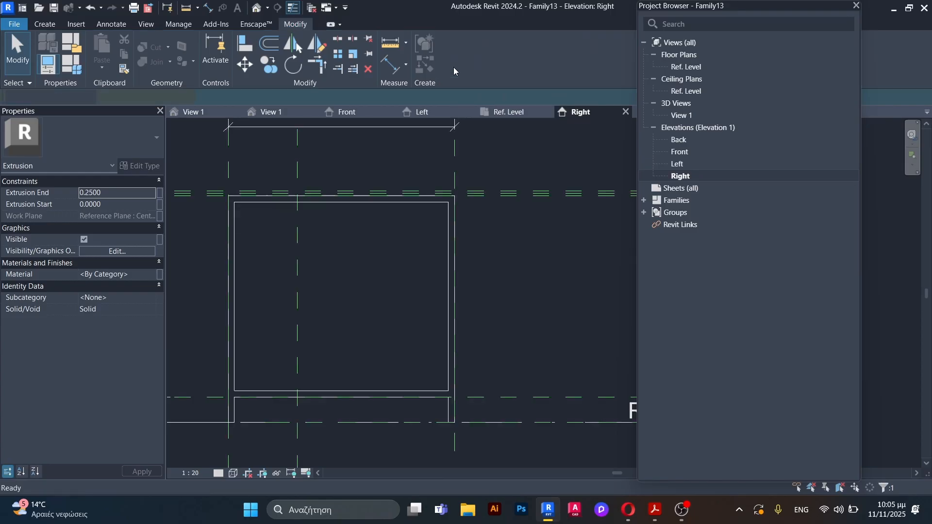
pyautogui.moveTo(108, 193); pyautogui.dragTo(89, 183)
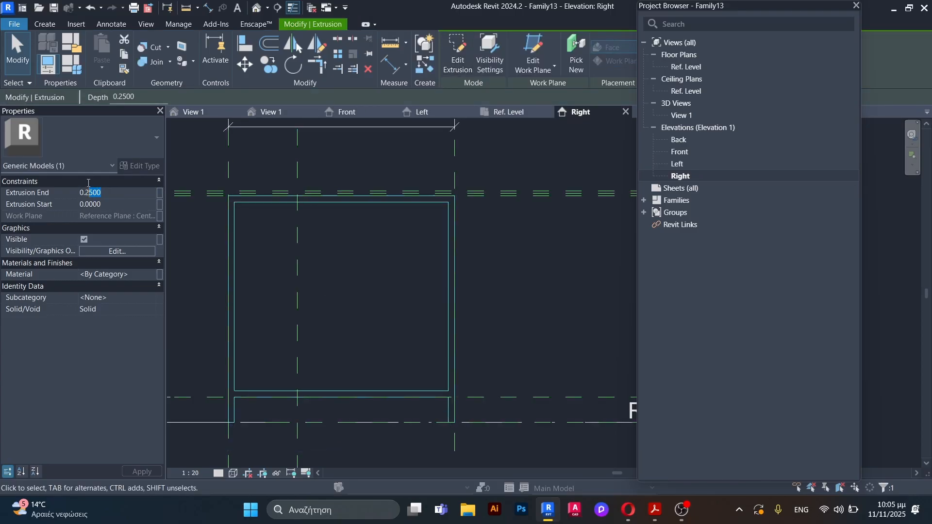
pyautogui.press('BackSpace')
pyautogui.click(359, 277)
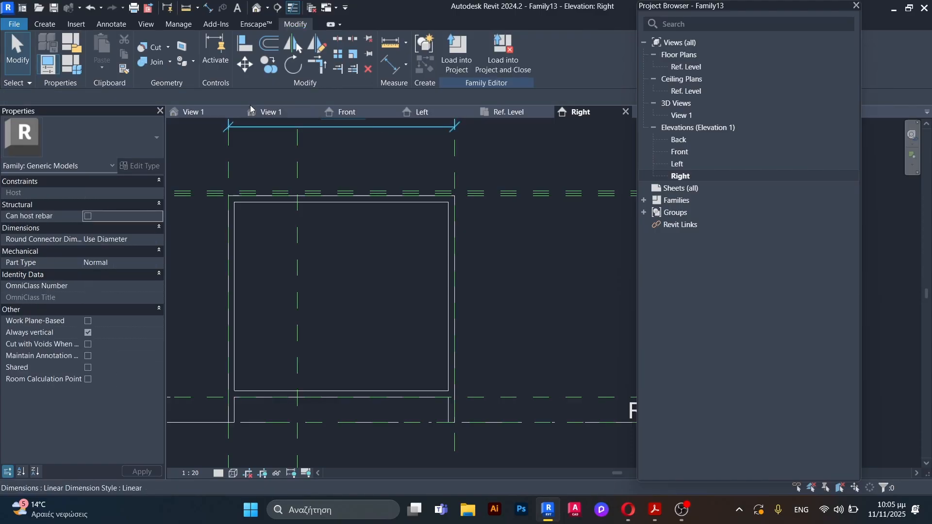
# Step: In the Ref. Level plan, draw two vertical reference planes just inside the left and right outer planes
pyautogui.click(511, 113)
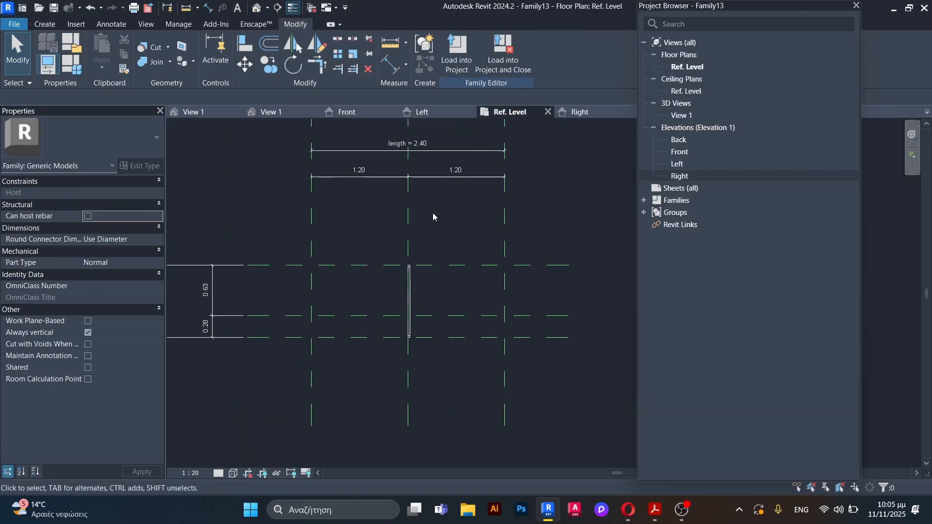
pyautogui.scroll(-2, 460, 271)
pyautogui.scroll(4, 398, 274)
pyautogui.scroll(-2, 438, 286)
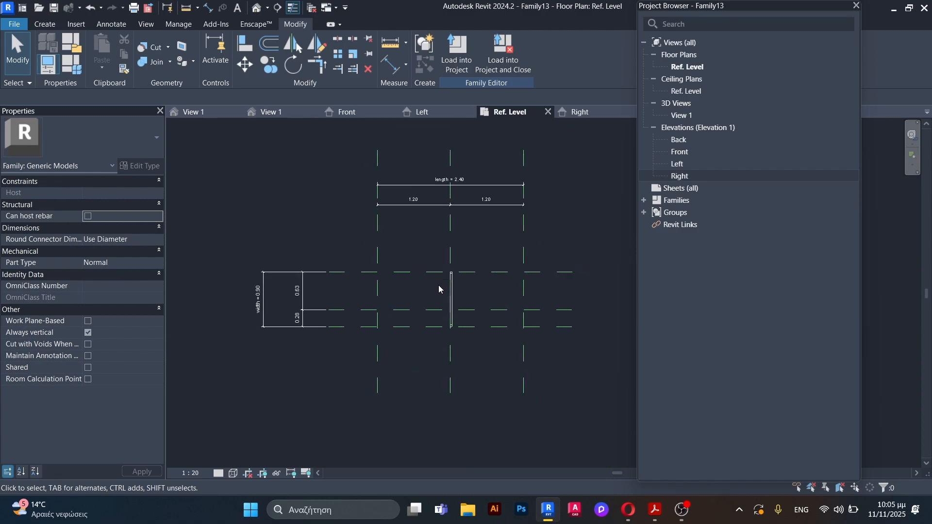
pyautogui.press('r')
pyautogui.press('p')
pyautogui.scroll(3, 367, 280)
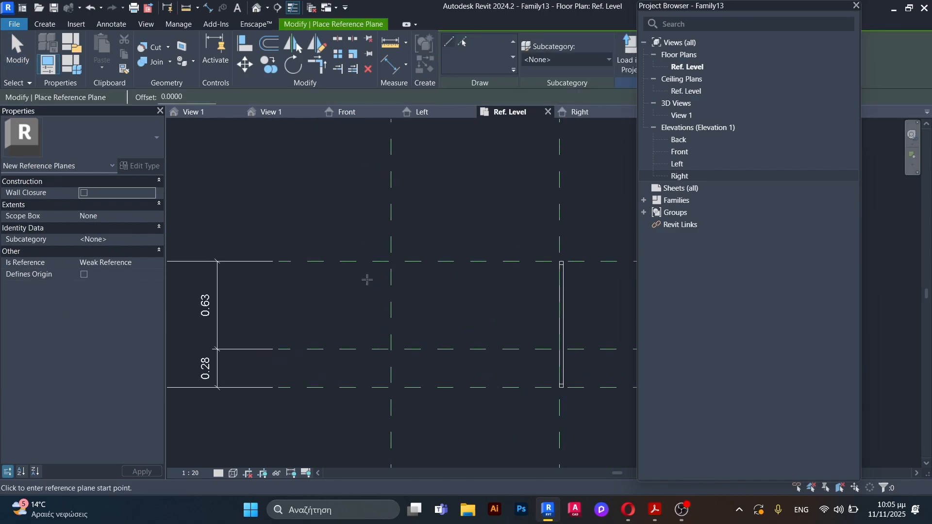
pyautogui.click(399, 246)
pyautogui.scroll(-3, 282, 293)
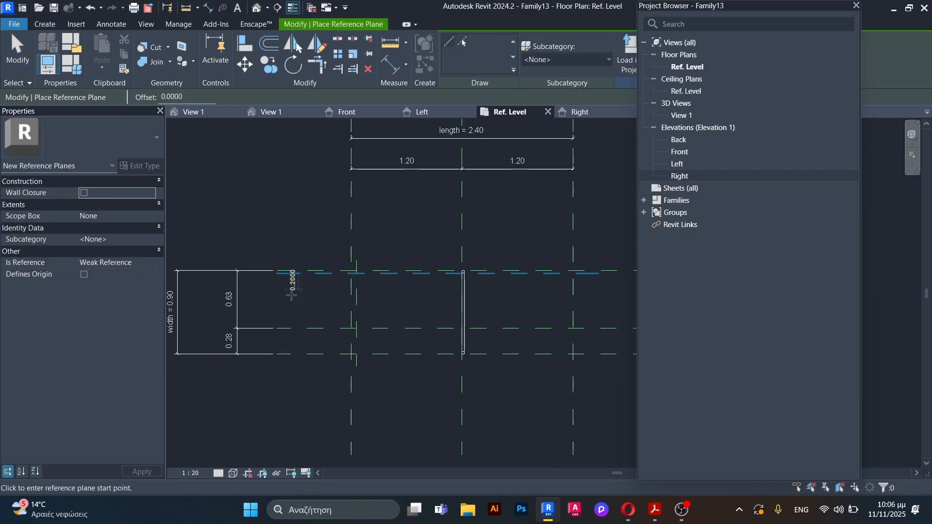
pyautogui.scroll(4, 534, 298)
pyautogui.click(497, 237)
pyautogui.click(505, 419)
pyautogui.press('Escape')
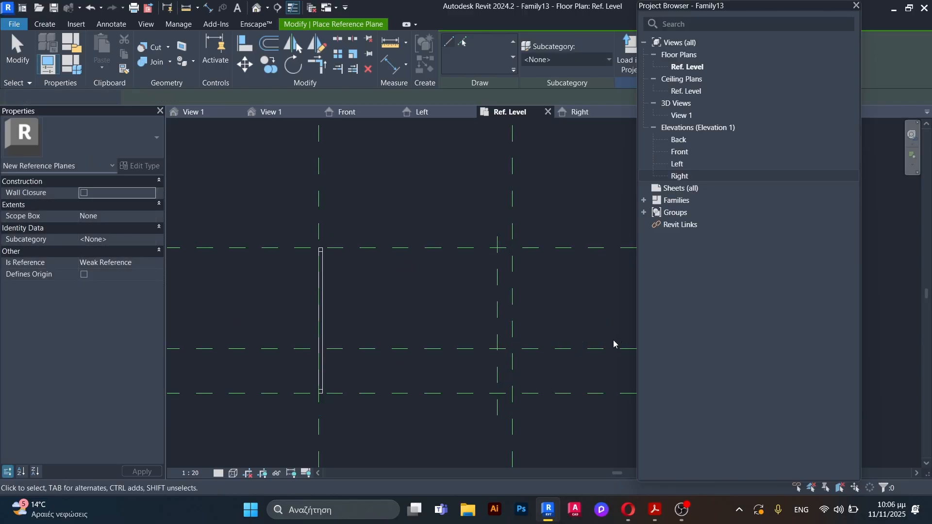
pyautogui.scroll(-3, 614, 343)
# Step: Dimension the new left reference plane from the left outer plane and set the distance to 0.025 m
pyautogui.scroll(3, 362, 313)
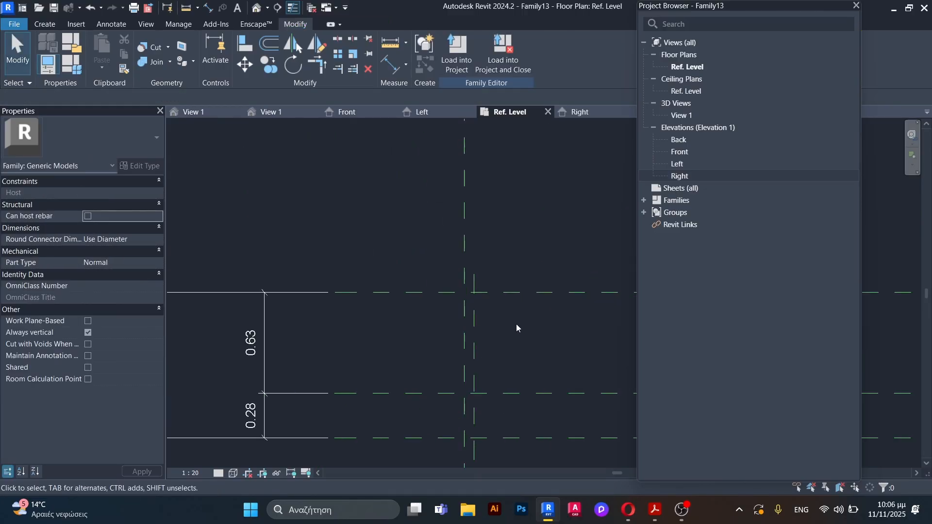
pyautogui.press('d')
pyautogui.press('i')
pyautogui.scroll(3, 486, 231)
pyautogui.click(441, 317)
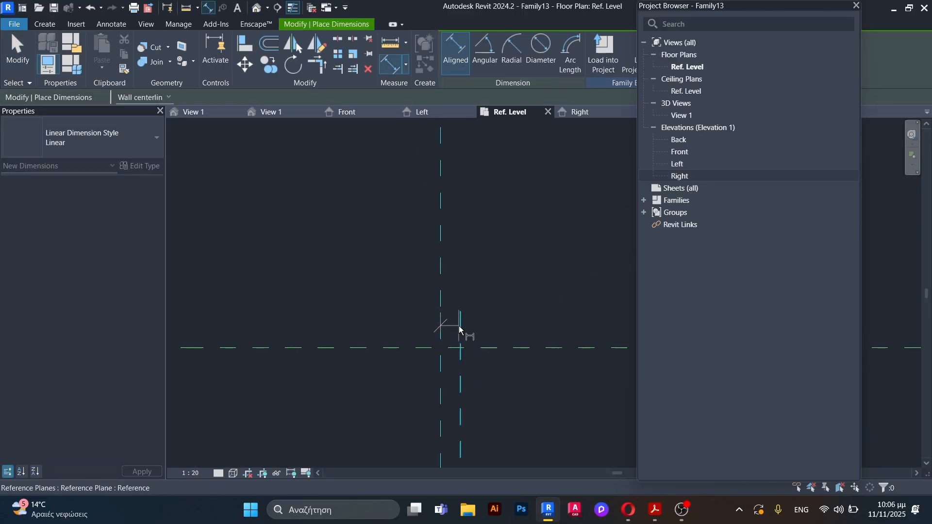
pyautogui.click(460, 331)
pyautogui.click(499, 281)
pyautogui.press('Escape')
pyautogui.press('Escape')
pyautogui.click(460, 383)
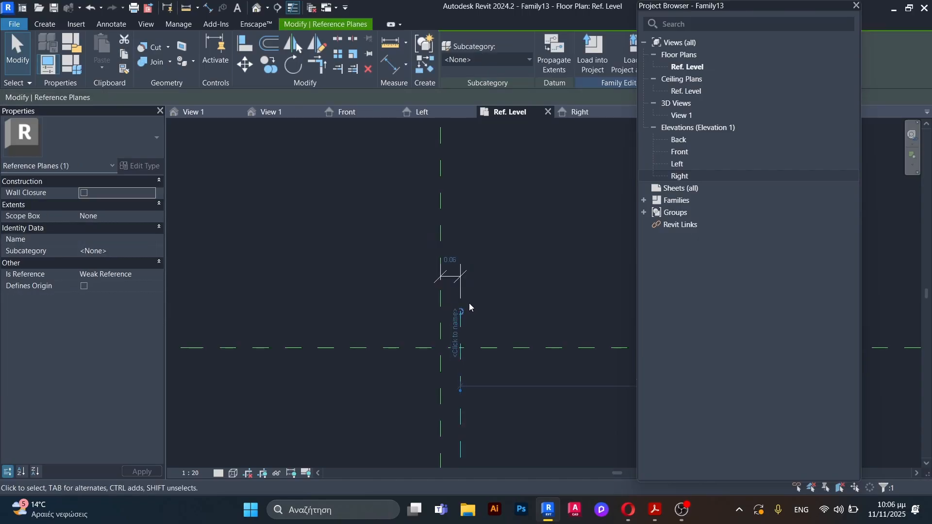
pyautogui.click(451, 260)
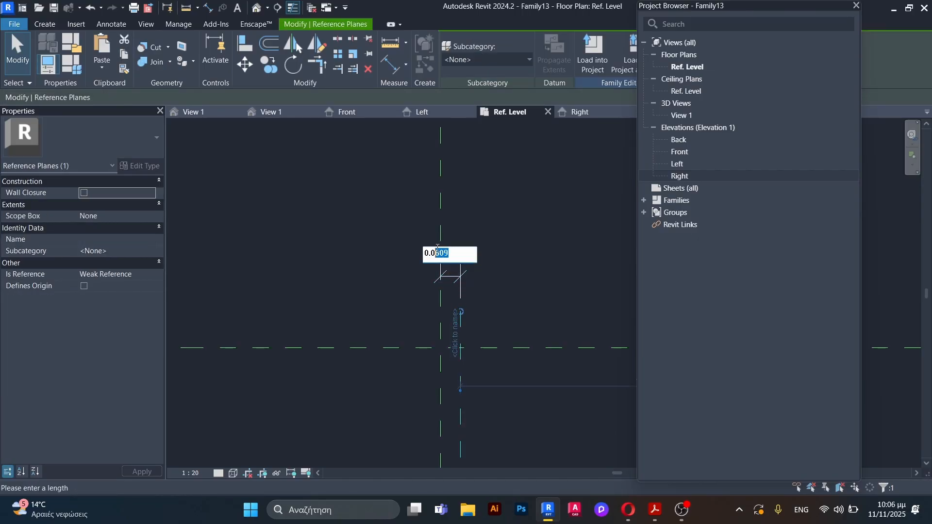
pyautogui.press('Return')
pyautogui.scroll(-4, 322, 249)
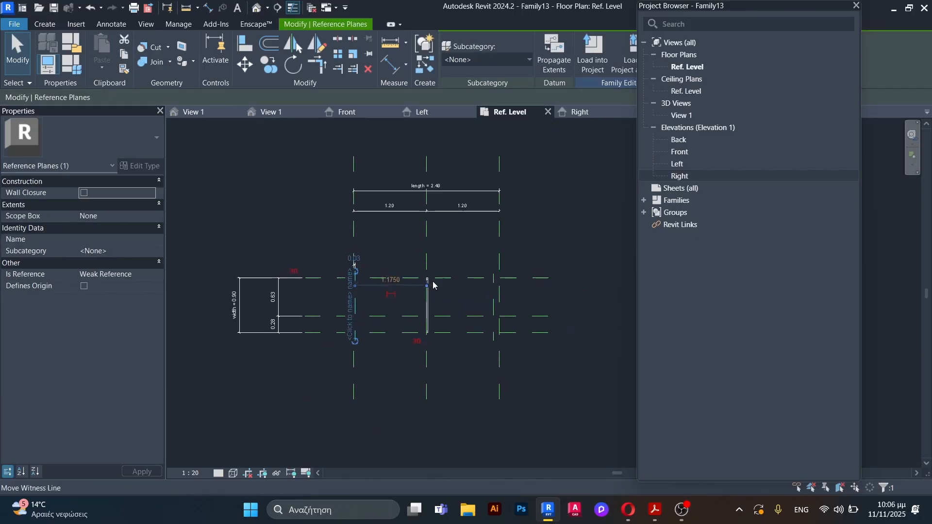
# Step: Dimension the new right reference plane from the right outer plane and set the distance to 0.025 m
pyautogui.scroll(5, 481, 278)
pyautogui.press('d')
pyautogui.press('i')
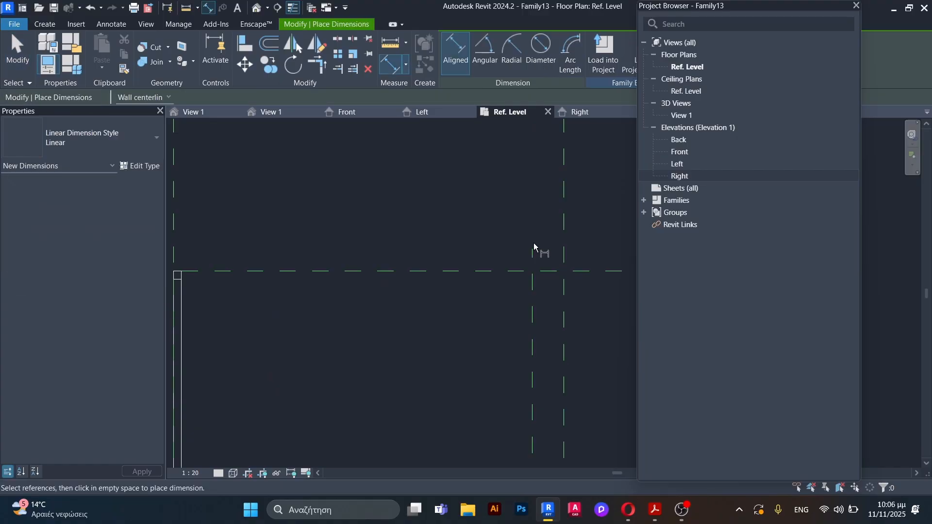
pyautogui.click(533, 311)
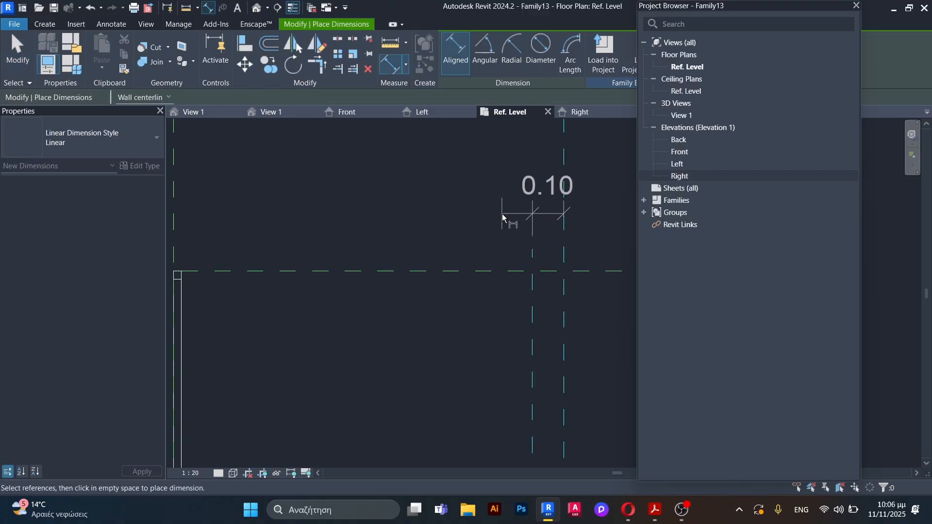
pyautogui.click(513, 218)
pyautogui.press('Escape')
pyautogui.press('Escape')
pyautogui.click(533, 325)
pyautogui.click(547, 191)
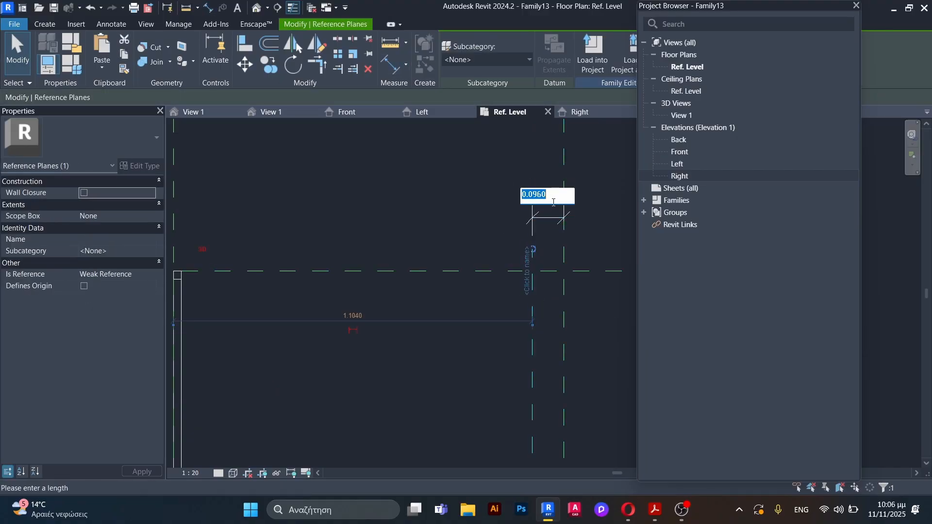
pyautogui.moveTo(547, 195); pyautogui.dragTo(537, 194)
pyautogui.press('Return')
pyautogui.press('Escape')
pyautogui.scroll(-6, 534, 276)
pyautogui.scroll(3, 509, 284)
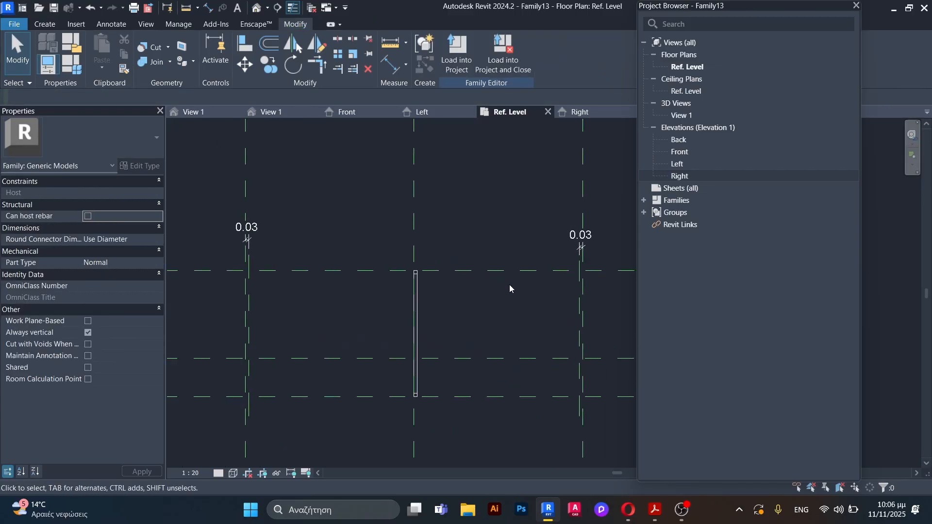
# Step: Align the panel extrusion's left face to the left outer plane and its right face to the adjacent inner plane, locking the right face alignment
pyautogui.click(417, 308)
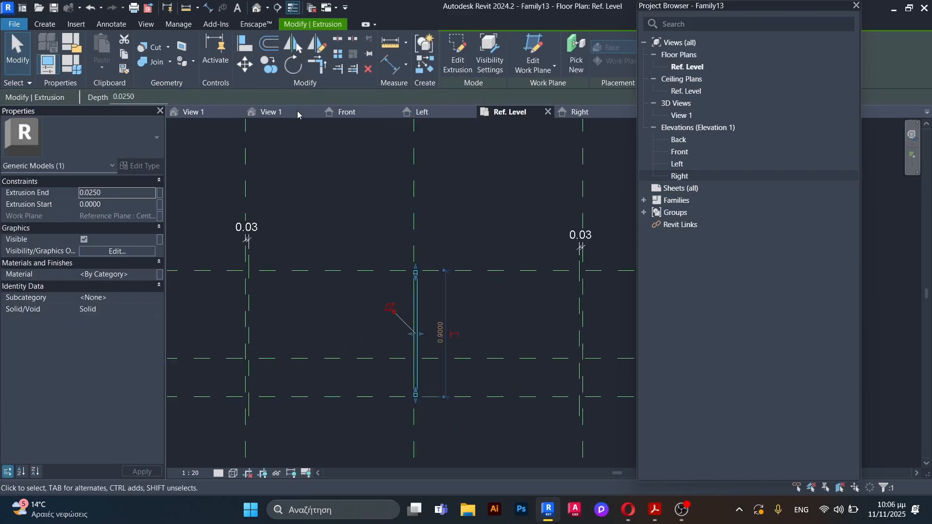
pyautogui.click(246, 44)
pyautogui.scroll(3, 228, 362)
pyautogui.click(262, 346)
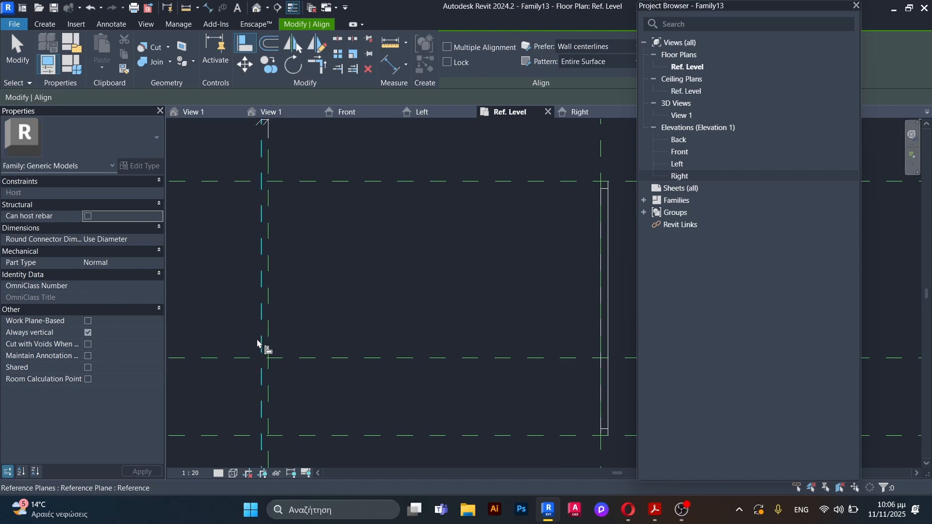
pyautogui.click(597, 339)
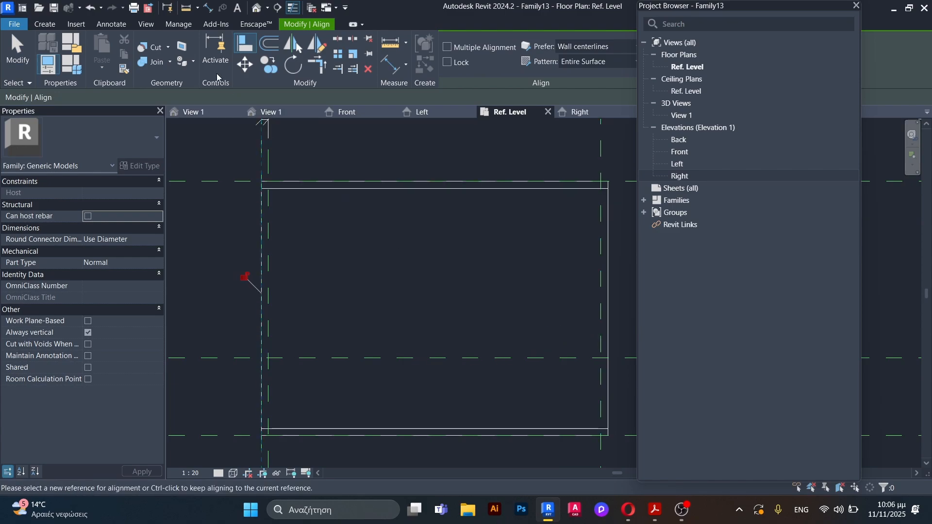
pyautogui.click(270, 261)
pyautogui.click(613, 332)
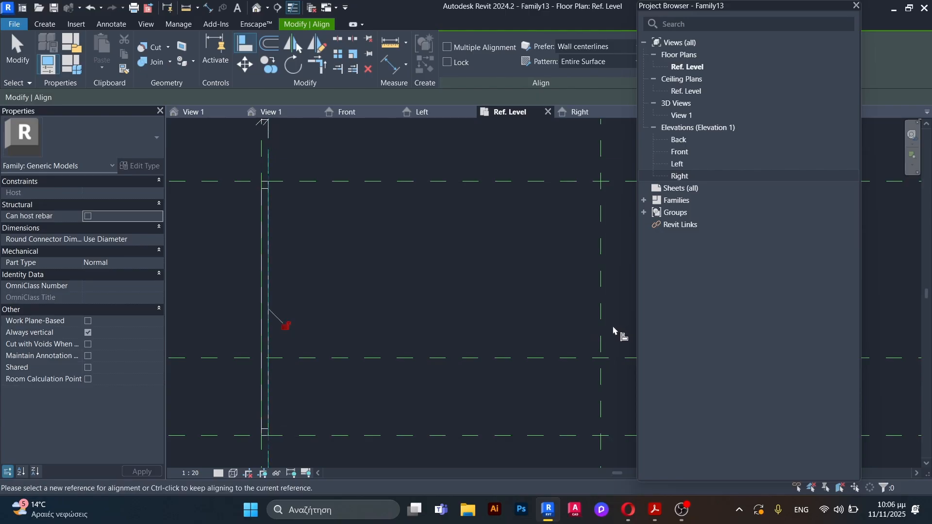
pyautogui.click(286, 326)
pyautogui.press('Escape')
pyautogui.press('Escape')
pyautogui.scroll(-2, 263, 311)
# Step: Copy the left side panel extrusion in place, using its upper-left corner as the base point
pyautogui.click(264, 310)
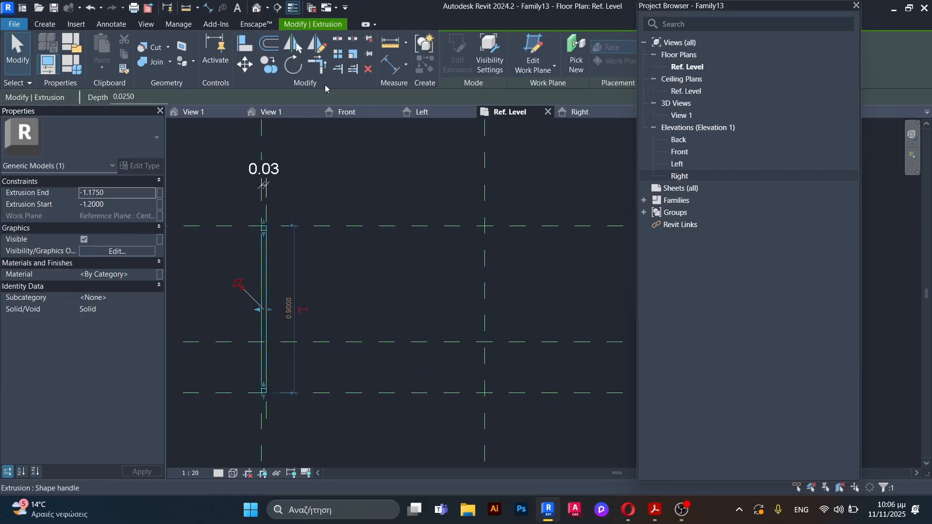
pyautogui.click(278, 72)
pyautogui.scroll(3, 275, 269)
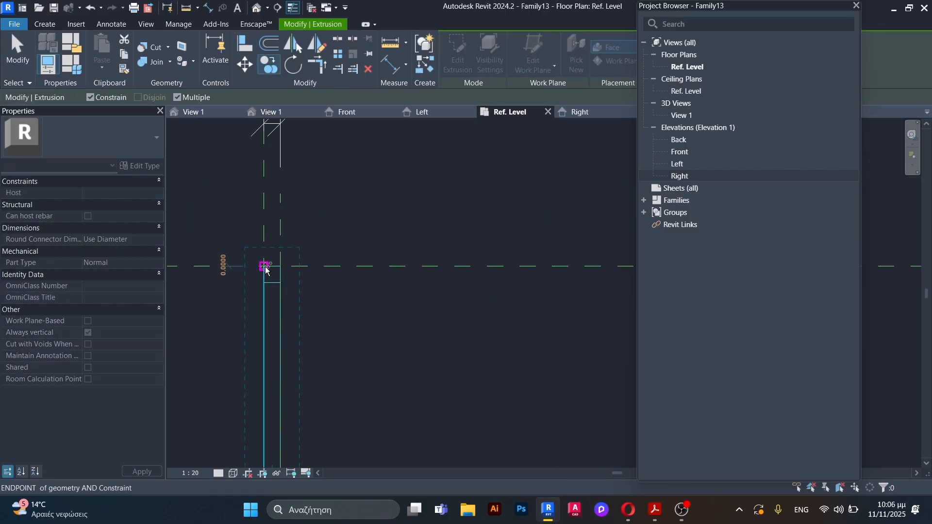
pyautogui.click(263, 267)
pyautogui.press('Escape')
pyautogui.press('Escape')
pyautogui.scroll(-3, 267, 187)
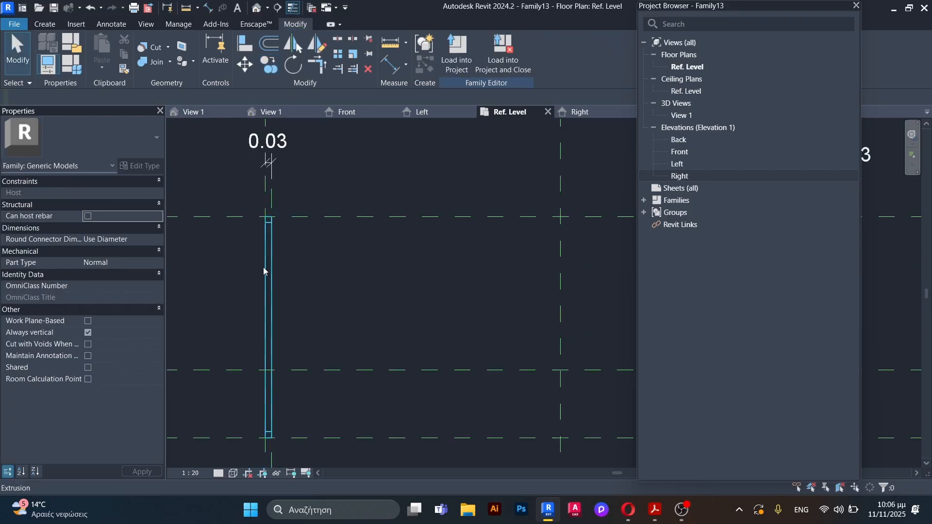
# Step: Align the right face of the copied panel to the right outer reference plane
pyautogui.click(273, 283)
pyautogui.click(248, 46)
pyautogui.scroll(-6, 212, 170)
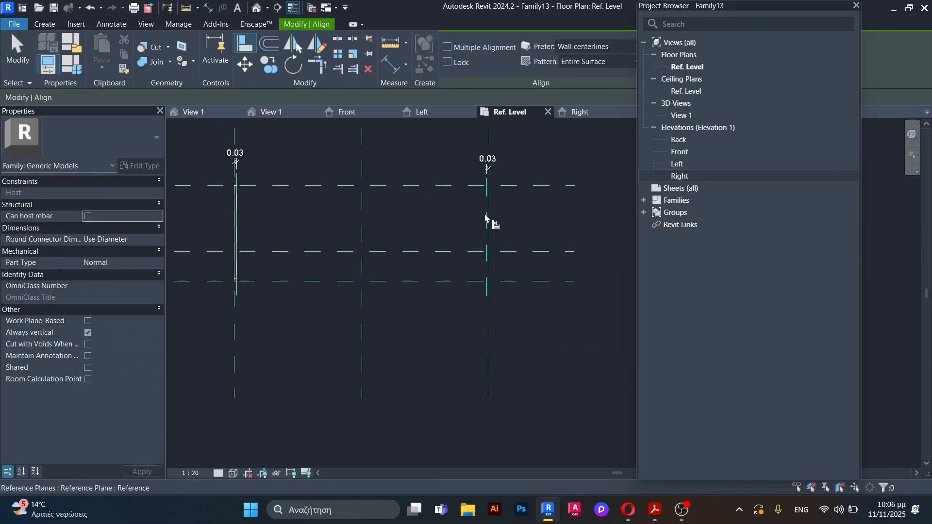
pyautogui.scroll(5, 489, 223)
pyautogui.click(493, 225)
pyautogui.scroll(-3, 492, 226)
pyautogui.scroll(3, 228, 231)
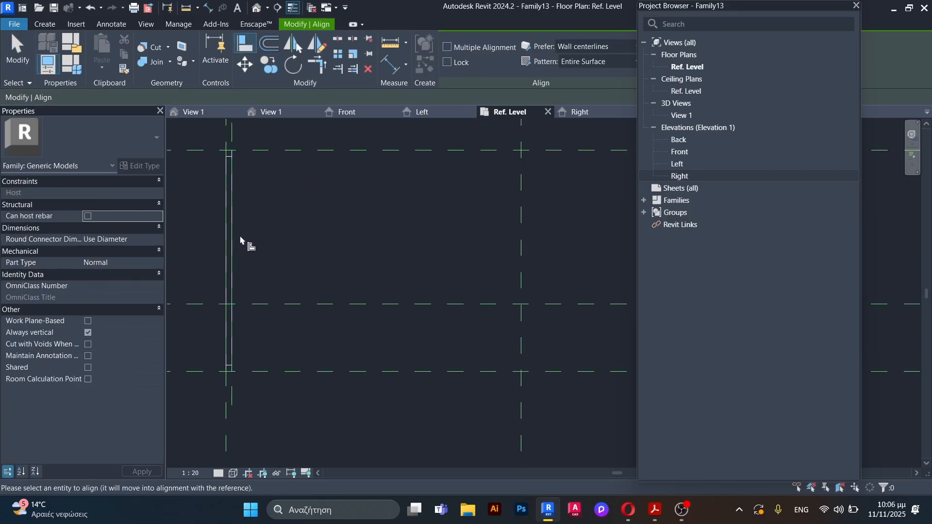
pyautogui.click(231, 245)
pyautogui.scroll(-3, 230, 246)
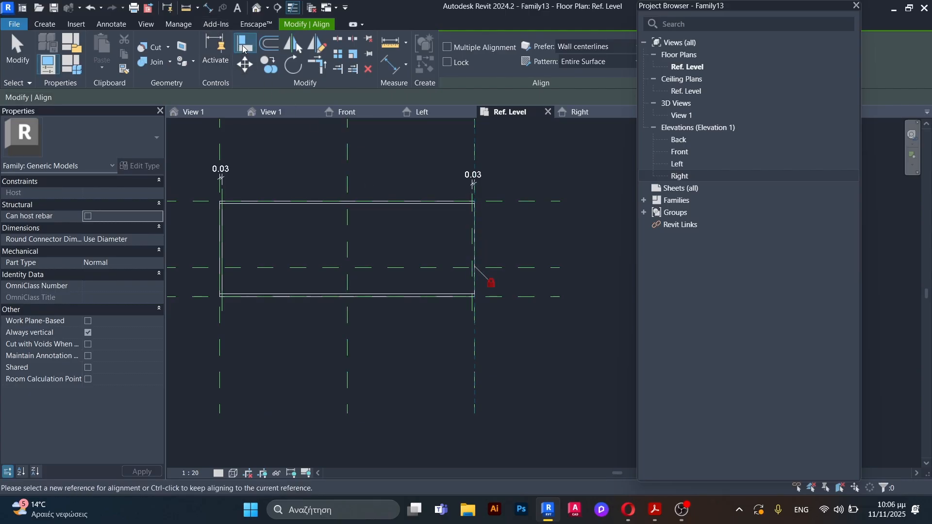
# Step: Align the left face of the copied panel to the right inner reference plane
pyautogui.scroll(3, 481, 248)
pyautogui.click(491, 254)
pyautogui.scroll(-3, 331, 250)
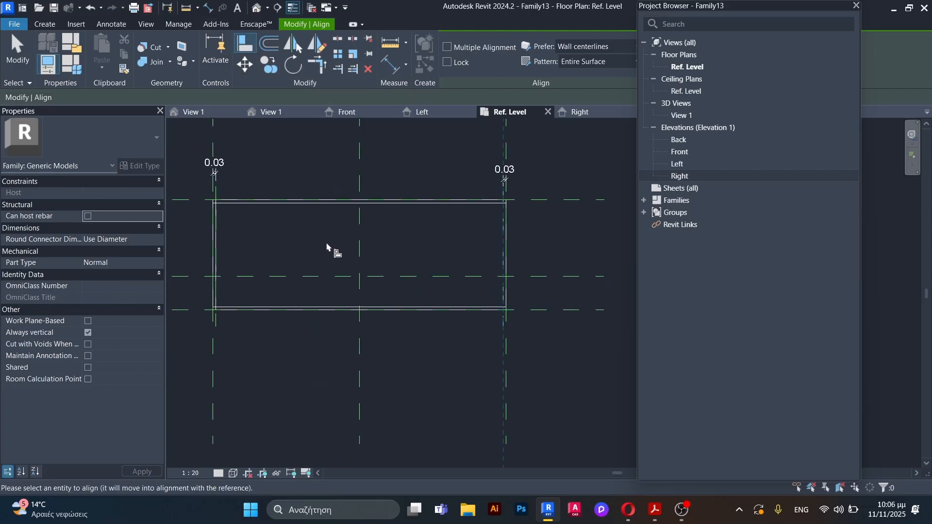
pyautogui.scroll(1, 297, 280)
pyautogui.scroll(2, 212, 279)
pyautogui.click(215, 280)
pyautogui.scroll(-3, 214, 282)
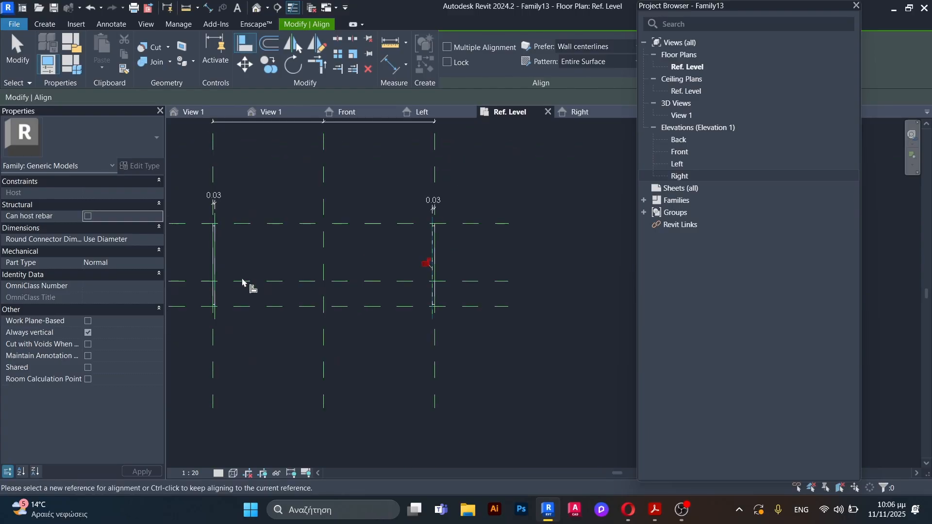
pyautogui.scroll(2, 441, 258)
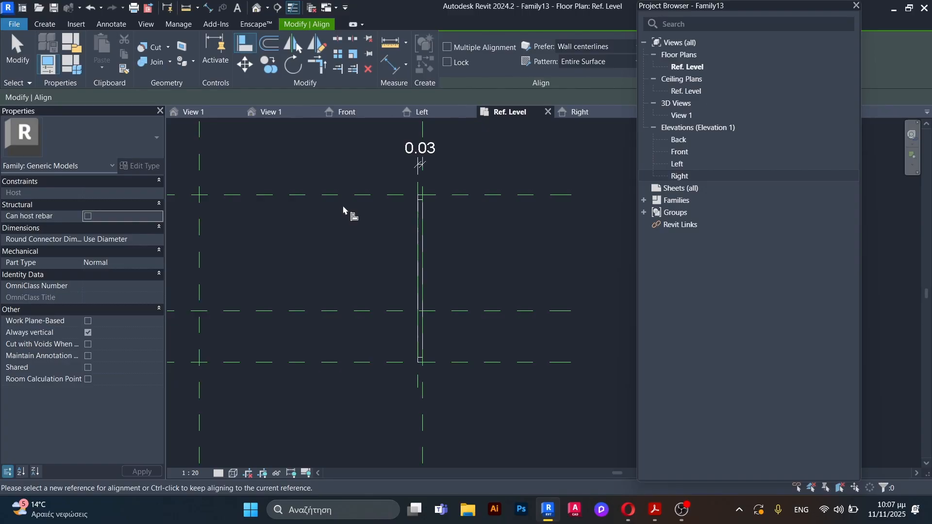
pyautogui.press('Escape')
pyautogui.press('Escape')
# Step: Start an extrusion and sketch a thin rectangle along the upper horizontal reference plane, spanning between the inner faces of the side panels
pyautogui.scroll(-5, 442, 280)
pyautogui.scroll(3, 224, 237)
pyautogui.moveTo(297, 252); pyautogui.dragTo(329, 263, button='middle')
pyautogui.scroll(2, 329, 263)
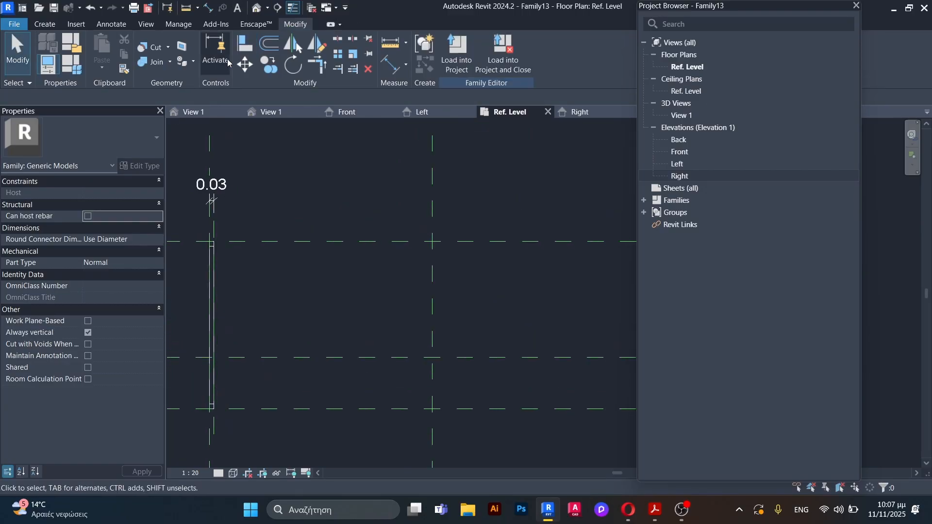
pyautogui.click(44, 24)
pyautogui.click(103, 48)
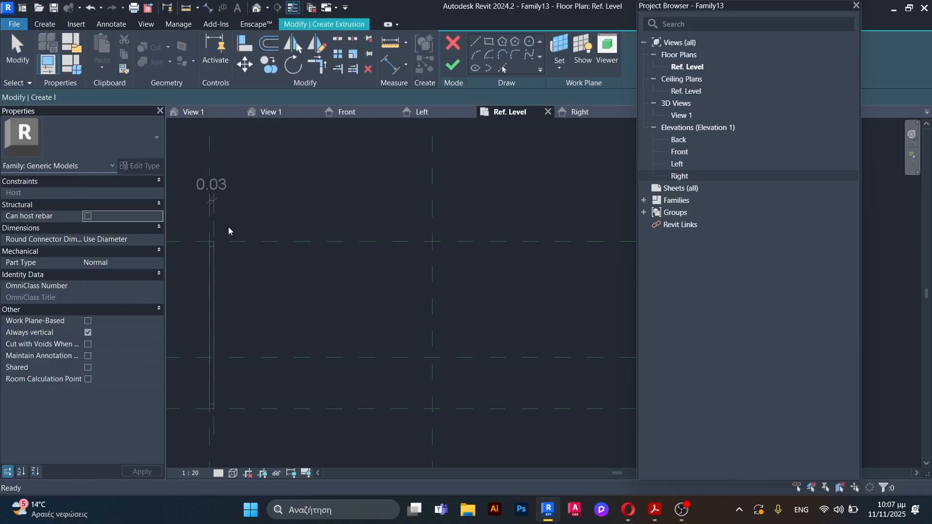
pyautogui.click(489, 41)
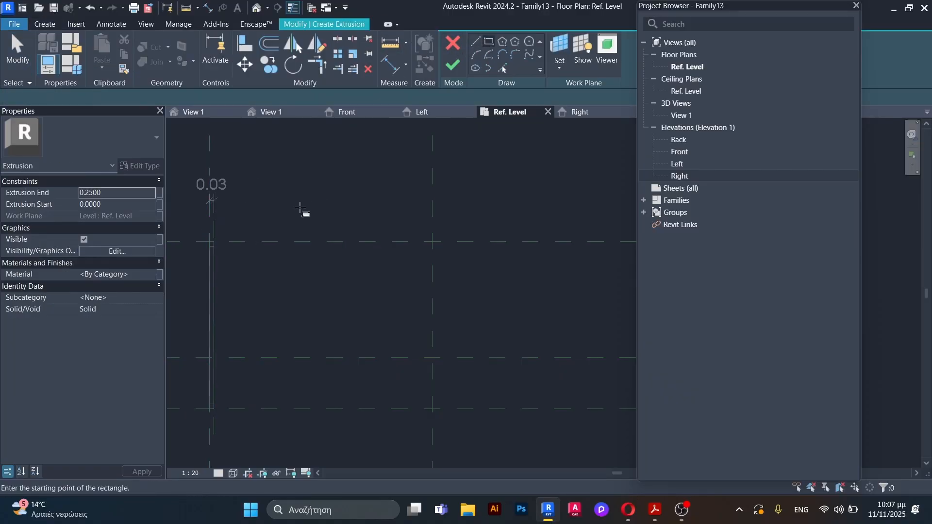
pyautogui.scroll(4, 311, 262)
pyautogui.click(210, 271)
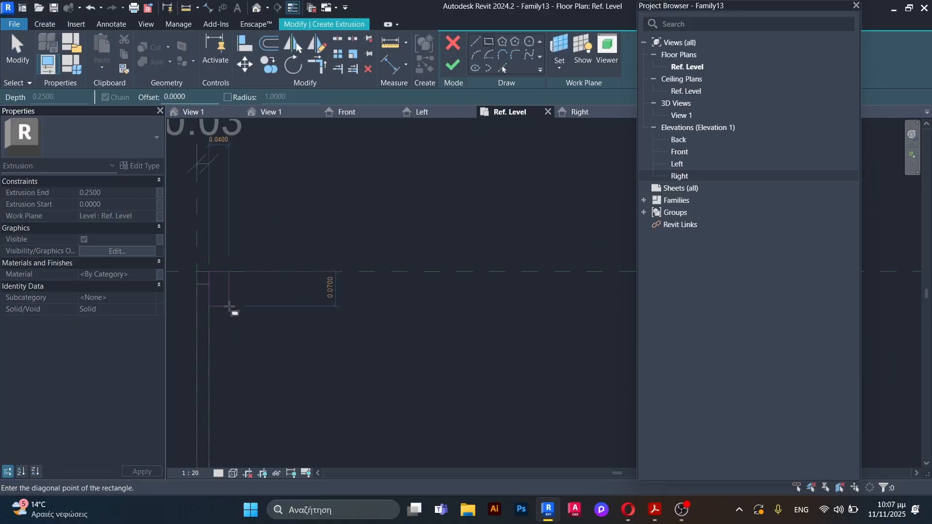
pyautogui.scroll(-5, 234, 306)
pyautogui.scroll(2, 519, 317)
pyautogui.scroll(4, 290, 269)
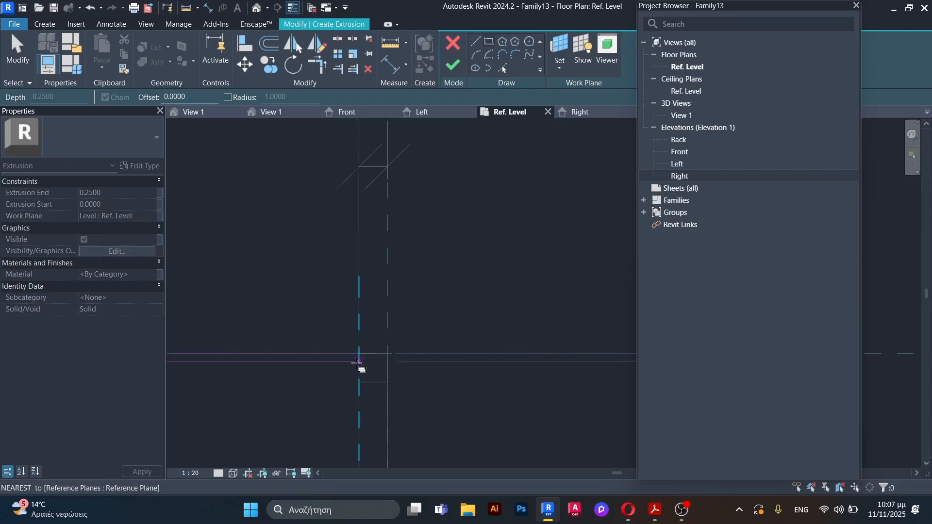
pyautogui.click(360, 382)
# Step: Set the extrusion start to 0.875 m and the extrusion end to 0.9 m
pyautogui.click(108, 205)
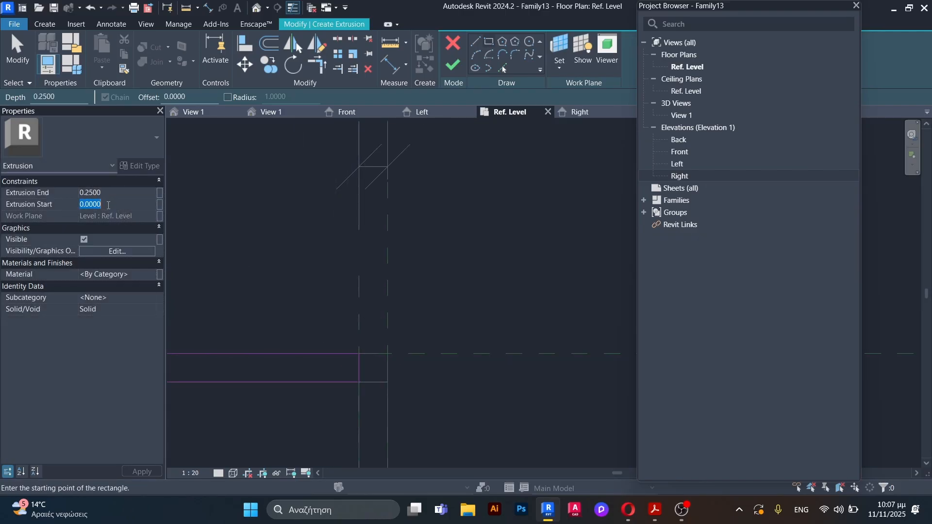
pyautogui.write('0.875')
pyautogui.click(116, 192)
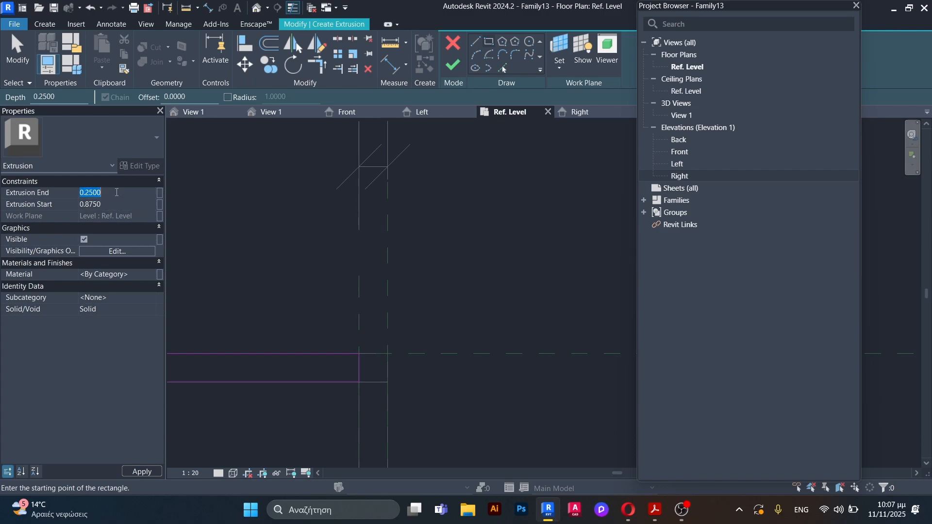
pyautogui.write('0.')
pyautogui.click(262, 268)
pyautogui.scroll(-2, 460, 222)
pyautogui.scroll(2, 461, 222)
pyautogui.press('Escape')
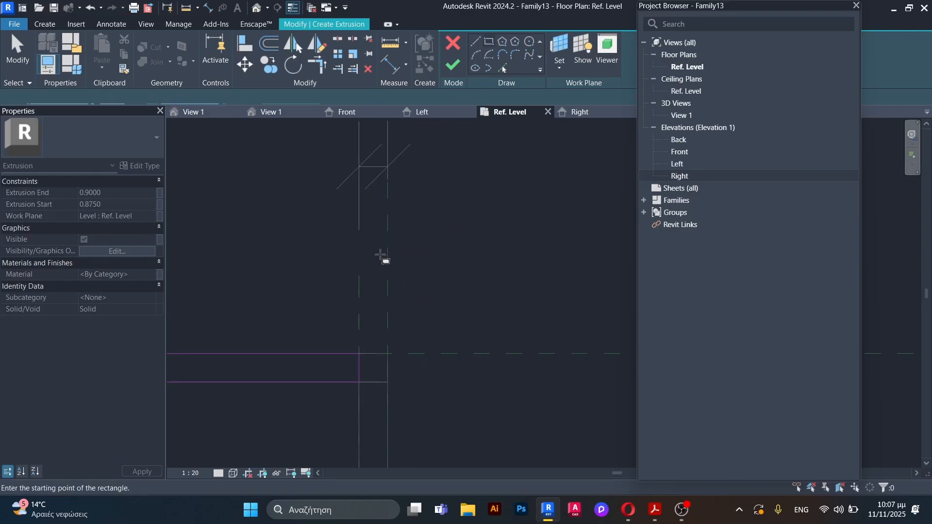
pyautogui.scroll(5, 381, 256)
pyautogui.press('Escape')
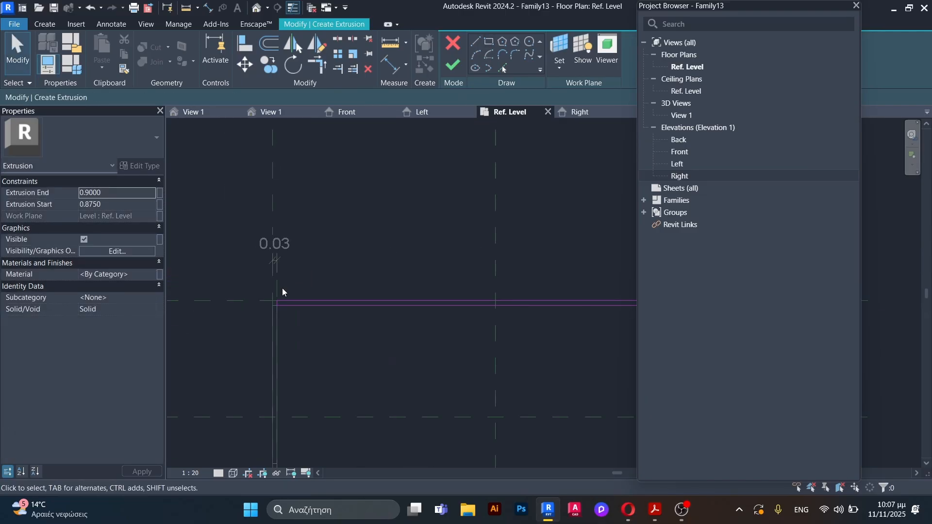
# Step: Copy the sketched rectangle 0.875 m down to the lower horizontal reference plane, between the side panels
pyautogui.moveTo(254, 285)
pyautogui.mouseDown()
pyautogui.moveTo(392, 336)
pyautogui.moveTo(315, 295)
pyautogui.moveTo(552, 337)
pyautogui.mouseUp()
pyautogui.scroll(-3, 315, 295)
pyautogui.click(270, 66)
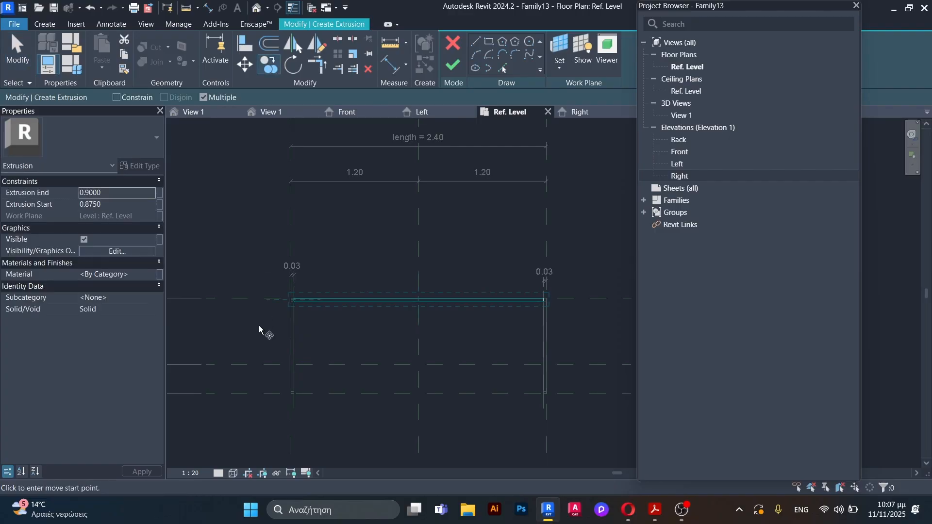
pyautogui.scroll(3, 347, 287)
pyautogui.click(319, 216)
pyautogui.scroll(-2, 293, 151)
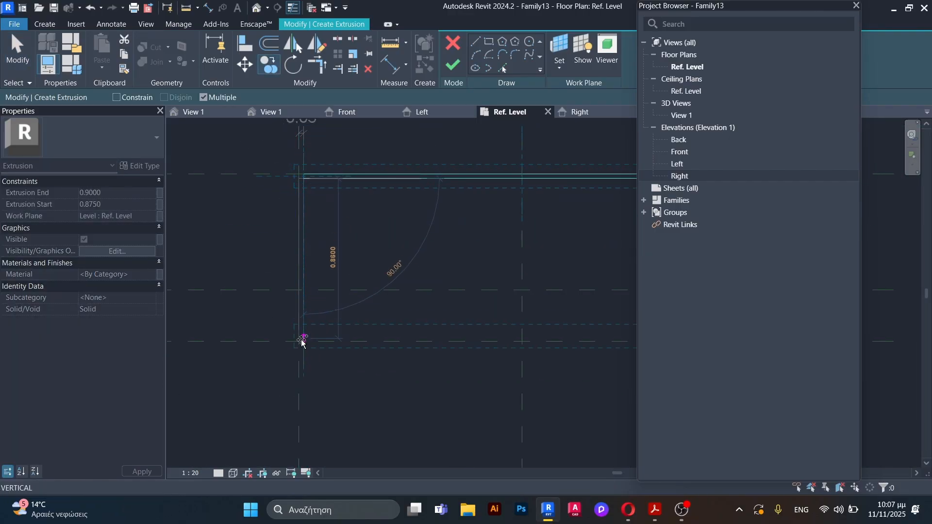
pyautogui.scroll(2, 303, 340)
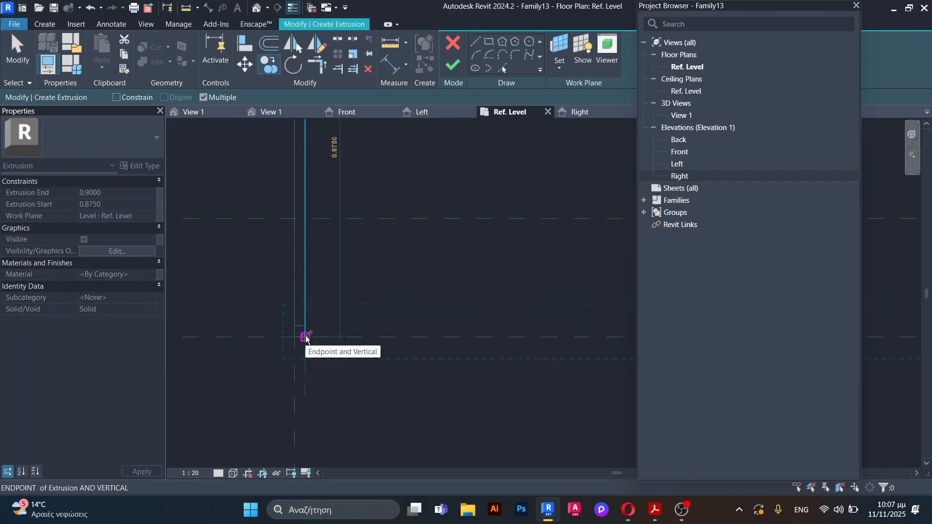
pyautogui.click(305, 337)
pyautogui.press('Escape')
pyautogui.scroll(-5, 270, 294)
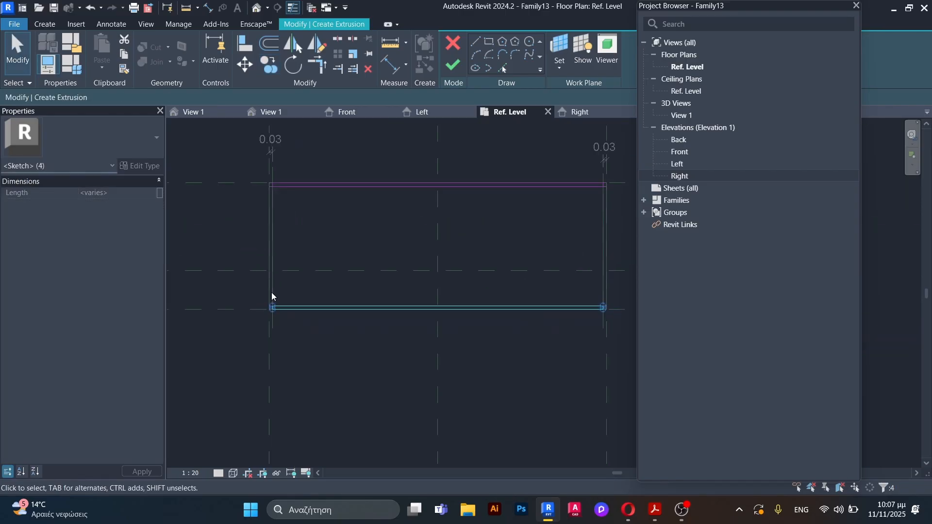
pyautogui.press('Escape')
# Step: Finish the extrusion of the two top rails and view the frame in 3D
pyautogui.scroll(2, 342, 273)
pyautogui.click(453, 65)
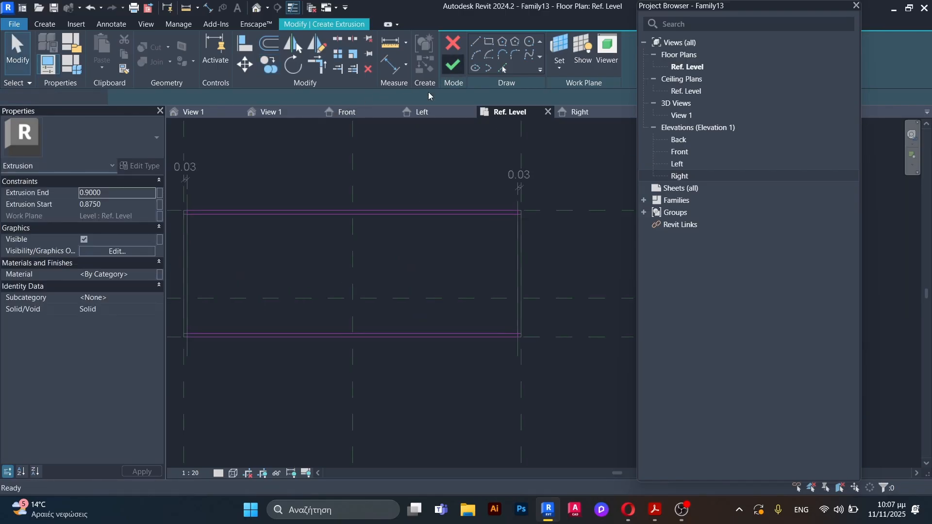
pyautogui.click(271, 112)
pyautogui.keyDown('shift'); pyautogui.moveTo(340, 309); pyautogui.dragTo(358, 389, button='middle'); pyautogui.keyUp('shift')
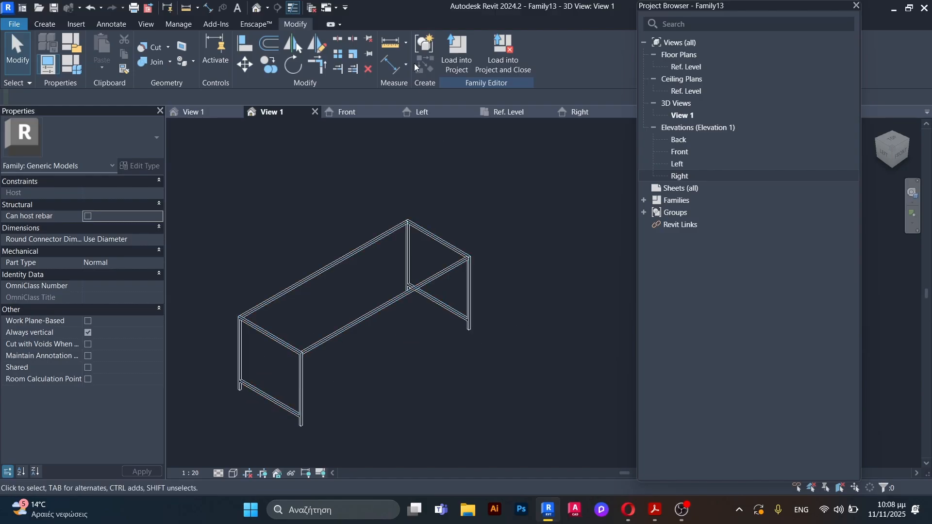
# Step: In the Ref. Level plan, start another extrusion and sketch a thin rectangle between the side panels along the upper horizontal plane
pyautogui.click(516, 112)
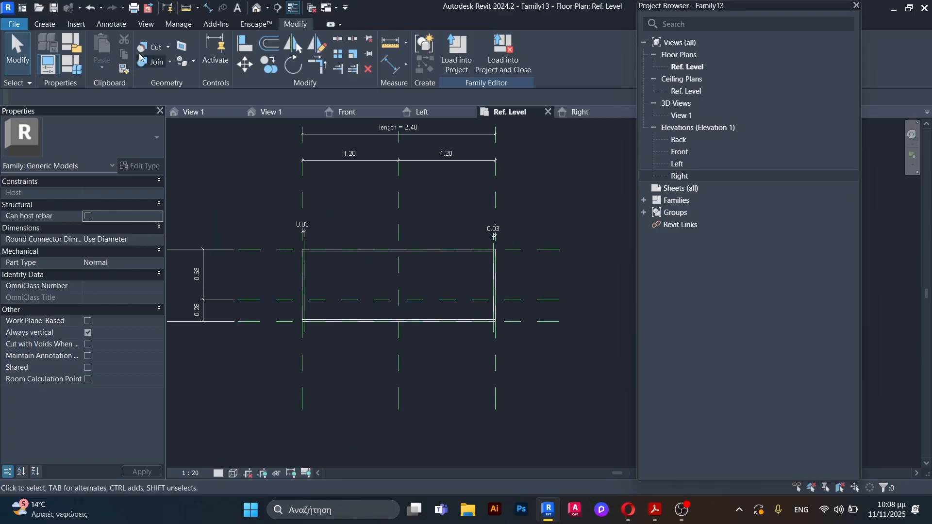
pyautogui.click(45, 24)
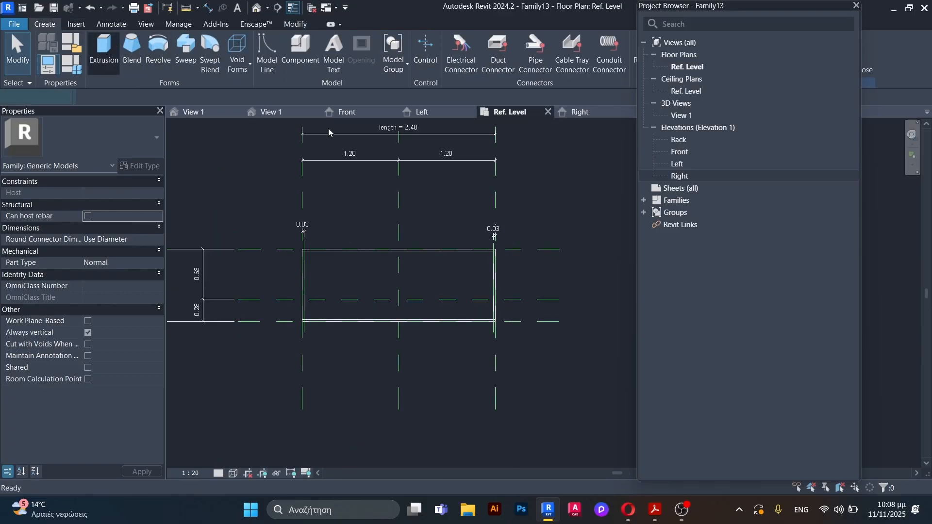
pyautogui.click(493, 42)
pyautogui.scroll(5, 333, 250)
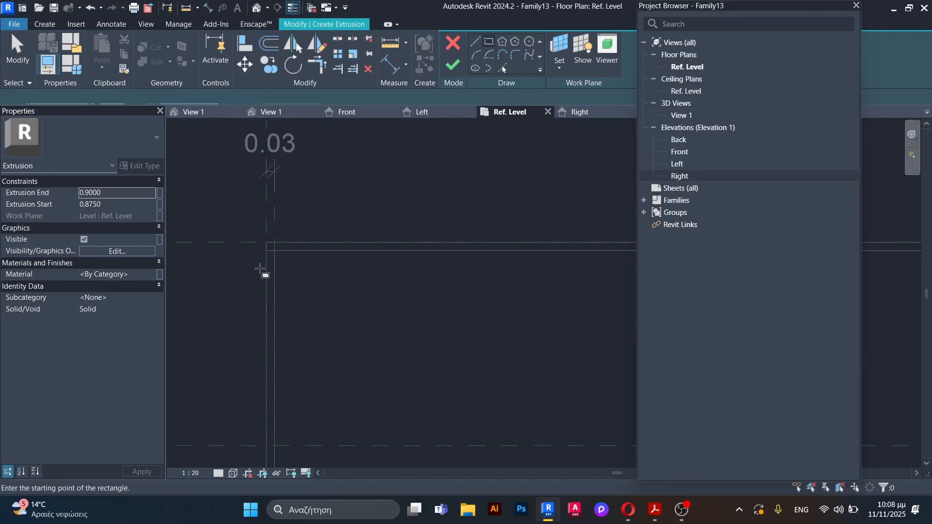
pyautogui.click(277, 240)
pyautogui.scroll(-5, 294, 331)
pyautogui.scroll(6, 508, 315)
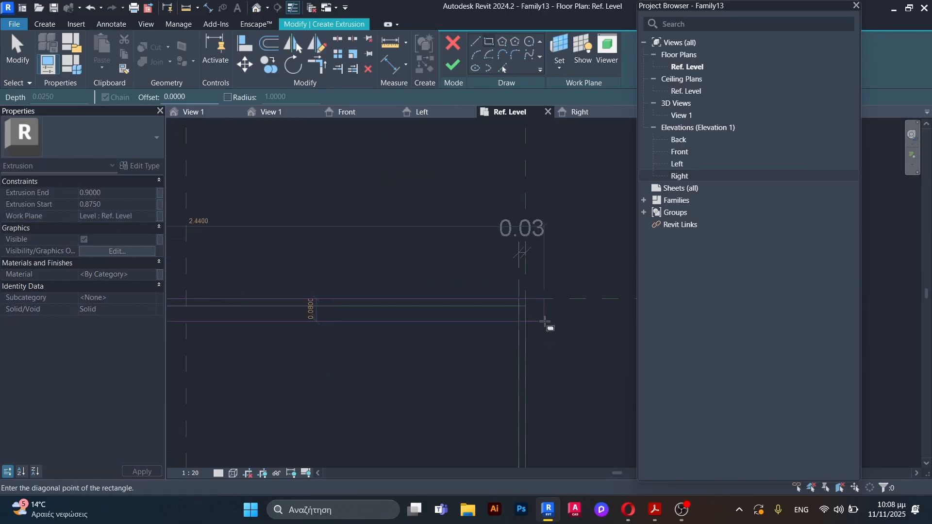
pyautogui.click(492, 290)
pyautogui.scroll(-3, 496, 306)
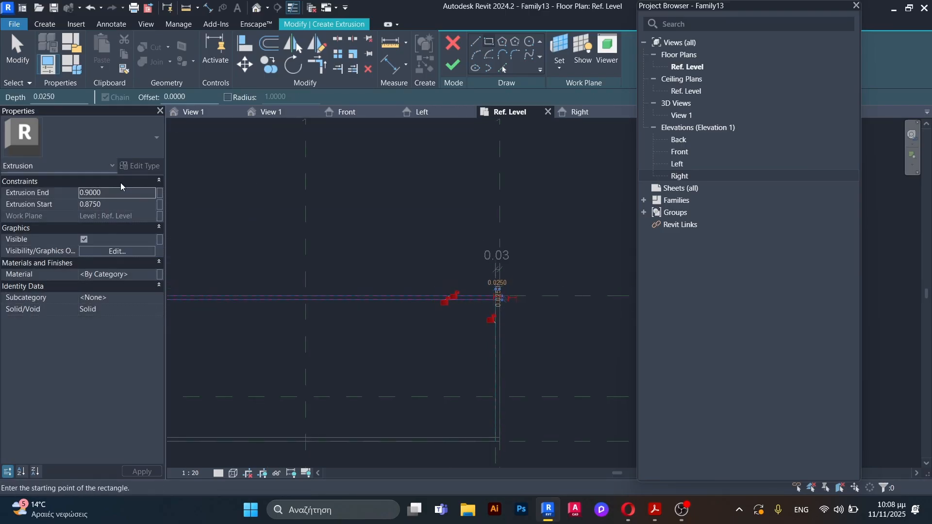
# Step: Set the extrusion start to 0.1 m and end to 0.125 m, finish the lower rail, and check it in 3D
pyautogui.click(106, 204)
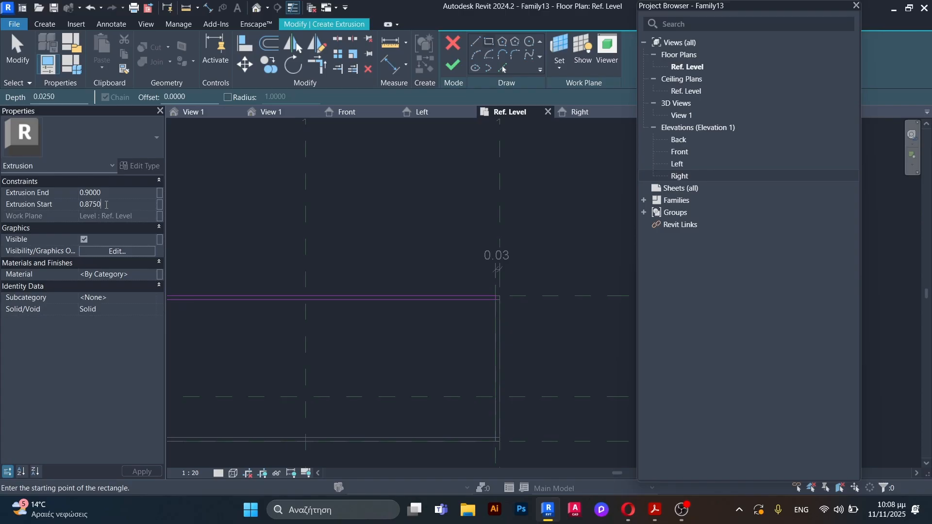
pyautogui.write('q')
pyautogui.write('1')
pyautogui.click(114, 192)
pyautogui.click(453, 65)
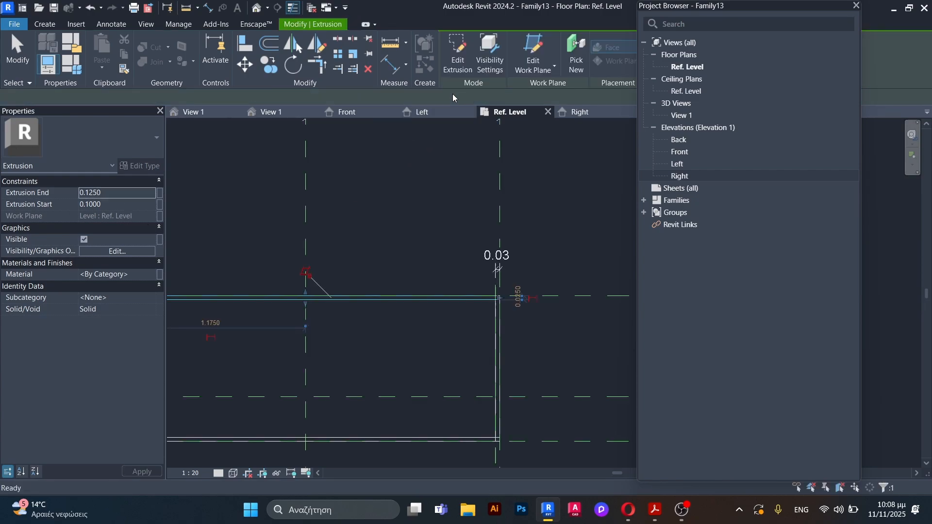
pyautogui.click(272, 112)
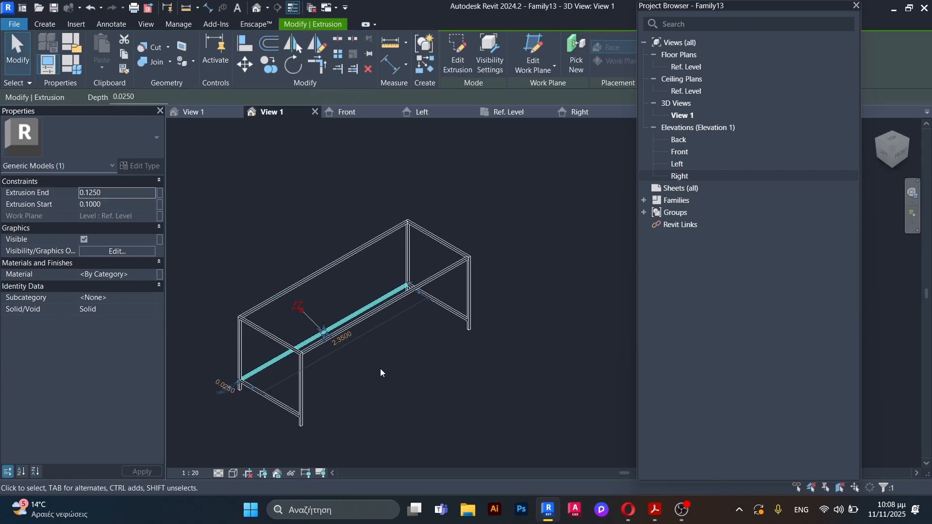
pyautogui.click(380, 383)
pyautogui.keyDown('shift'); pyautogui.moveTo(381, 385); pyautogui.dragTo(257, 382, button='middle'); pyautogui.keyUp('shift')
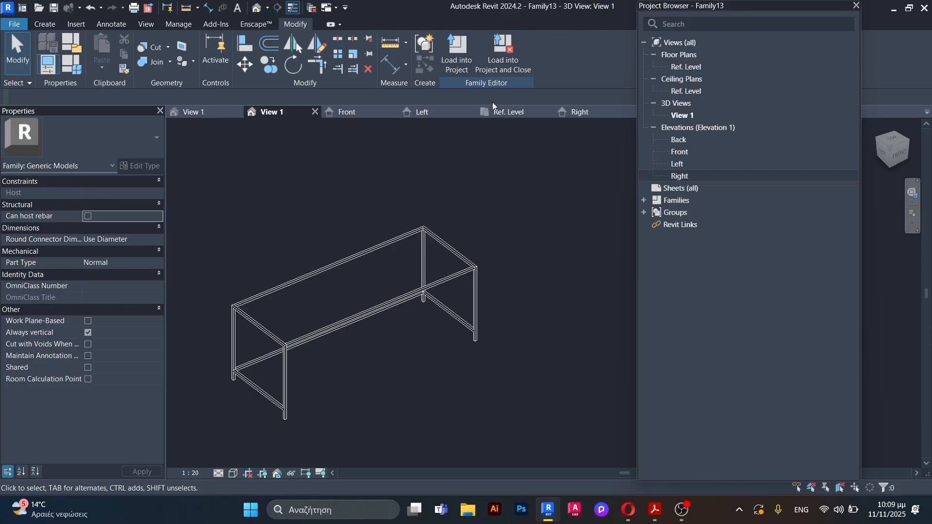
# Step: In the Ref. Level plan, dimension the distance between the Center (Front/Back) plane and the upper horizontal reference plane, beside the left side panel
pyautogui.click(523, 113)
pyautogui.scroll(-2, 489, 209)
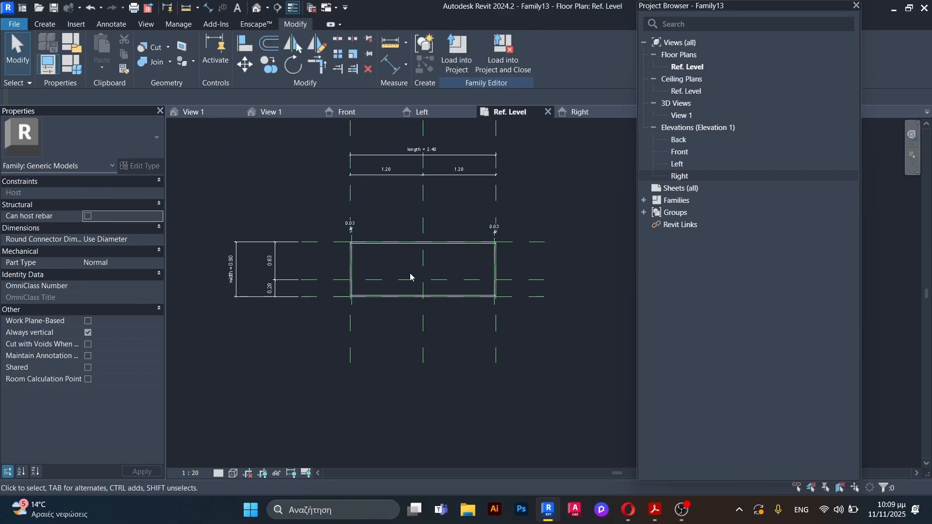
pyautogui.scroll(2, 378, 263)
pyautogui.press('d')
pyautogui.press('i')
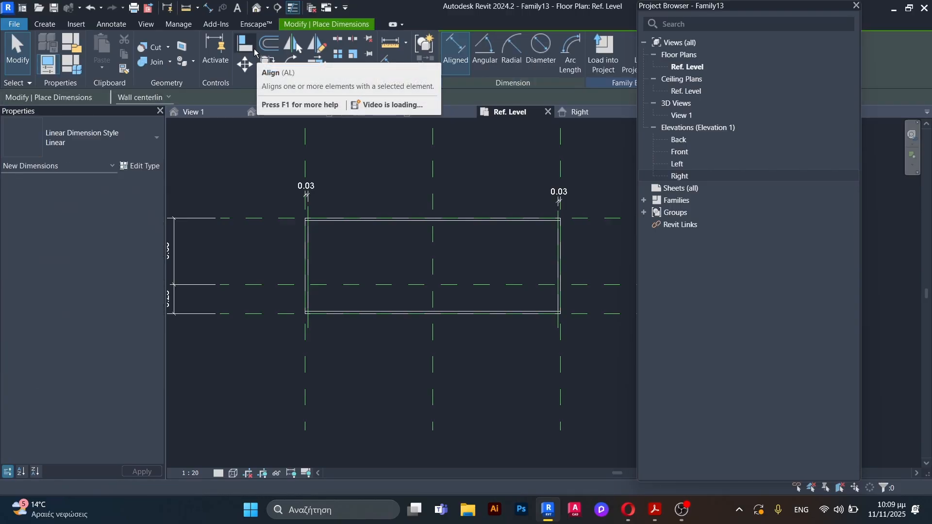
pyautogui.click(275, 285)
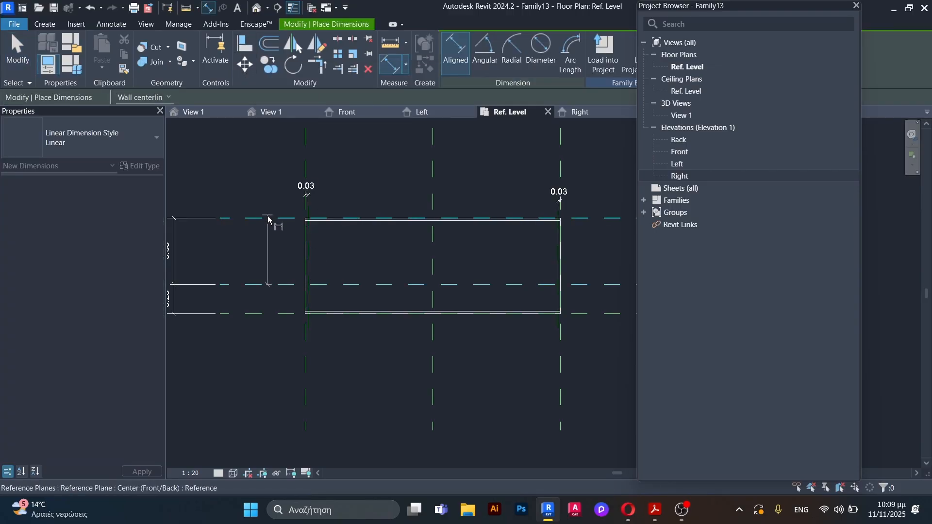
pyautogui.click(267, 219)
pyautogui.click(274, 253)
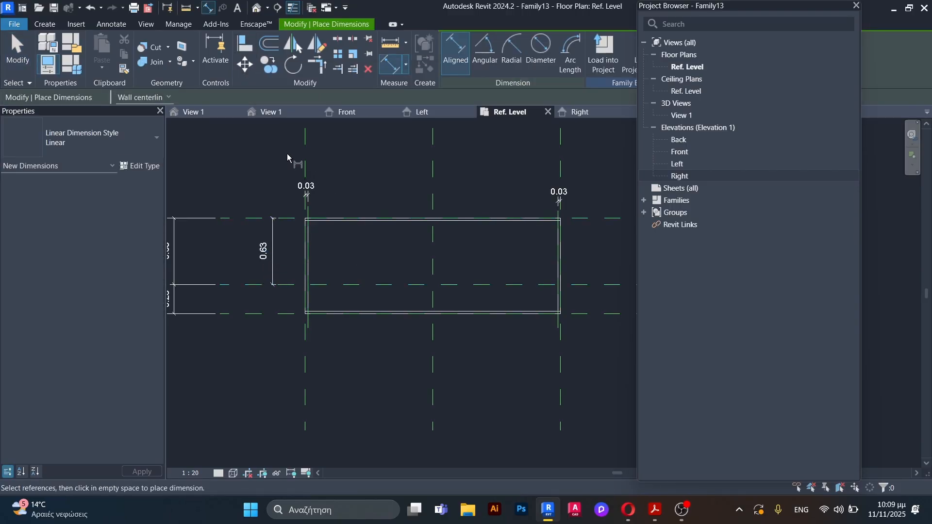
pyautogui.scroll(2, 290, 242)
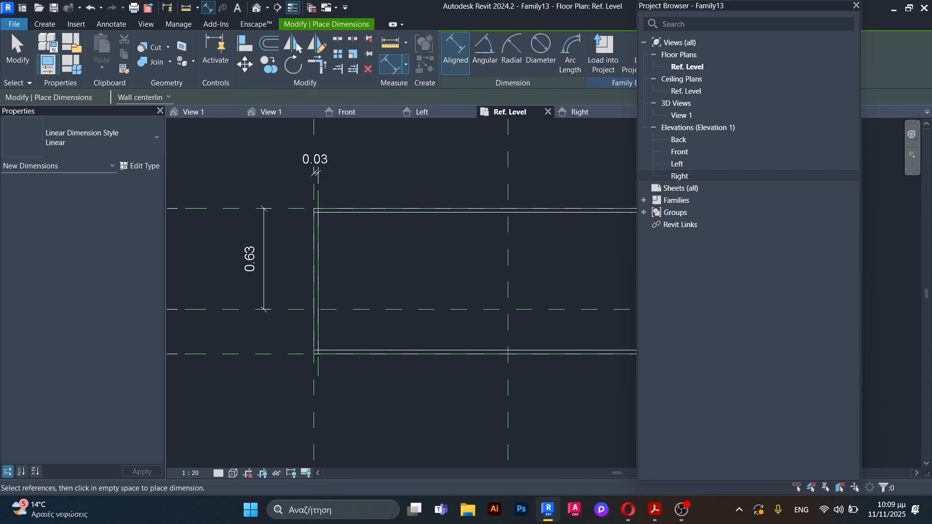
pyautogui.press('Escape')
pyautogui.press('Escape')
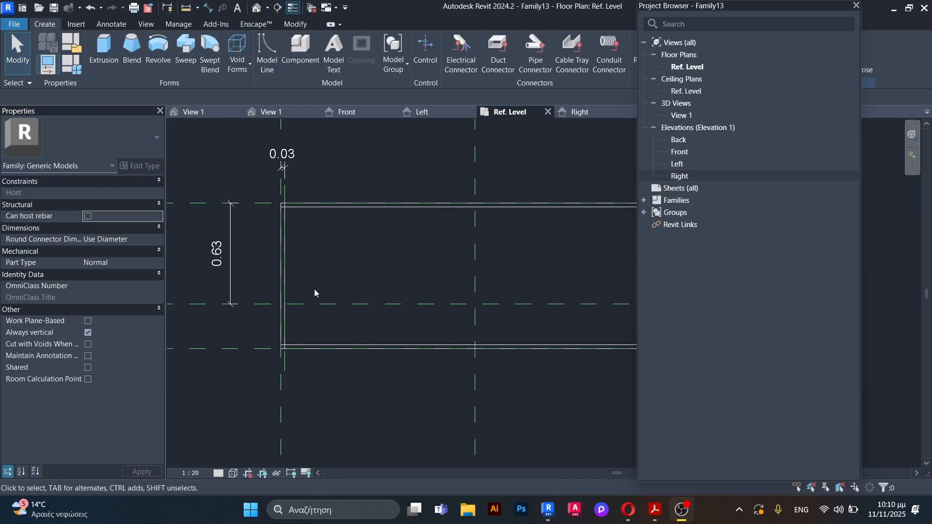
# Step: Start a new extrusion and sketch a line along the Center (Front/Back) plane between the inner faces of the side panels
pyautogui.scroll(-2, 314, 290)
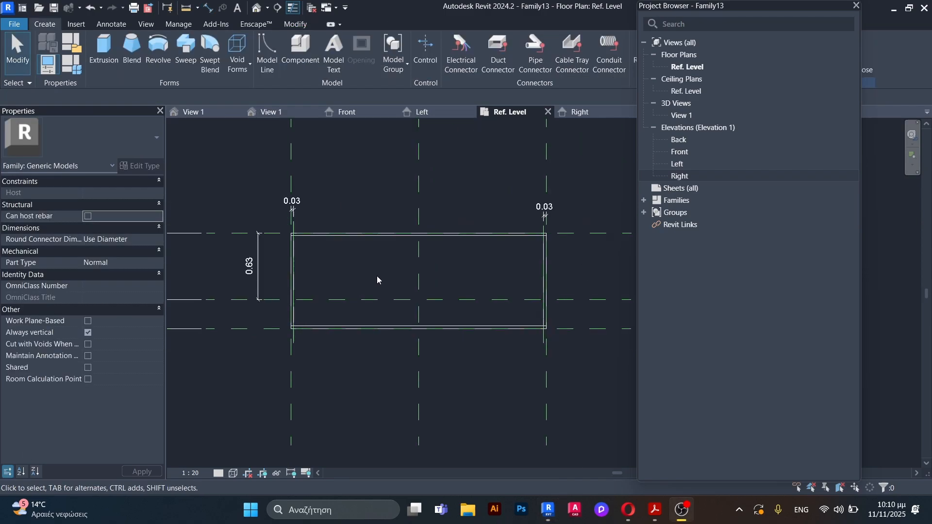
pyautogui.click(104, 49)
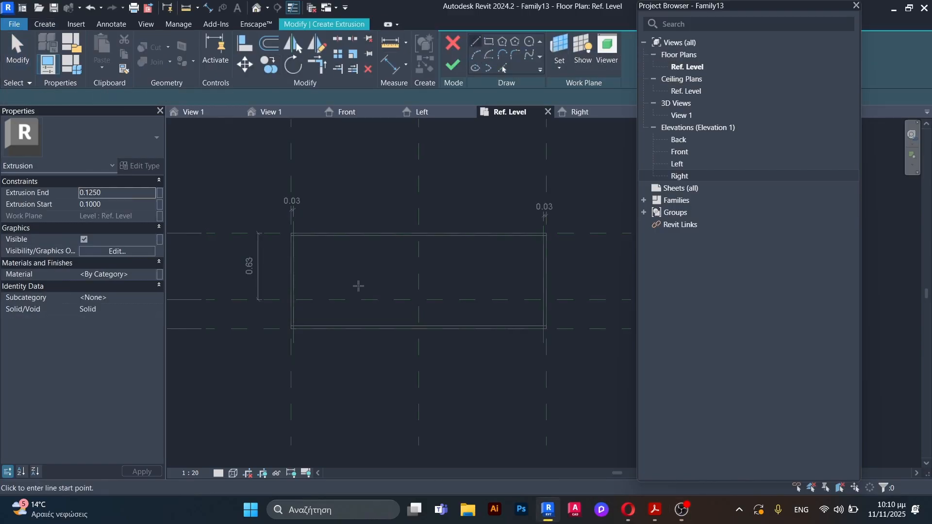
pyautogui.scroll(1, 359, 287)
pyautogui.click(229, 314)
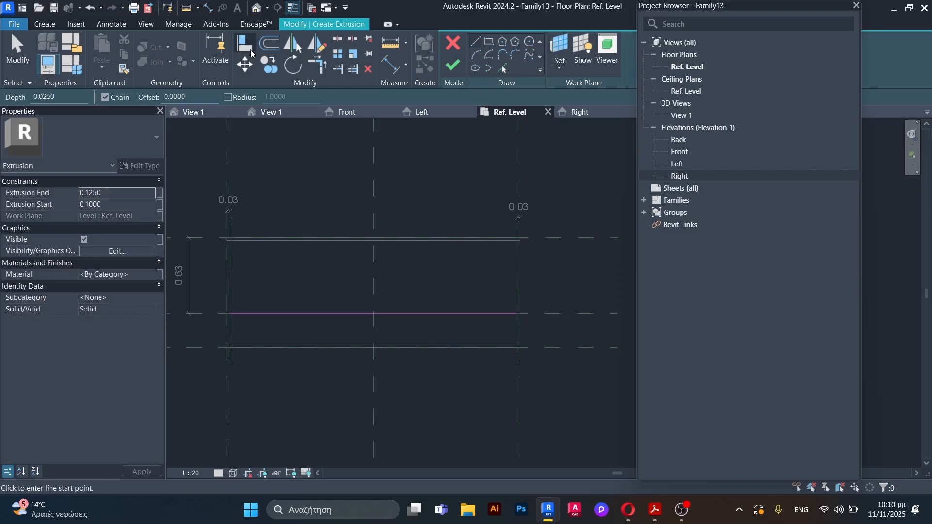
# Step: Offset copies of the sketched line 0.0125 m to both sides of the plane and delete the original centre line
pyautogui.click(269, 43)
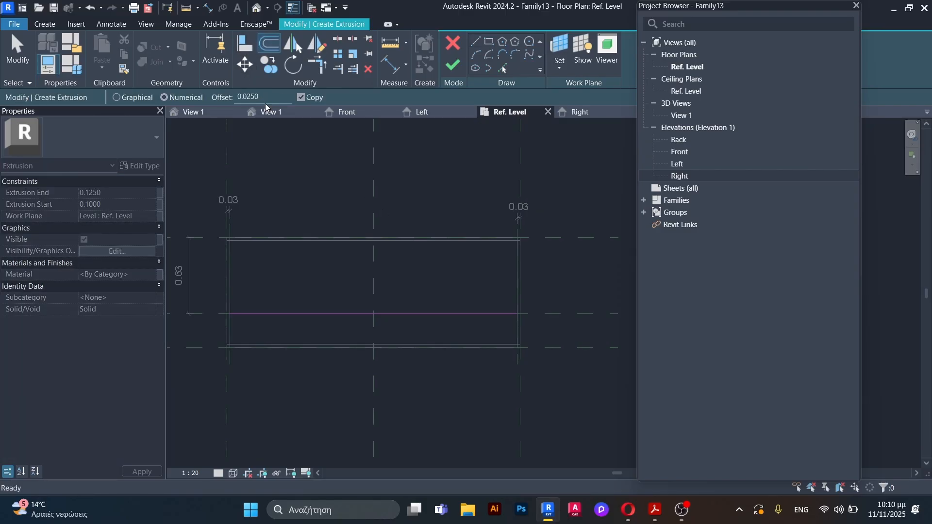
pyautogui.moveTo(268, 96); pyautogui.dragTo(239, 97)
pyautogui.write('0.0125')
pyautogui.scroll(2, 385, 342)
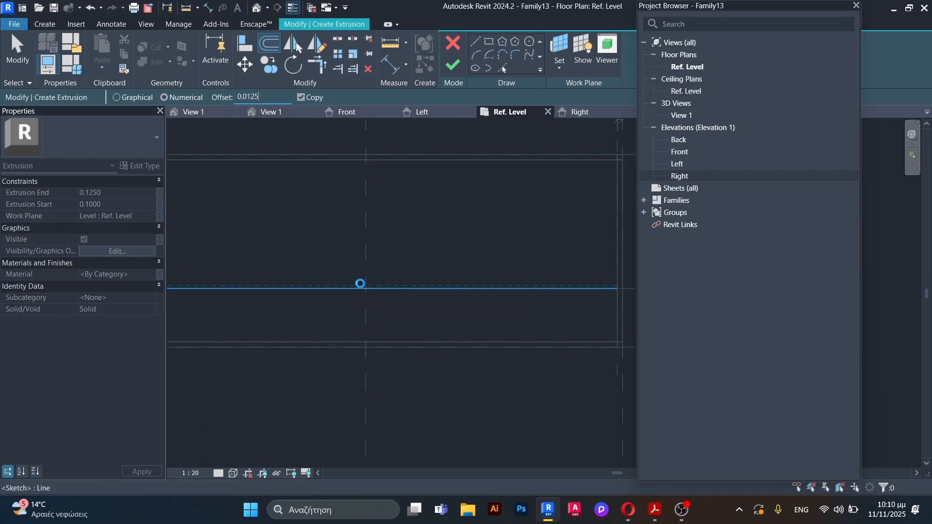
pyautogui.click(356, 291)
pyautogui.scroll(3, 340, 296)
pyautogui.press('Escape')
pyautogui.click(349, 276)
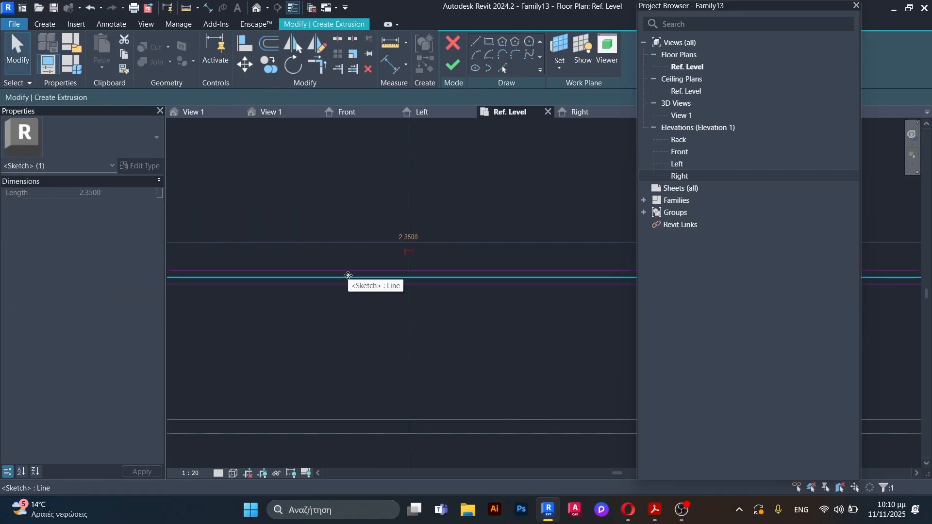
pyautogui.press('Delete')
# Step: Close the rail profile with short lines joining the two offset lines at both side panels
pyautogui.scroll(-5, 355, 266)
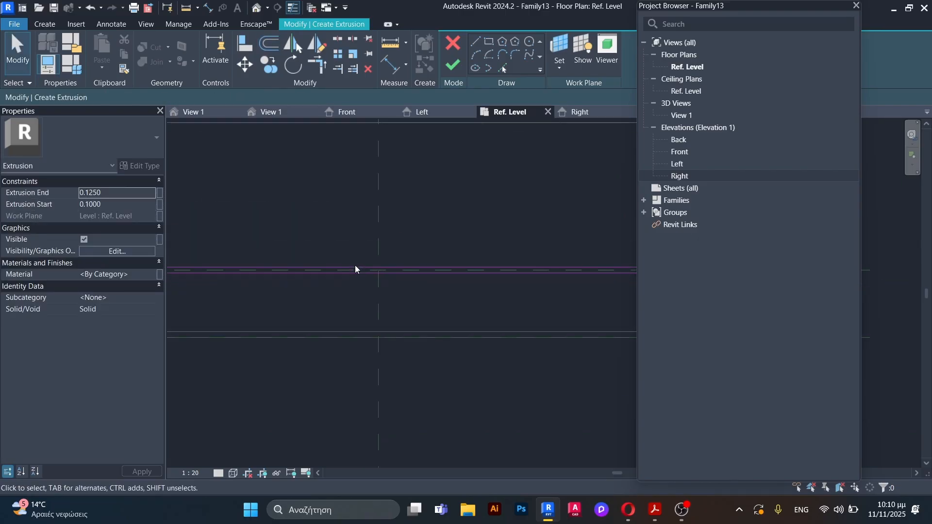
pyautogui.click(475, 43)
pyautogui.scroll(2, 281, 284)
pyautogui.scroll(2, 276, 265)
pyautogui.click(258, 220)
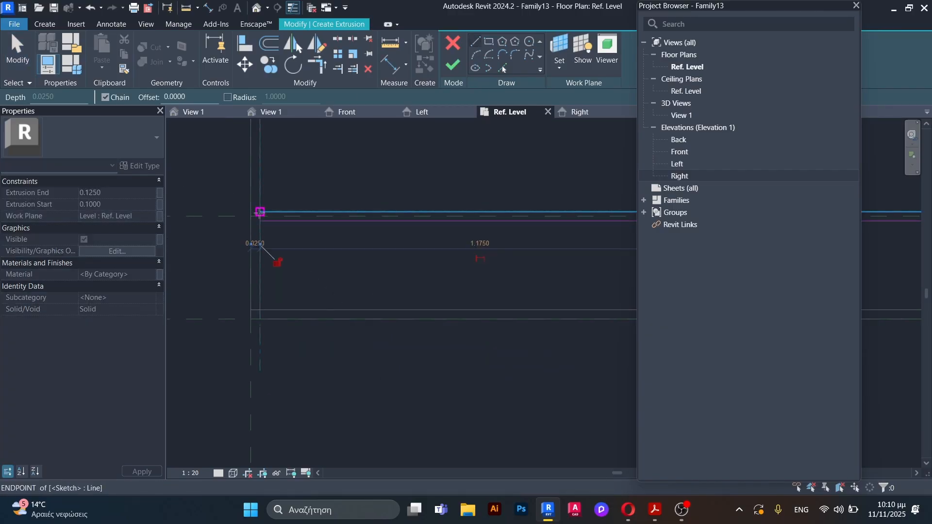
pyautogui.click(259, 212)
pyautogui.scroll(-3, 249, 232)
pyautogui.scroll(4, 481, 224)
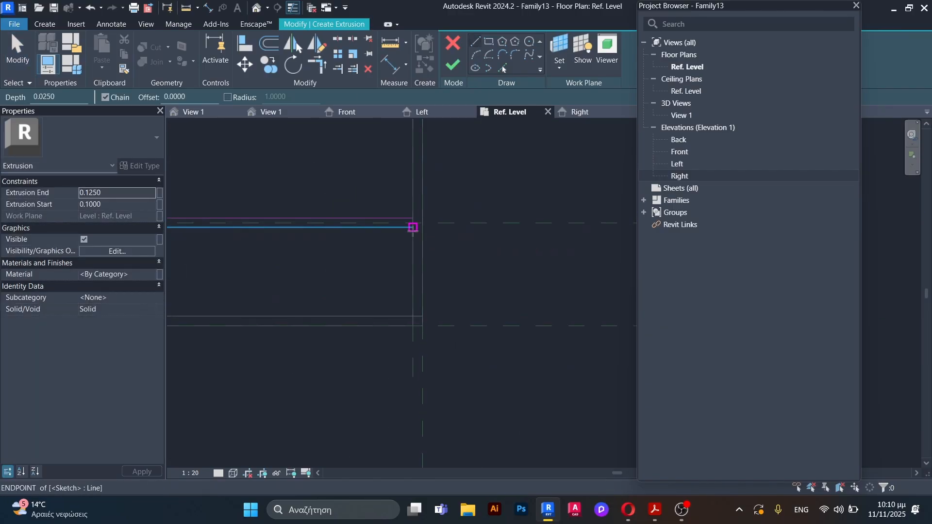
pyautogui.click(406, 219)
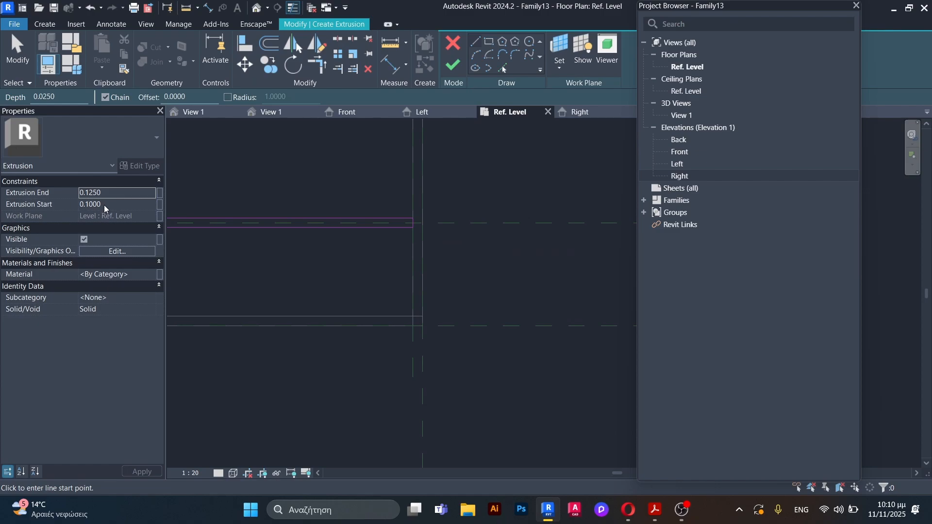
# Step: Finish the extrusion of the intermediate lower rail and inspect the frame in the 3D view
pyautogui.click(454, 67)
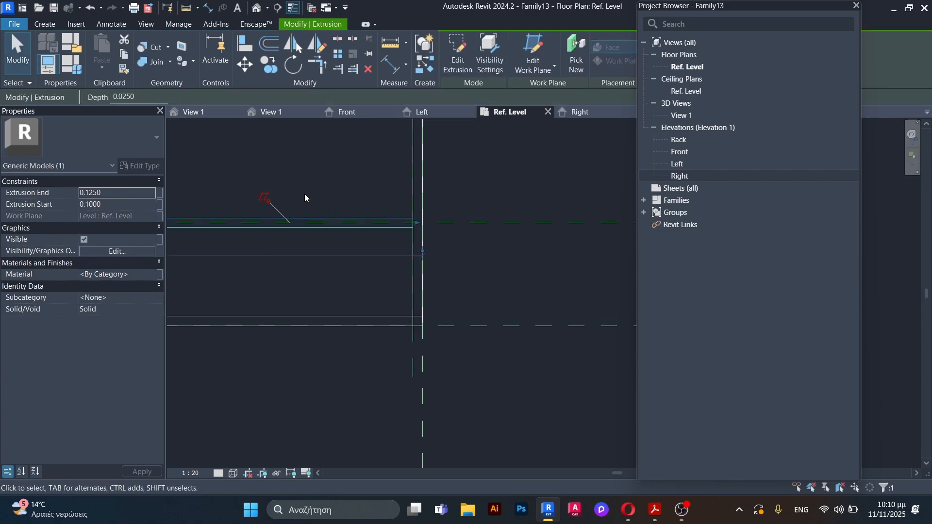
pyautogui.click(274, 114)
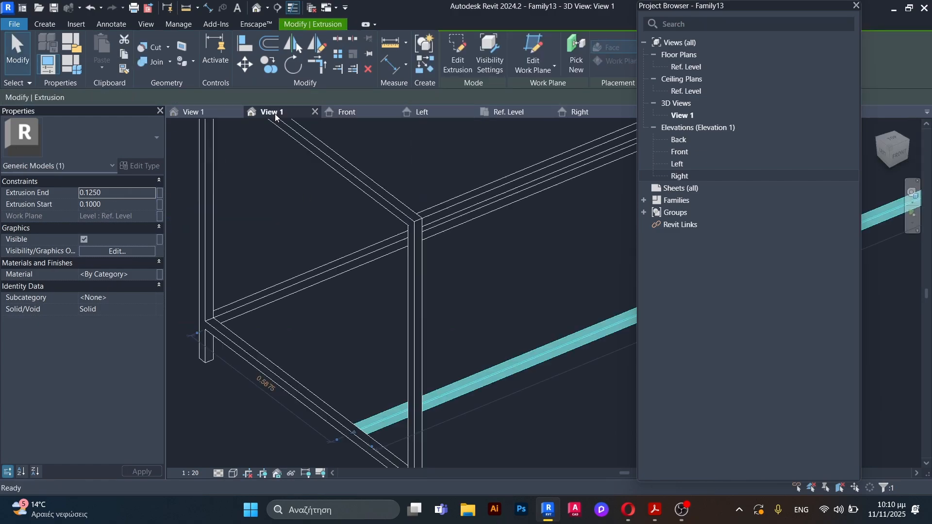
pyautogui.scroll(-2, 365, 281)
pyautogui.click(270, 406)
pyautogui.scroll(-2, 340, 347)
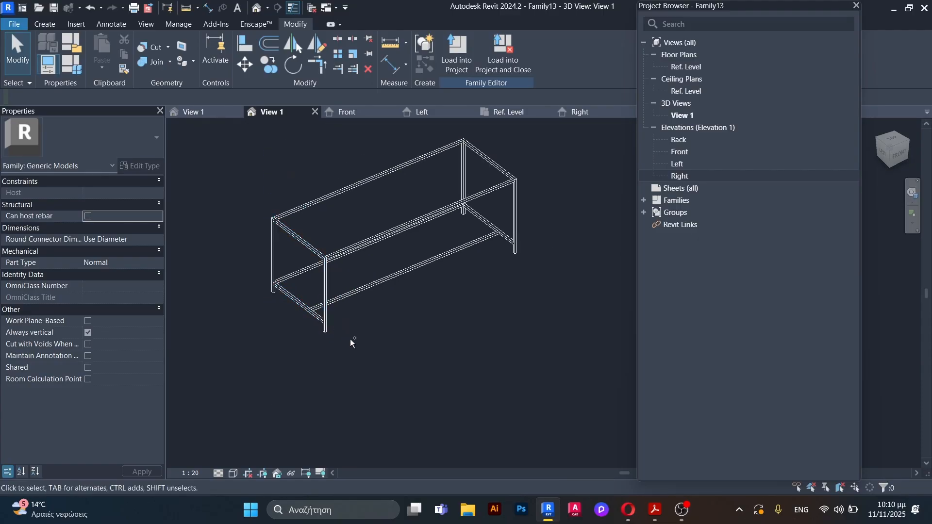
pyautogui.keyDown('shift'); pyautogui.moveTo(357, 373); pyautogui.dragTo(250, 322, button='middle'); pyautogui.keyUp('shift')
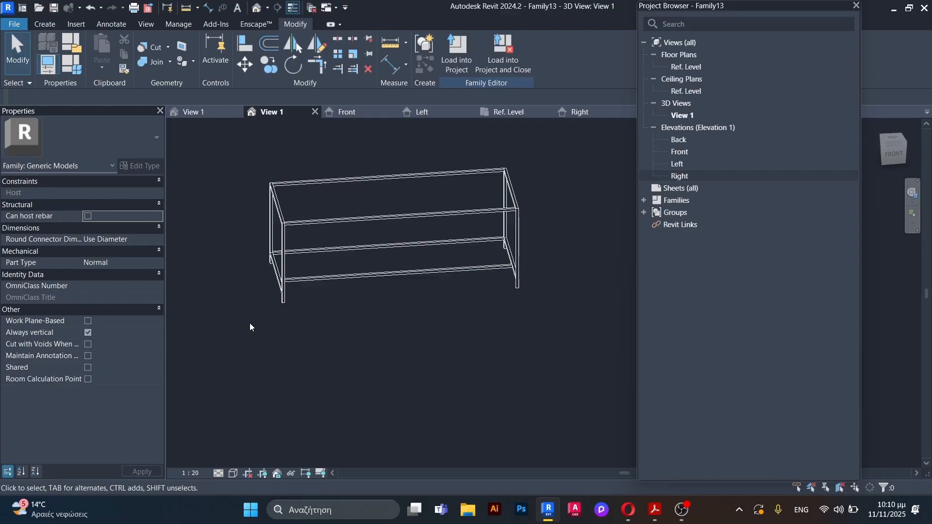
# Step: In the Front elevation, start an extrusion and sketch a vertical line on the Center (Left/Right) plane from Ref. Level up to the lower rail
pyautogui.click(347, 113)
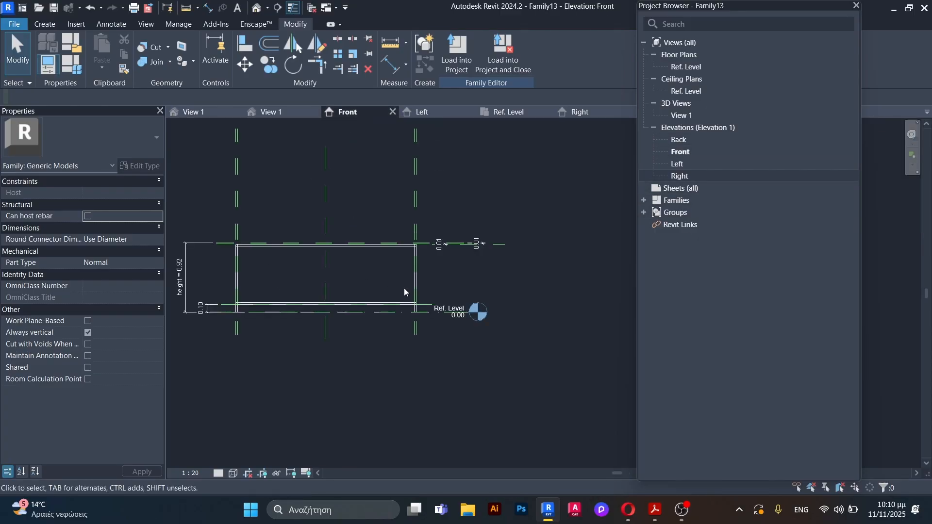
pyautogui.scroll(3, 392, 327)
pyautogui.scroll(-1, 429, 332)
pyautogui.scroll(-1, 429, 331)
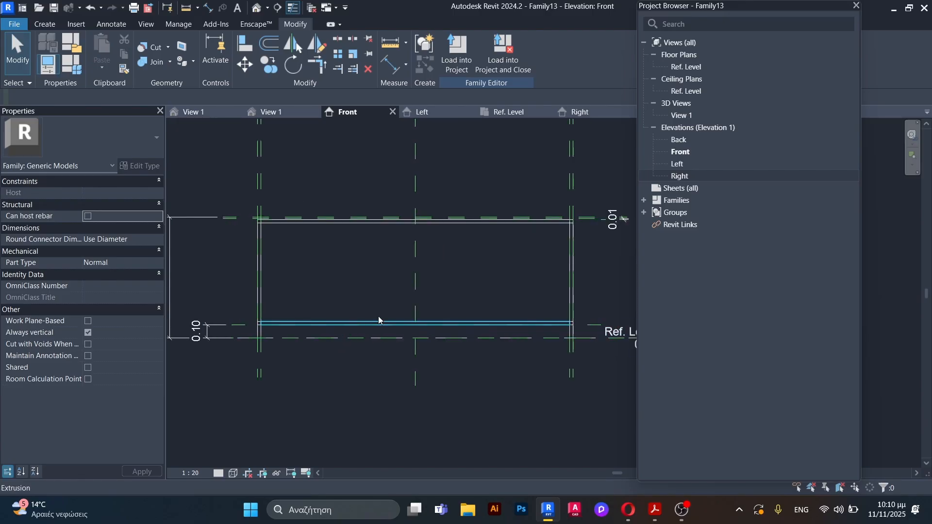
pyautogui.scroll(3, 418, 349)
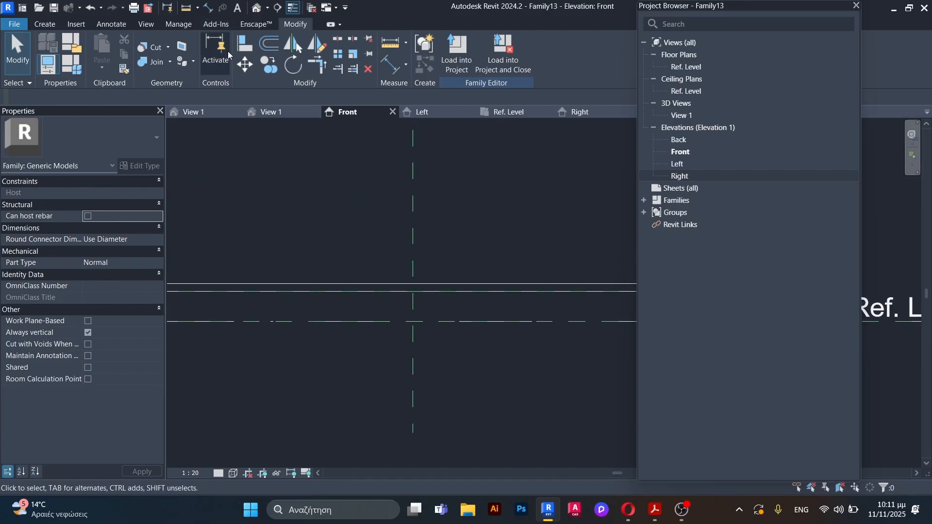
pyautogui.click(46, 26)
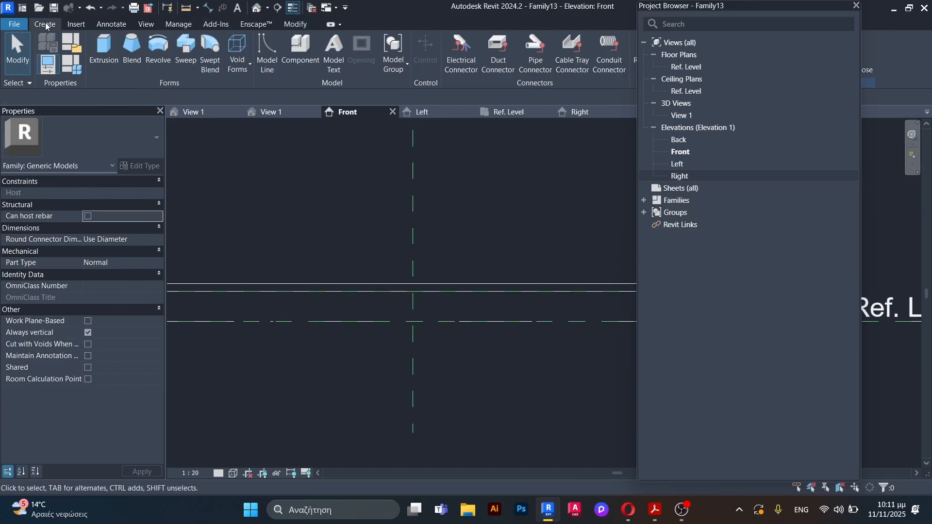
pyautogui.scroll(-3, 314, 287)
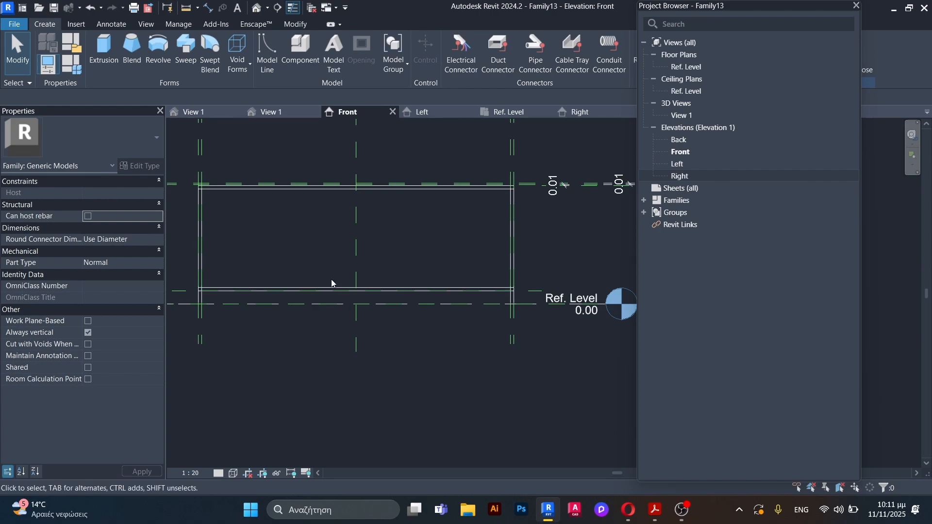
pyautogui.click(113, 50)
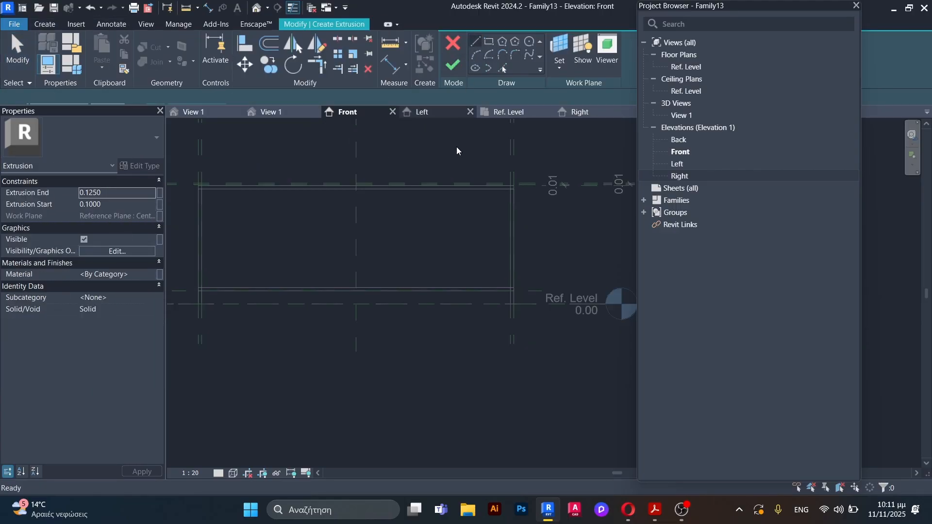
pyautogui.scroll(6, 355, 306)
pyautogui.click(387, 265)
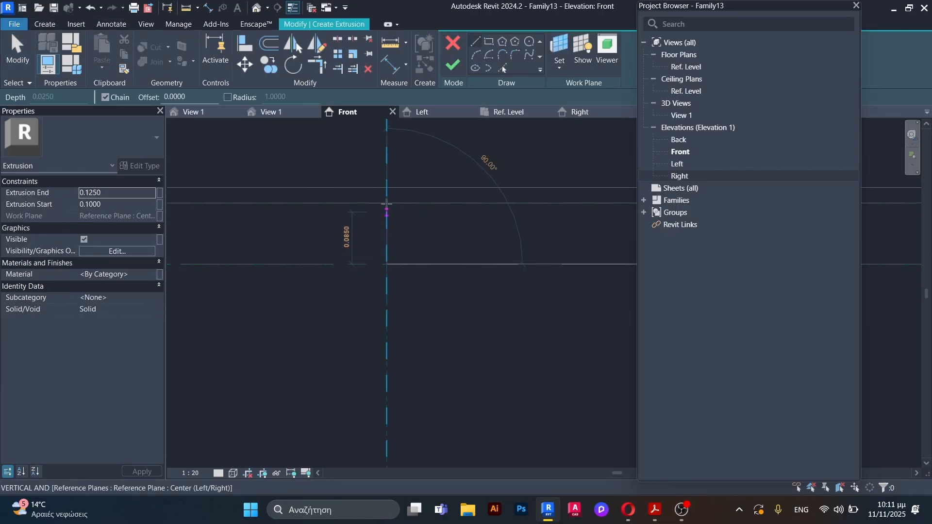
pyautogui.click(387, 203)
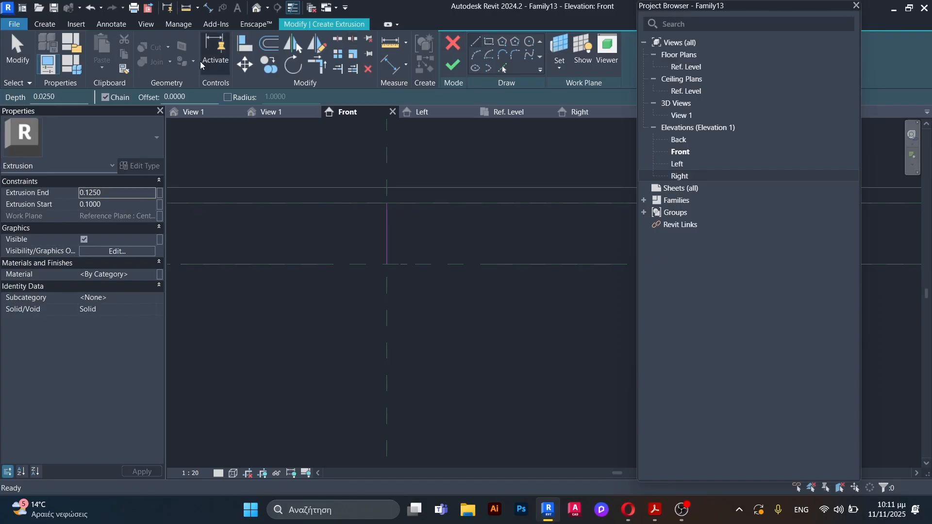
# Step: Offset copies of the vertical line 0.0125 m to both sides and delete the original centre line
pyautogui.click(265, 48)
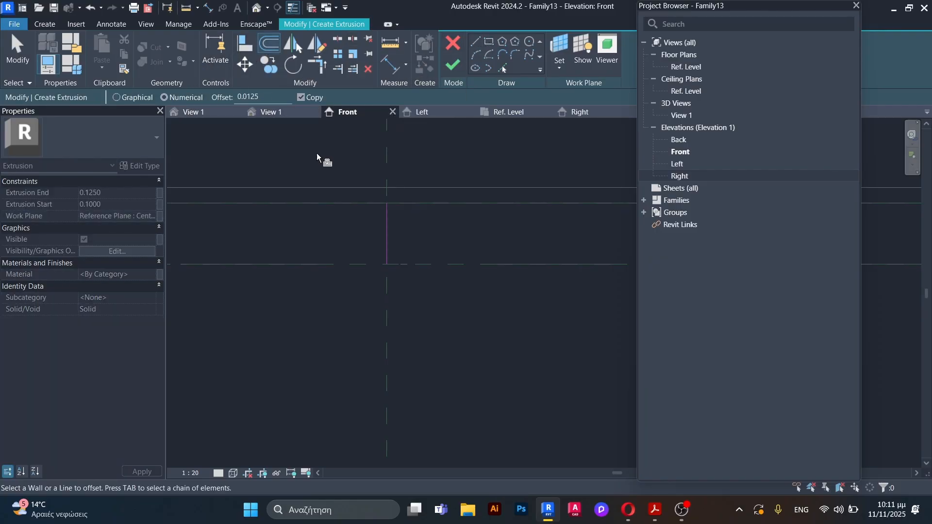
pyautogui.click(389, 232)
pyautogui.press('Escape')
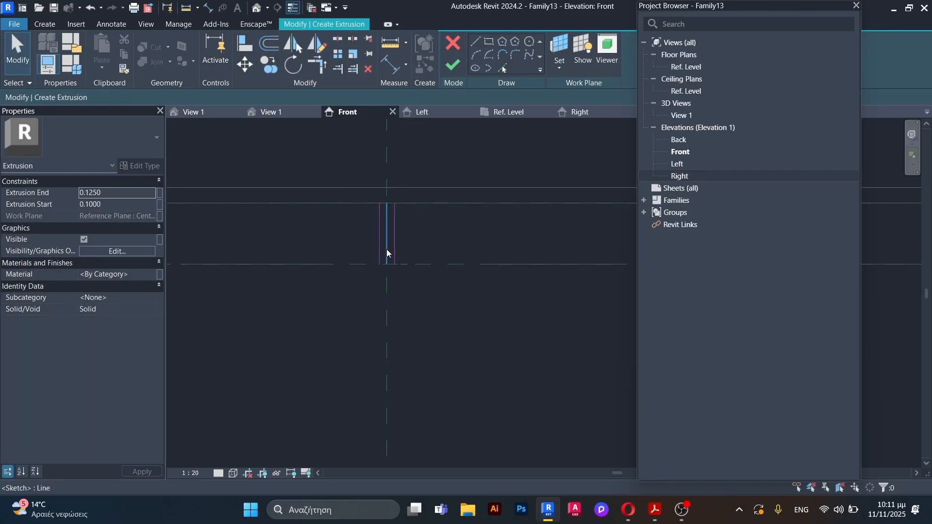
pyautogui.click(387, 249)
pyautogui.press('Delete')
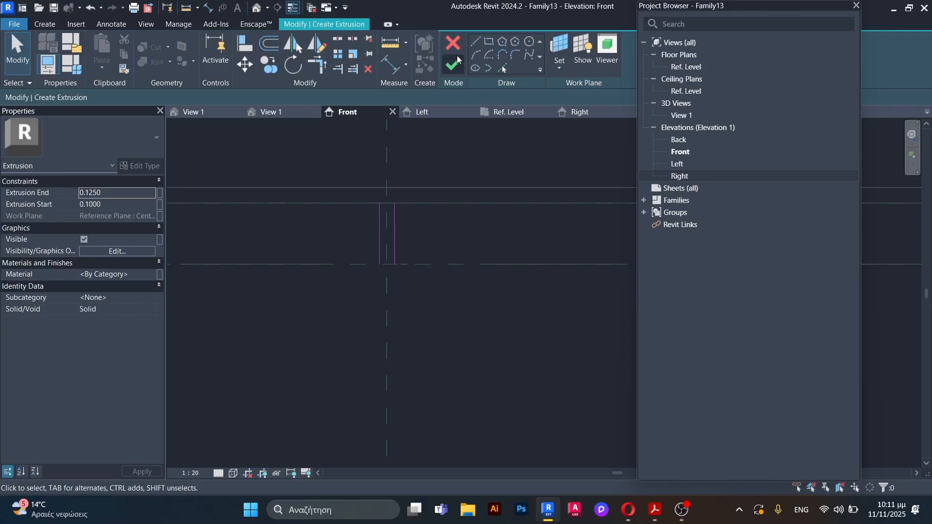
# Step: Close the central leg profile with short horizontal lines at its upper and lower ends and finish the extrusion
pyautogui.scroll(2, 382, 203)
pyautogui.click(370, 196)
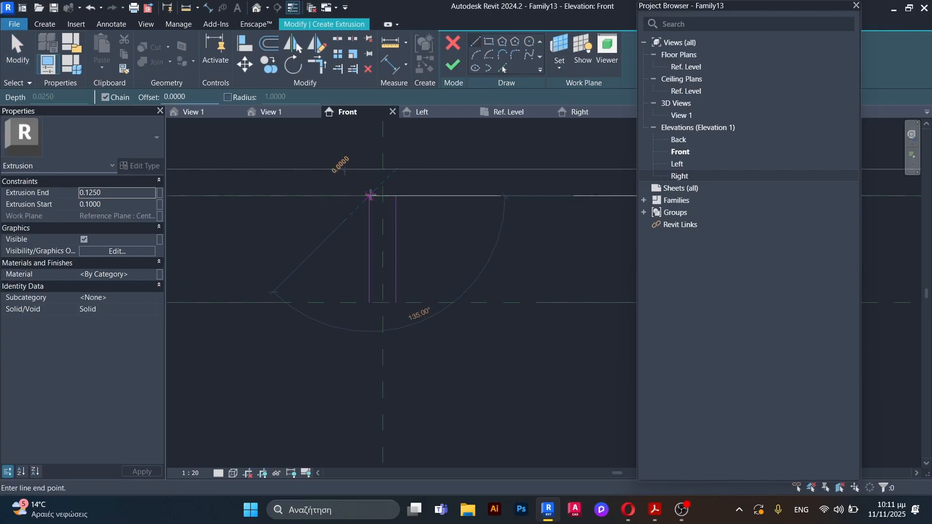
pyautogui.click(396, 196)
pyautogui.click(370, 302)
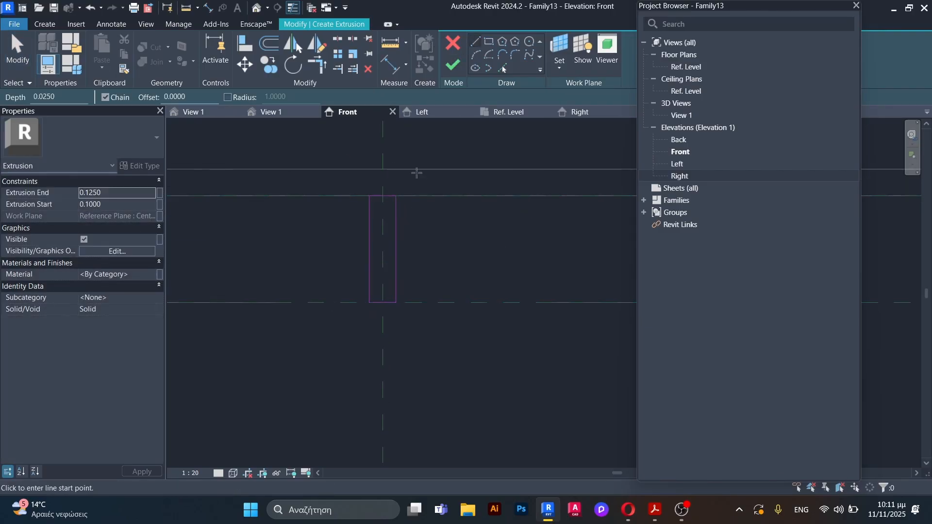
pyautogui.click(113, 206)
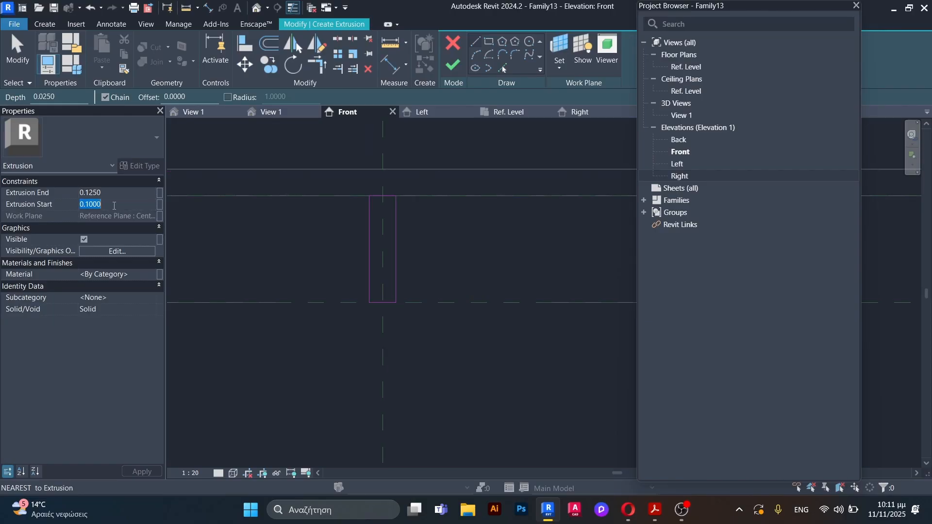
pyautogui.click(453, 71)
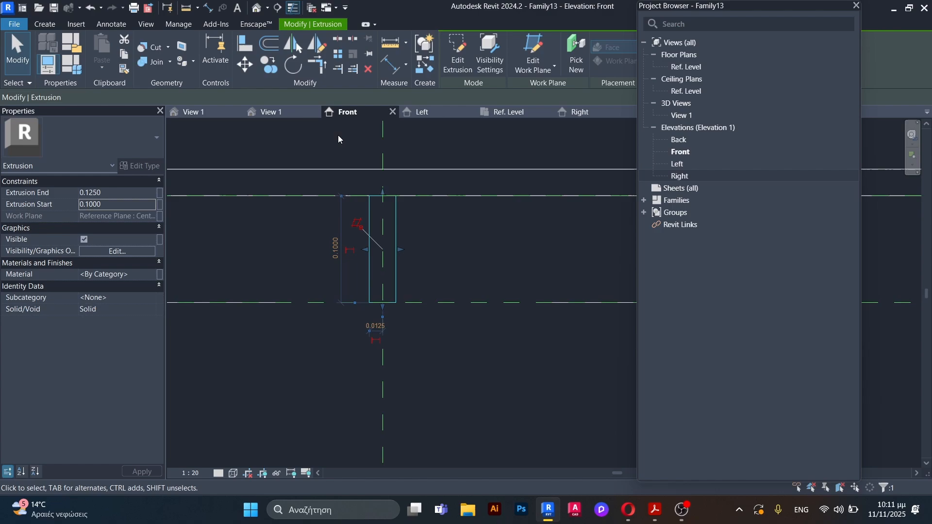
# Step: In the 3D view, align one side face of the central leg with the matching face of the rear lower rail
pyautogui.click(279, 115)
pyautogui.scroll(-1, 325, 272)
pyautogui.keyDown('shift'); pyautogui.moveTo(324, 273); pyautogui.dragTo(425, 340, button='middle'); pyautogui.keyUp('shift')
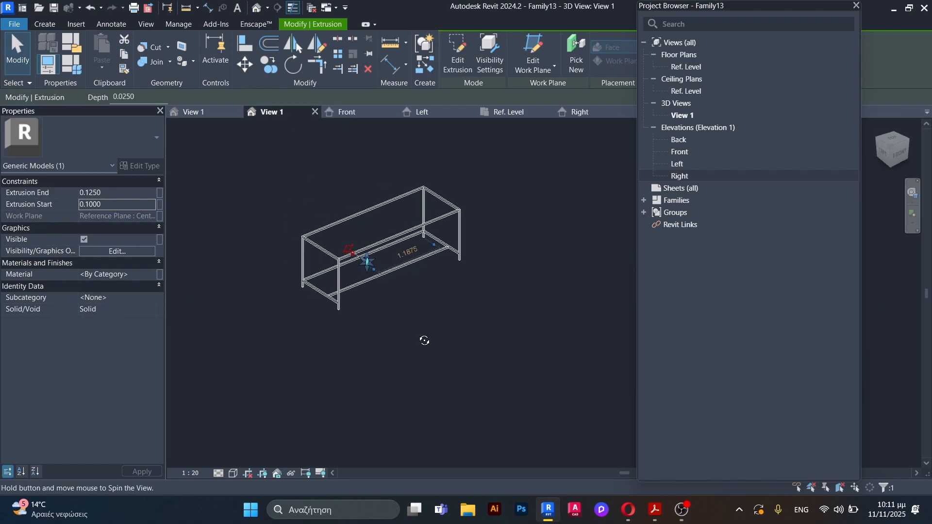
pyautogui.scroll(5, 372, 277)
pyautogui.keyDown('shift'); pyautogui.moveTo(372, 277); pyautogui.dragTo(422, 280, button='middle'); pyautogui.keyUp('shift')
pyautogui.press('Escape')
pyautogui.scroll(3, 339, 237)
pyautogui.keyDown('shift'); pyautogui.moveTo(339, 240); pyautogui.dragTo(402, 257, button='middle'); pyautogui.keyUp('shift')
pyautogui.click(245, 43)
pyautogui.scroll(3, 345, 209)
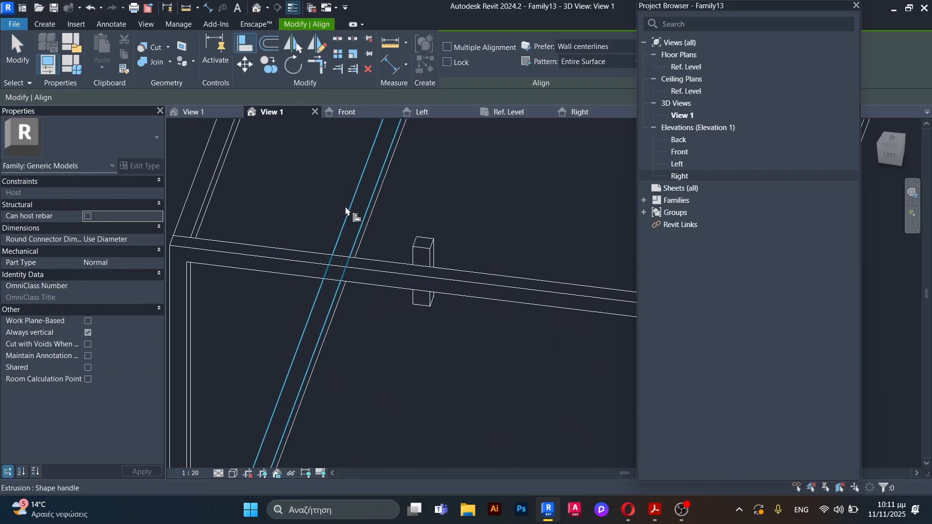
pyautogui.keyDown('shift'); pyautogui.moveTo(346, 212); pyautogui.dragTo(420, 248, button='middle'); pyautogui.keyUp('shift')
pyautogui.click(354, 266)
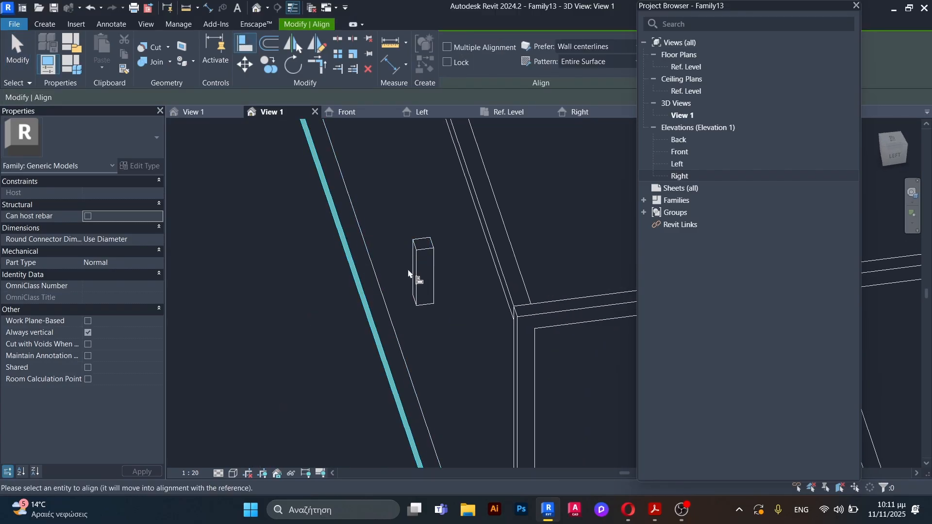
pyautogui.click(420, 270)
# Step: Align the opposite side face of the central leg with the other face of the rear lower rail
pyautogui.keyDown('shift'); pyautogui.moveTo(298, 129); pyautogui.dragTo(356, 192, button='middle'); pyautogui.keyUp('shift')
pyautogui.click(363, 232)
pyautogui.click(429, 256)
pyautogui.scroll(-5, 410, 243)
pyautogui.press('Escape')
pyautogui.press('Escape')
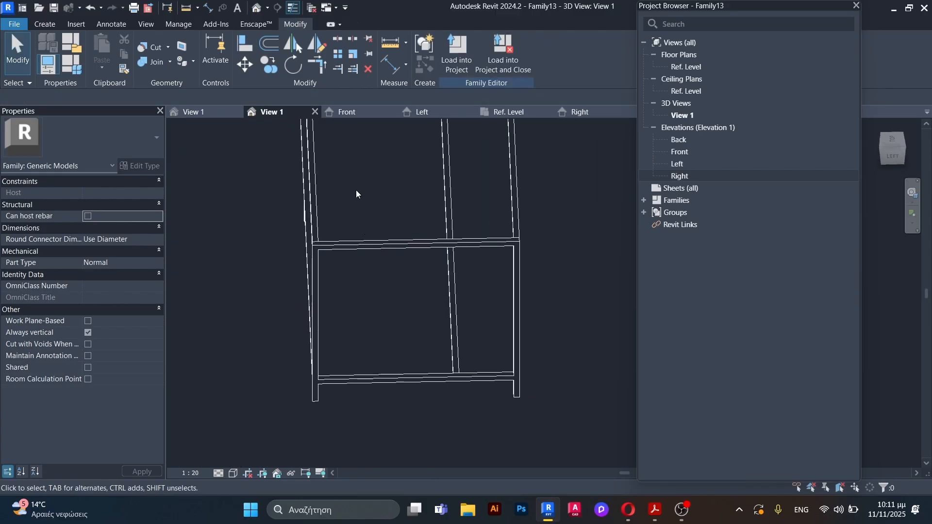
# Step: In the Ref. Level plan, copy the central leg in place, using its corner as both base point and destination
pyautogui.click(509, 113)
pyautogui.scroll(-3, 453, 250)
pyautogui.scroll(5, 340, 194)
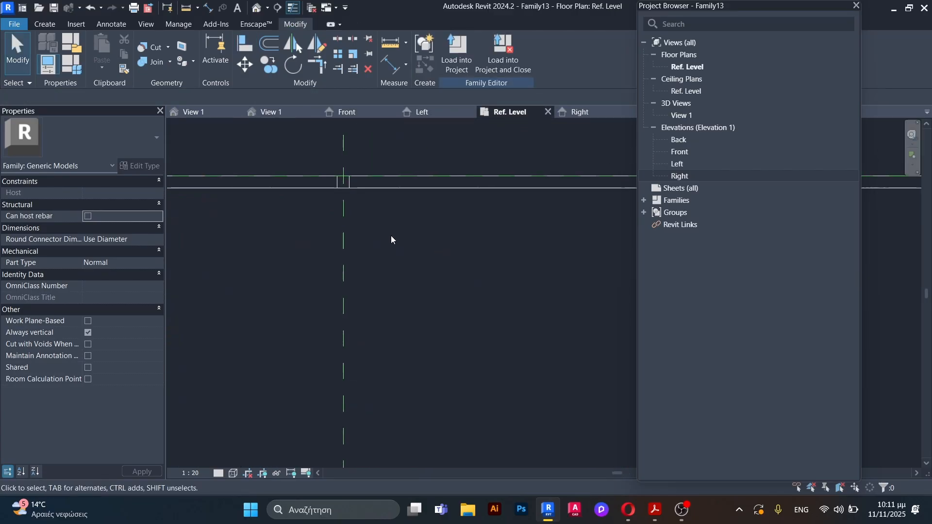
pyautogui.click(327, 168)
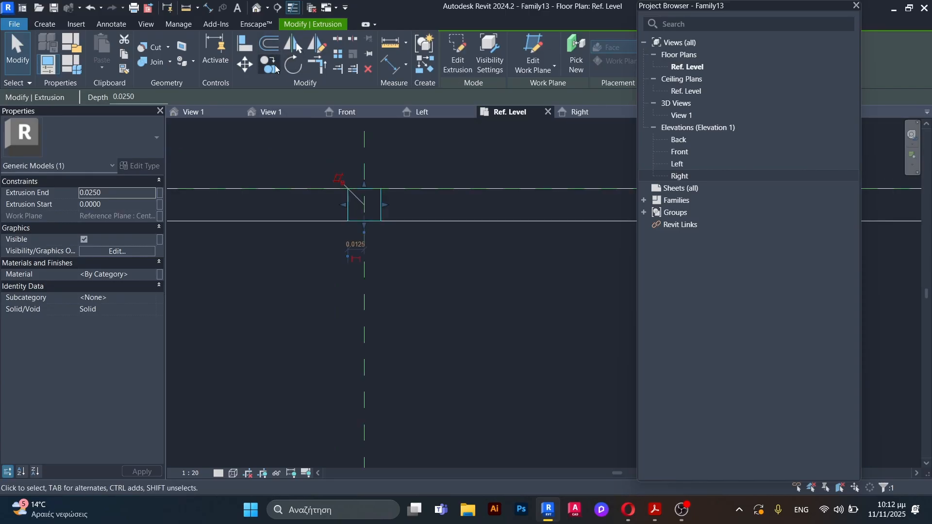
pyautogui.click(275, 68)
pyautogui.click(349, 190)
pyautogui.click(348, 189)
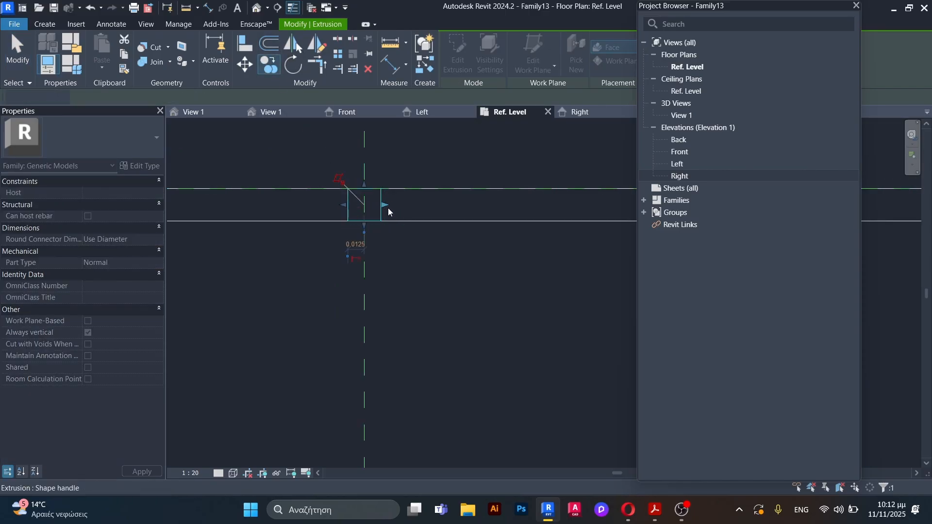
# Step: Stretch the copied leg off the rear rail to an extrusion start of about 0.13 m and end of about 0.19 m
pyautogui.moveTo(366, 209); pyautogui.dragTo(359, 182, button='middle')
pyautogui.scroll(-3, 361, 184)
pyautogui.scroll(3, 362, 196)
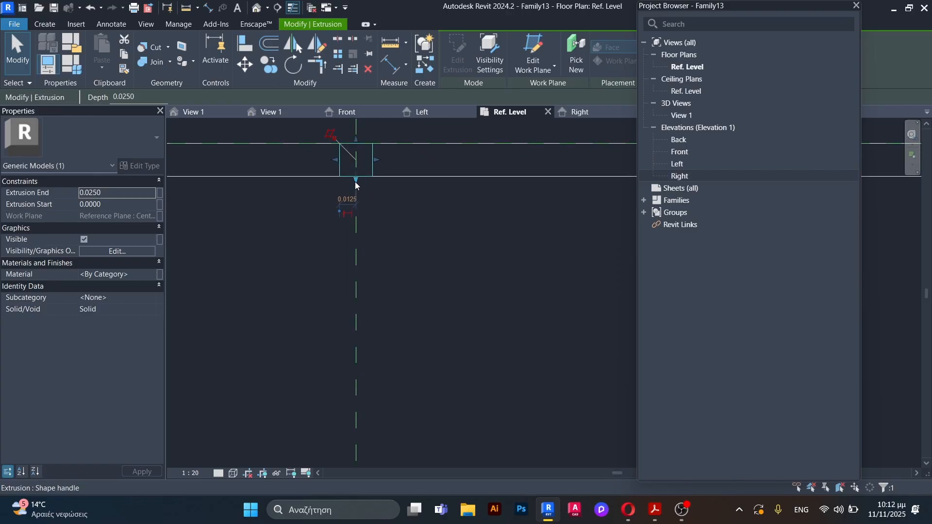
pyautogui.moveTo(356, 184); pyautogui.dragTo(357, 394)
pyautogui.moveTo(355, 140); pyautogui.dragTo(357, 310)
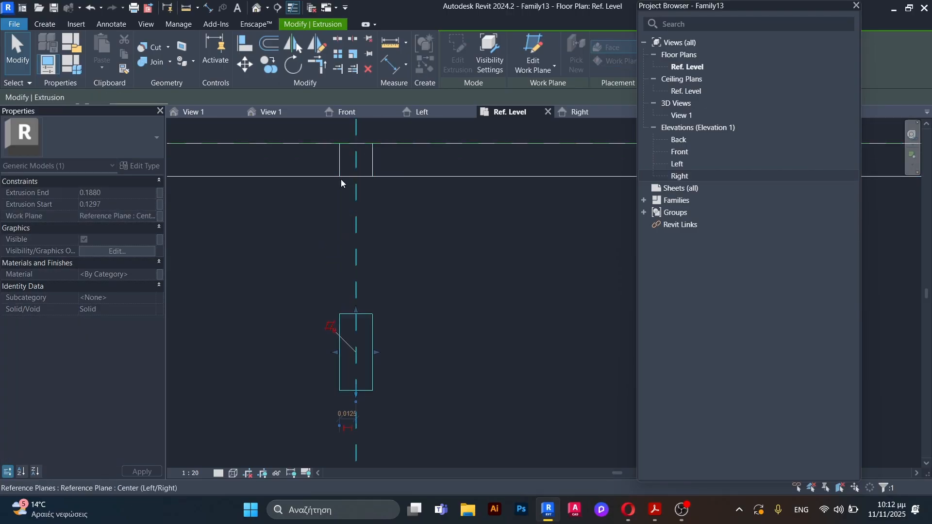
# Step: Align the copied leg's front and back faces with the corresponding faces of the intermediate lower rail
pyautogui.scroll(-6, 349, 191)
pyautogui.click(245, 45)
pyautogui.scroll(4, 346, 270)
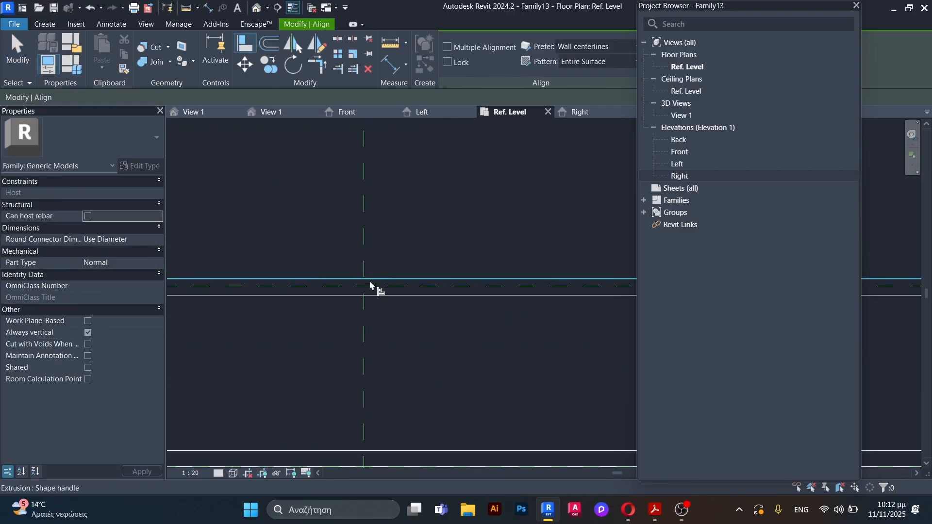
pyautogui.click(370, 287)
pyautogui.click(370, 277)
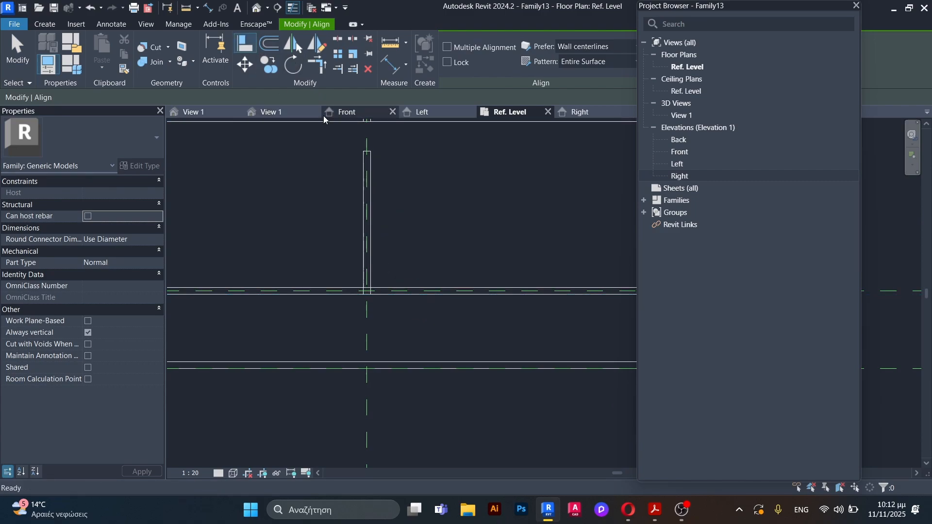
pyautogui.scroll(1, 327, 141)
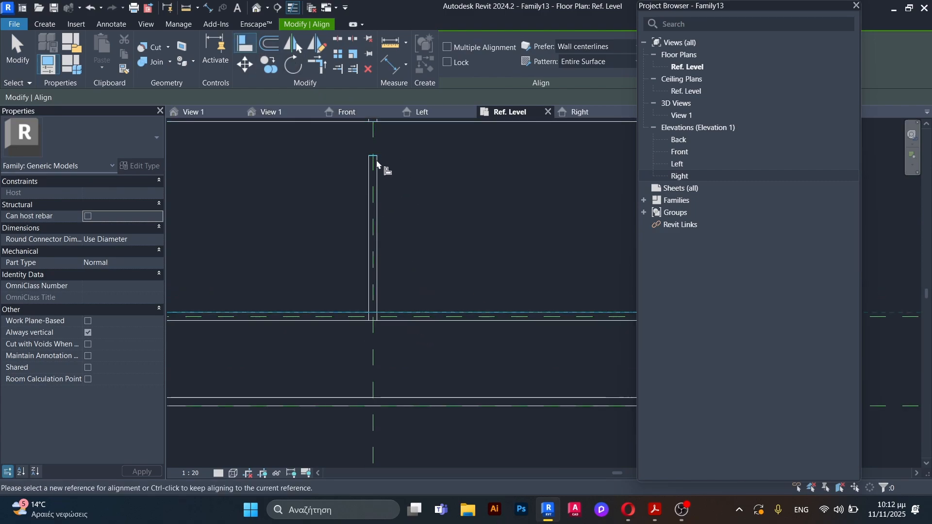
pyautogui.press('Escape')
pyautogui.press('Escape')
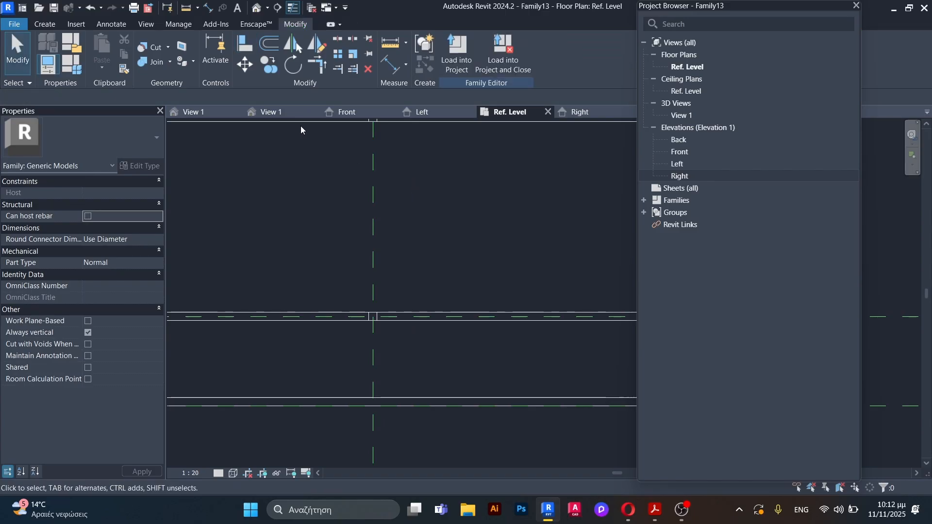
# Step: Inspect the two central support legs beneath the lower rails in the 3D view
pyautogui.click(297, 114)
pyautogui.scroll(-2, 367, 226)
pyautogui.keyDown('shift'); pyautogui.moveTo(394, 249); pyautogui.dragTo(354, 271, button='middle'); pyautogui.keyUp('shift')
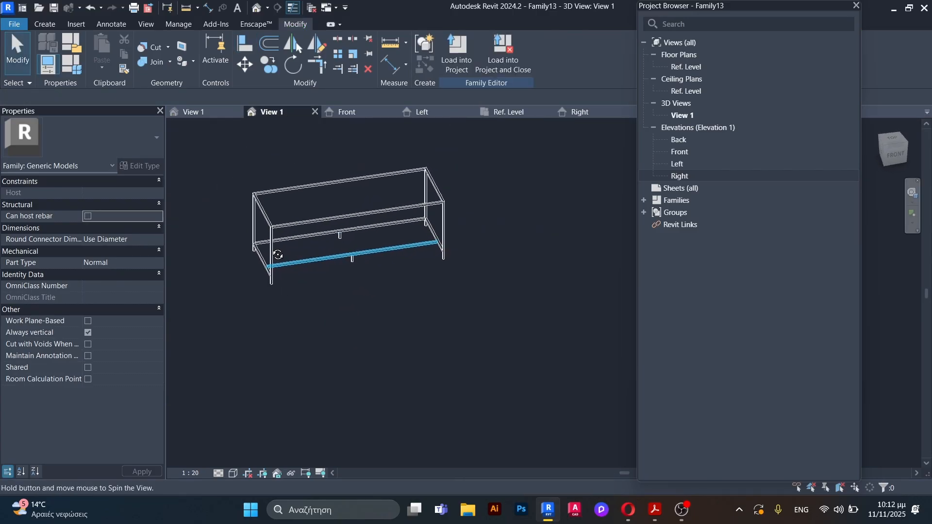
pyautogui.keyDown('shift'); pyautogui.moveTo(278, 255); pyautogui.dragTo(304, 278, button='middle'); pyautogui.keyUp('shift')
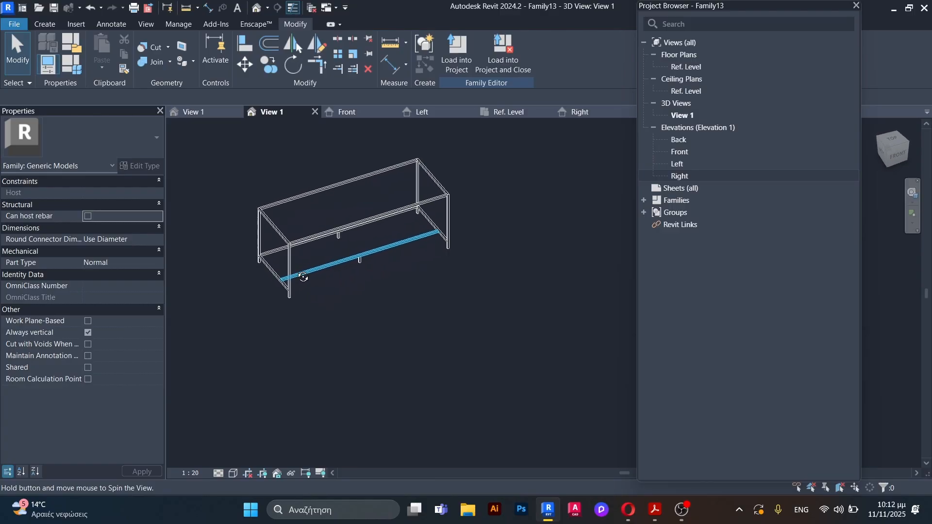
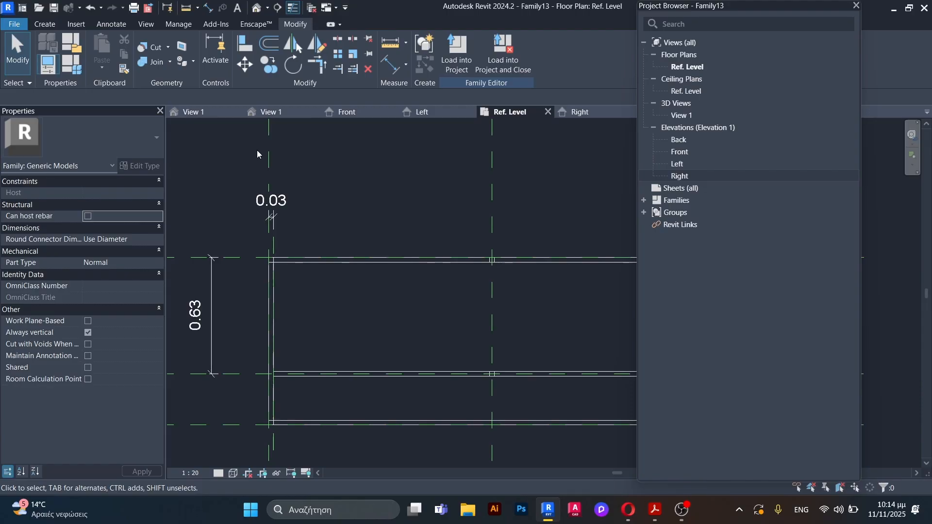
# Step: In the Ref. Level plan, start a rectangular extrusion with Extrusion Start 0.1250 and Extrusion End 0.9000
pyautogui.scroll(-3, 354, 270)
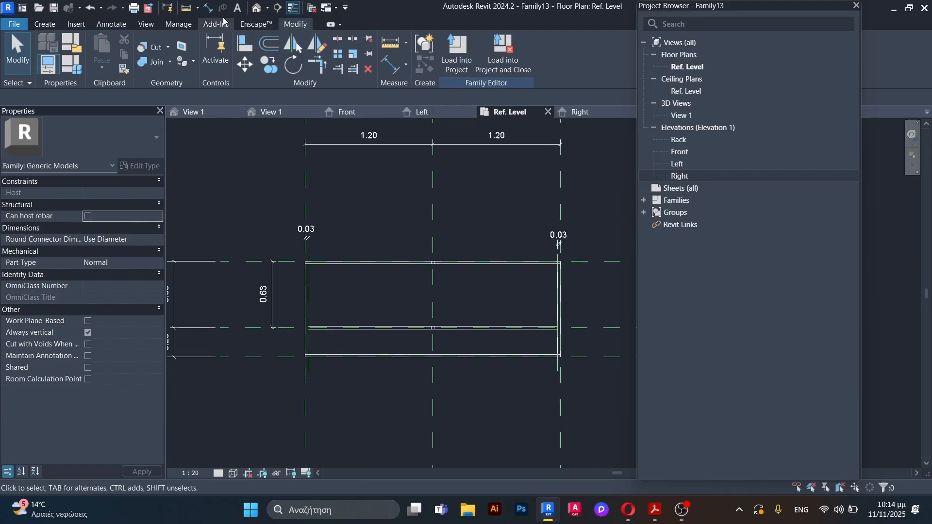
pyautogui.click(45, 23)
pyautogui.click(103, 49)
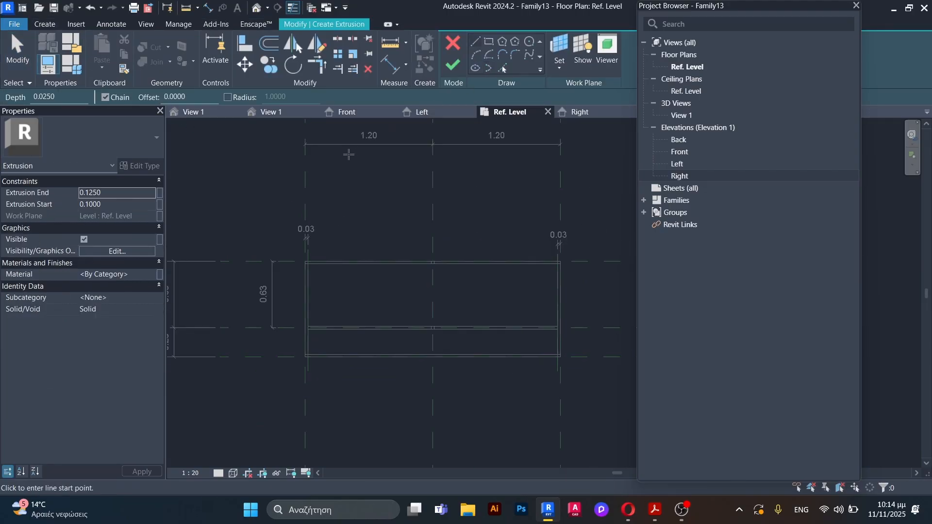
pyautogui.click(487, 42)
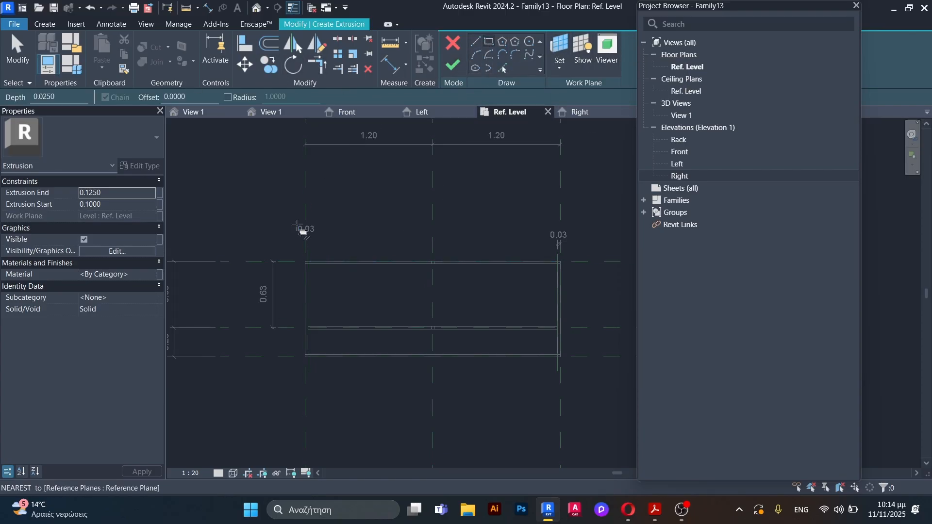
pyautogui.scroll(2, 313, 283)
pyautogui.scroll(-2, 248, 232)
pyautogui.scroll(2, 352, 279)
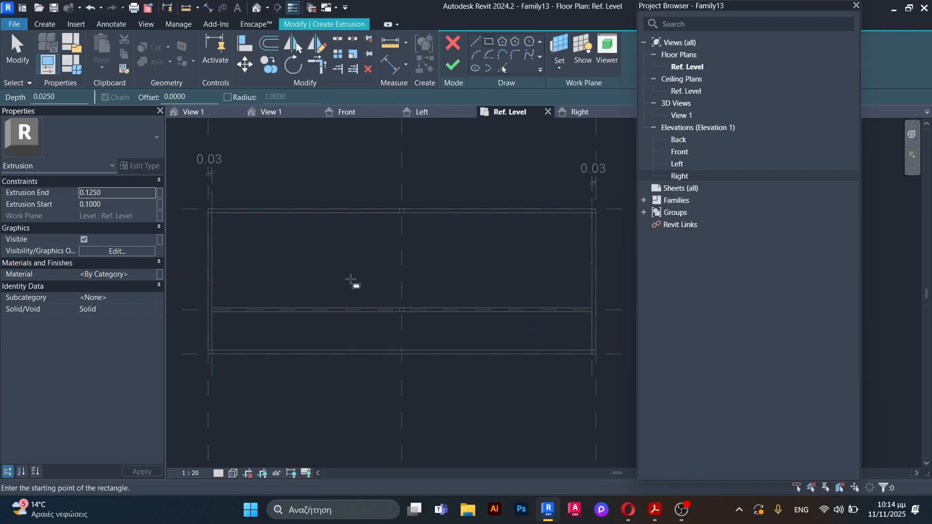
pyautogui.click(112, 205)
pyautogui.moveTo(112, 205); pyautogui.dragTo(94, 210)
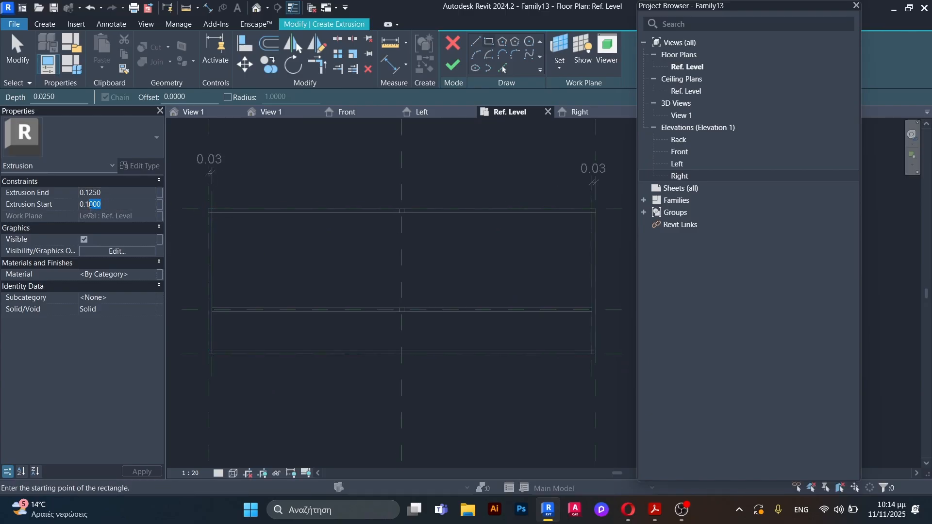
pyautogui.write('250')
pyautogui.click(110, 193)
pyautogui.moveTo(109, 192); pyautogui.dragTo(85, 193)
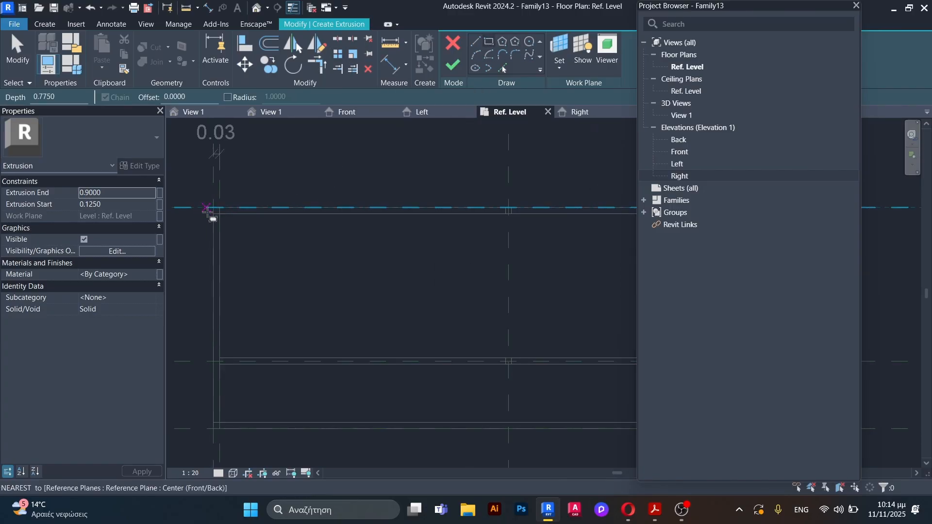
# Step: Sketch the extrusion rectangle over the full counter outline between the outer reference planes' opposite corners and finish the extrusion
pyautogui.click(209, 210)
pyautogui.scroll(-2, 228, 271)
pyautogui.scroll(2, 467, 352)
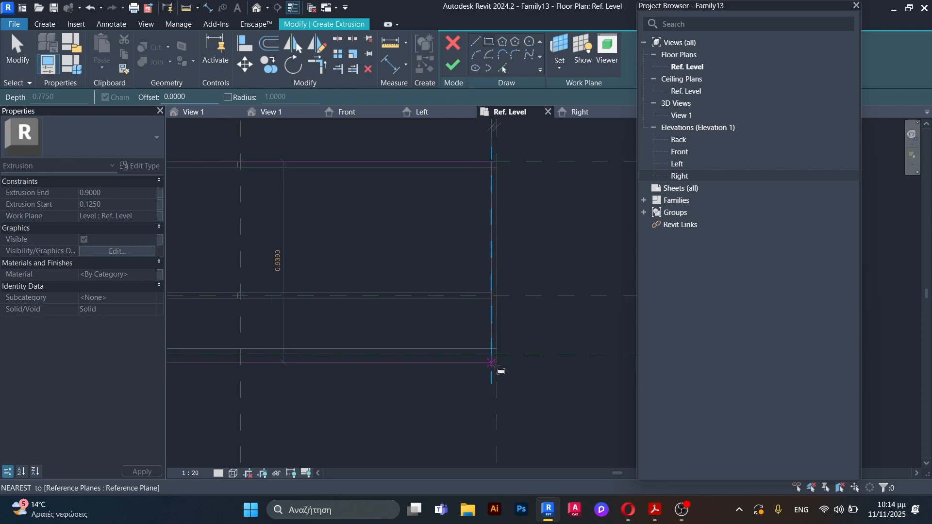
pyautogui.click(482, 353)
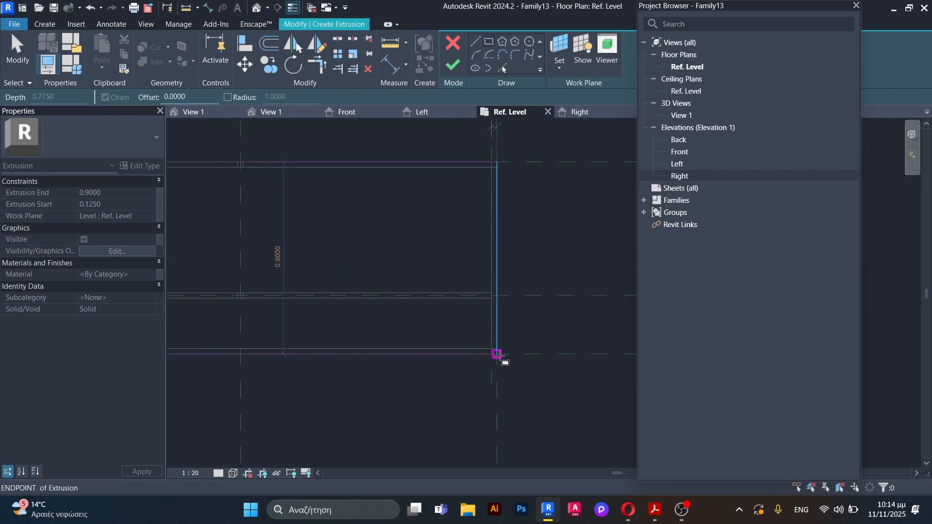
pyautogui.click(452, 68)
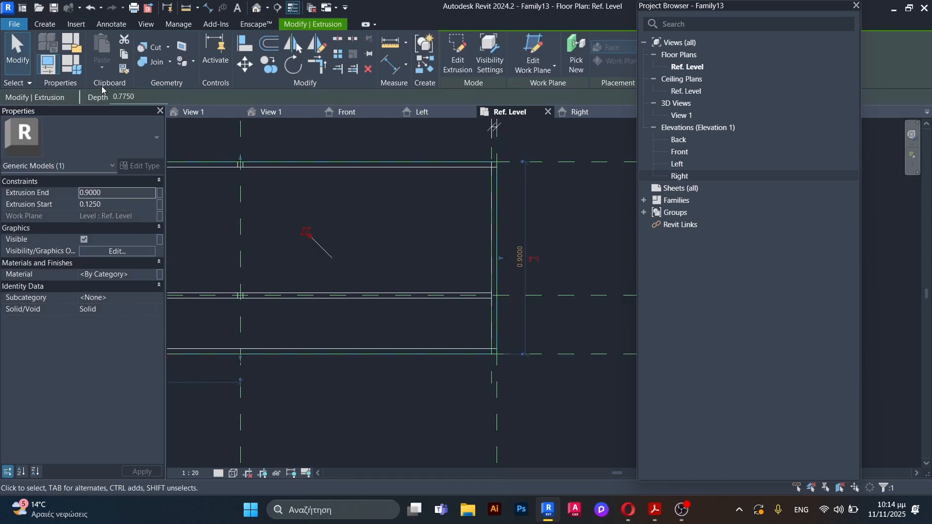
pyautogui.click(326, 256)
# Step: Draw a horizontal reference plane within the rear rail's thickness, running across the counter's full width
pyautogui.press('r')
pyautogui.press('p')
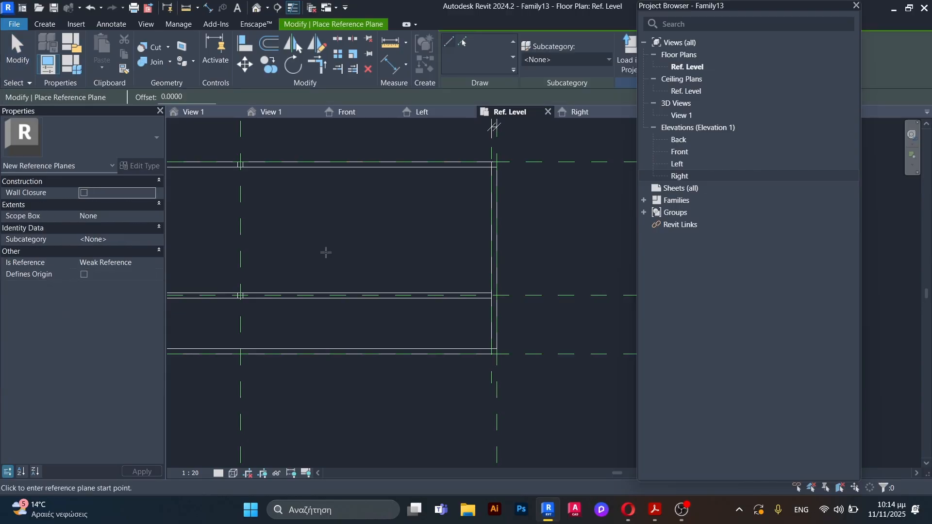
pyautogui.scroll(-2, 552, 279)
pyautogui.scroll(5, 221, 203)
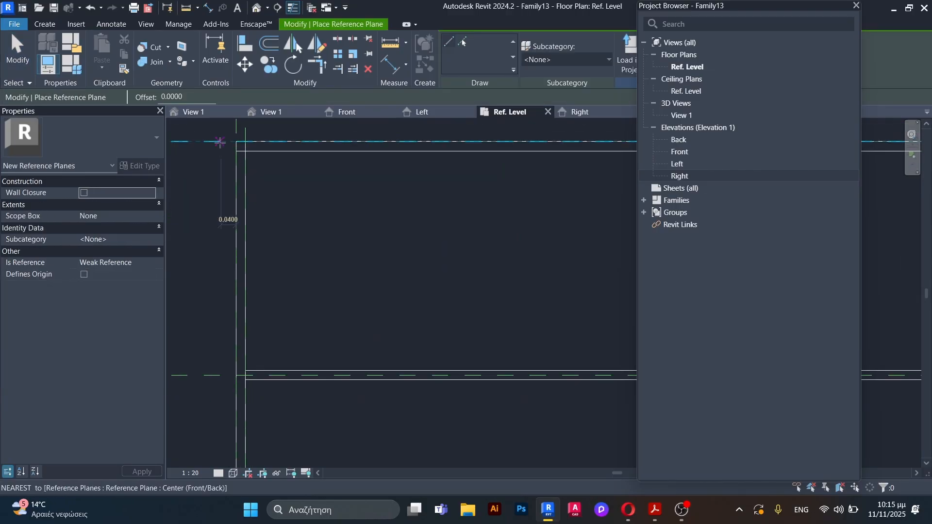
pyautogui.click(224, 146)
pyautogui.press('Escape')
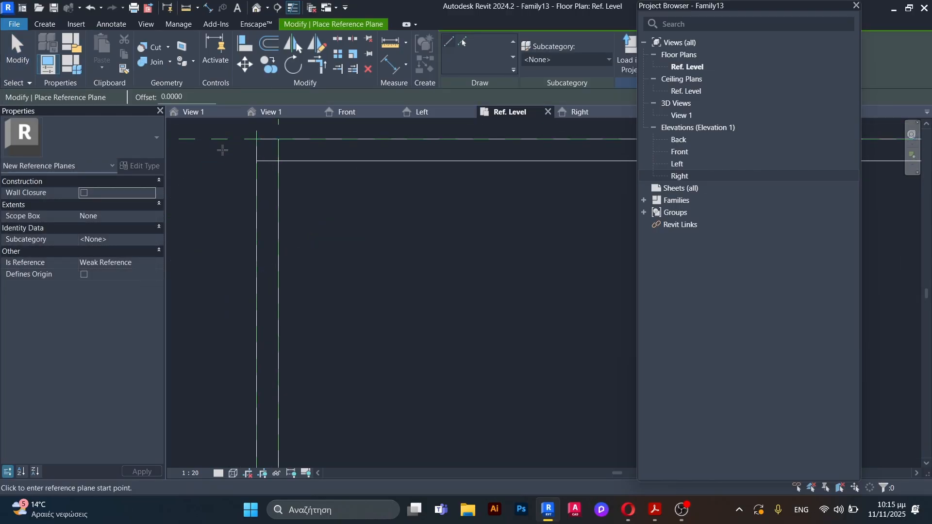
pyautogui.click(223, 149)
pyautogui.scroll(-6, 189, 158)
pyautogui.moveTo(562, 158); pyautogui.dragTo(512, 157, button='middle')
pyautogui.click(487, 157)
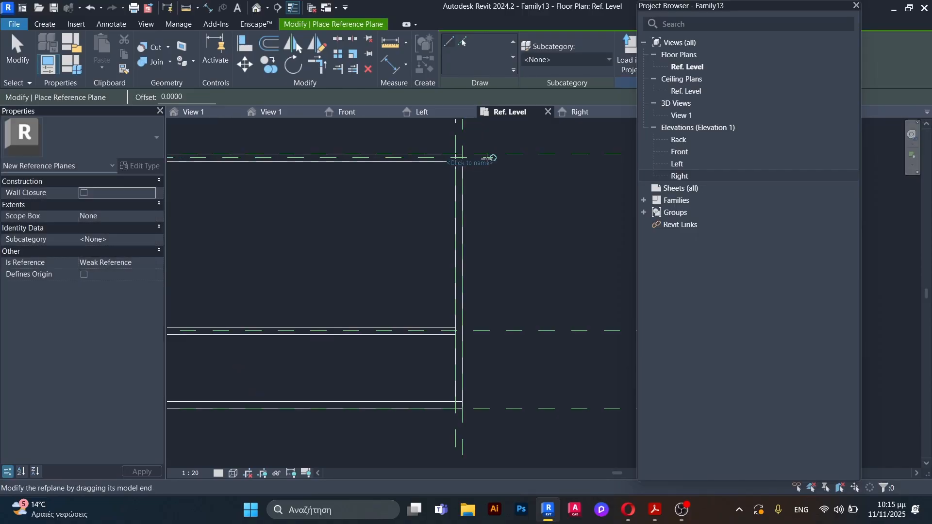
# Step: Draw a vertical reference plane within the right side panel's thickness, extending from behind the rear rail past the front
pyautogui.scroll(3, 432, 146)
pyautogui.click(429, 137)
pyautogui.scroll(-4, 428, 138)
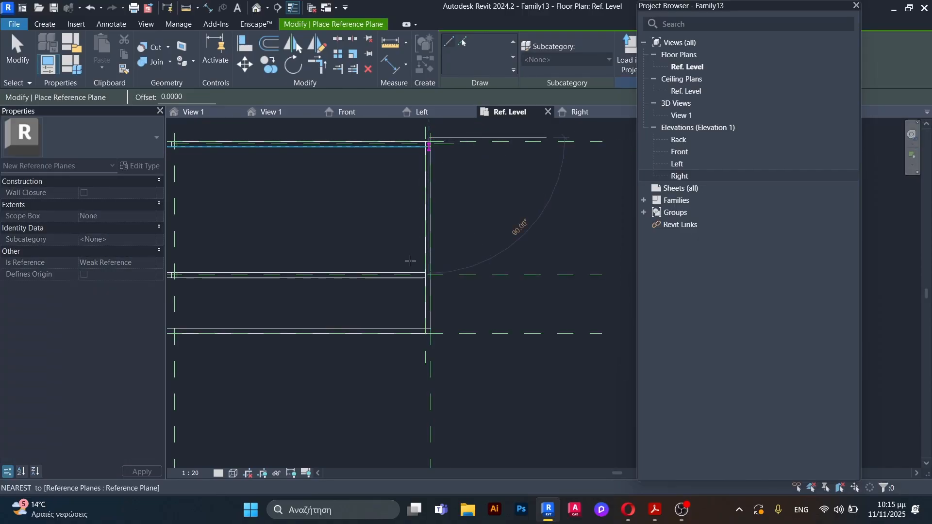
pyautogui.moveTo(396, 430); pyautogui.dragTo(417, 286, button='middle')
pyautogui.click(445, 249)
pyautogui.scroll(-3, 612, 252)
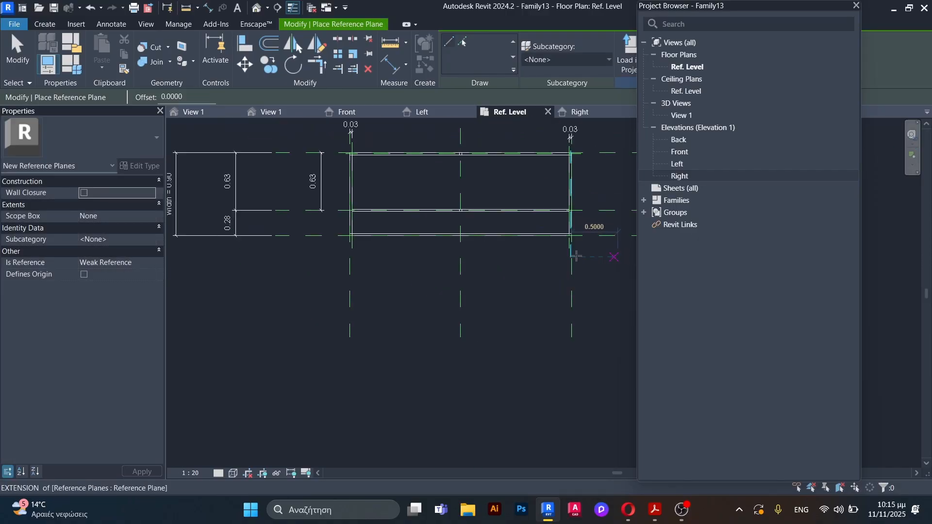
# Step: Draw a vertical reference plane within the left side panel's thickness, running the counter's full depth
pyautogui.scroll(3, 350, 214)
pyautogui.scroll(5, 347, 216)
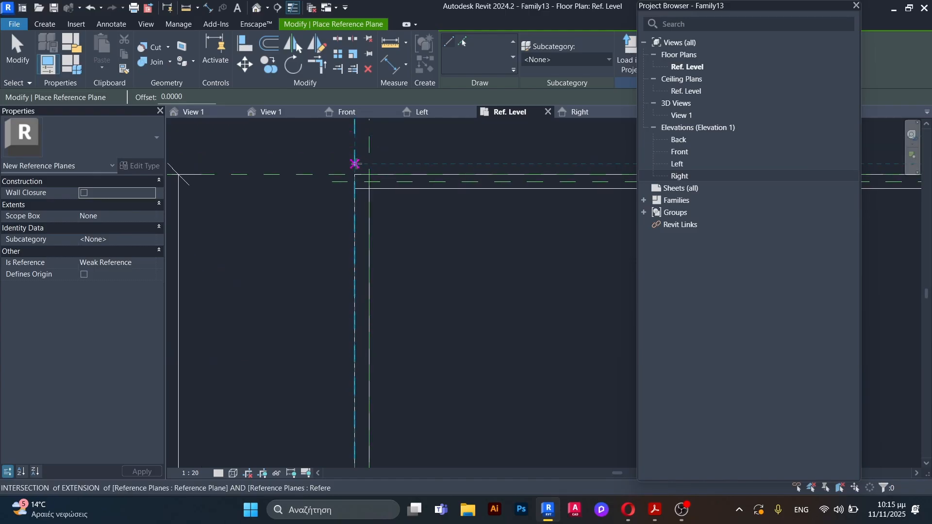
pyautogui.click(362, 158)
pyautogui.scroll(-3, 360, 131)
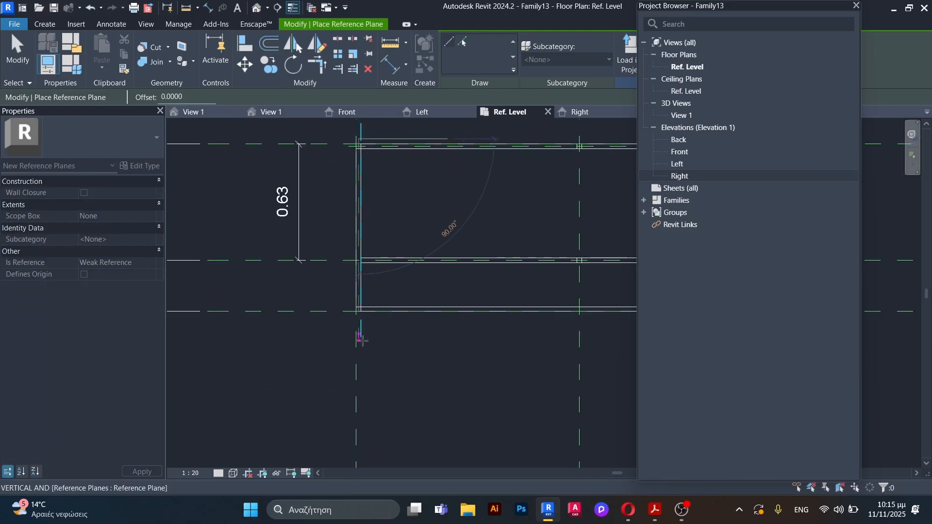
pyautogui.scroll(3, 362, 337)
pyautogui.click(353, 283)
pyautogui.scroll(-3, 595, 261)
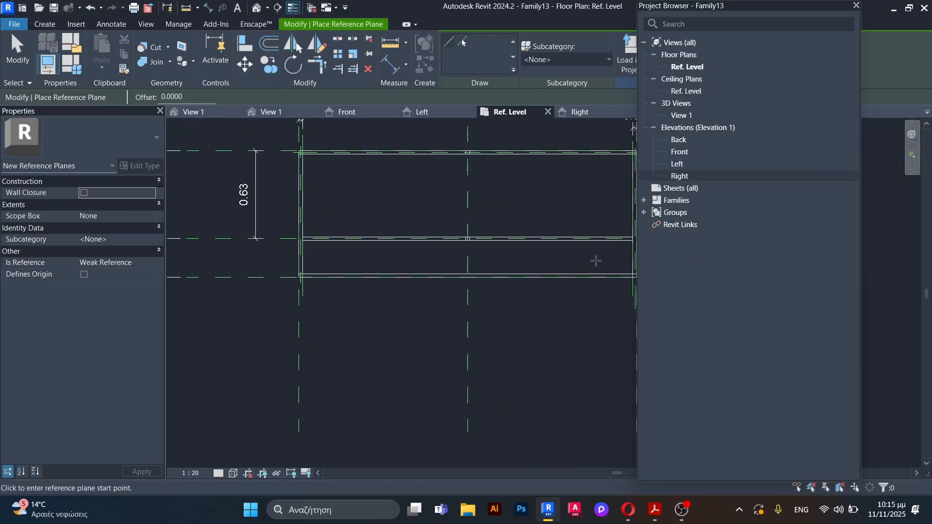
# Step: Draw a horizontal reference plane within the front rail's thickness, running across the counter's full width
pyautogui.scroll(3, 453, 275)
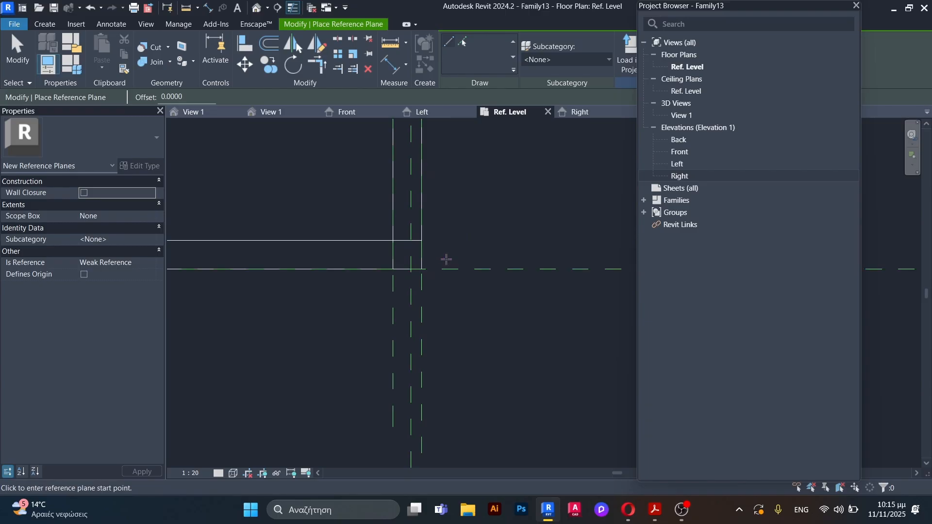
pyautogui.click(444, 268)
pyautogui.scroll(-2, 445, 260)
pyautogui.scroll(-2, 257, 243)
pyautogui.scroll(4, 301, 272)
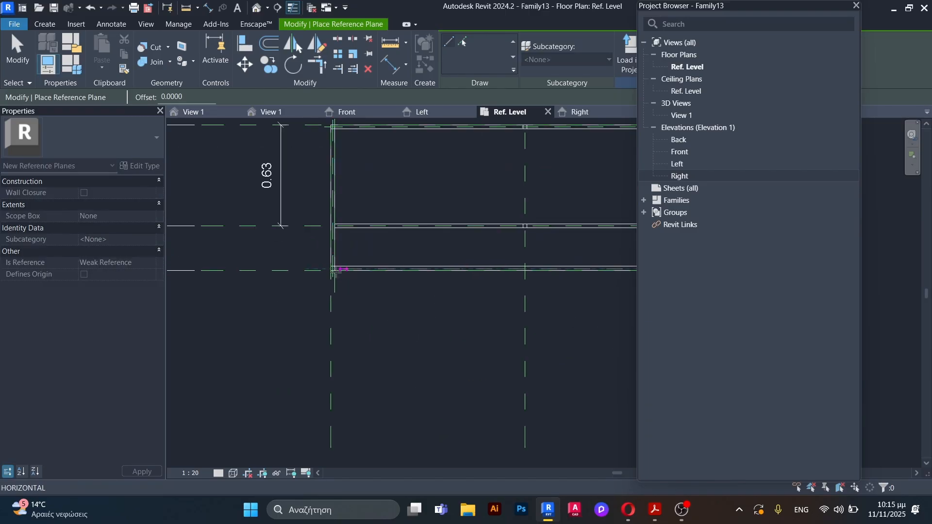
pyautogui.click(254, 287)
pyautogui.press('Escape')
pyautogui.press('Escape')
# Step: Place an aligned dimension between the outer rear reference plane and the new plane inside the rear rail
pyautogui.scroll(4, 241, 261)
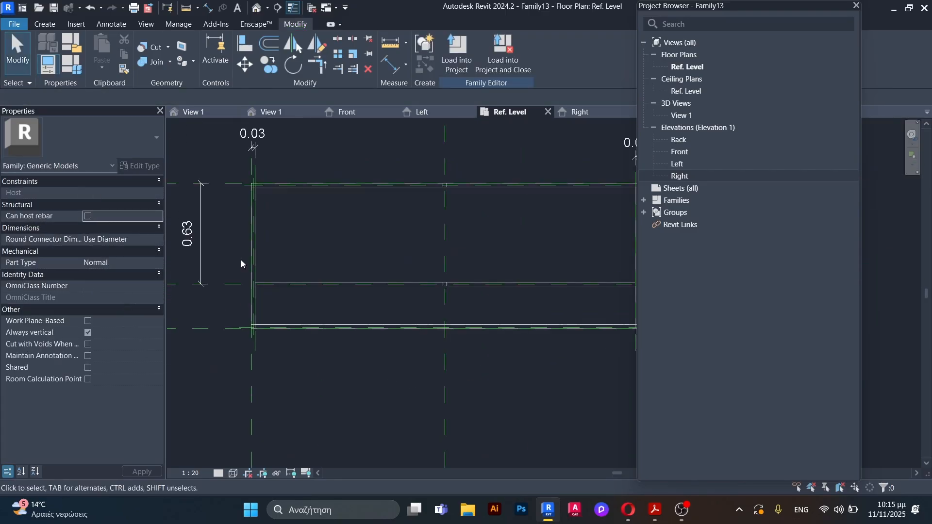
pyautogui.press('d')
pyautogui.press('i')
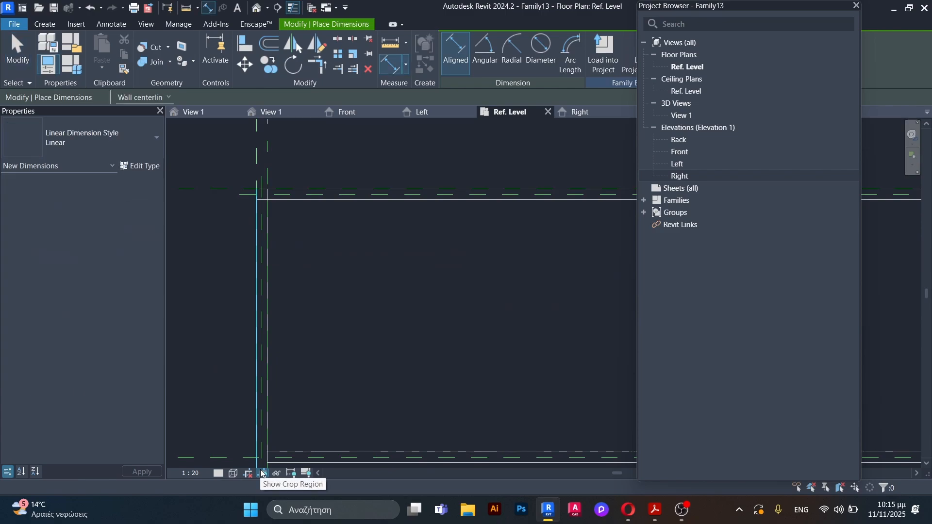
pyautogui.scroll(2, 228, 165)
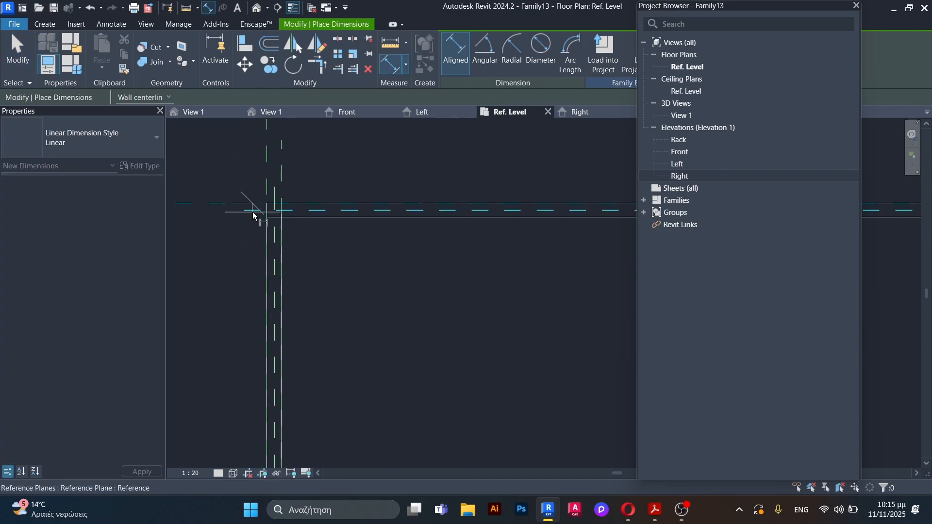
pyautogui.click(251, 211)
pyautogui.press('Escape')
pyautogui.press('Escape')
pyautogui.scroll(-3, 266, 260)
pyautogui.scroll(3, 231, 238)
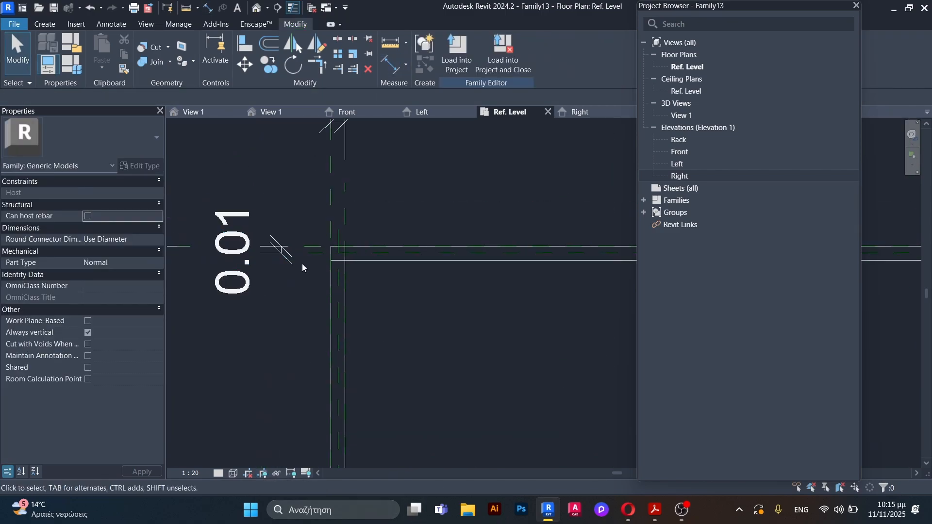
# Step: Set the inner rear reference plane's offset from the outer rear plane to 0.009 m
pyautogui.click(316, 255)
pyautogui.click(253, 249)
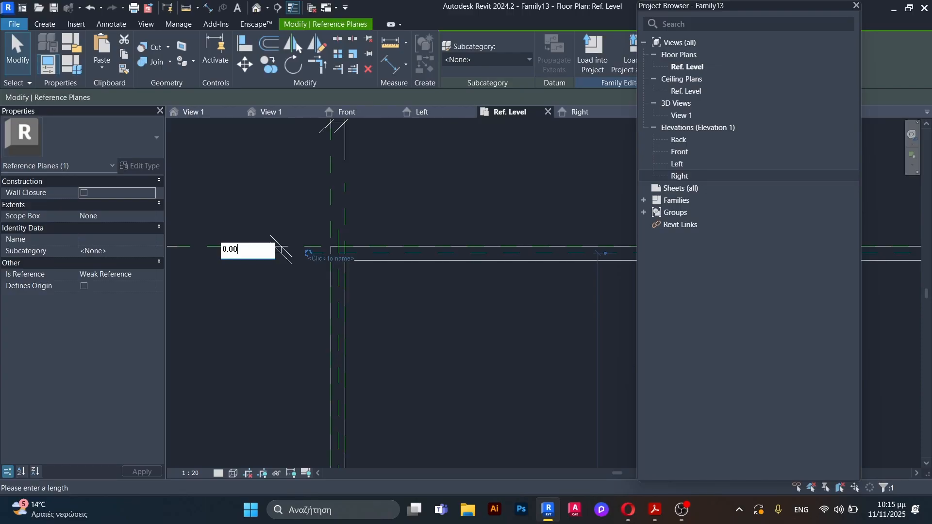
pyautogui.press('Return')
pyautogui.scroll(-5, 214, 293)
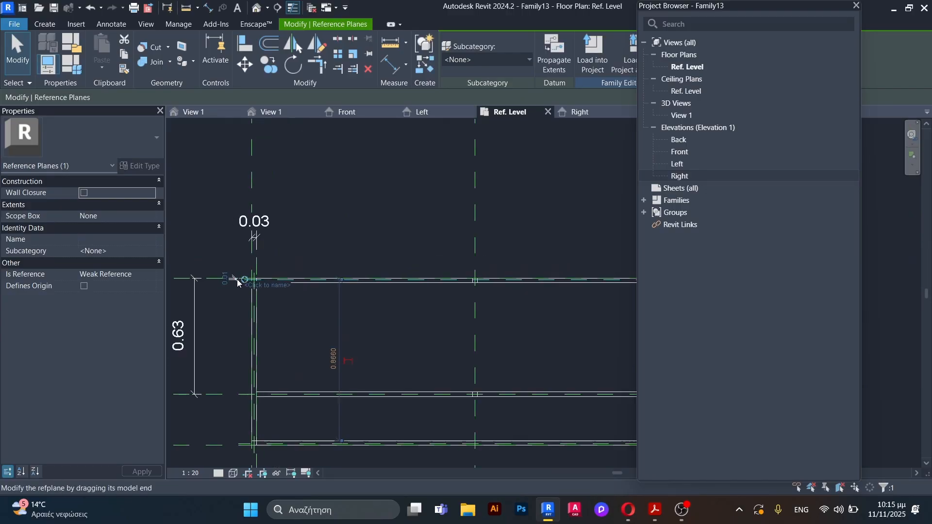
# Step: Place an aligned dimension between the outer right reference plane and the new plane inside the right side panel
pyautogui.scroll(6, 413, 271)
pyautogui.scroll(2, 423, 310)
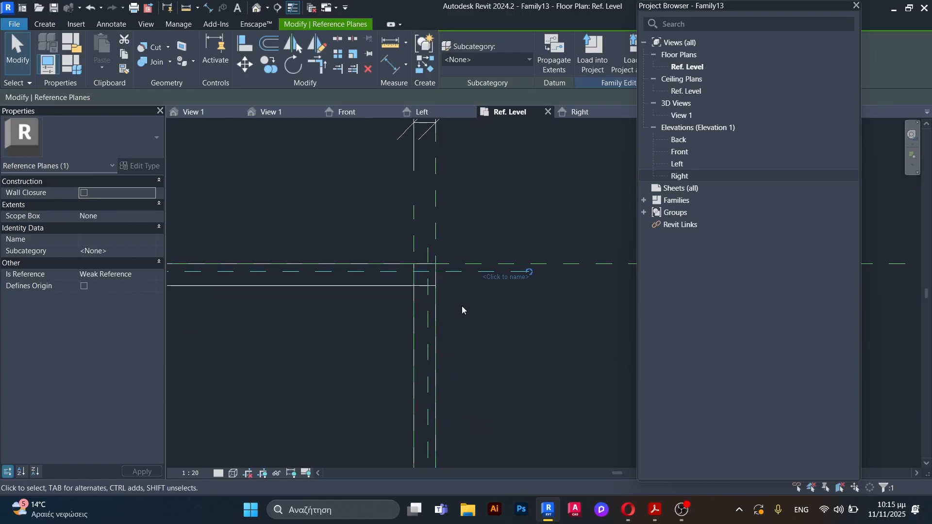
pyautogui.press('d')
pyautogui.press('i')
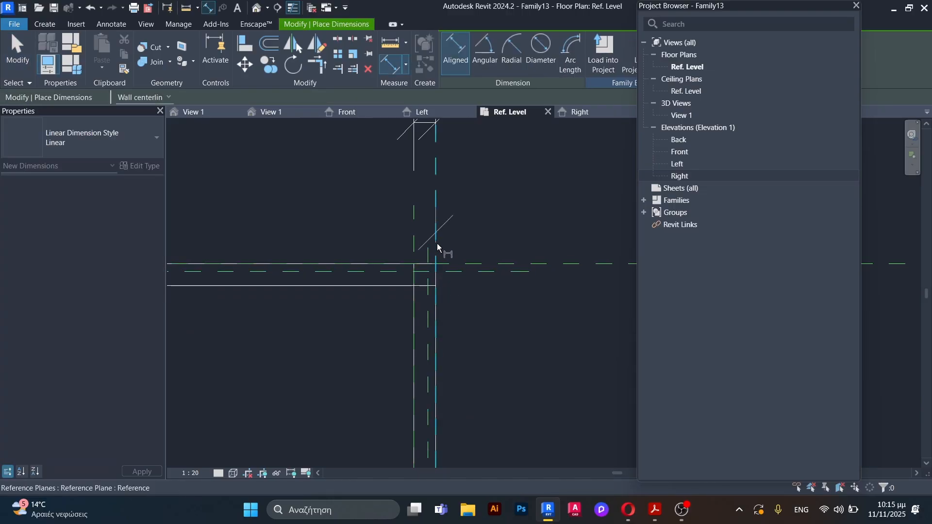
pyautogui.click(428, 255)
pyautogui.click(494, 208)
pyautogui.press('Escape')
pyautogui.press('Escape')
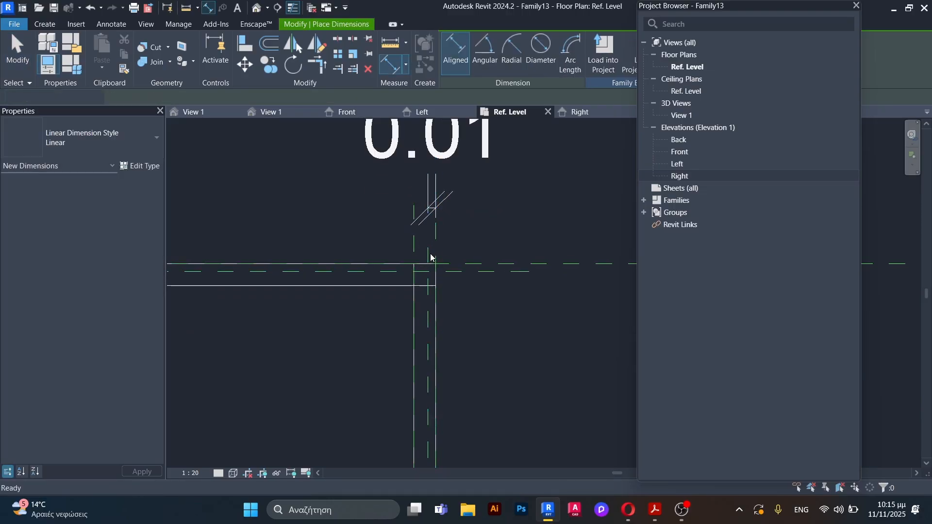
# Step: Set the inner right reference plane's offset from the outer right plane to 0.009 m
pyautogui.click(429, 253)
pyautogui.click(430, 170)
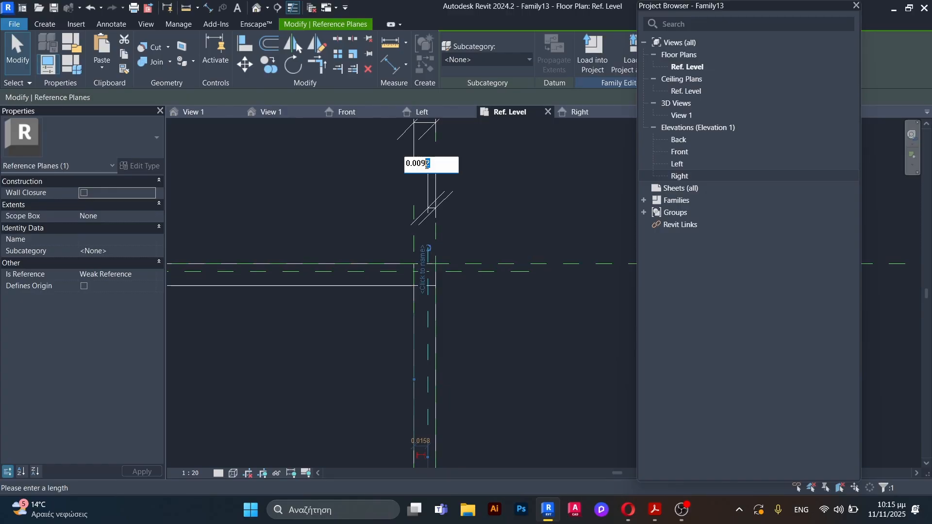
pyautogui.press('Return')
pyautogui.scroll(-6, 536, 186)
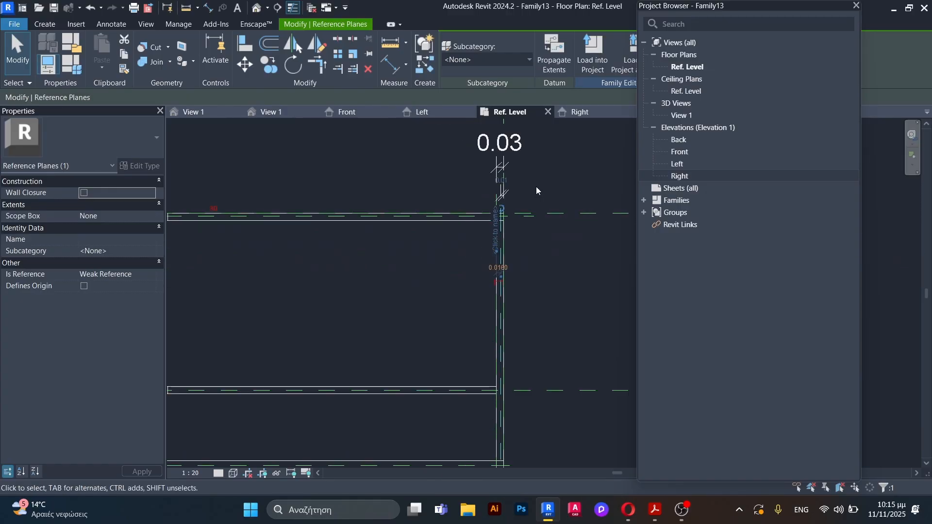
# Step: Place an aligned dimension between the outer front reference plane and the new plane inside the front rail
pyautogui.click(536, 187)
pyautogui.scroll(3, 523, 269)
pyautogui.scroll(2, 504, 283)
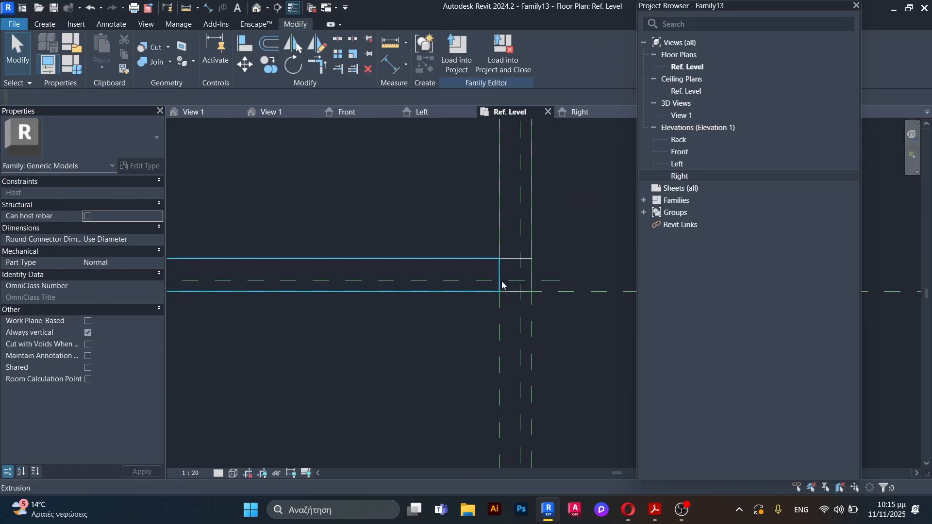
pyautogui.press('d')
pyautogui.press('i')
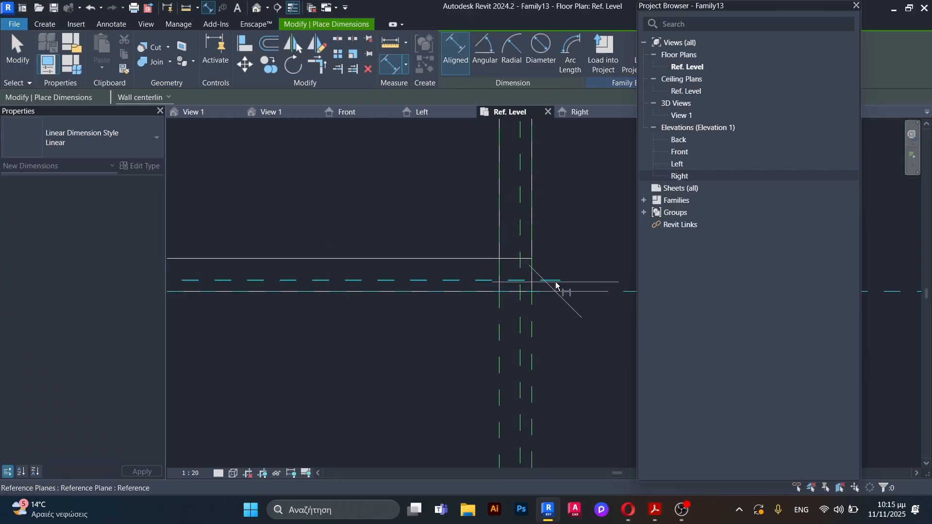
pyautogui.click(555, 283)
pyautogui.scroll(-3, 400, 225)
pyautogui.click(540, 202)
pyautogui.scroll(1, 463, 231)
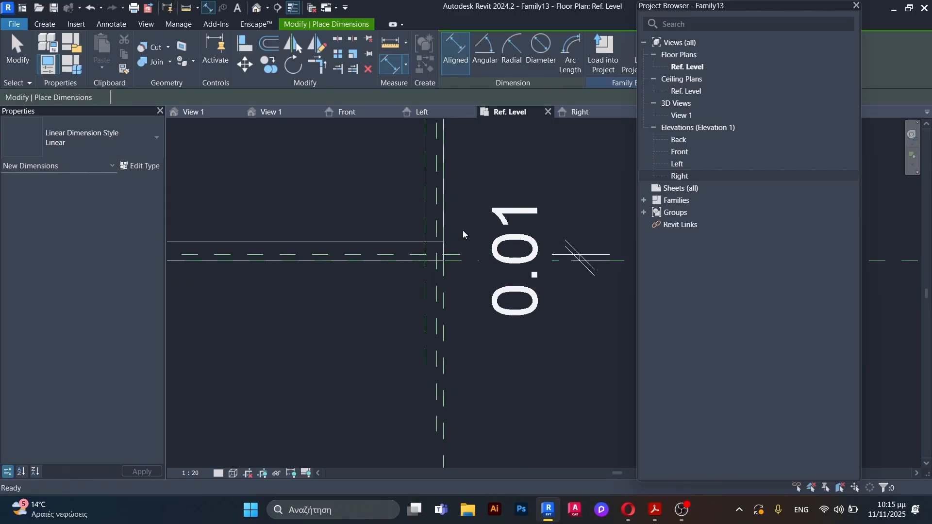
pyautogui.scroll(2, 462, 231)
# Step: Set the inner front reference plane's offset from the outer front plane to 0.009 m and recheck the entered value
pyautogui.press('Escape')
pyautogui.click(450, 267)
pyautogui.click(592, 271)
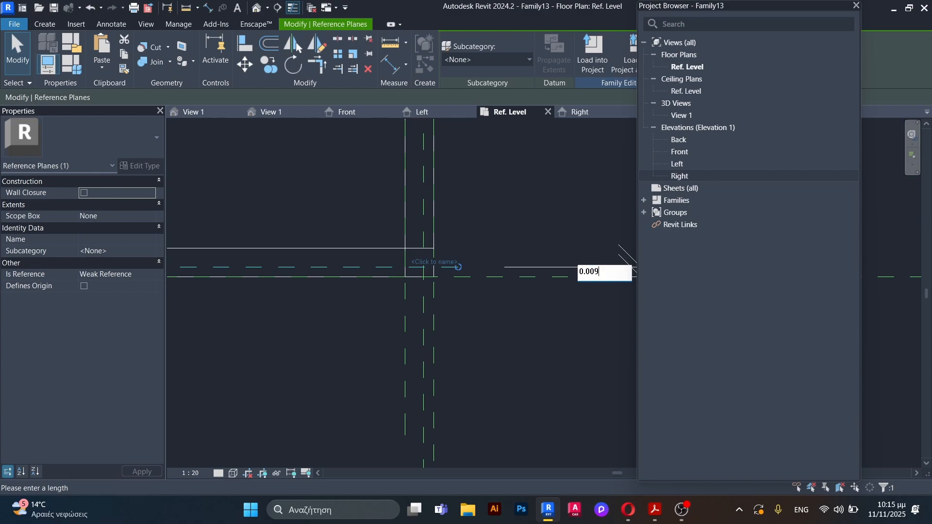
pyautogui.press('Return')
pyautogui.click(544, 190)
pyautogui.scroll(-6, 550, 284)
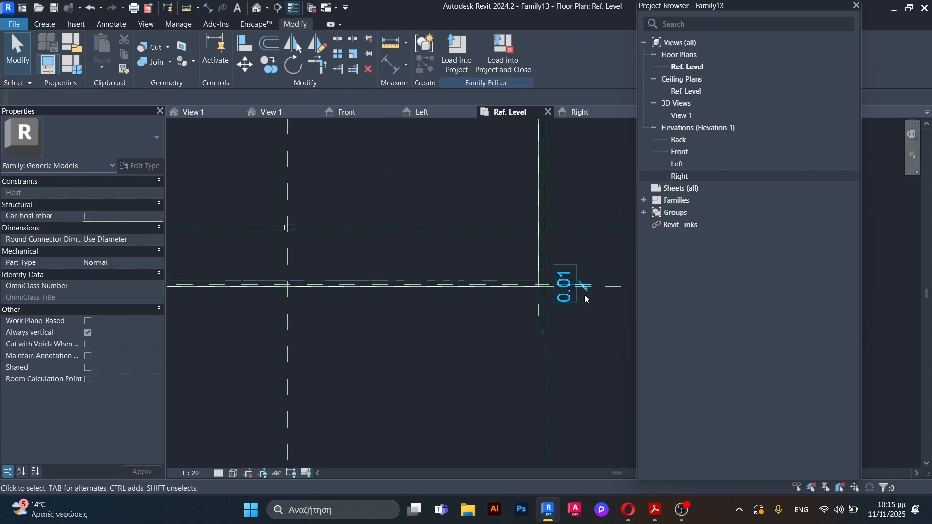
pyautogui.scroll(4, 585, 290)
pyautogui.scroll(1, 525, 286)
pyautogui.click(455, 273)
pyautogui.scroll(2, 589, 274)
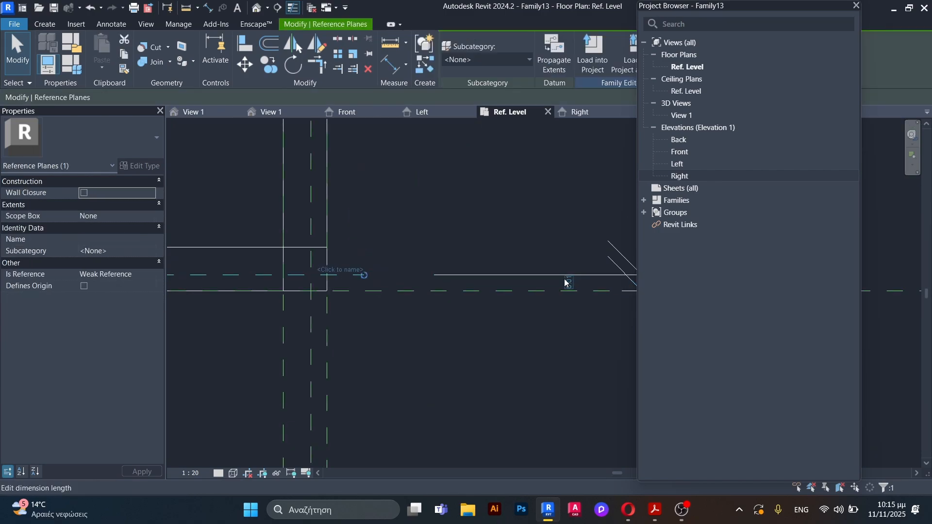
pyautogui.click(567, 283)
pyautogui.click(533, 308)
pyautogui.scroll(-6, 582, 302)
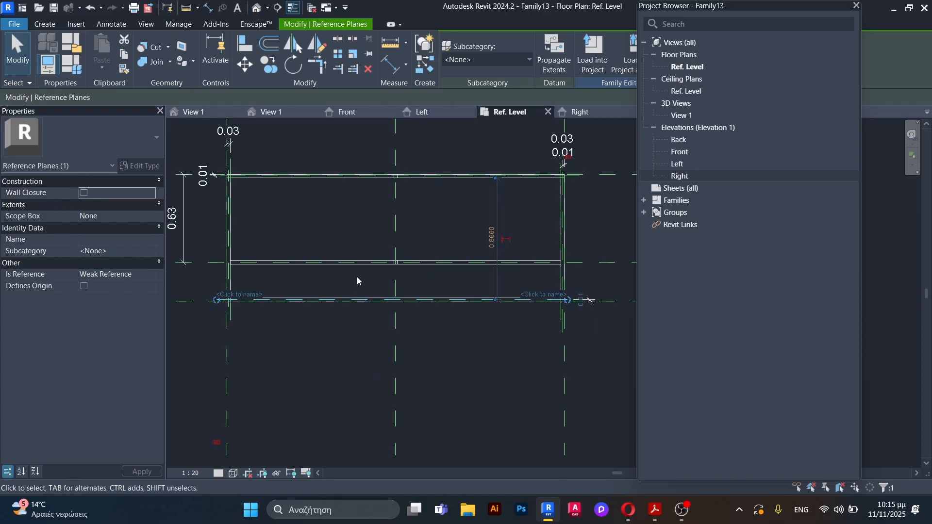
# Step: Place an aligned dimension between the outer left reference plane and the plane inside the left side panel
pyautogui.scroll(3, 226, 286)
pyautogui.scroll(3, 213, 291)
pyautogui.click(261, 301)
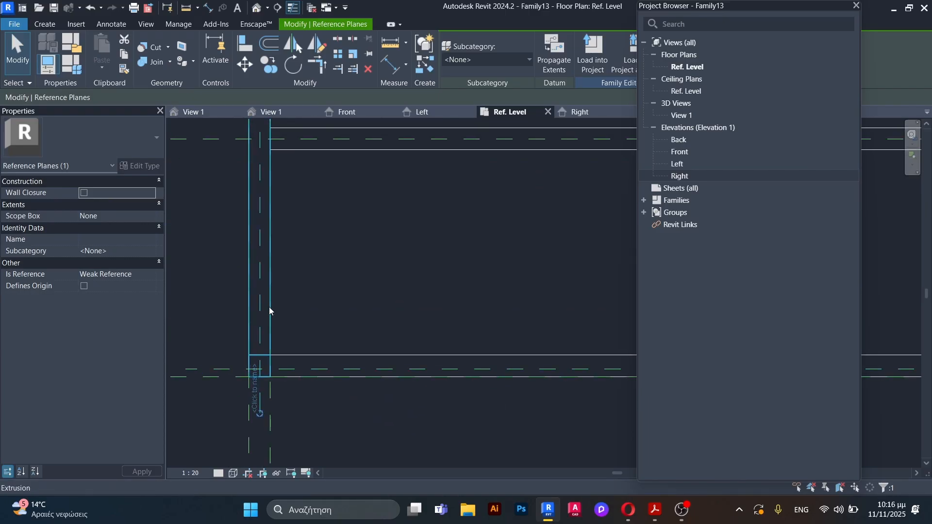
pyautogui.scroll(2, 243, 406)
pyautogui.scroll(-8, 333, 392)
pyautogui.scroll(2, 316, 298)
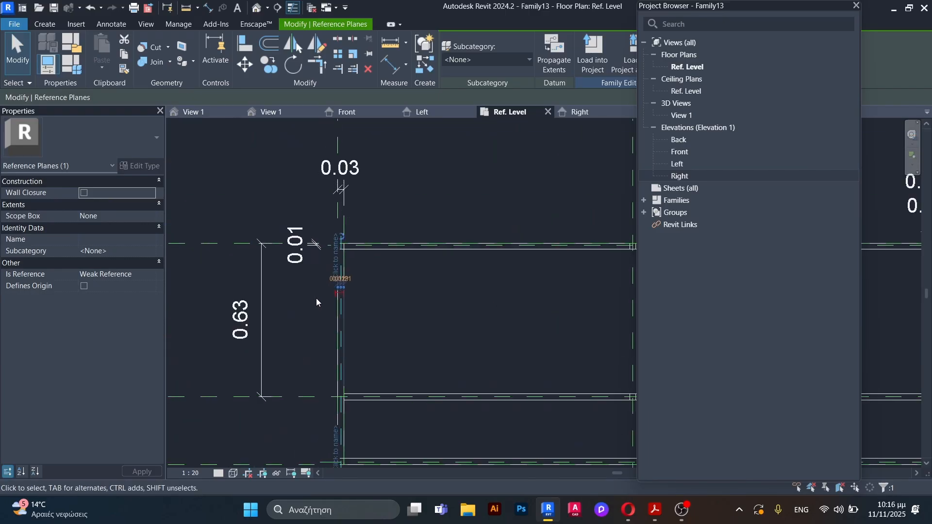
pyautogui.click(470, 282)
pyautogui.press('d')
pyautogui.press('i')
pyautogui.scroll(-3, 437, 350)
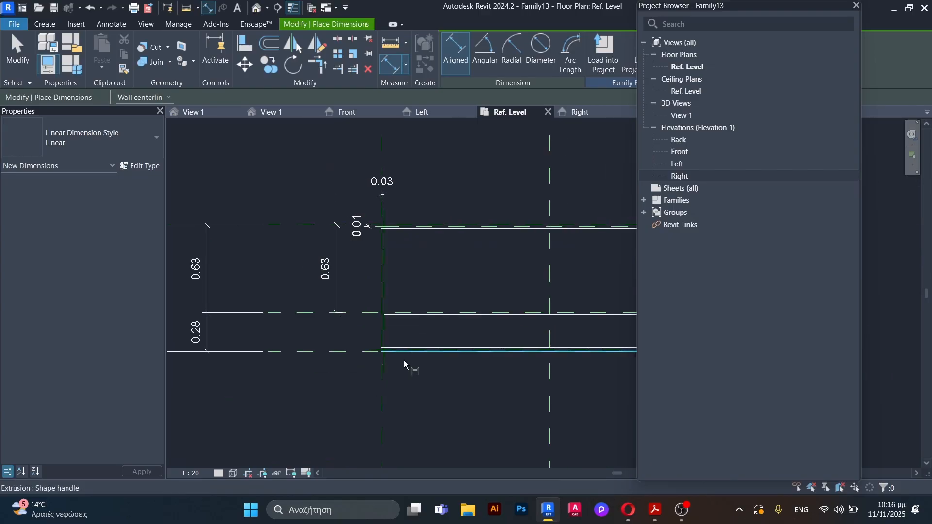
pyautogui.scroll(5, 369, 335)
pyautogui.scroll(1, 366, 310)
pyautogui.click(373, 285)
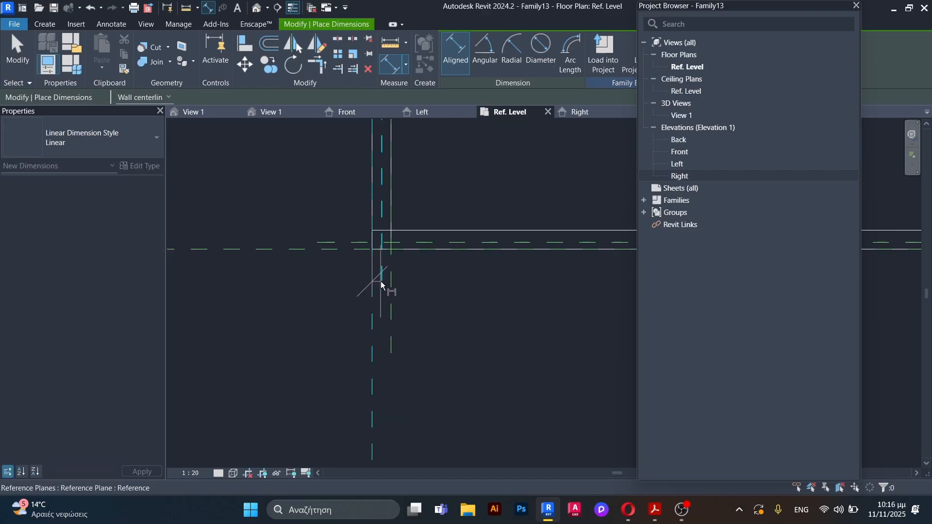
pyautogui.scroll(-3, 391, 292)
pyautogui.click(413, 346)
pyautogui.press('Escape')
# Step: Set the inner left reference plane's offset from the outer left plane to 0.009 m
pyautogui.scroll(3, 389, 351)
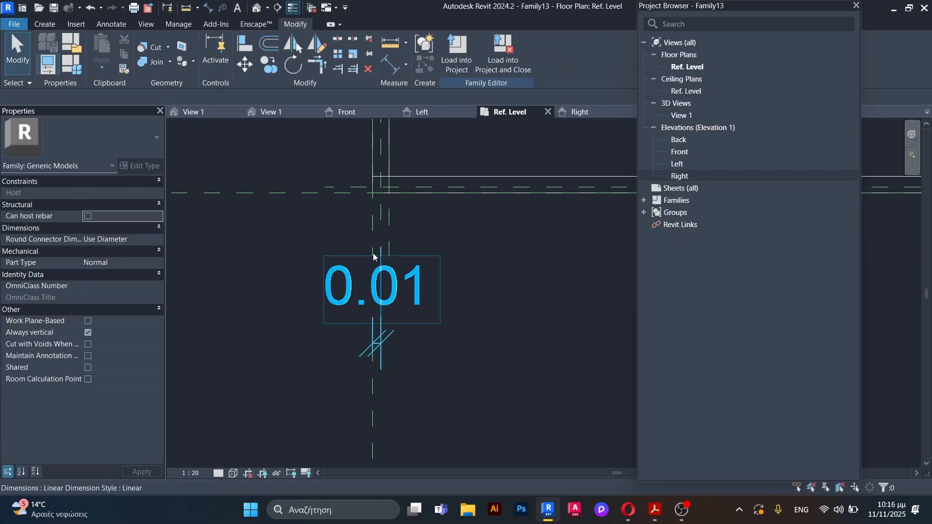
pyautogui.click(381, 218)
pyautogui.click(386, 311)
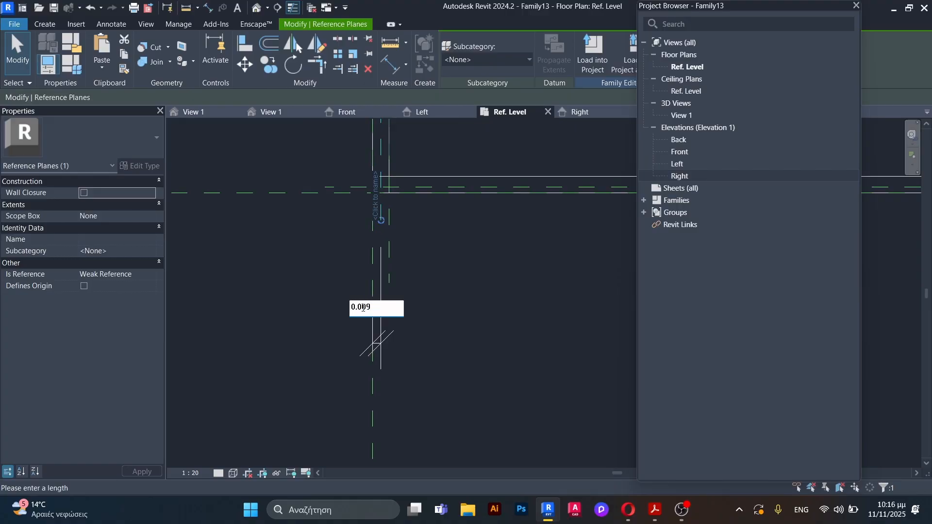
pyautogui.click(541, 304)
pyautogui.click(541, 304)
pyautogui.scroll(-7, 427, 342)
# Step: Select the main body extrusion and pull its rear face in to the inner rear reference plane
pyautogui.scroll(3, 435, 251)
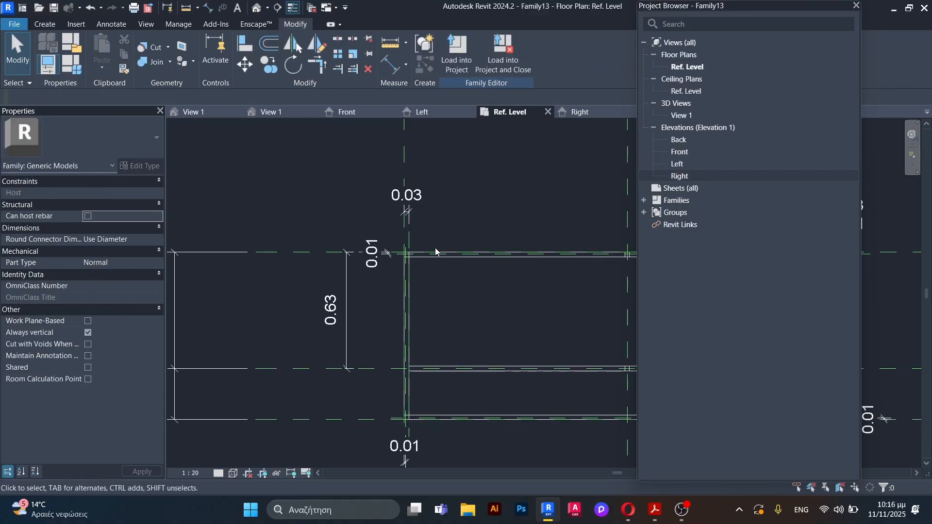
pyautogui.scroll(4, 422, 276)
pyautogui.click(435, 225)
pyautogui.scroll(-4, 353, 239)
pyautogui.scroll(3, 476, 220)
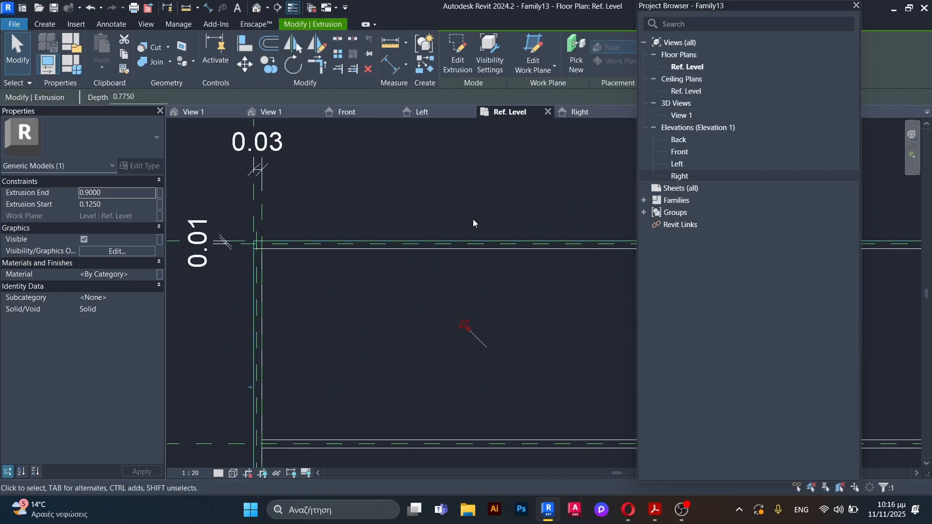
pyautogui.click(246, 45)
pyautogui.press('Escape')
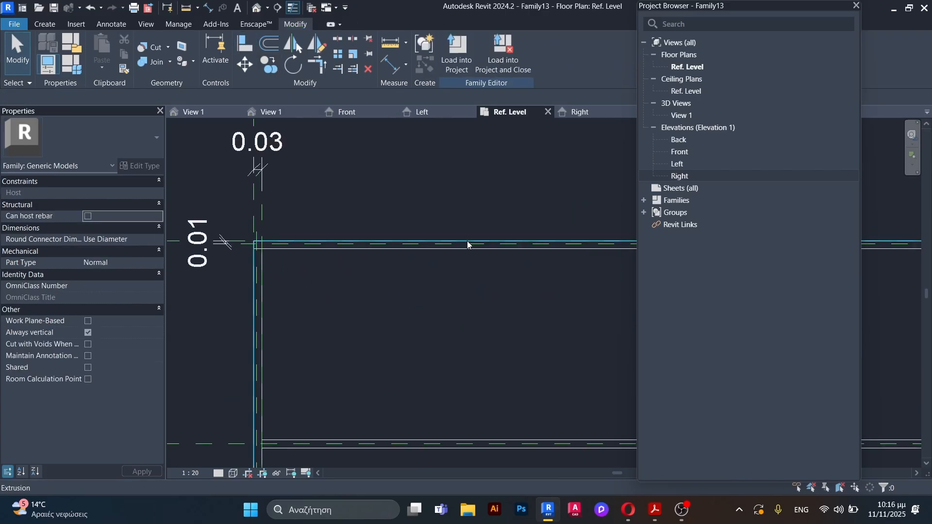
pyautogui.click(467, 242)
pyautogui.scroll(-3, 333, 246)
pyautogui.scroll(6, 495, 242)
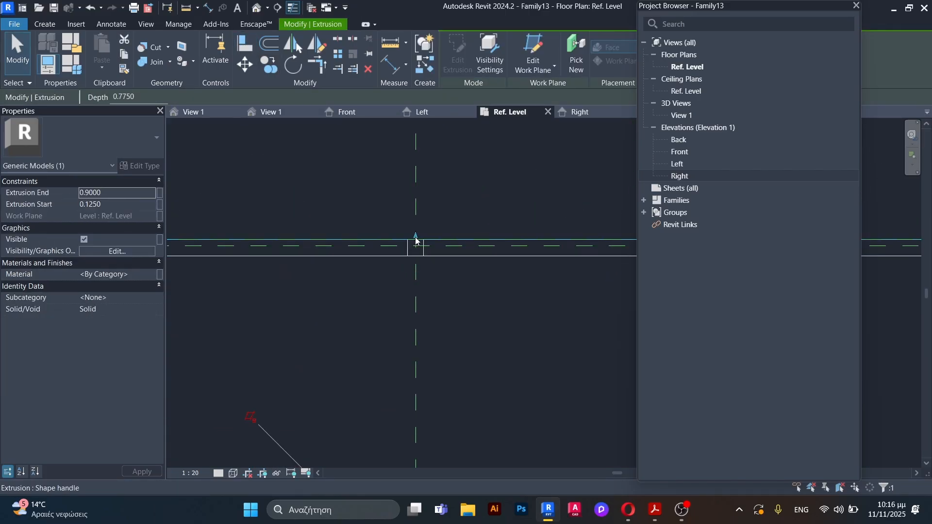
pyautogui.moveTo(416, 237); pyautogui.dragTo(416, 245)
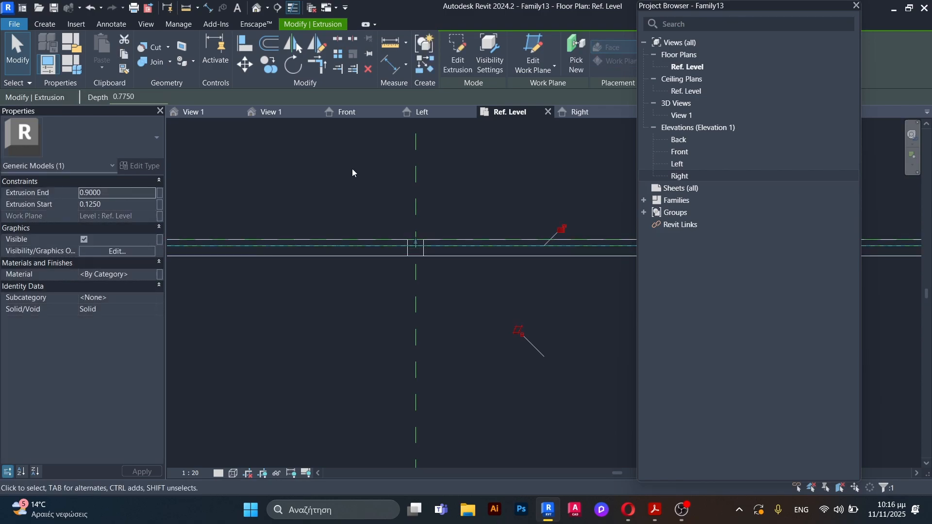
# Step: Pull the main body extrusion's right and front faces in to their inner reference planes and lock them there
pyautogui.scroll(-3, 360, 213)
pyautogui.scroll(5, 608, 297)
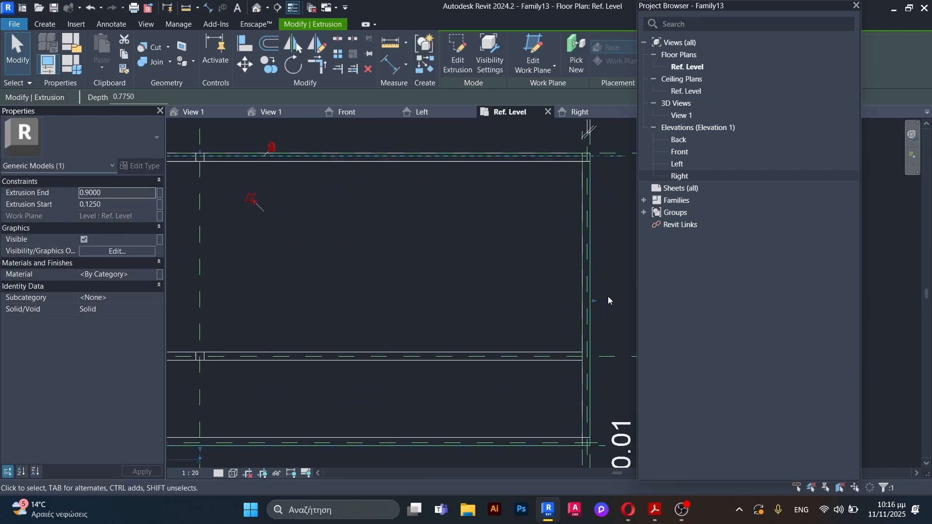
pyautogui.moveTo(580, 304); pyautogui.dragTo(575, 305)
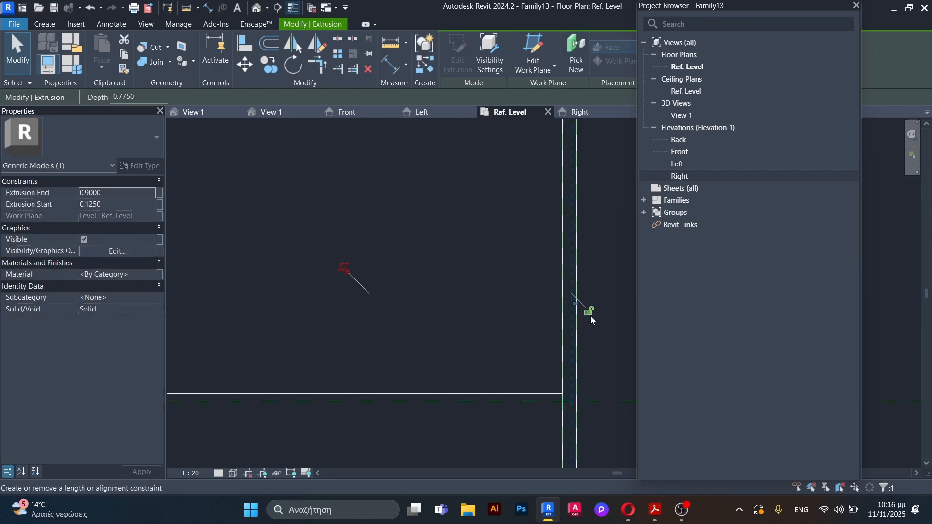
pyautogui.scroll(-3, 569, 206)
pyautogui.scroll(4, 344, 311)
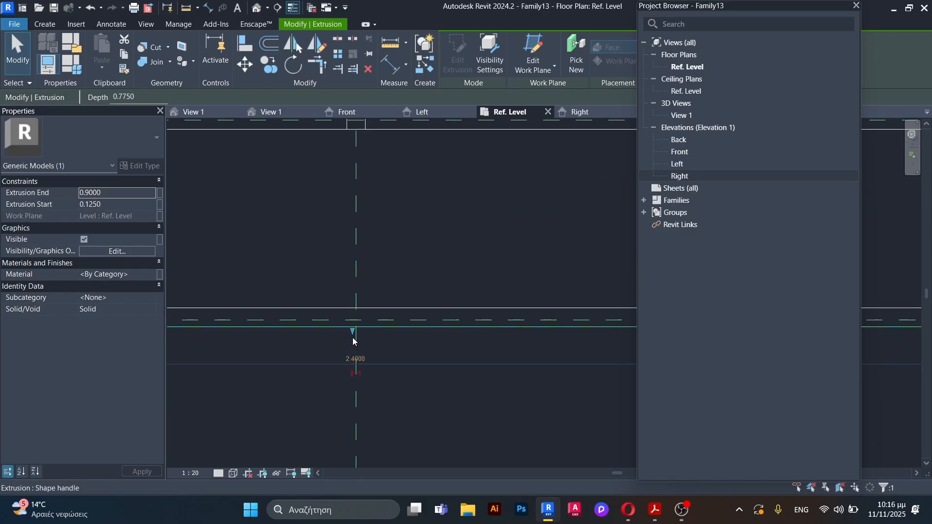
pyautogui.moveTo(356, 335); pyautogui.dragTo(355, 321)
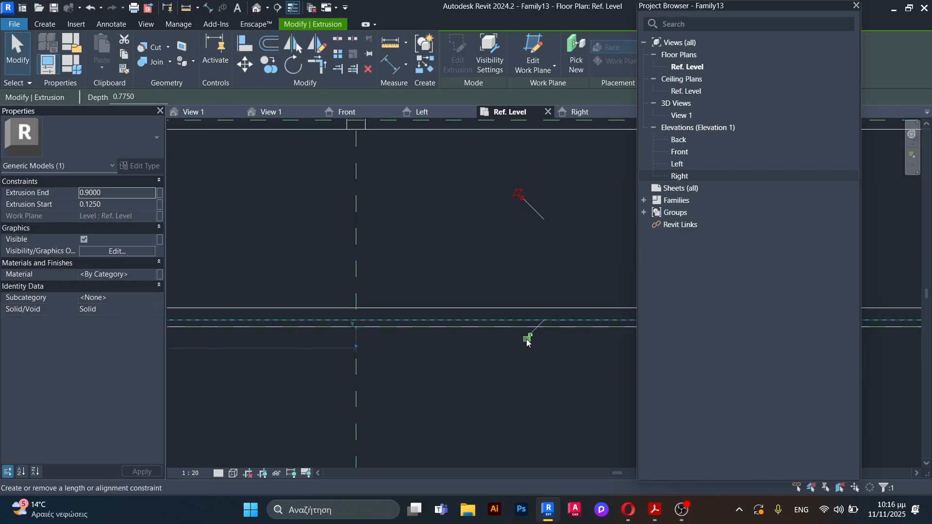
# Step: Pull the main body extrusion's left face in to the inner left reference plane and deselect the extrusion
pyautogui.scroll(-3, 559, 343)
pyautogui.scroll(-3, 589, 348)
pyautogui.scroll(5, 379, 299)
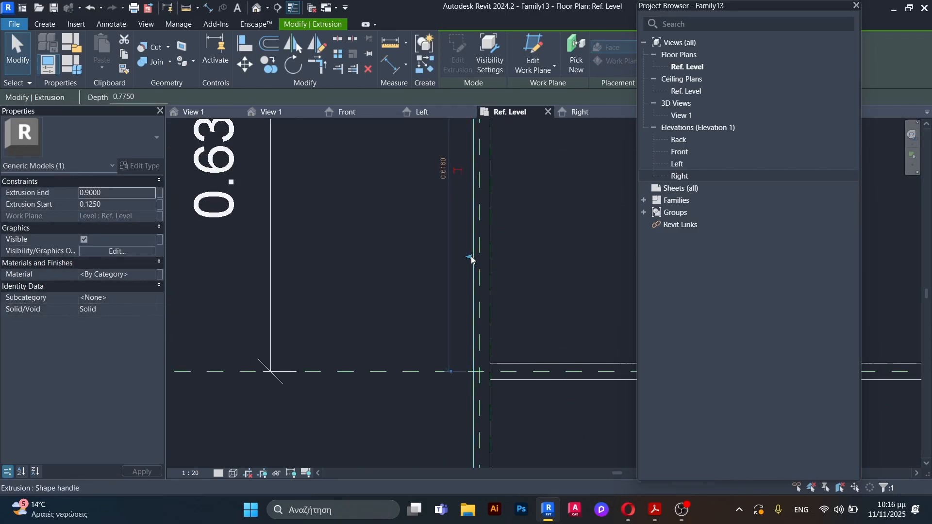
pyautogui.moveTo(471, 255); pyautogui.dragTo(480, 258)
pyautogui.scroll(-3, 464, 278)
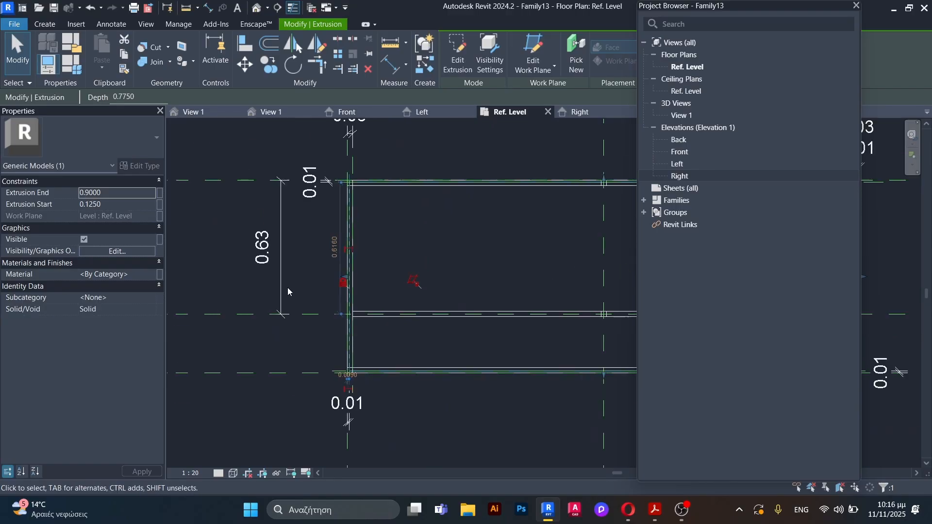
pyautogui.click(270, 295)
pyautogui.scroll(-3, 271, 296)
# Step: Examine the counter's main body, panels and legs from several sides in the 3D view
pyautogui.click(281, 112)
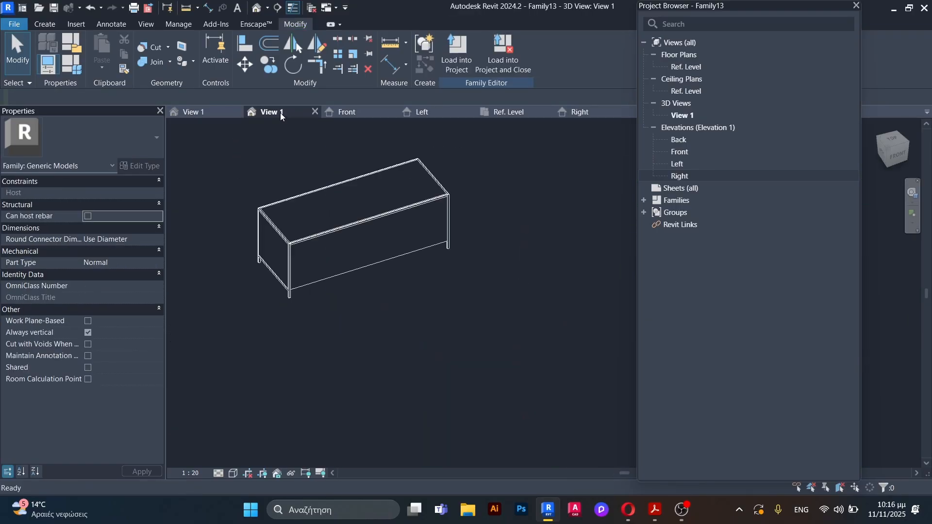
pyautogui.keyDown('shift'); pyautogui.moveTo(327, 315); pyautogui.dragTo(500, 262, button='middle'); pyautogui.keyUp('shift')
pyautogui.scroll(4, 296, 226)
pyautogui.scroll(-3, 324, 292)
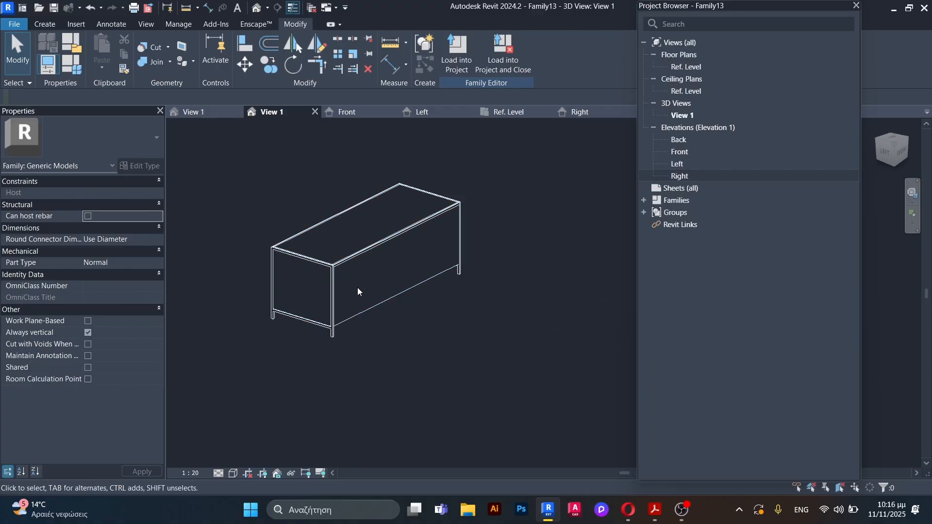
pyautogui.keyDown('shift'); pyautogui.moveTo(358, 290); pyautogui.dragTo(400, 241, button='middle'); pyautogui.keyUp('shift')
pyautogui.keyDown('shift'); pyautogui.moveTo(198, 271); pyautogui.dragTo(391, 312, button='middle'); pyautogui.keyUp('shift')
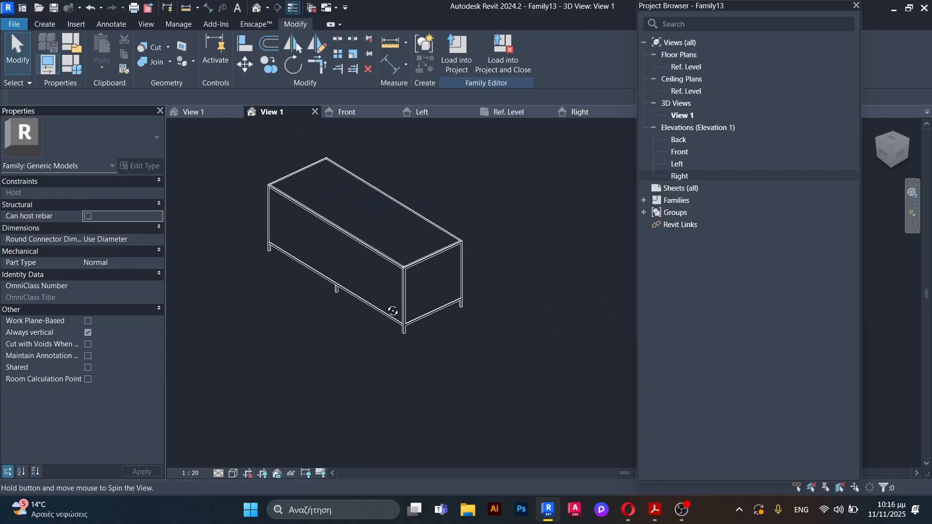
pyautogui.scroll(5, 302, 327)
pyautogui.keyDown('shift'); pyautogui.moveTo(301, 327); pyautogui.dragTo(362, 273, button='middle'); pyautogui.keyUp('shift')
pyautogui.scroll(-4, 362, 272)
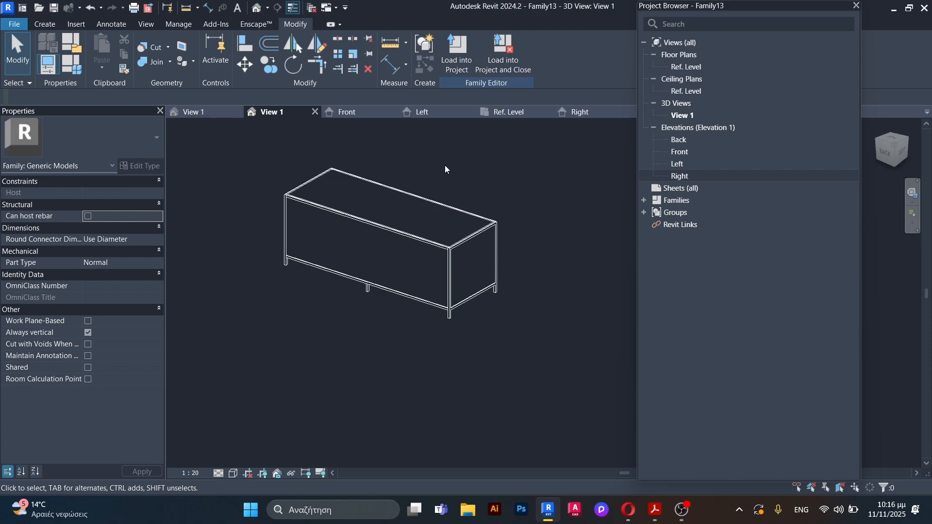
# Step: In the Ref. Level plan, draw a vertical reference plane across the counter about 0.61 m right of the centre plane
pyautogui.click(503, 112)
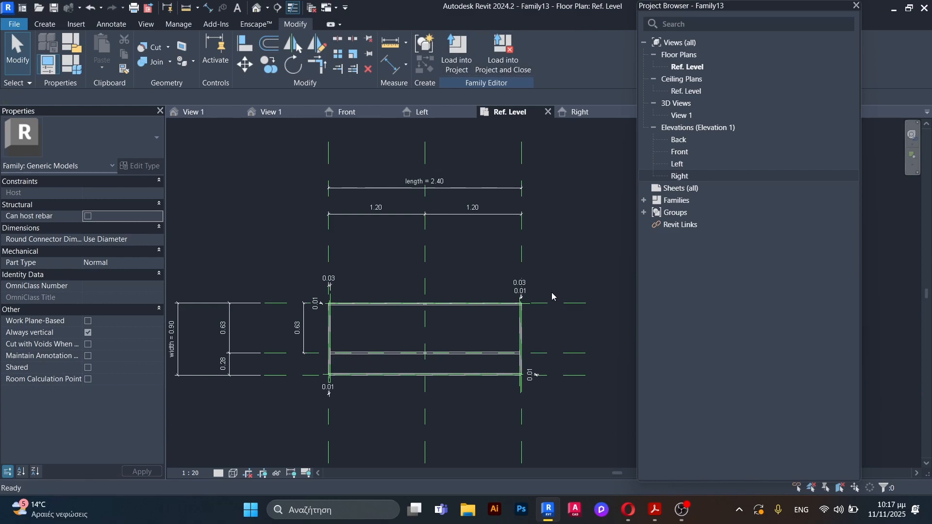
pyautogui.press('r')
pyautogui.press('p')
pyautogui.scroll(3, 549, 299)
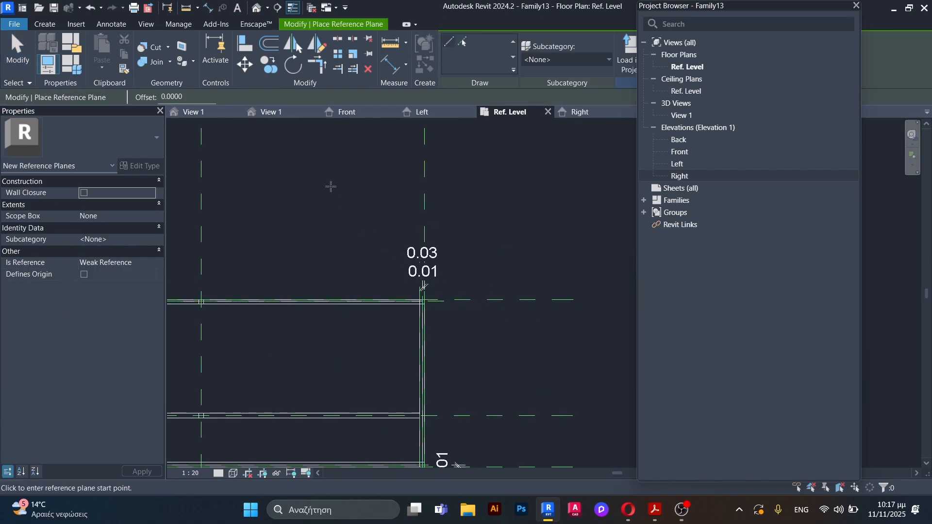
pyautogui.scroll(-3, 357, 206)
pyautogui.click(338, 201)
pyautogui.click(339, 360)
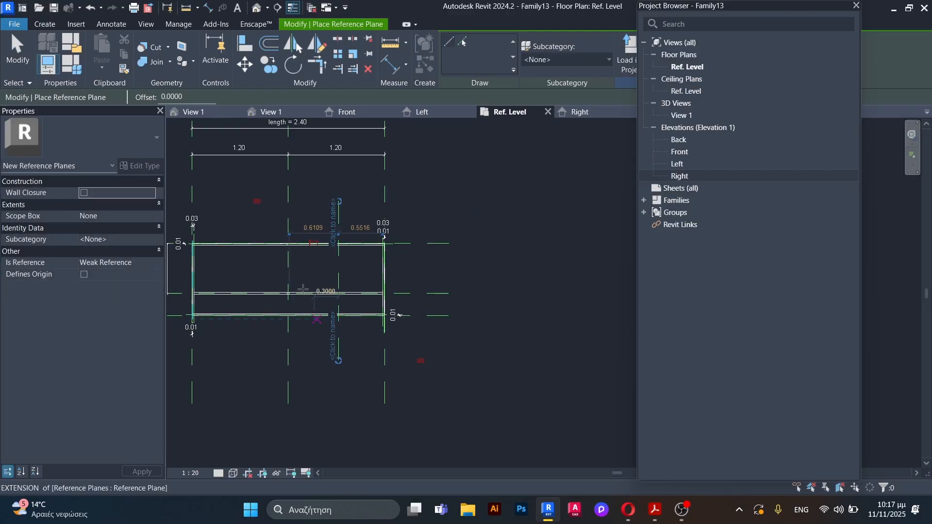
pyautogui.scroll(2, 311, 228)
pyautogui.scroll(-2, 272, 189)
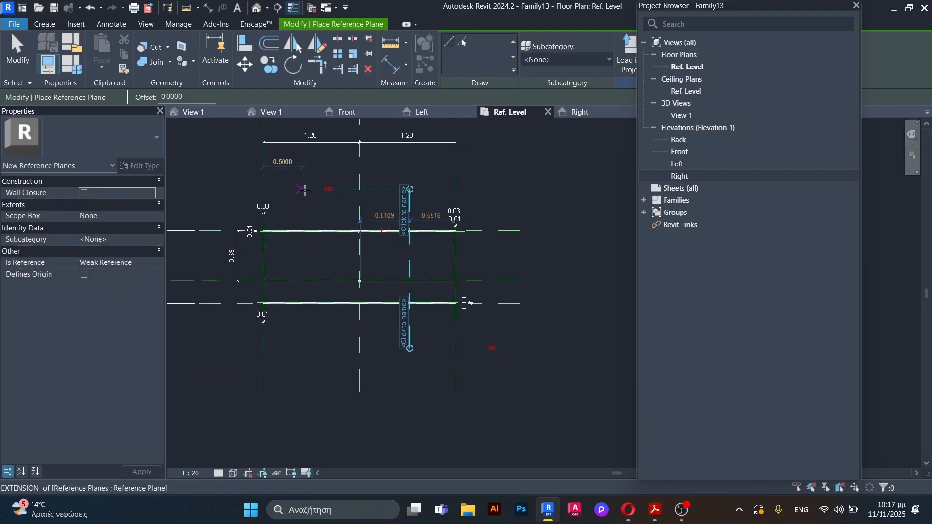
# Step: Draw two more vertical reference planes across the counter between the outer left plane and the centre plane
pyautogui.click(303, 189)
pyautogui.click(301, 348)
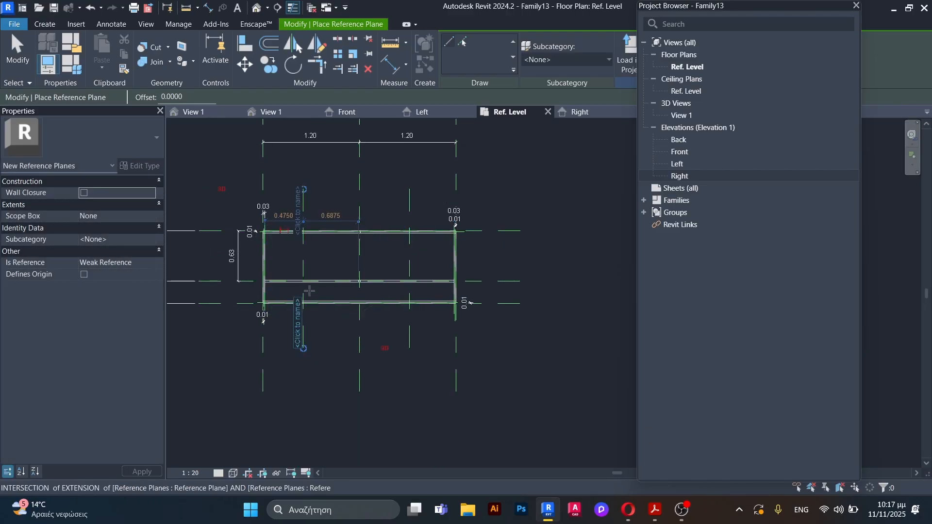
pyautogui.click(344, 189)
pyautogui.click(337, 346)
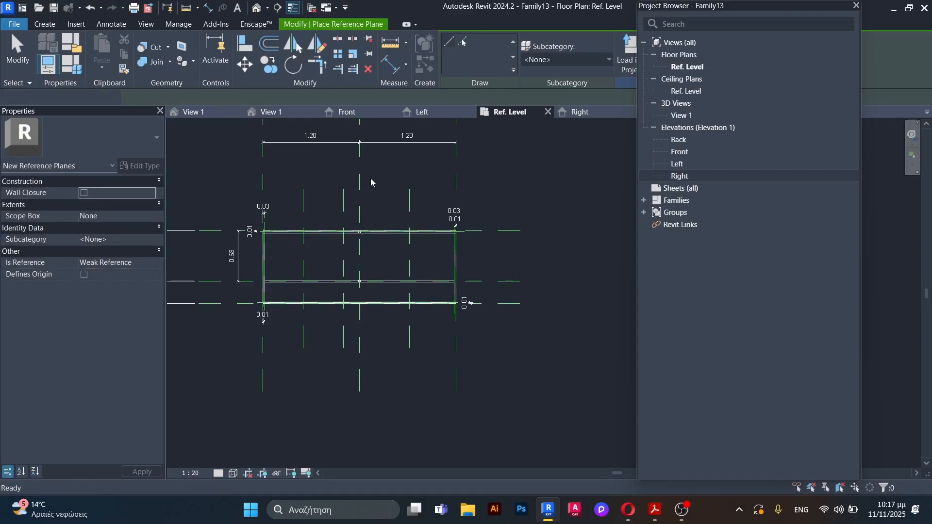
pyautogui.press('Escape')
pyautogui.press('Escape')
# Step: Place an aligned dimension between the outer right reference plane and the nearest new vertical plane, above the counter
pyautogui.press('d')
pyautogui.press('i')
pyautogui.scroll(3, 427, 172)
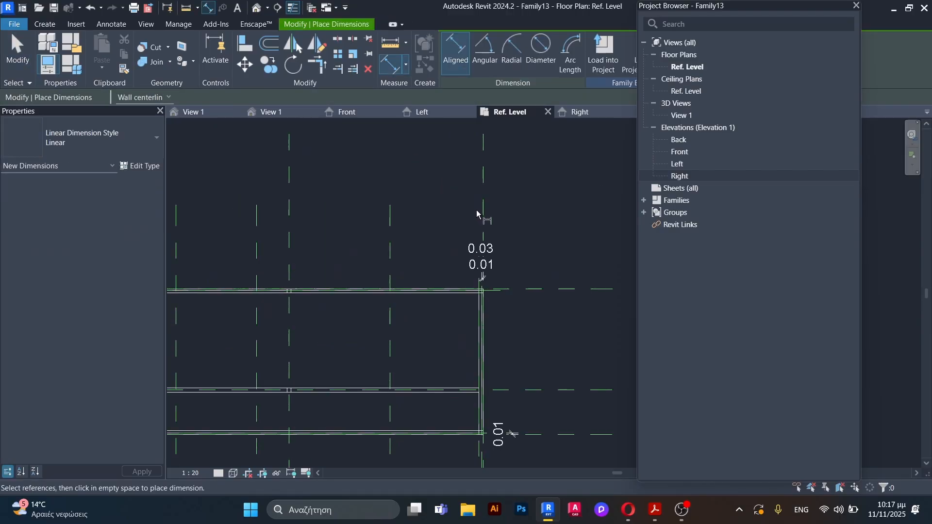
pyautogui.click(457, 194)
pyautogui.click(392, 231)
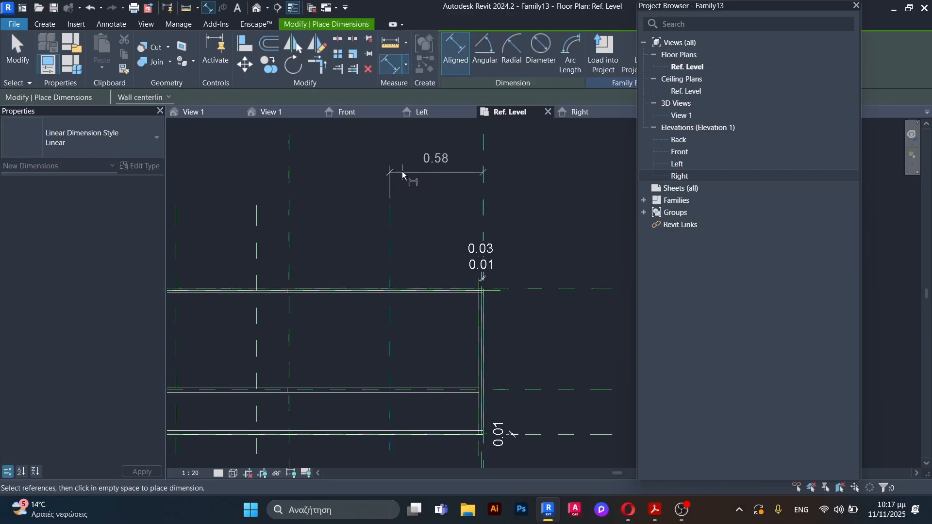
pyautogui.click(409, 179)
pyautogui.press('Escape')
pyautogui.press('Escape')
# Step: Set the distance from the outer right reference plane to the nearest new vertical plane to 0.6 m
pyautogui.click(390, 259)
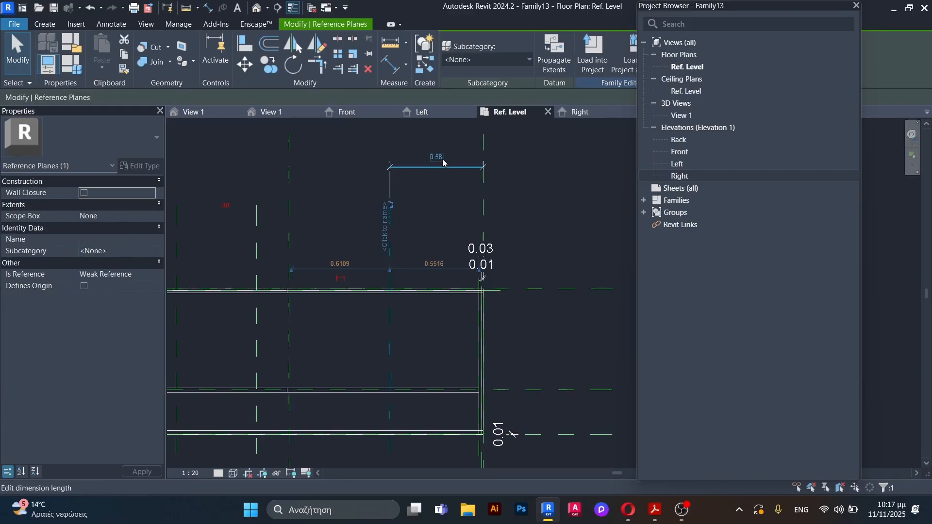
pyautogui.click(439, 154)
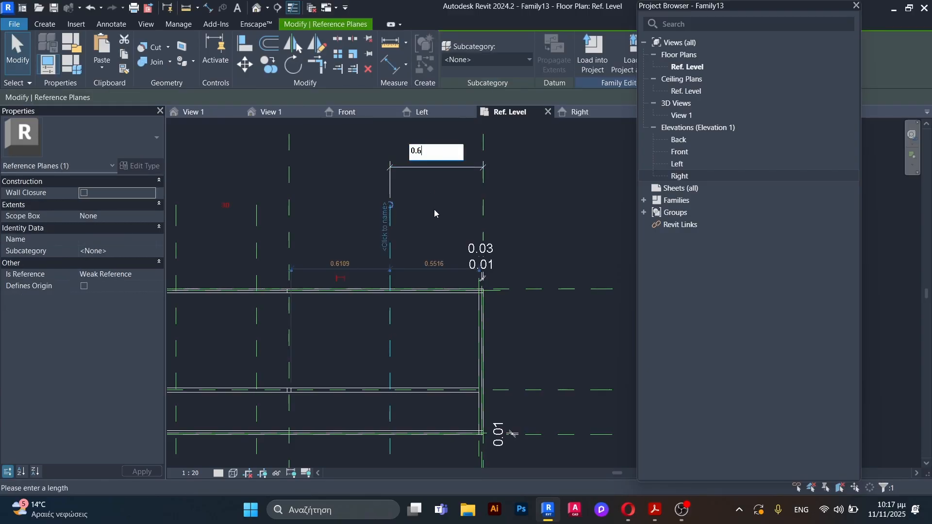
pyautogui.write('0.6')
pyautogui.press('Return')
pyautogui.scroll(-1, 443, 220)
pyautogui.press('Escape')
# Step: Place an aligned dimension from the right new vertical plane to the new plane just left of the centre plane
pyautogui.press('d')
pyautogui.press('l')
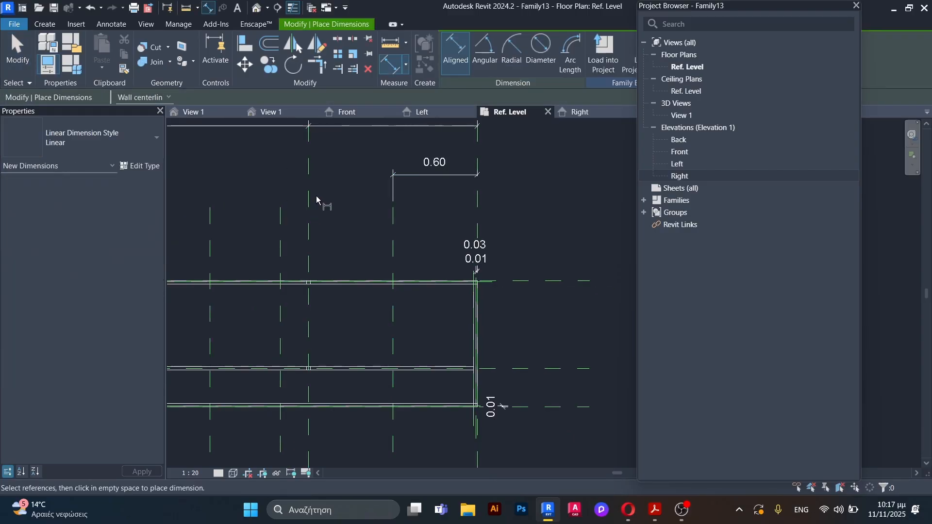
pyautogui.click(394, 260)
pyautogui.click(282, 228)
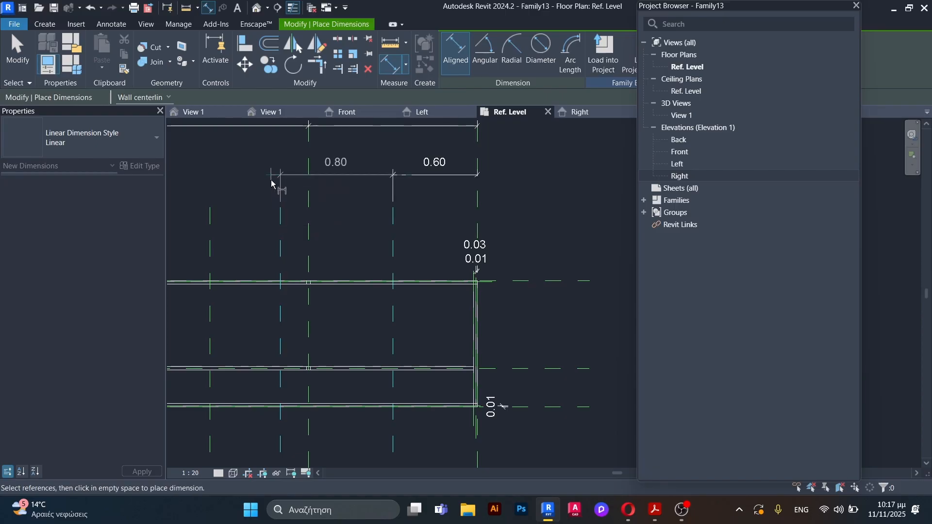
pyautogui.click(274, 184)
pyautogui.press('Escape')
pyautogui.press('Escape')
# Step: Set the spacing between the middle and right new vertical planes to 0.6 m
pyautogui.click(280, 242)
pyautogui.click(337, 162)
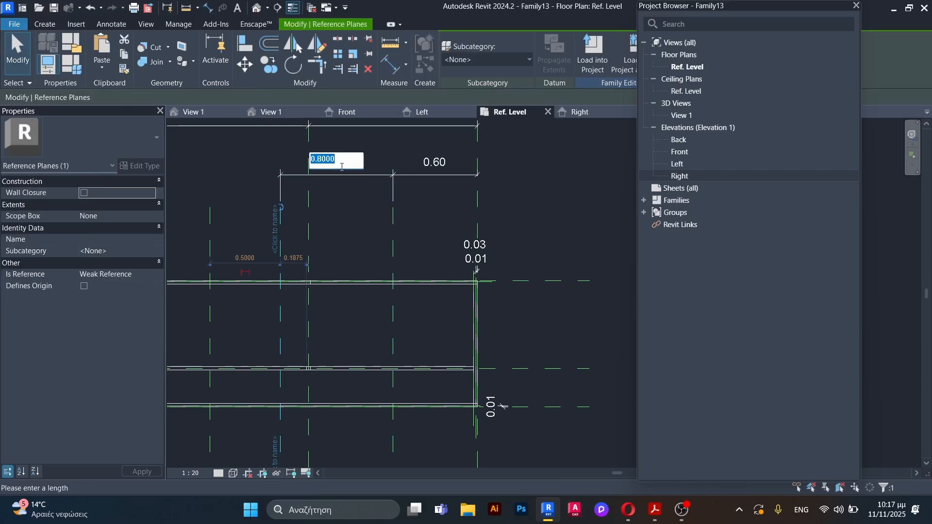
pyautogui.write('6')
pyautogui.press('Return')
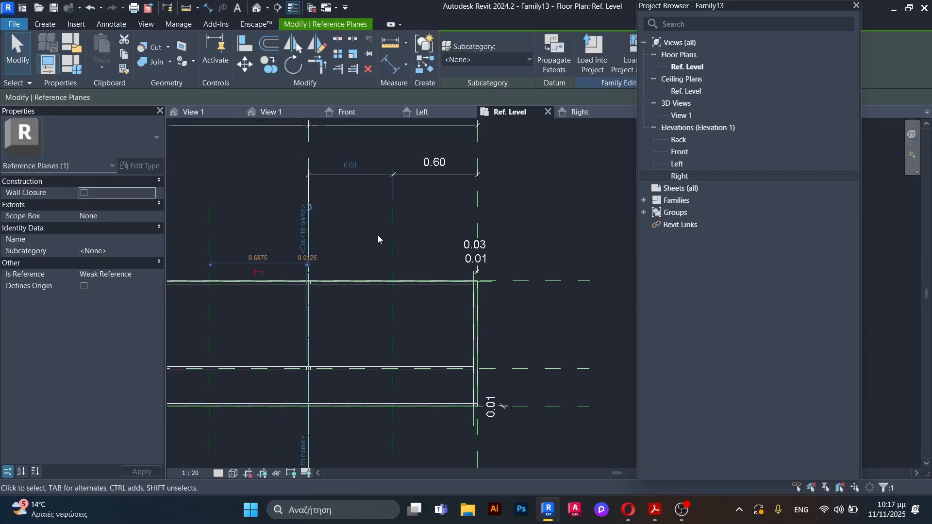
pyautogui.scroll(-1, 378, 235)
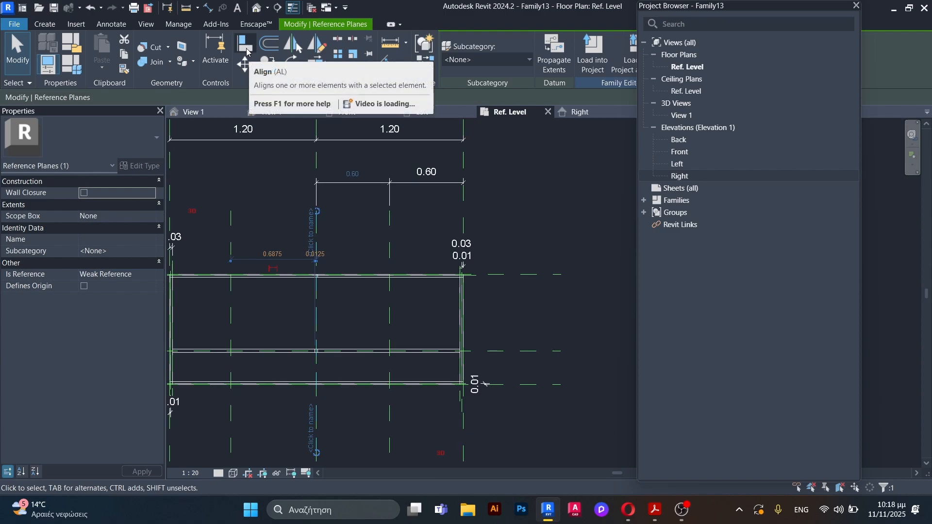
# Step: Place an aligned dimension between the centre plane and the leftmost new vertical plane, in line with the other spacings
pyautogui.press('Escape')
pyautogui.press('d')
pyautogui.press('i')
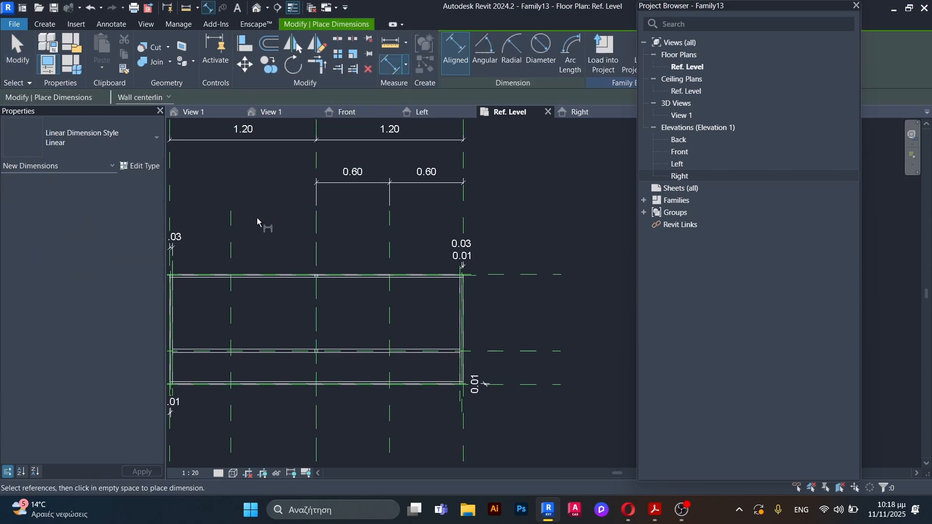
pyautogui.click(316, 239)
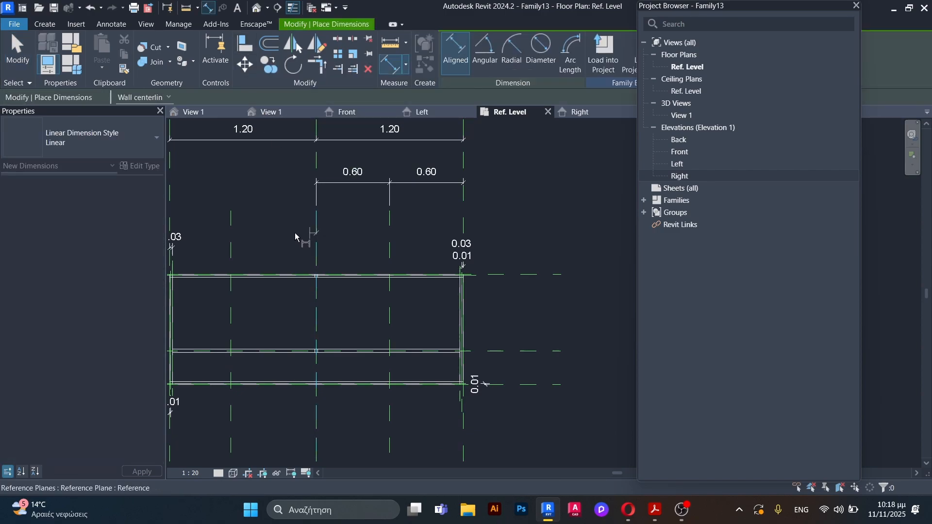
pyautogui.click(230, 232)
pyautogui.click(246, 185)
pyautogui.press('Escape')
# Step: Set the distance from the centre plane to the leftmost new vertical plane to 0.6 m
pyautogui.click(232, 222)
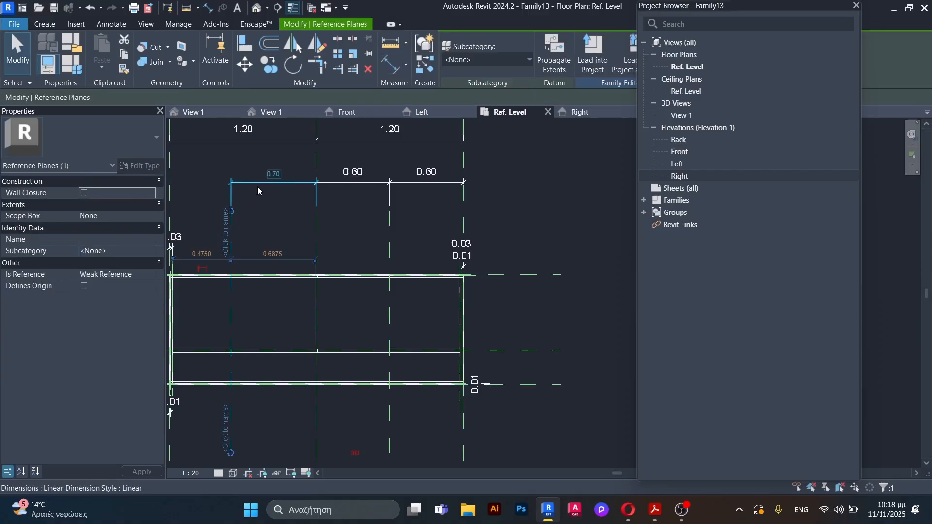
pyautogui.click(275, 171)
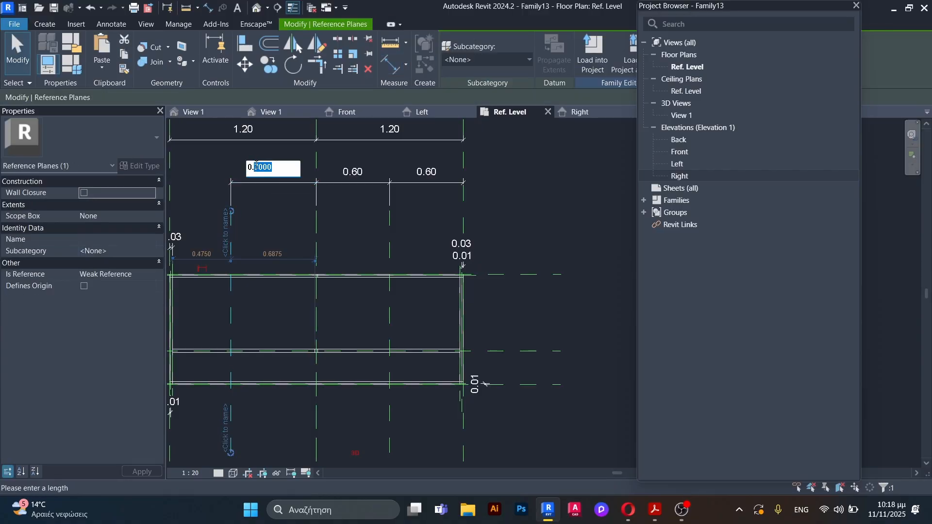
pyautogui.press('Return')
pyautogui.scroll(-3, 358, 245)
pyautogui.press('Escape')
pyautogui.scroll(2, 292, 240)
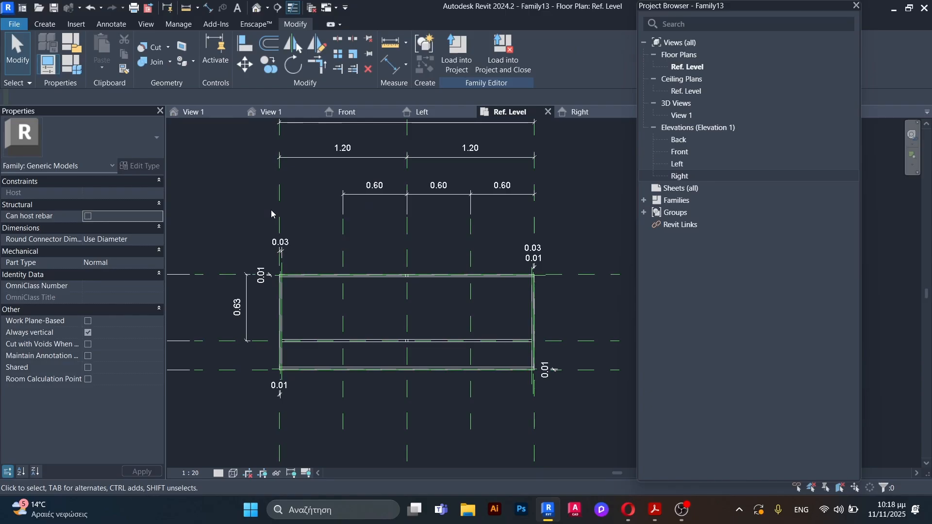
pyautogui.scroll(2, 488, 290)
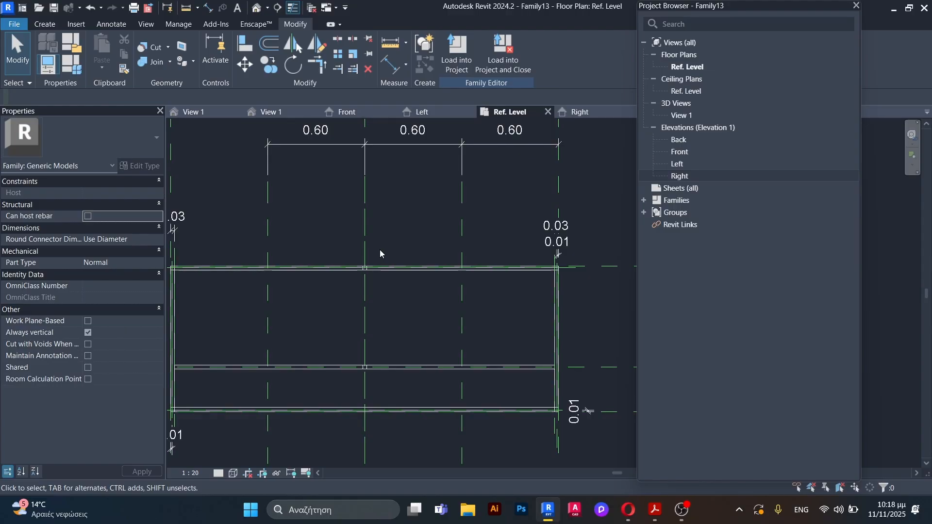
# Step: Draw two horizontal reference planes across the counter's right bay, each about 0.11 m inside the horizontal planes bounding its 0.63 m depth
pyautogui.scroll(1, 496, 280)
pyautogui.moveTo(511, 331); pyautogui.dragTo(415, 238, button='middle')
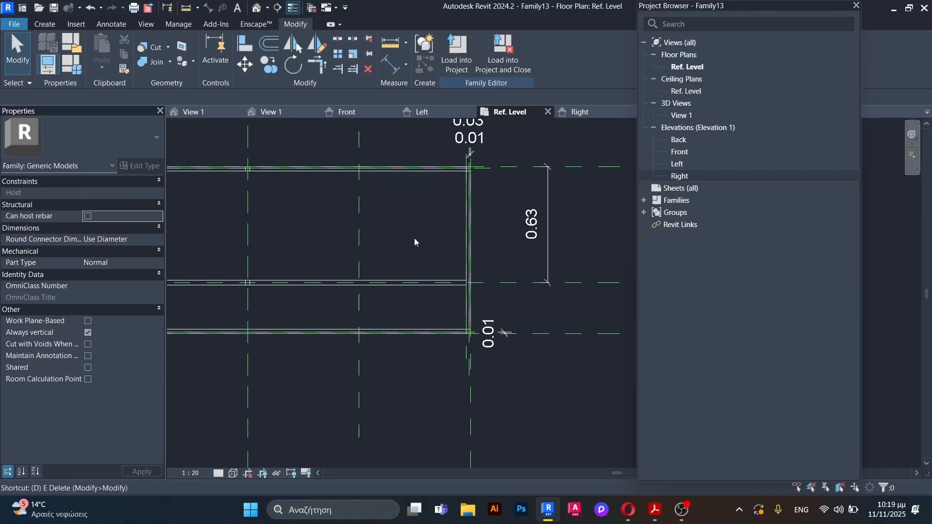
pyautogui.press('r')
pyautogui.press('p')
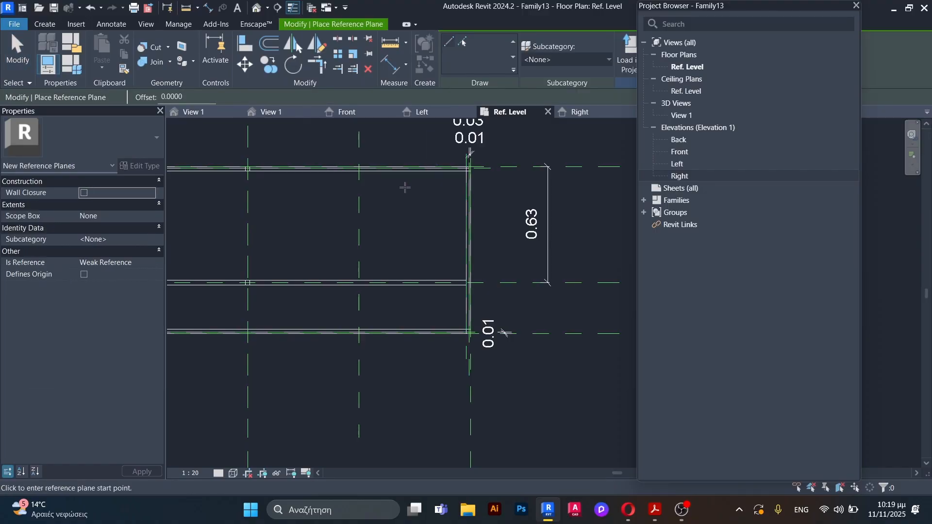
pyautogui.click(360, 186)
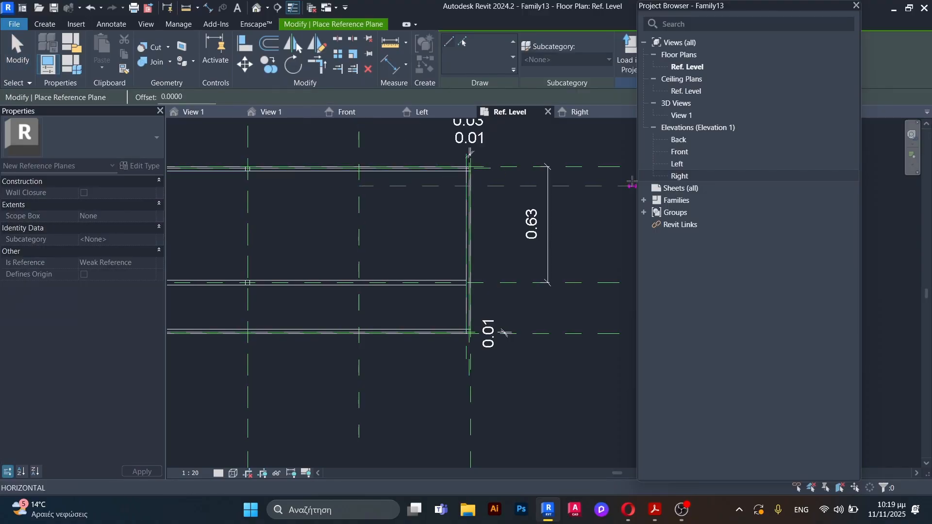
pyautogui.click(596, 186)
pyautogui.click(360, 262)
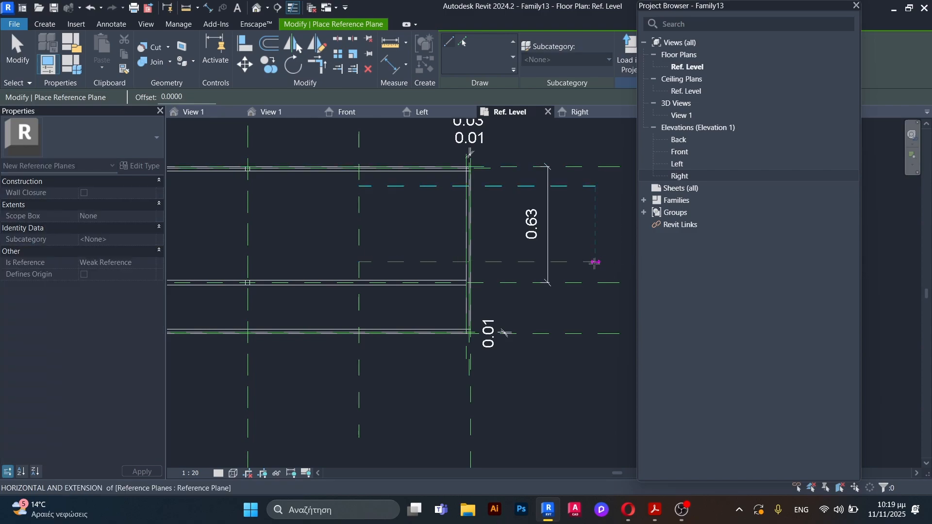
pyautogui.click(595, 262)
pyautogui.press('Escape')
# Step: Place an aligned dimension between the counter's upper edge plane and the upper new horizontal plane, right of the counter
pyautogui.press('d')
pyautogui.press('i')
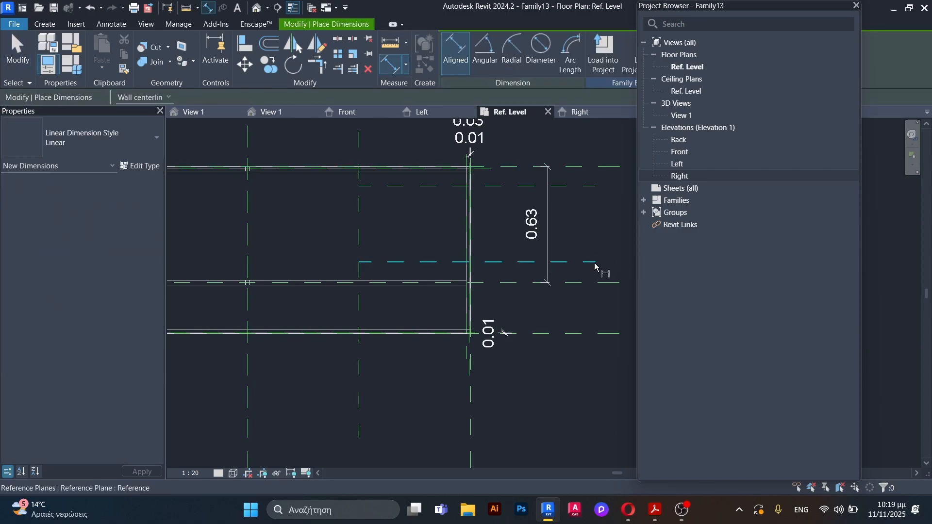
pyautogui.click(528, 186)
pyautogui.click(527, 168)
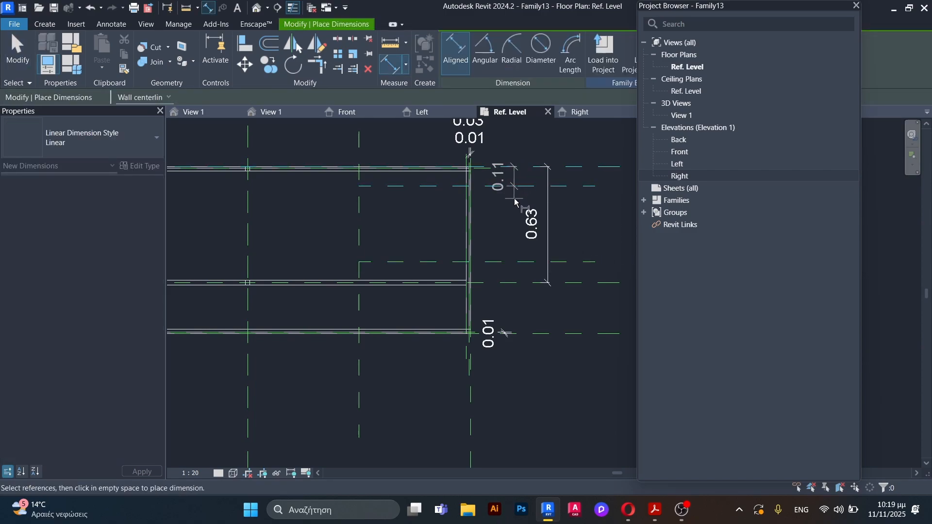
pyautogui.click(602, 222)
pyautogui.press('Escape')
# Step: Set the upper new horizontal plane's distance from the counter's upper edge plane to 0.0875 m
pyautogui.scroll(1, 561, 192)
pyautogui.click(562, 186)
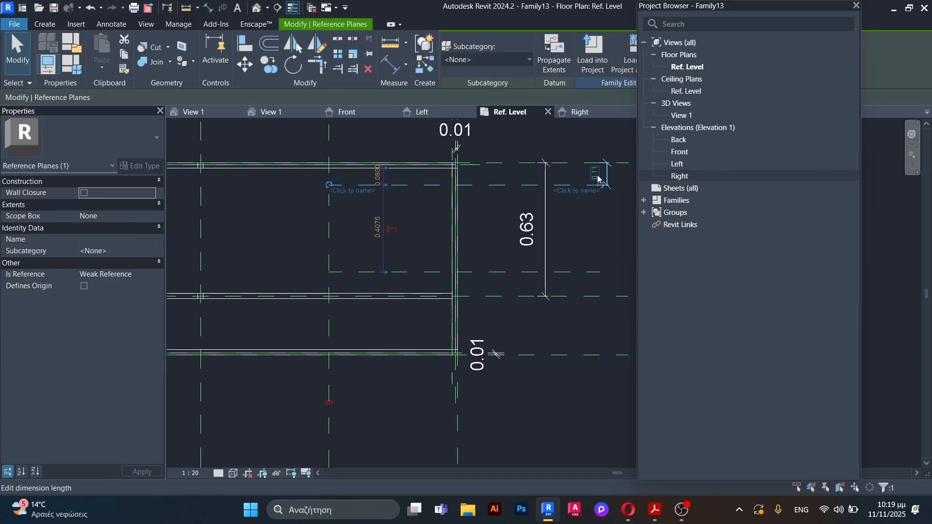
pyautogui.click(599, 173)
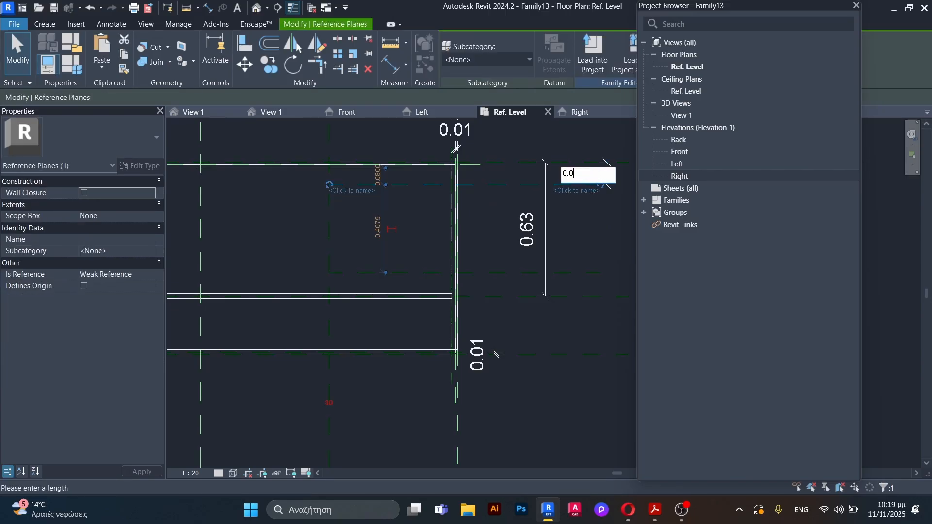
pyautogui.write('0.0875')
pyautogui.press('Return')
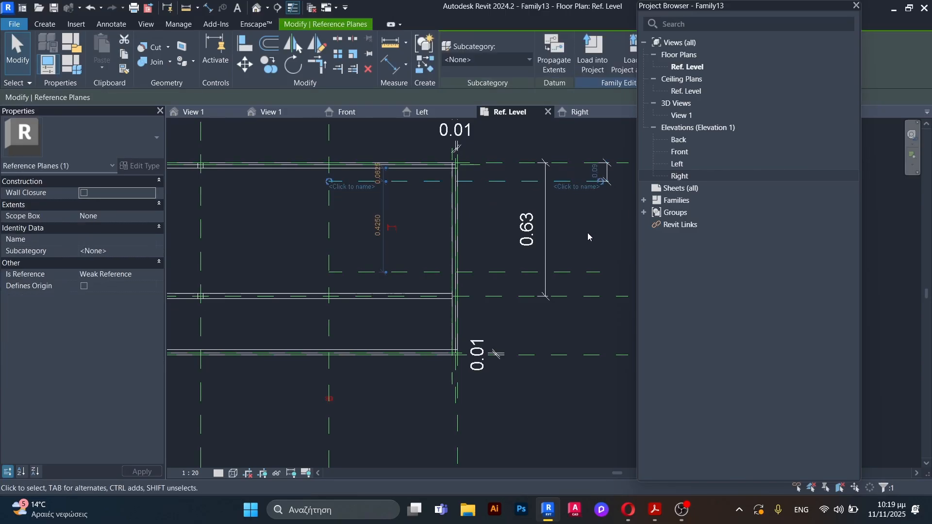
pyautogui.click(588, 232)
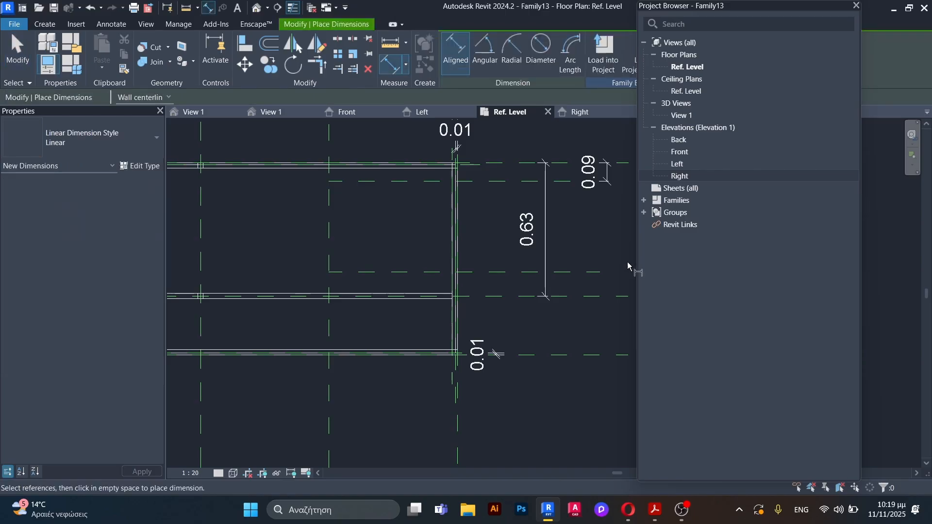
# Step: Place an aligned dimension between the lower new horizontal plane and the reference plane just below it
pyautogui.click(593, 276)
pyautogui.click(599, 292)
pyautogui.click(606, 237)
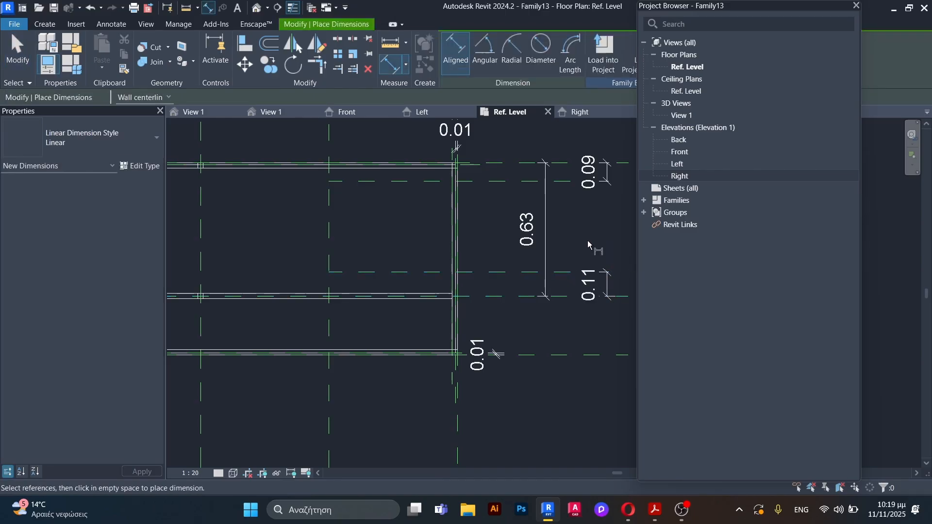
pyautogui.press('Escape')
# Step: Set the lower new horizontal plane's distance from the reference plane just below it to 0.09 m
pyautogui.click(566, 272)
pyautogui.scroll(3, 613, 289)
pyautogui.click(577, 284)
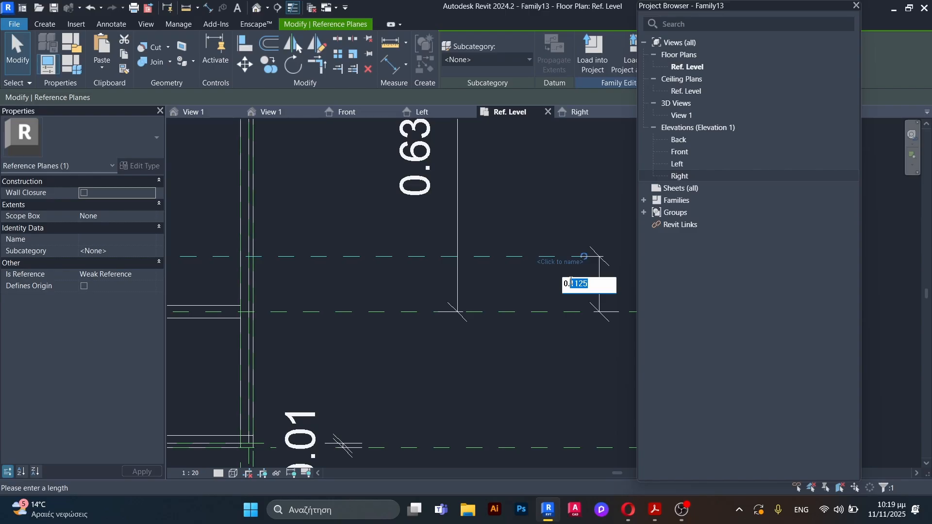
pyautogui.press('Return')
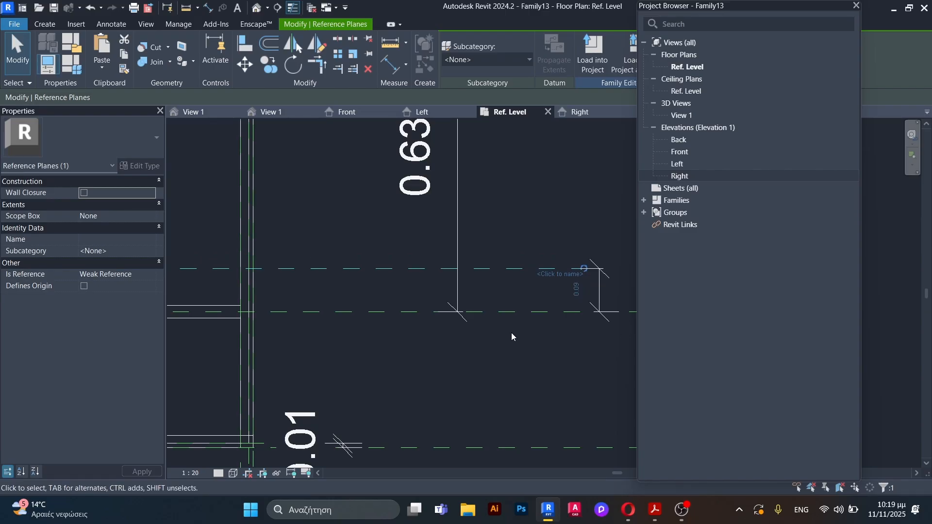
pyautogui.click(511, 333)
pyautogui.scroll(-5, 551, 345)
pyautogui.scroll(2, 454, 322)
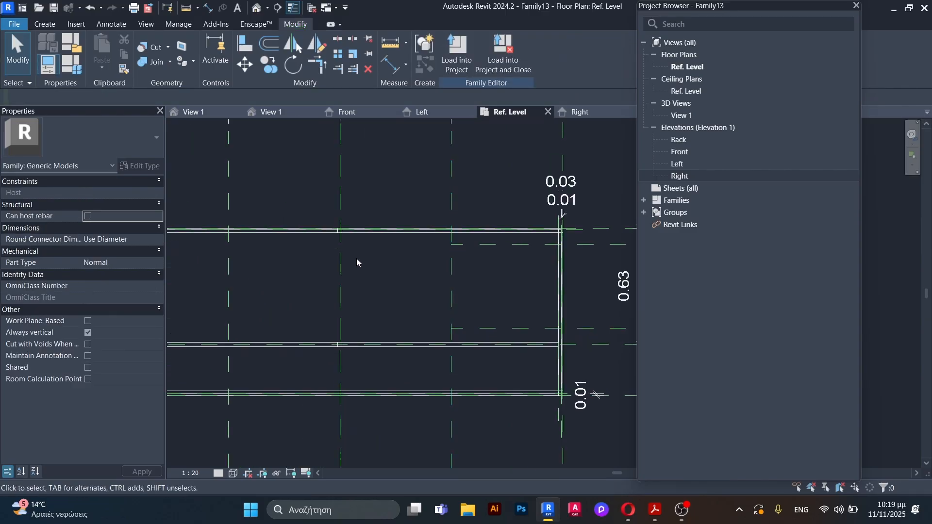
# Step: Start a void extrusion and sketch a rectangle between the two new horizontal planes, from the right new vertical plane to the counter's right end
pyautogui.scroll(-2, 354, 250)
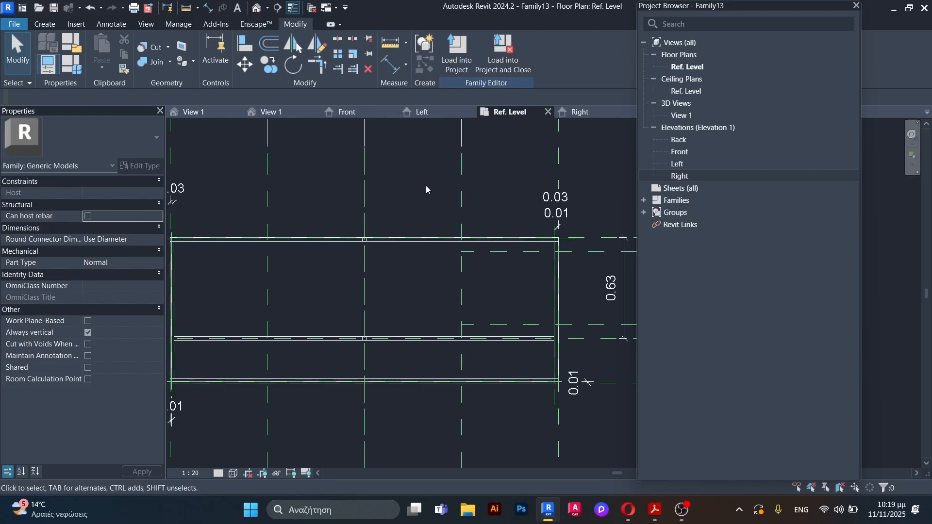
pyautogui.click(44, 24)
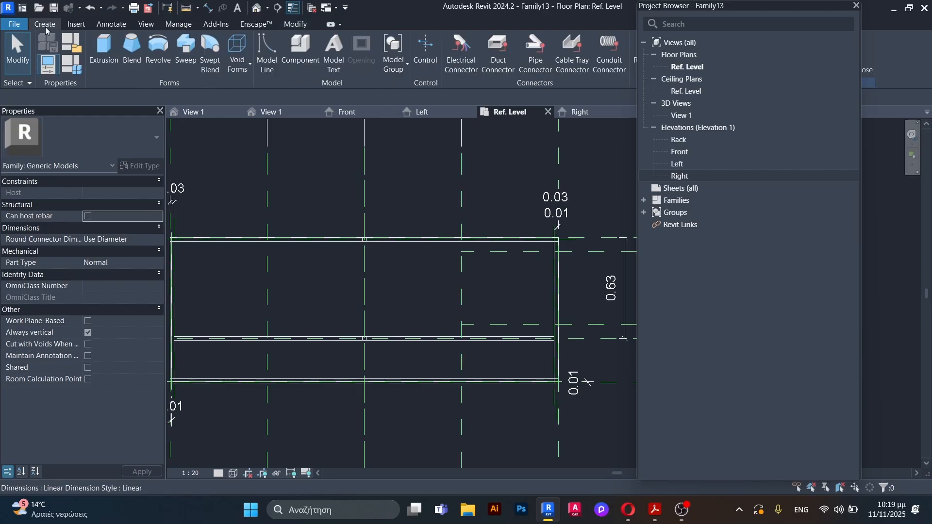
pyautogui.click(238, 57)
pyautogui.click(268, 87)
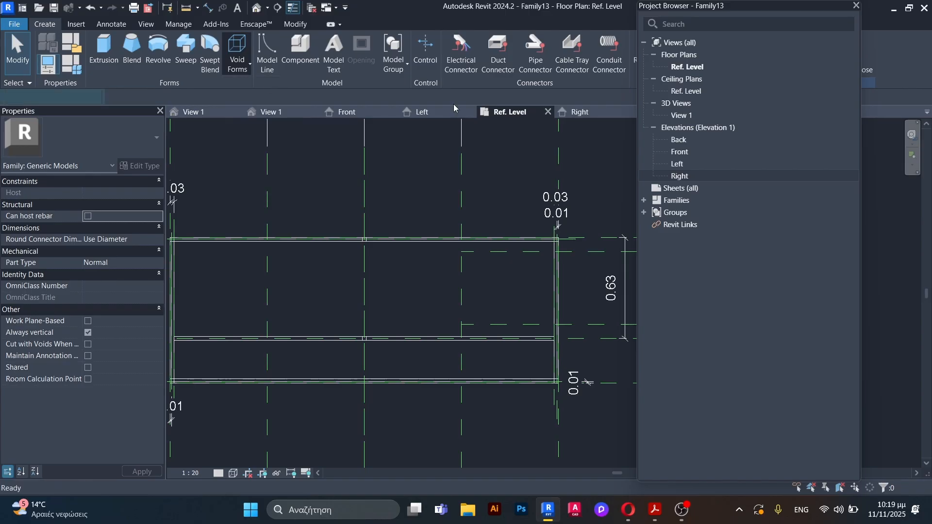
pyautogui.click(489, 42)
pyautogui.scroll(3, 544, 305)
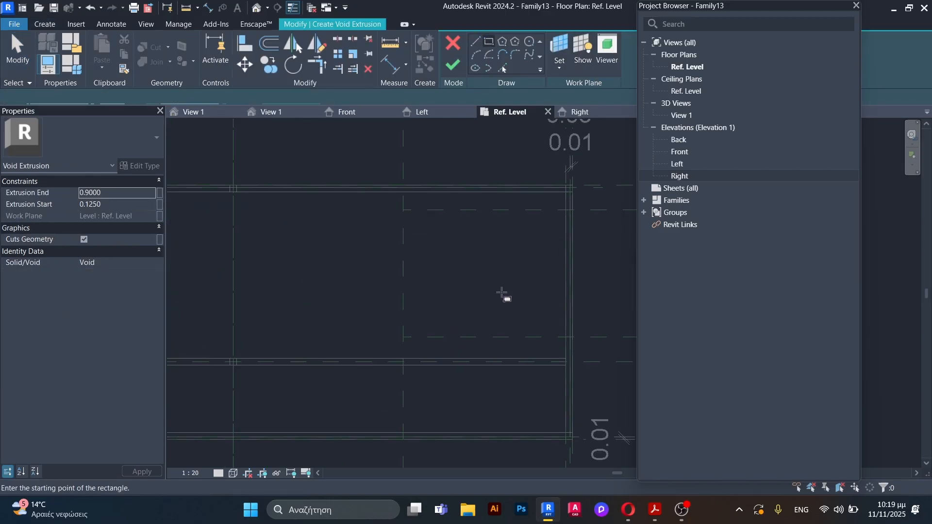
pyautogui.click(403, 210)
pyautogui.scroll(2, 581, 347)
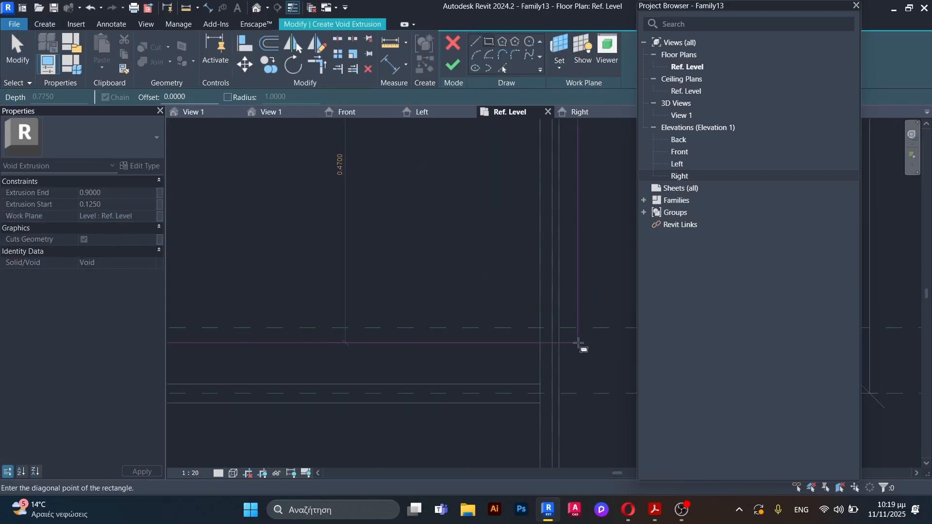
pyautogui.click(560, 328)
pyautogui.scroll(-2, 411, 277)
pyautogui.press('Escape')
pyautogui.press('Escape')
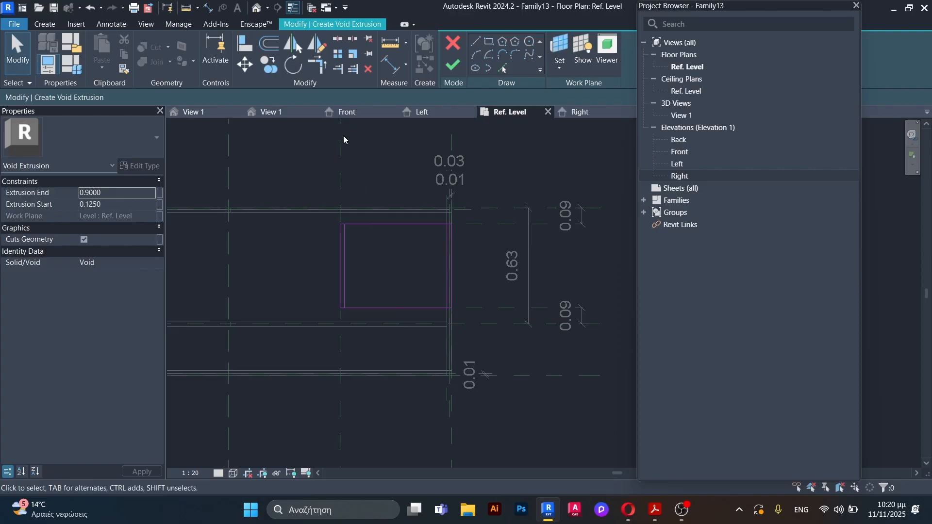
# Step: Trim the void sketch's horizontal lines to the two inner vertical lines and delete the leftover outer vertical lines
pyautogui.press('t')
pyautogui.press('r')
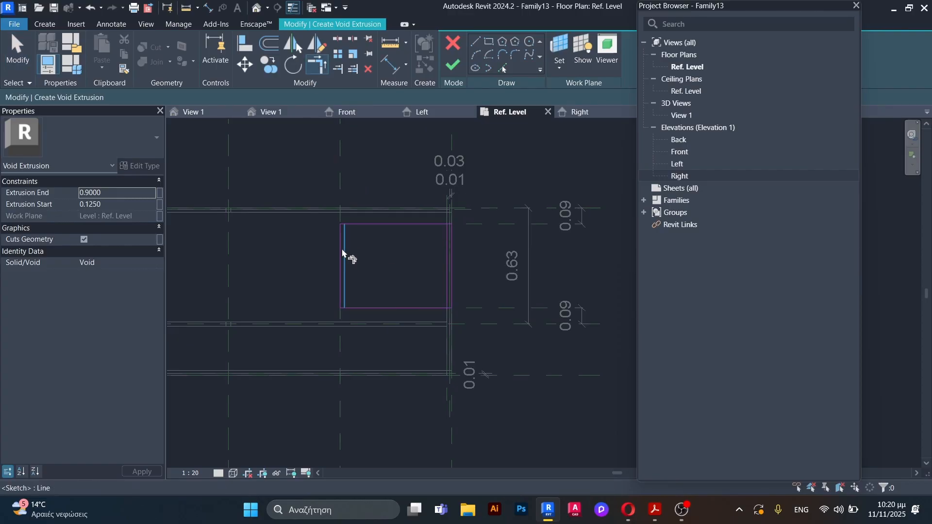
pyautogui.scroll(2, 343, 241)
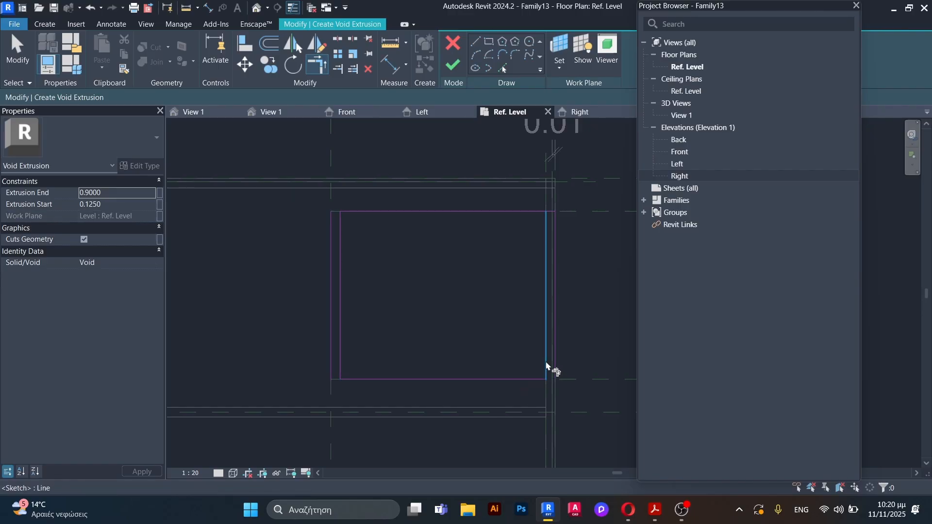
pyautogui.press('Escape')
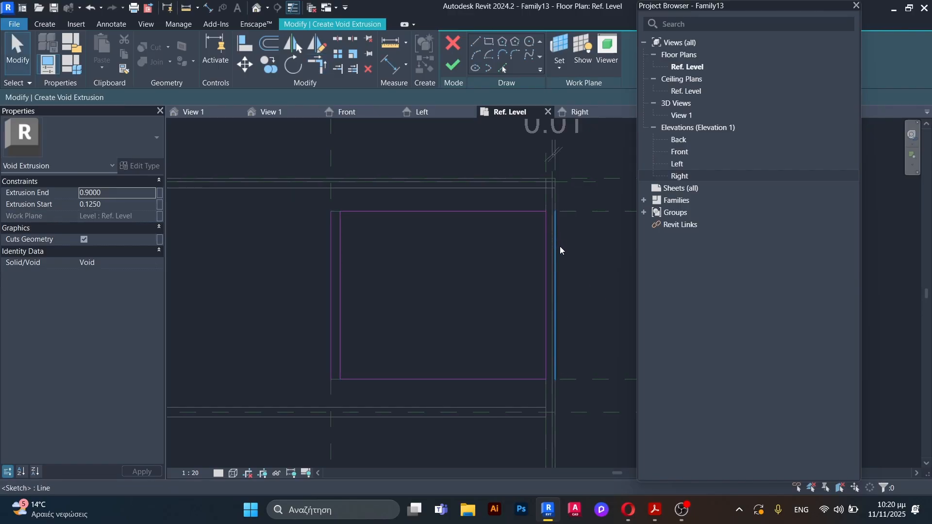
pyautogui.click(559, 246)
pyautogui.press('Delete')
pyautogui.click(333, 284)
pyautogui.press('Delete')
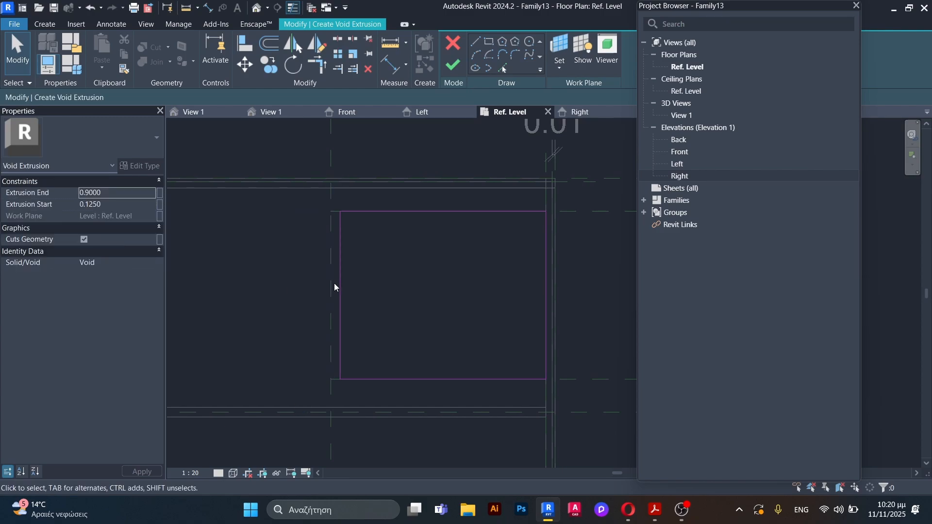
# Step: Set the void extrusion's start to 0.7 and its end to 0.92, and finish the sketch
pyautogui.scroll(-2, 357, 215)
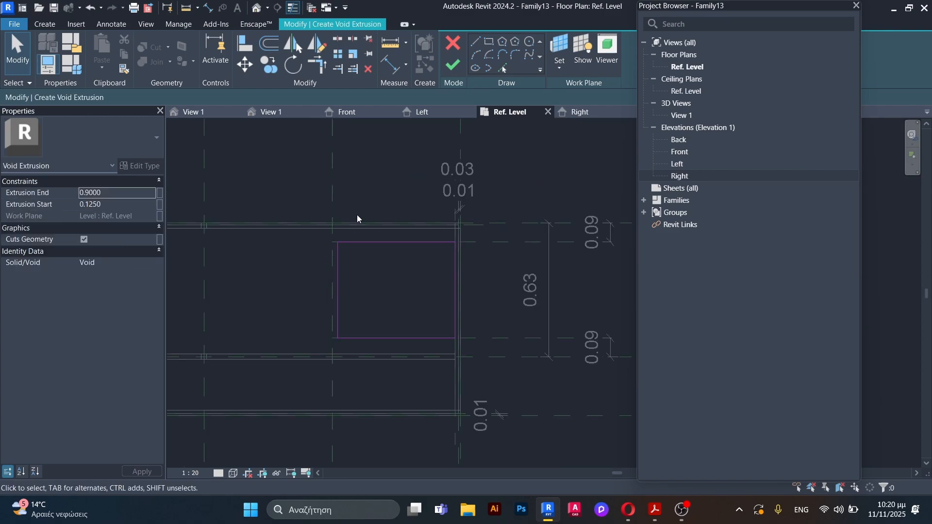
pyautogui.click(114, 206)
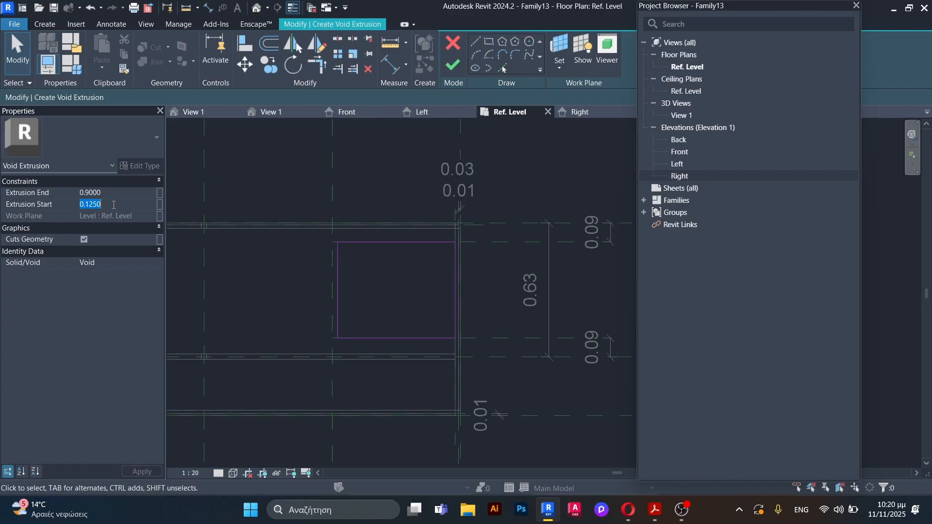
pyautogui.write('0.9')
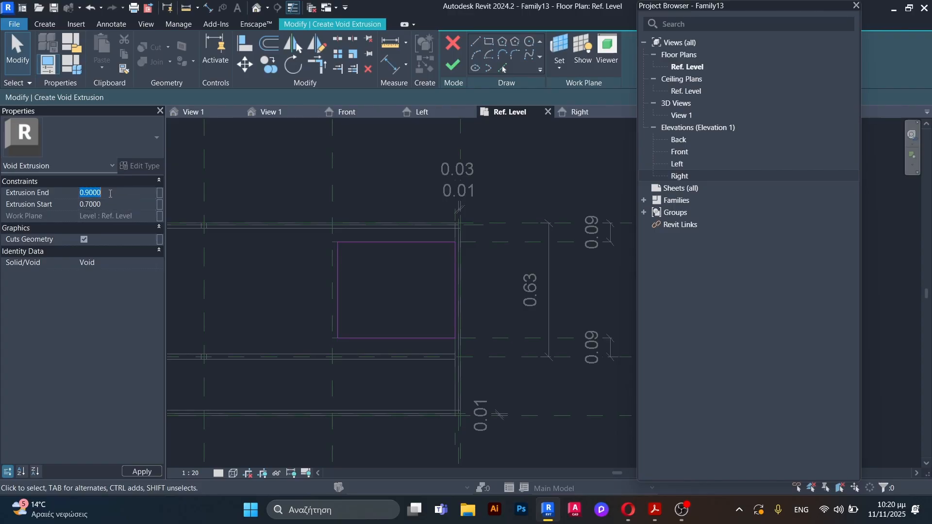
pyautogui.write('200')
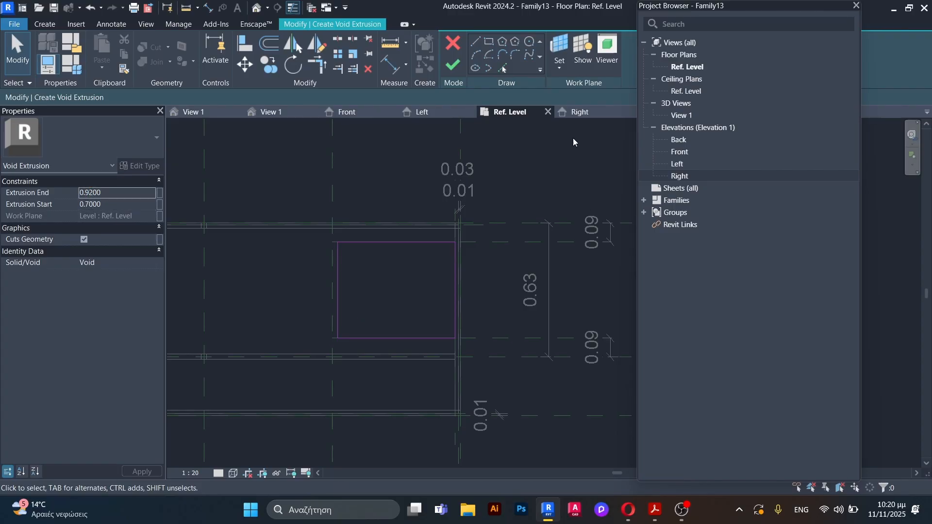
pyautogui.click(453, 65)
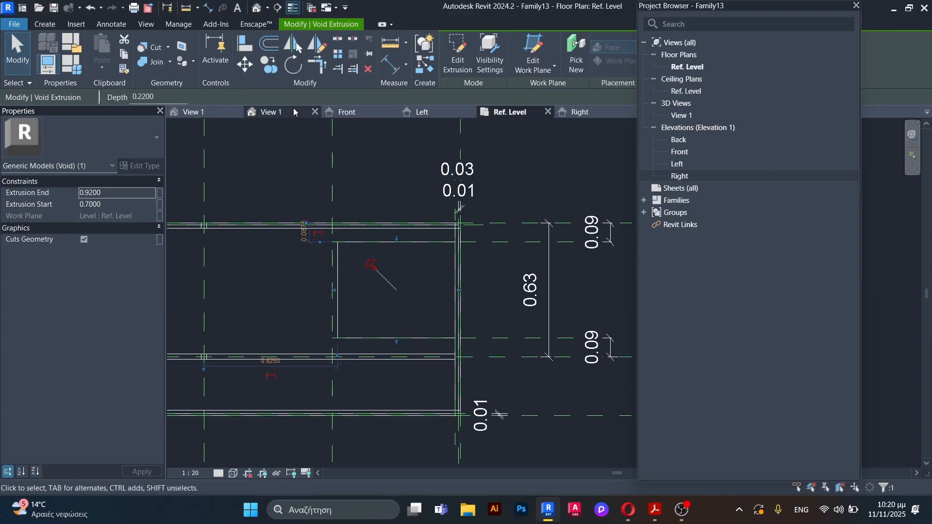
# Step: Examine the void cut at the end of the counter in the 3D view
pyautogui.click(270, 112)
pyautogui.press('Escape')
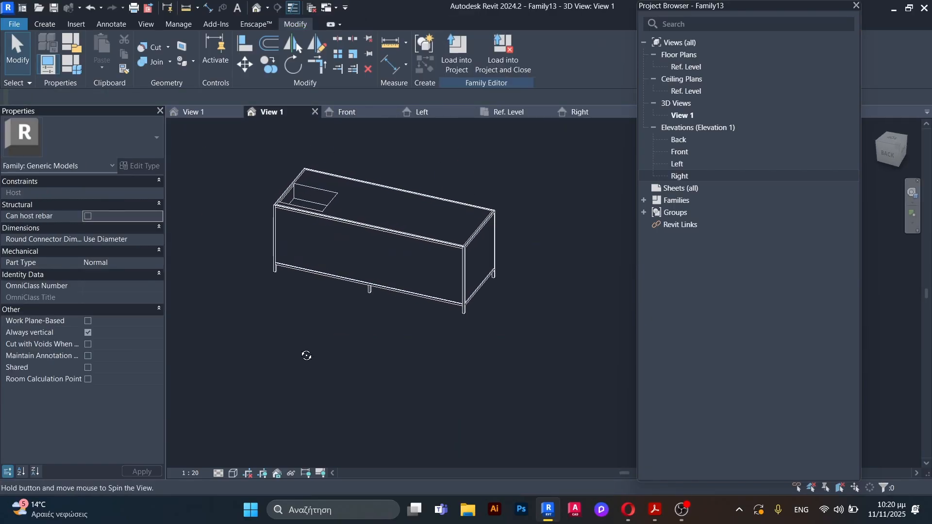
pyautogui.scroll(3, 290, 214)
pyautogui.keyDown('shift'); pyautogui.moveTo(289, 214); pyautogui.dragTo(241, 249, button='middle'); pyautogui.keyUp('shift')
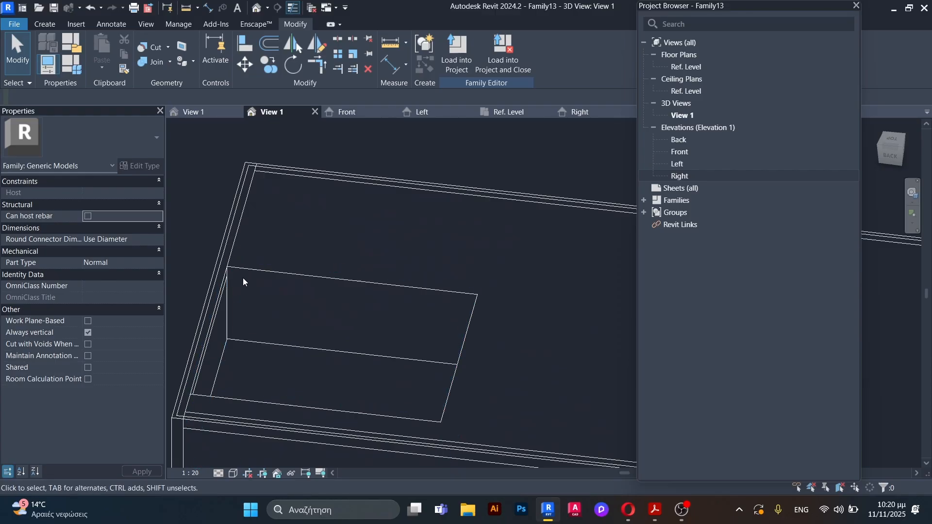
pyautogui.keyDown('shift'); pyautogui.moveTo(244, 311); pyautogui.dragTo(225, 325, button='middle'); pyautogui.keyUp('shift')
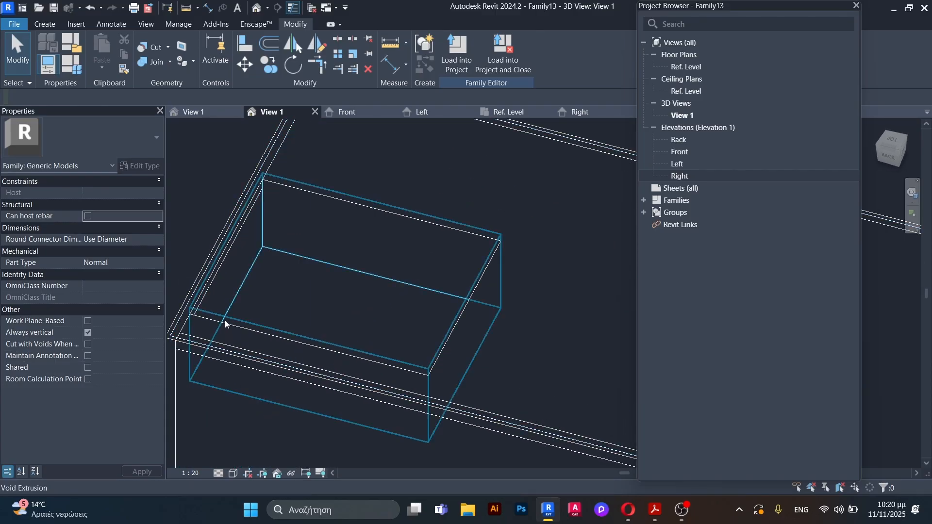
pyautogui.scroll(-5, 225, 321)
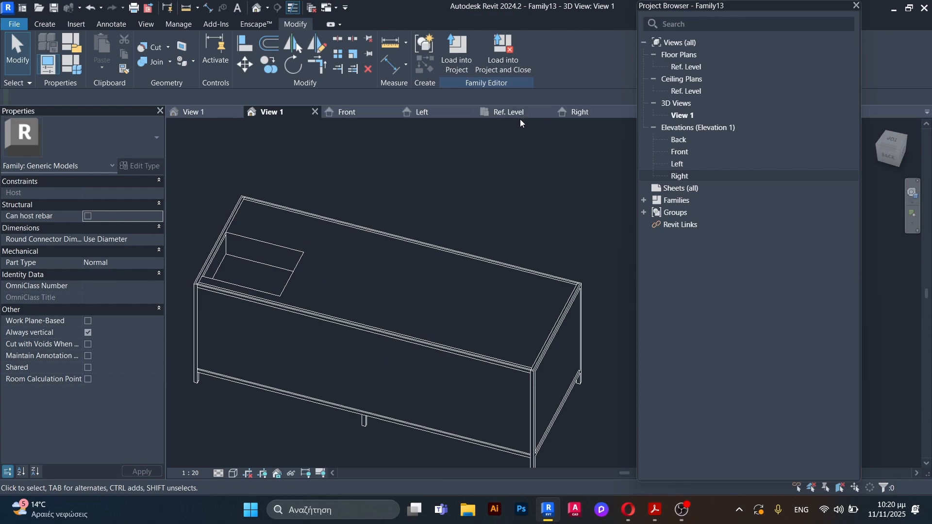
# Step: In the Ref. Level plan, start a solid extrusion, sketch a rectangle around the whole counter outline and set its start to 0.91
pyautogui.click(510, 112)
pyautogui.scroll(-4, 350, 319)
pyautogui.scroll(2, 297, 319)
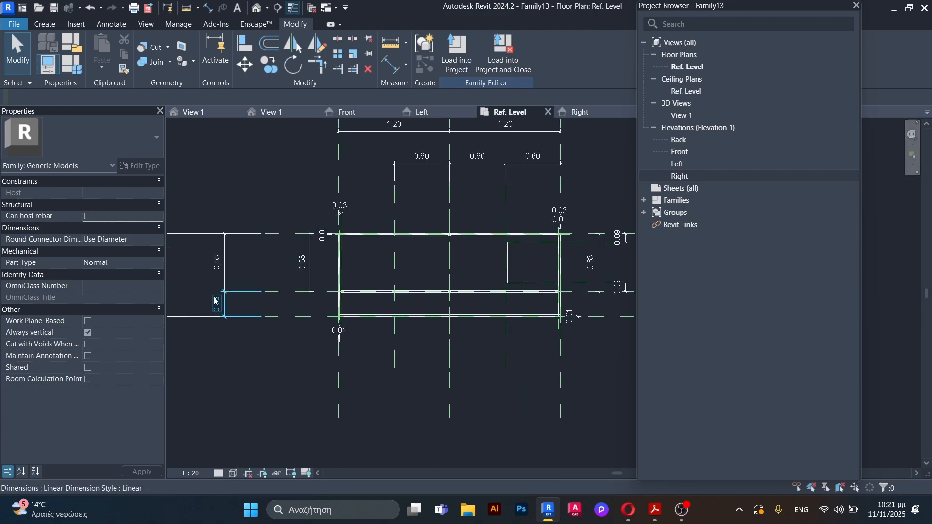
pyautogui.scroll(-3, 214, 298)
pyautogui.scroll(3, 416, 325)
pyautogui.click(45, 24)
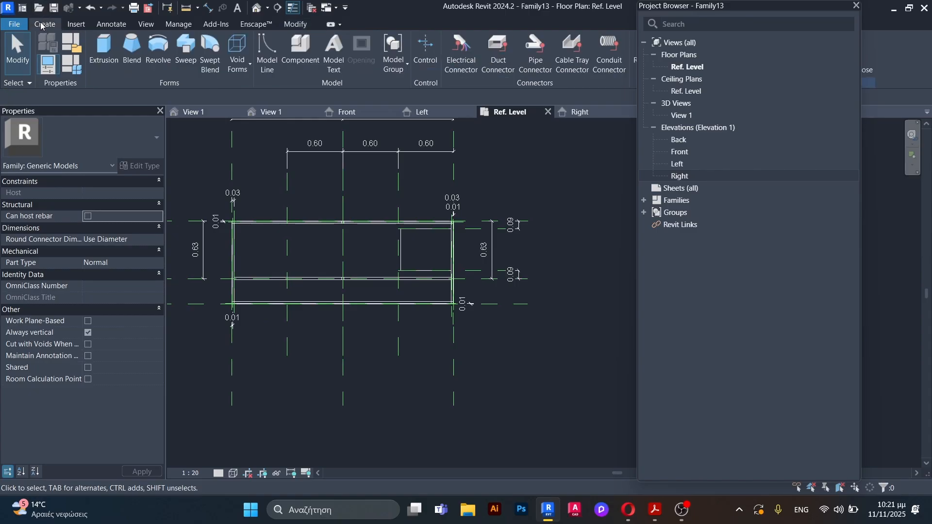
pyautogui.click(77, 47)
pyautogui.click(488, 41)
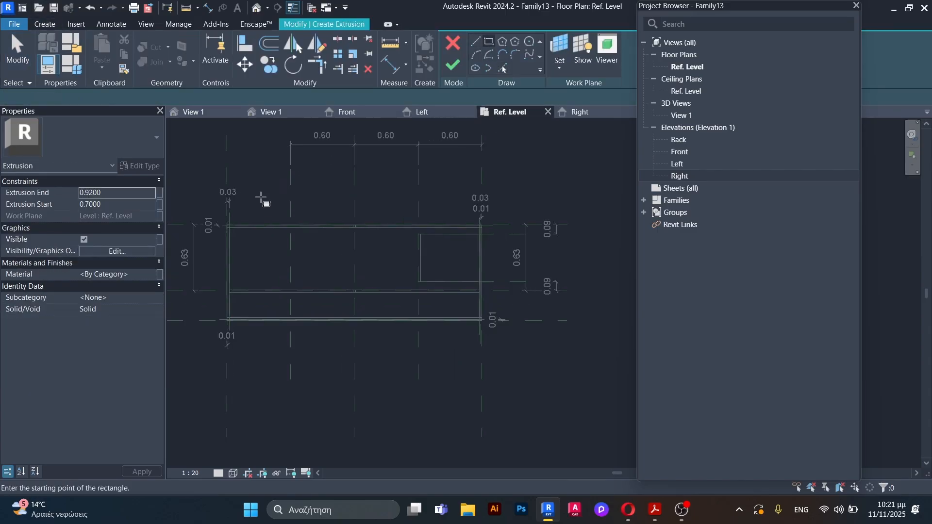
pyautogui.scroll(5, 233, 224)
pyautogui.click(275, 222)
pyautogui.scroll(-5, 212, 196)
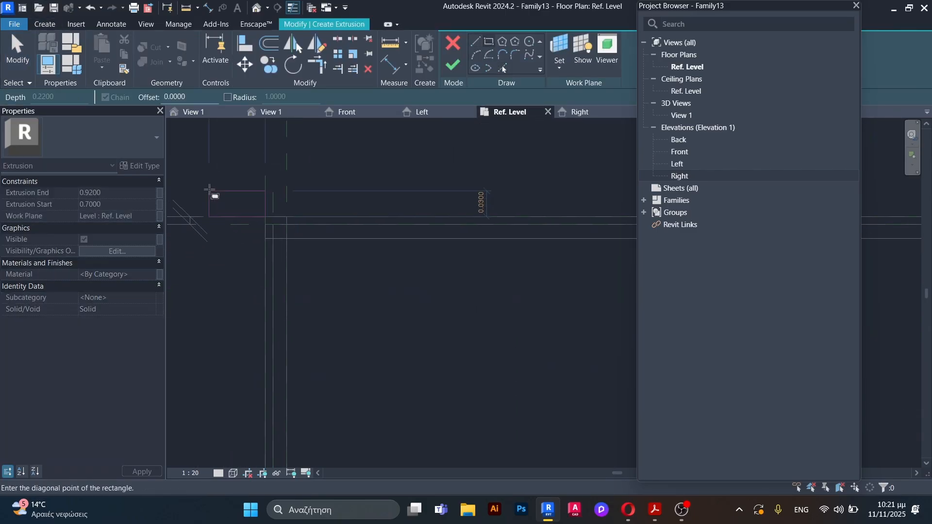
pyautogui.scroll(8, 440, 289)
pyautogui.click(442, 295)
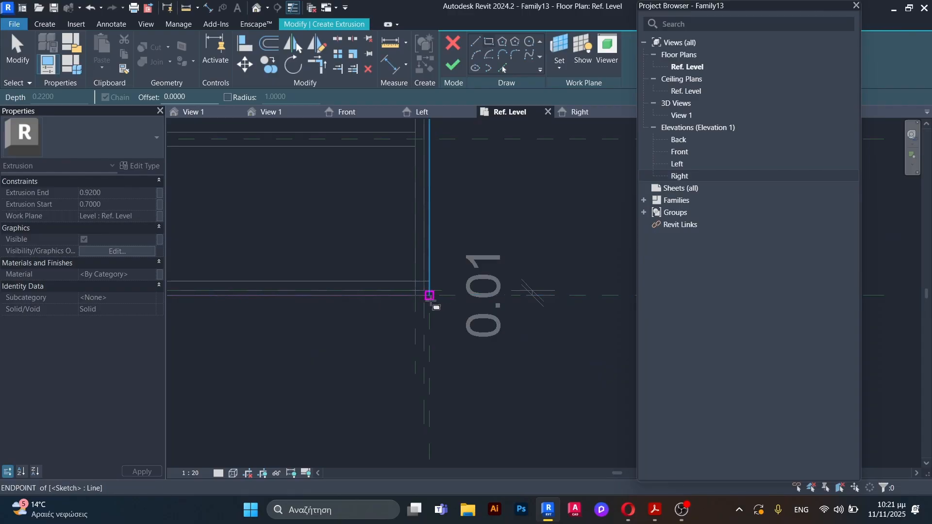
pyautogui.click(113, 204)
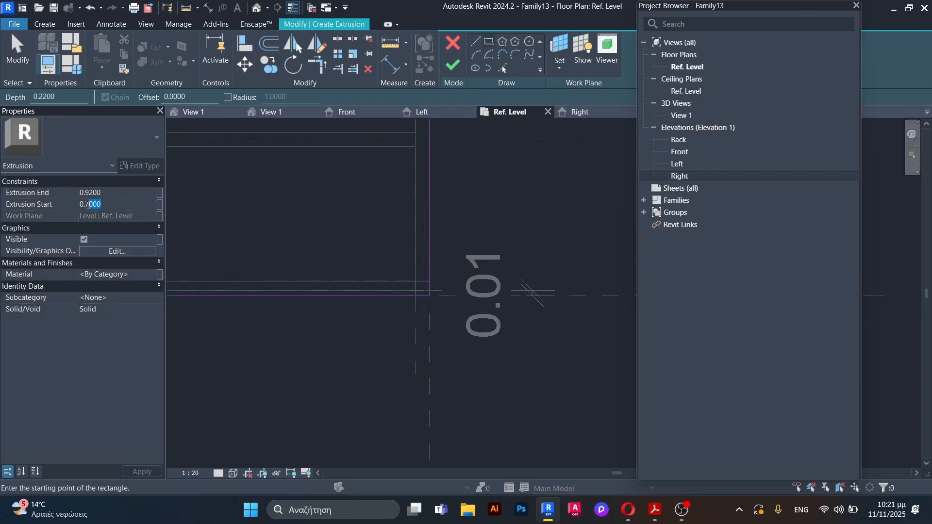
pyautogui.write('91')
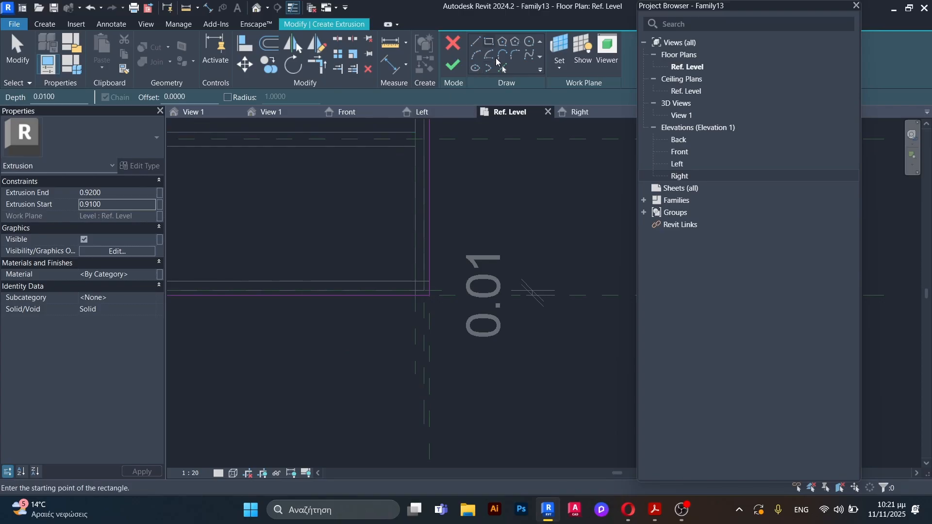
# Step: Fillet the lower-right corner of the extrusion rectangle with a radius of about 0.0015 m
pyautogui.click(514, 55)
pyautogui.scroll(5, 355, 221)
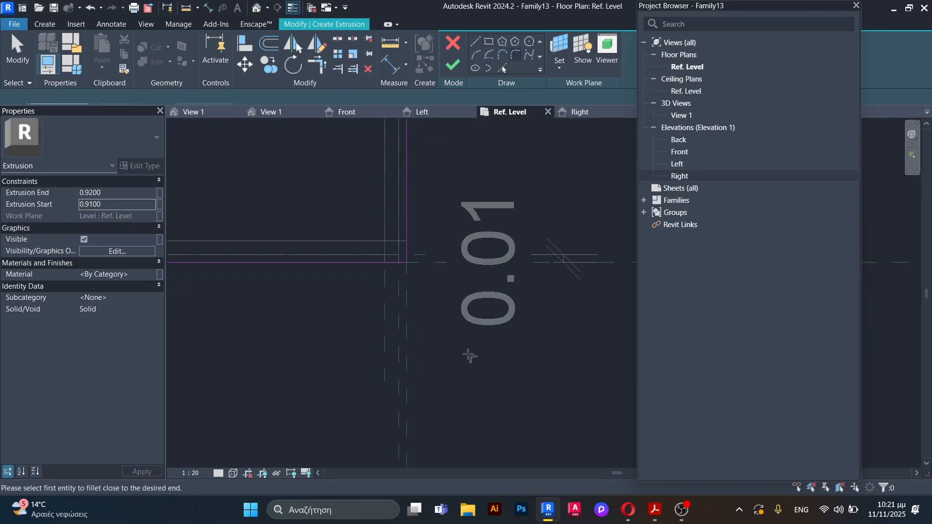
pyautogui.click(355, 216)
pyautogui.click(391, 210)
pyautogui.scroll(3, 391, 210)
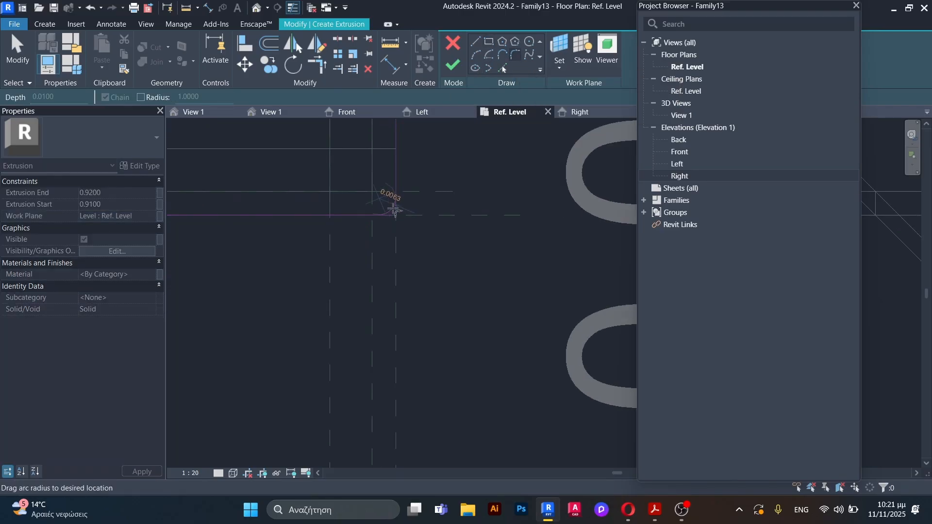
pyautogui.scroll(3, 396, 215)
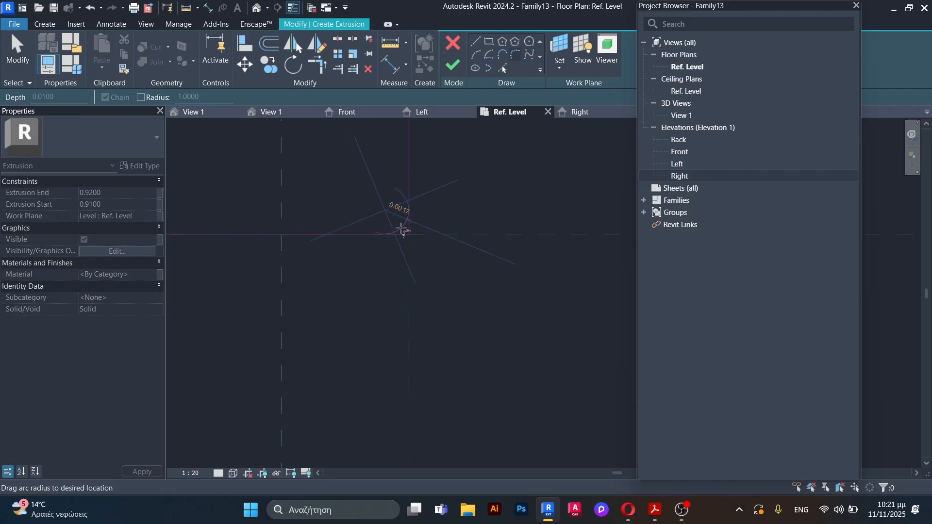
pyautogui.scroll(2, 402, 230)
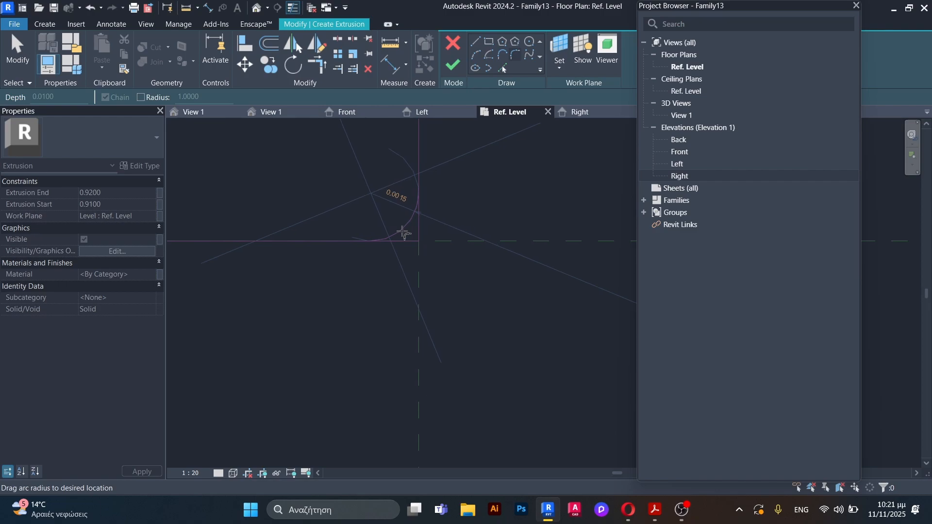
pyautogui.click(404, 232)
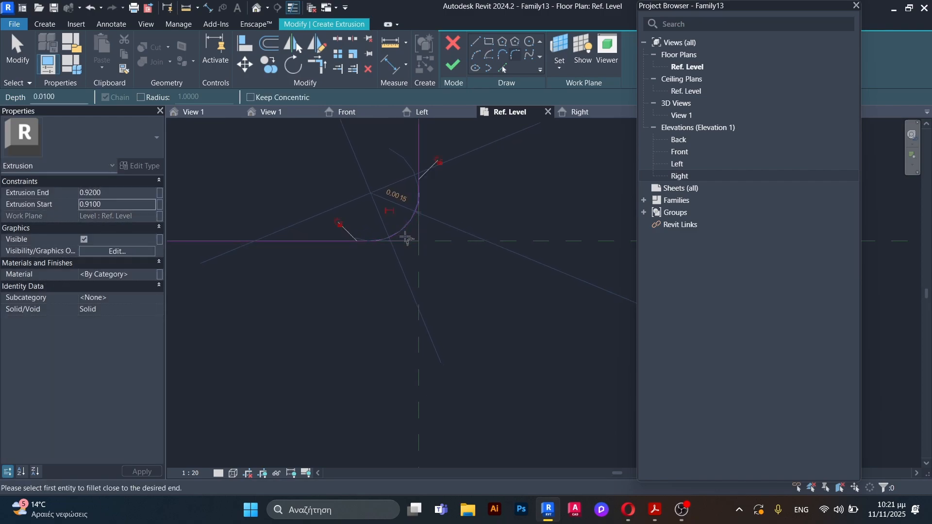
pyautogui.scroll(5, 400, 281)
pyautogui.scroll(-5, 427, 219)
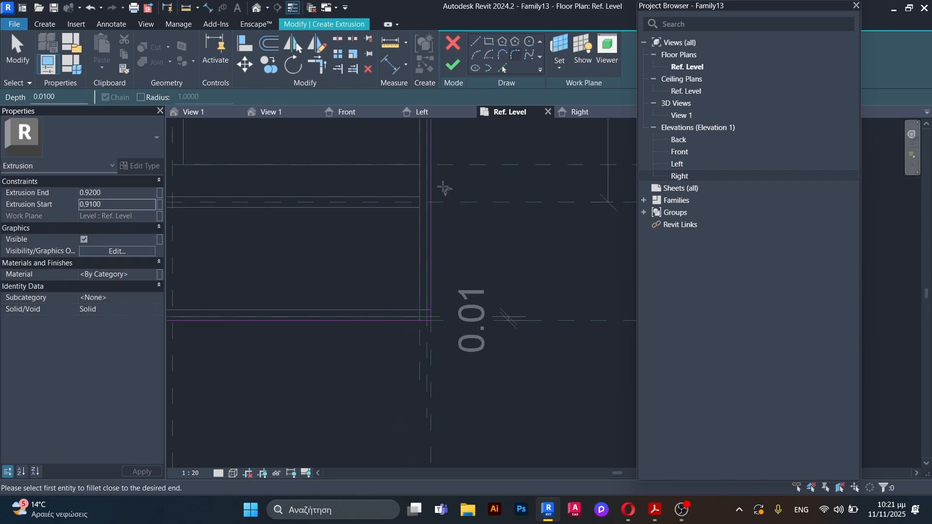
# Step: Fillet the upper-right corner of the extrusion rectangle with a radius of about 0.0033 m
pyautogui.scroll(5, 441, 173)
pyautogui.scroll(3, 452, 204)
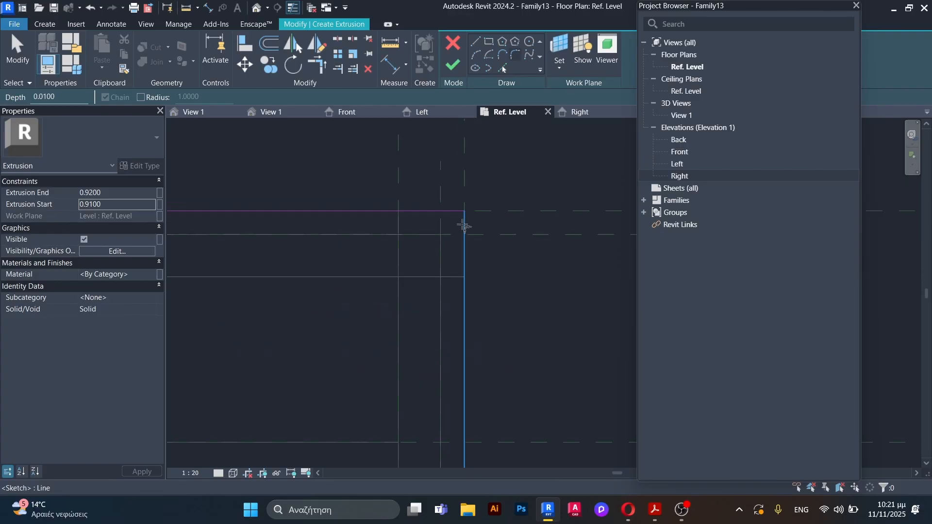
pyautogui.click(464, 231)
pyautogui.click(454, 214)
pyautogui.scroll(3, 449, 216)
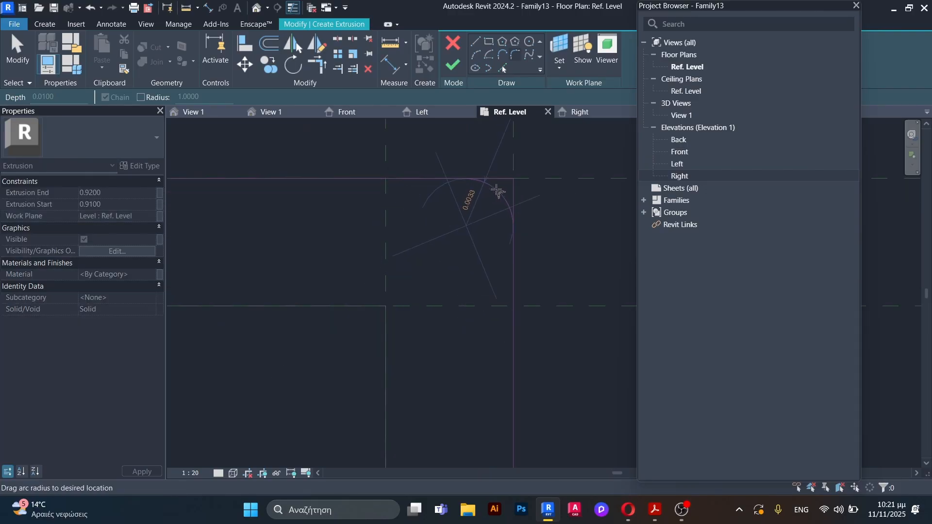
pyautogui.click(493, 198)
# Step: Set the radius of the upper-right corner arc to 0.0015 m
pyautogui.press('Escape')
pyautogui.click(495, 197)
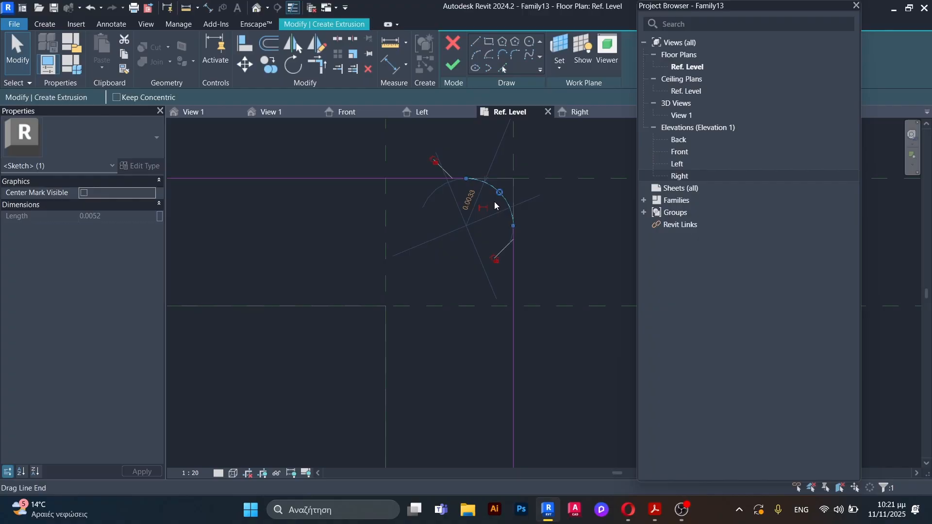
pyautogui.click(468, 195)
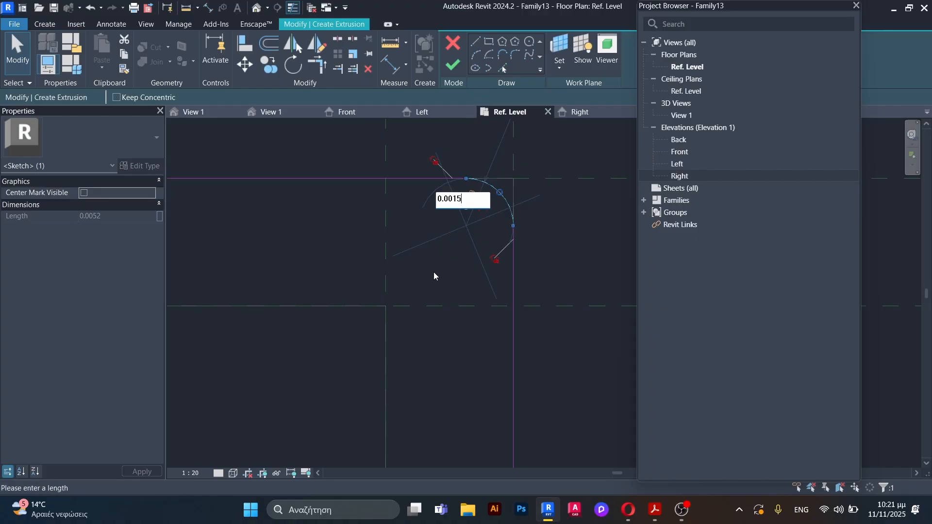
pyautogui.press('Return')
pyautogui.click(440, 306)
pyautogui.scroll(-15, 454, 307)
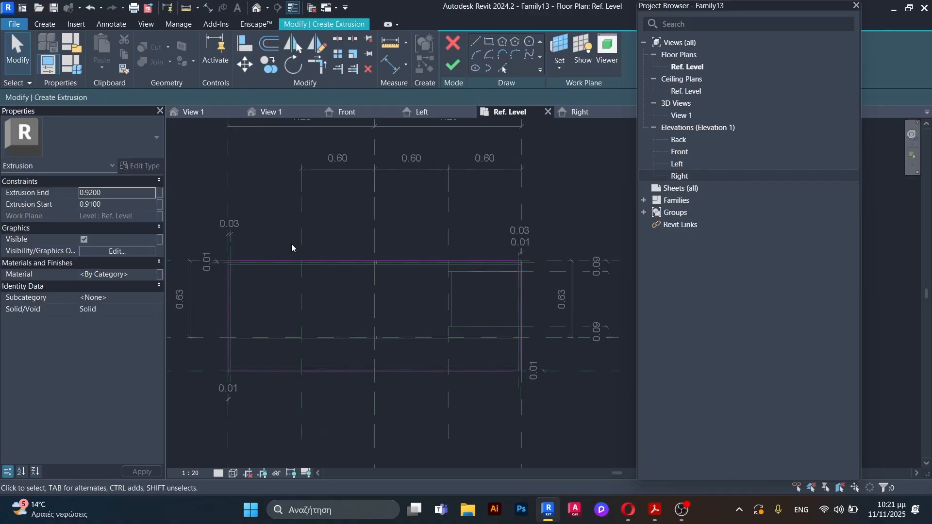
# Step: Fillet the upper-left corner of the extrusion rectangle with a freely placed arc
pyautogui.scroll(6, 223, 257)
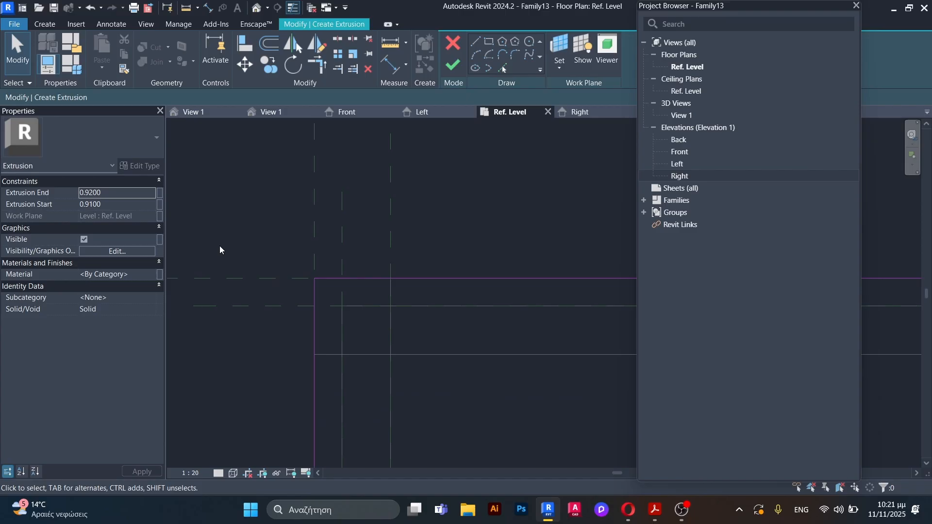
pyautogui.scroll(2, 316, 287)
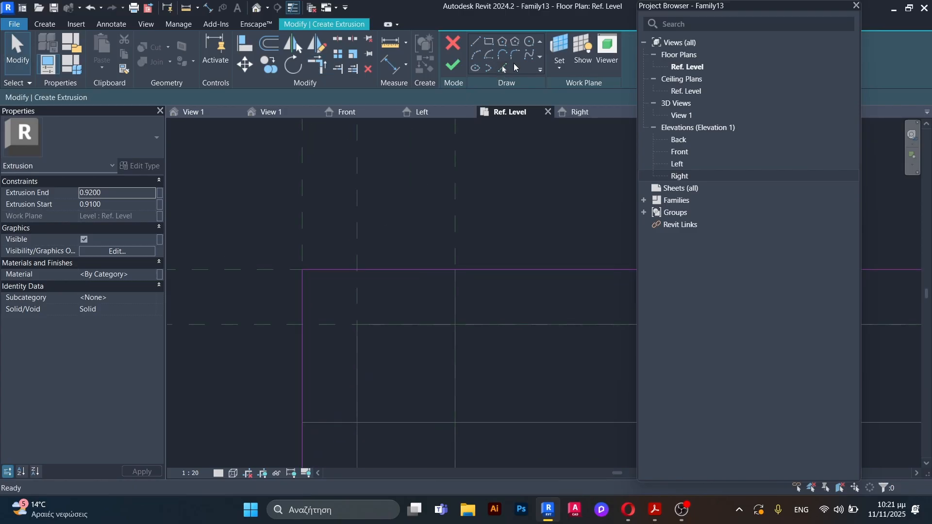
pyautogui.click(517, 56)
pyautogui.click(302, 301)
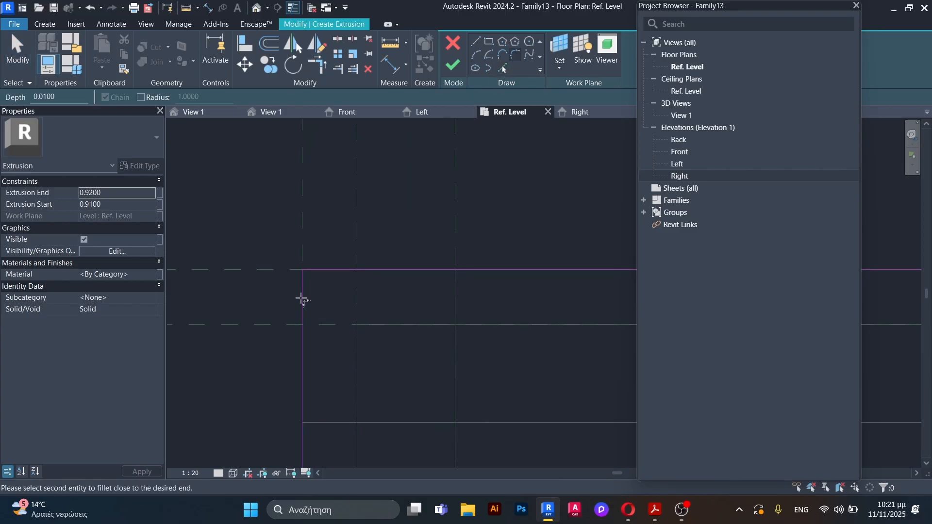
pyautogui.click(323, 270)
pyautogui.click(332, 285)
pyautogui.press('Escape')
pyautogui.press('Escape')
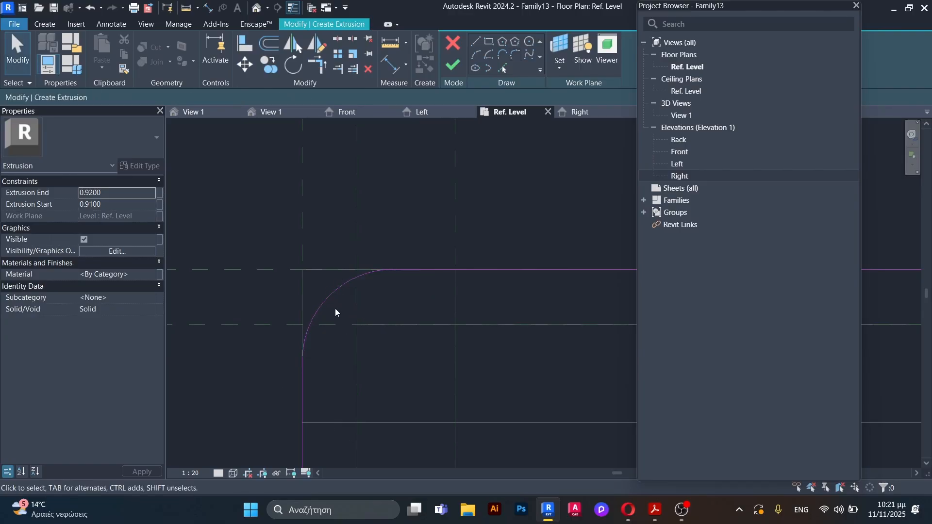
# Step: Set the radius of the upper-left corner arc to 0.0015 m
pyautogui.click(331, 293)
pyautogui.click(364, 339)
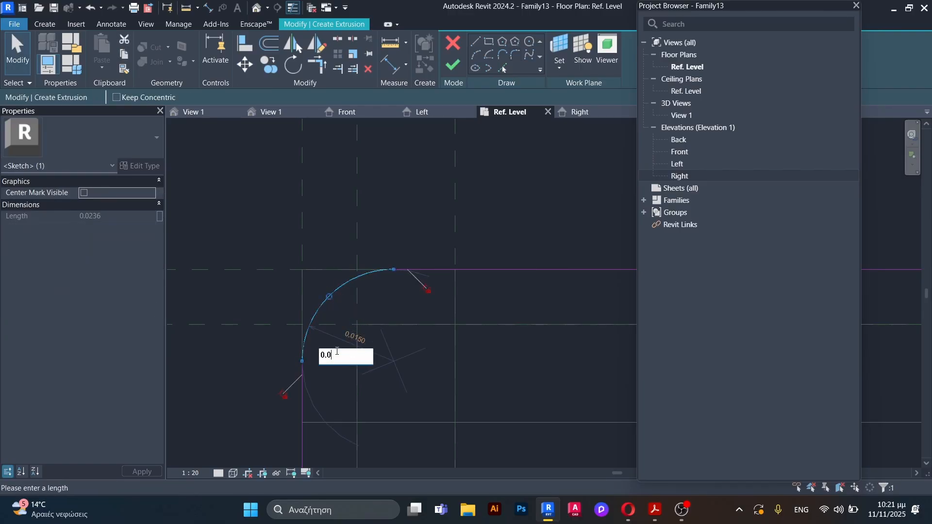
pyautogui.press('Return')
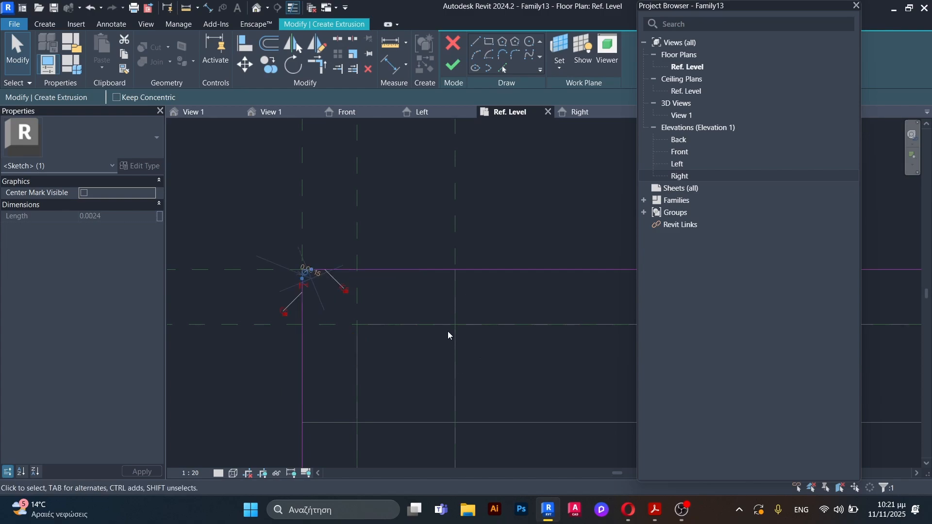
pyautogui.scroll(5, 401, 163)
pyautogui.press('Escape')
pyautogui.scroll(-8, 373, 192)
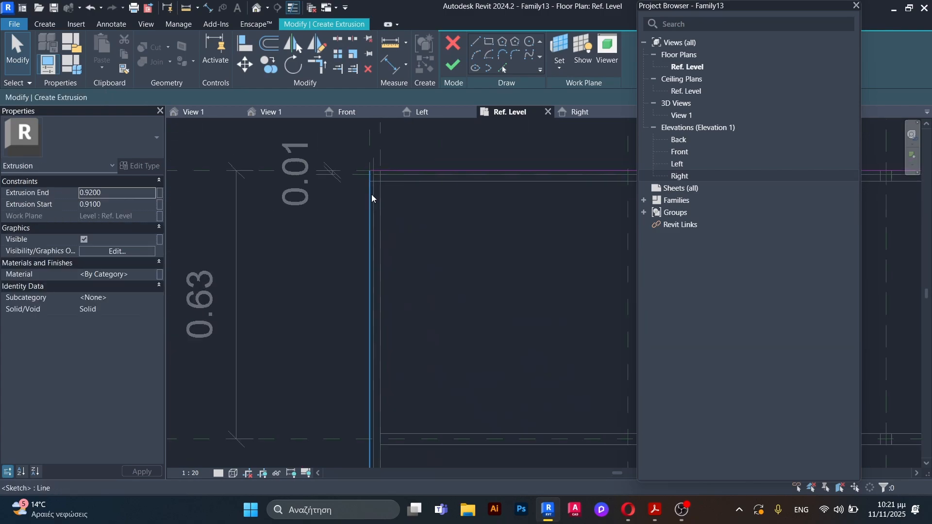
# Step: Fillet the lower-left corner of the extrusion rectangle with a radius of about 0.0050 m
pyautogui.scroll(10, 379, 226)
pyautogui.scroll(1, 423, 204)
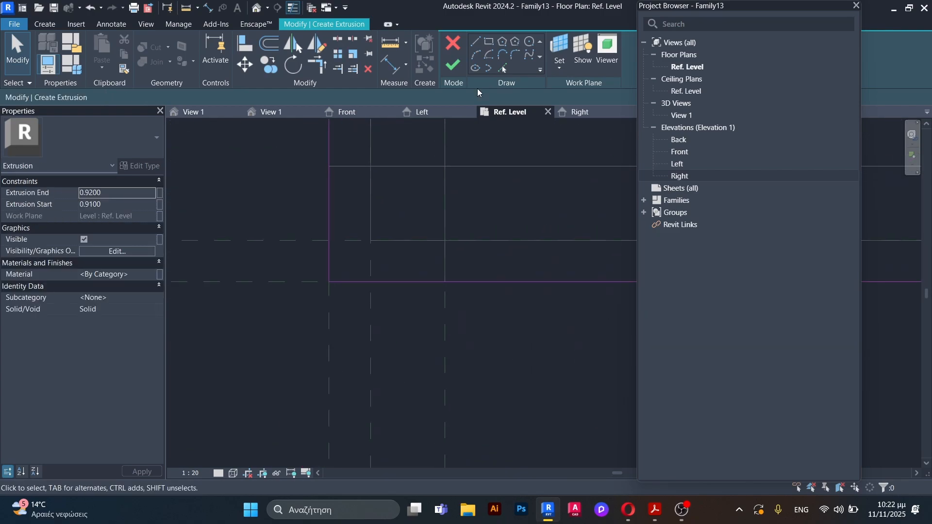
pyautogui.click(515, 56)
pyautogui.click(328, 266)
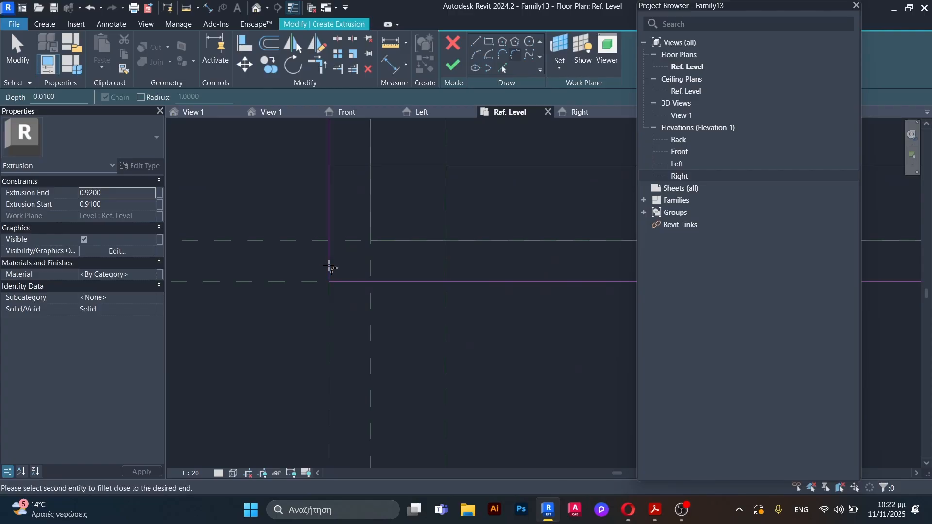
pyautogui.click(345, 282)
pyautogui.scroll(3, 343, 281)
pyautogui.click(336, 278)
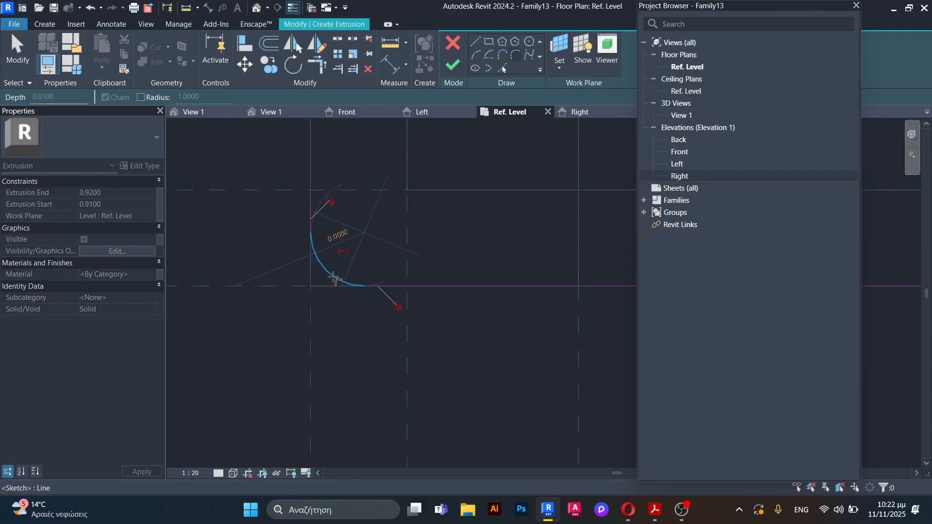
# Step: Reduce the radius of the lower-left corner arc and finish the top slab extrusion
pyautogui.scroll(1, 334, 279)
pyautogui.click(339, 237)
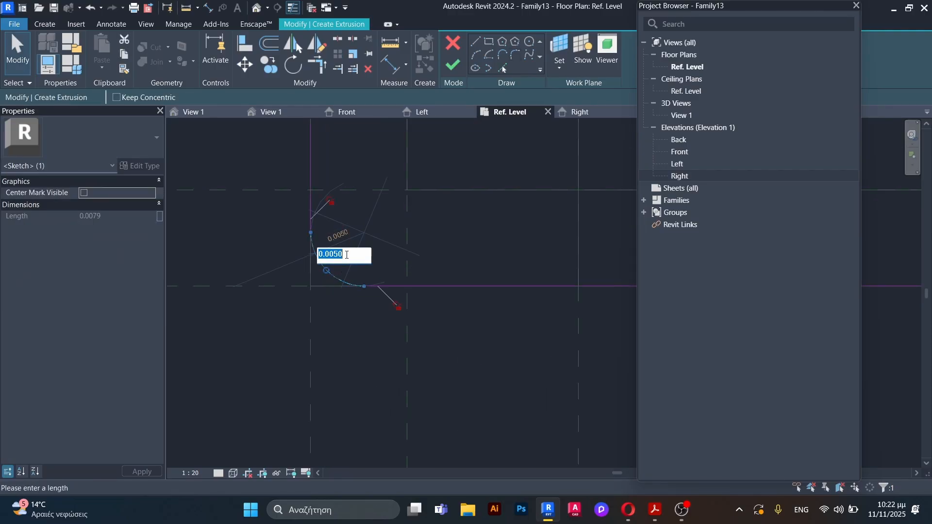
pyautogui.moveTo(345, 254); pyautogui.dragTo(336, 254)
pyautogui.press('Return')
pyautogui.click(495, 243)
pyautogui.scroll(-7, 364, 261)
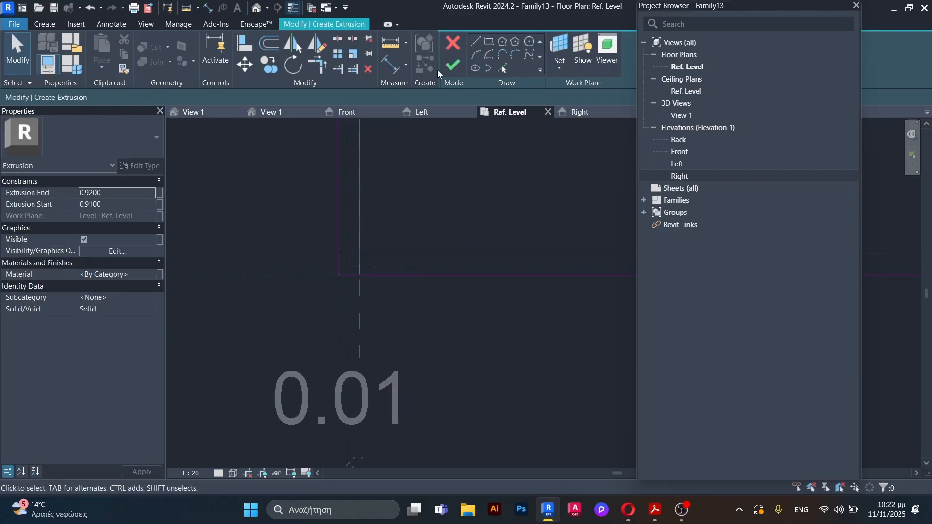
pyautogui.click(451, 66)
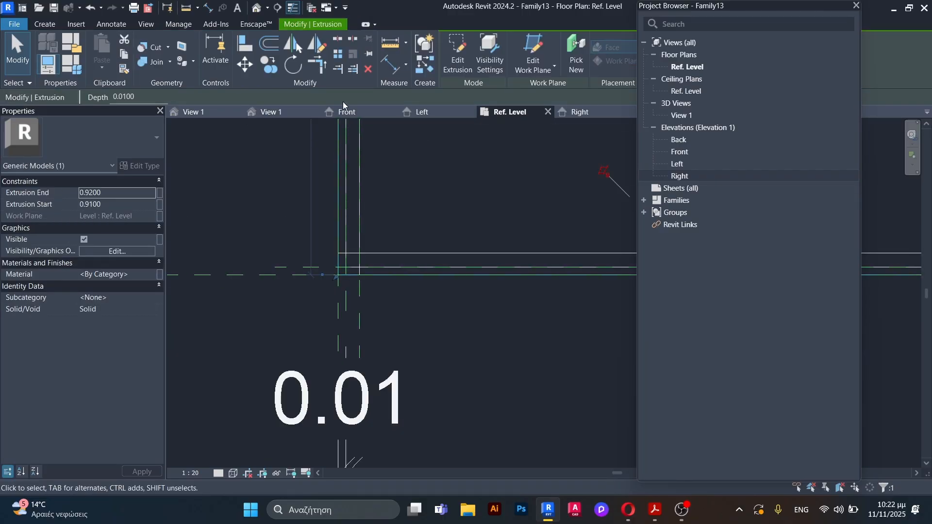
# Step: Open the 3D view and examine the corners of the top slab
pyautogui.click(282, 113)
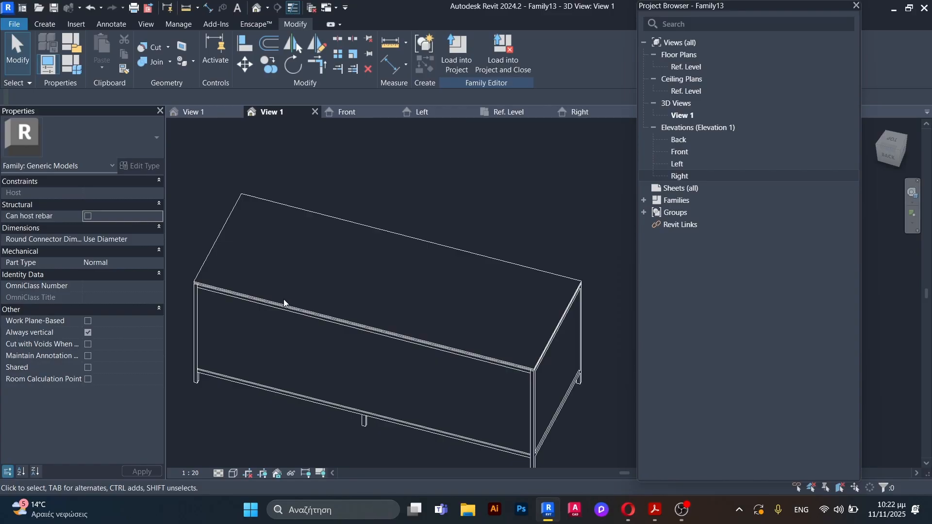
pyautogui.scroll(-5, 363, 224)
pyautogui.keyDown('shift'); pyautogui.moveTo(370, 293); pyautogui.dragTo(464, 284, button='middle'); pyautogui.keyUp('shift')
pyautogui.scroll(6, 332, 263)
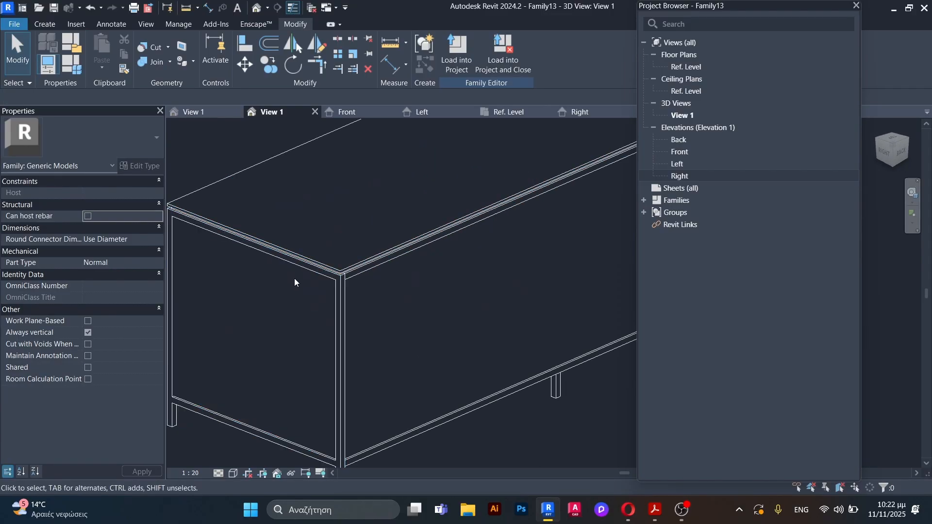
# Step: Temporarily hide the top slab in the 3D view to expose the void recess in the counter body
pyautogui.click(335, 260)
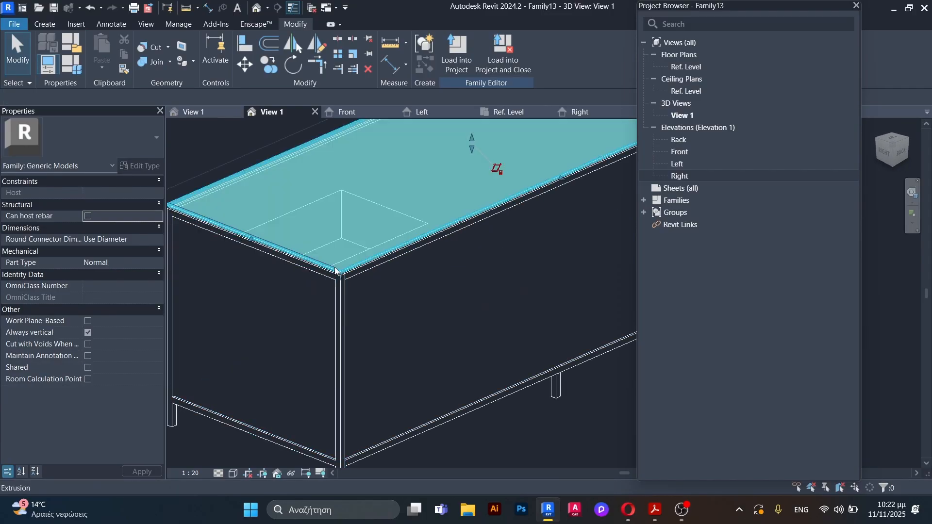
pyautogui.press('h')
pyautogui.press('h')
pyautogui.click(402, 207)
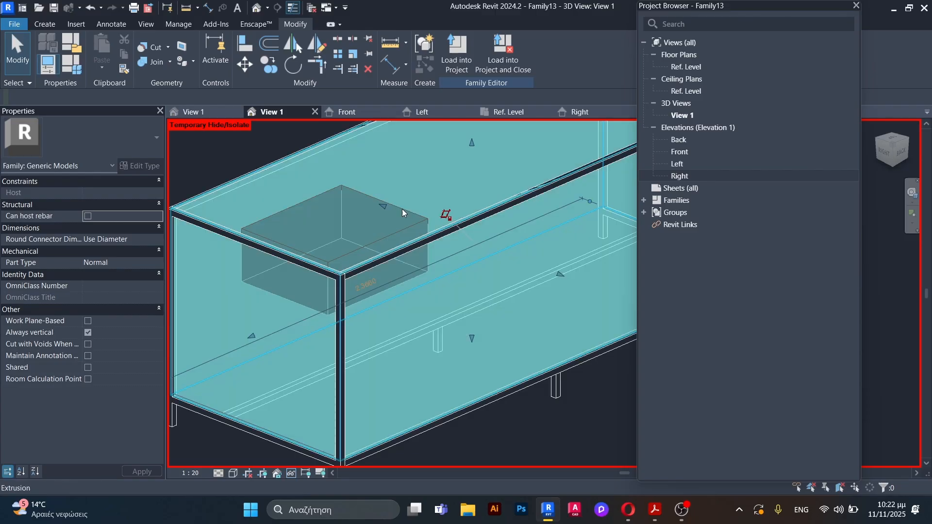
pyautogui.press('h')
pyautogui.press('h')
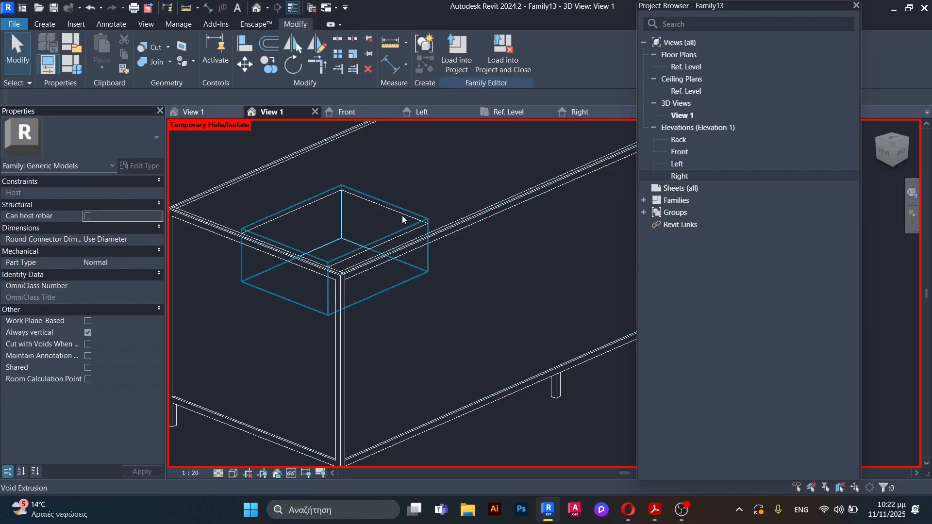
pyautogui.click(380, 222)
pyautogui.scroll(-2, 343, 232)
pyautogui.press('Escape')
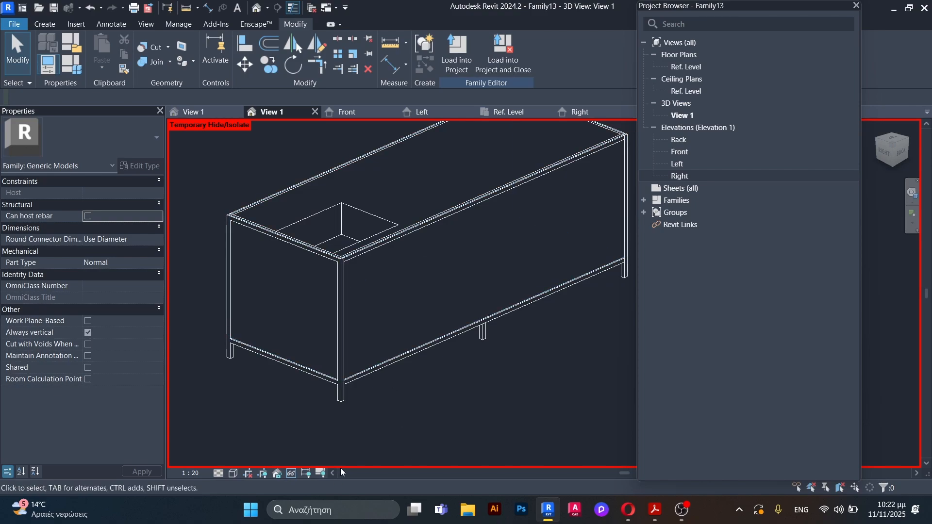
# Step: Reset the temporary hide/isolate in the 3D view
pyautogui.click(294, 478)
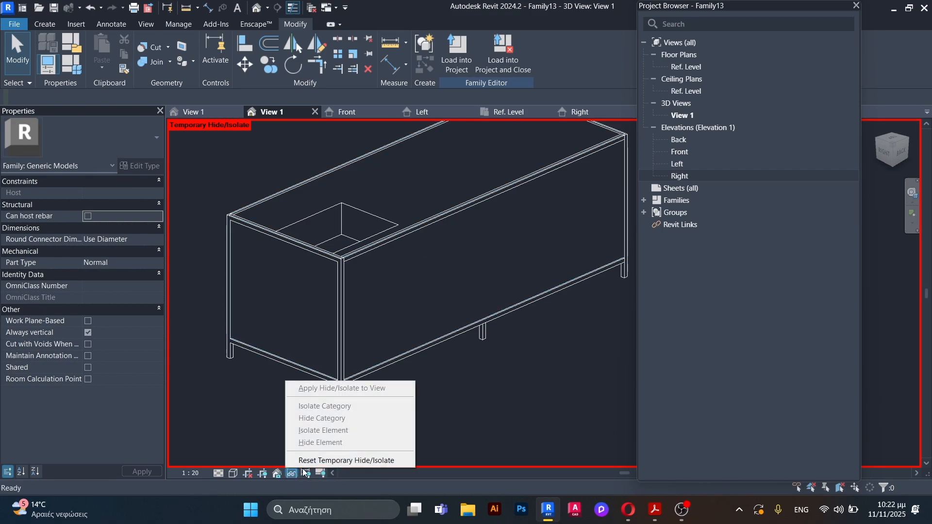
pyautogui.click(343, 461)
pyautogui.scroll(-1, 353, 224)
pyautogui.moveTo(353, 223); pyautogui.dragTo(310, 331, button='middle')
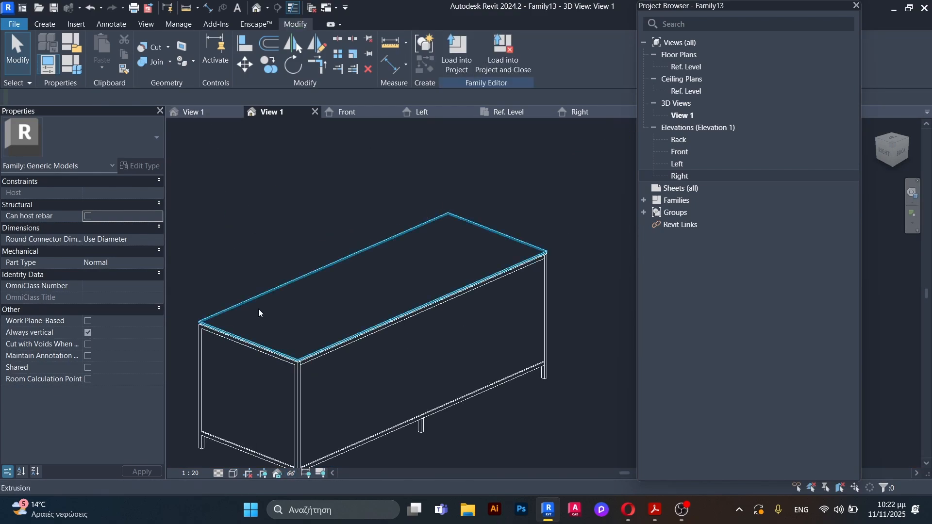
# Step: Cut the top slab with the void extrusion in the counter's right bay using Cut Geometry
pyautogui.click(156, 50)
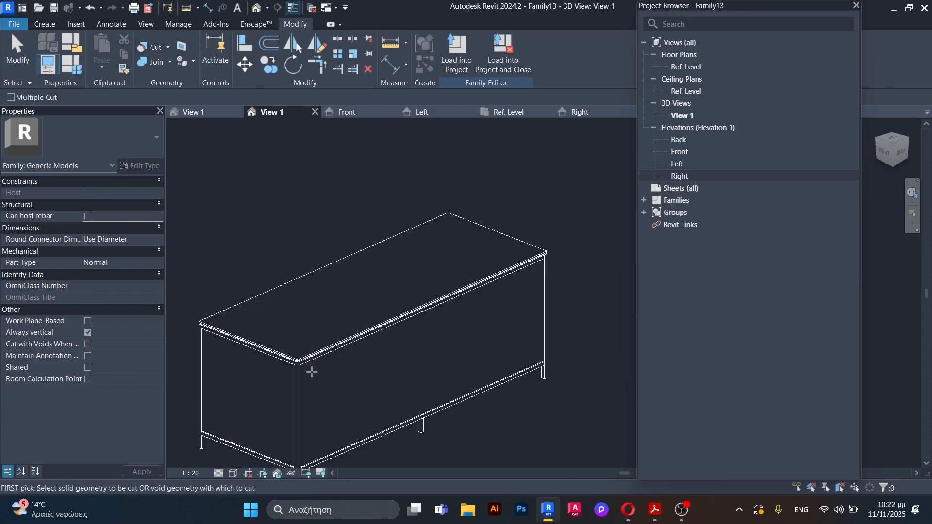
pyautogui.click(304, 343)
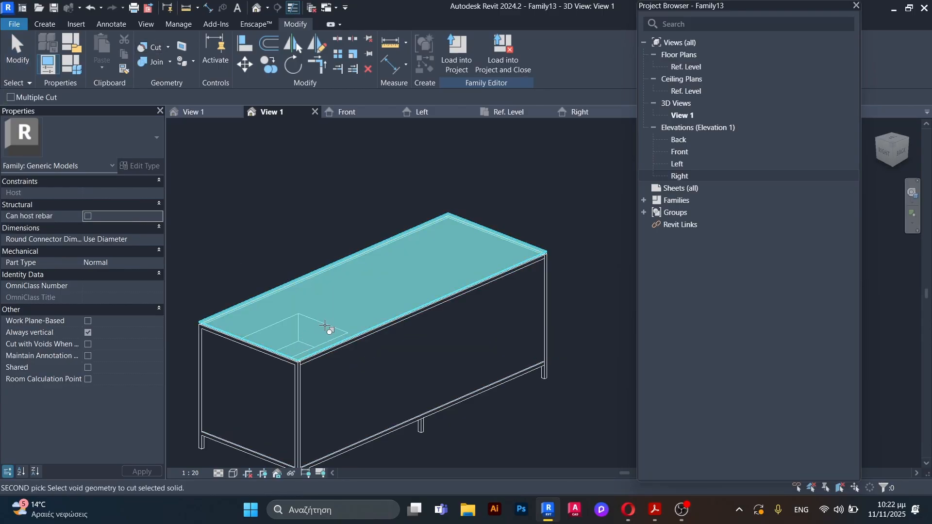
pyautogui.click(322, 351)
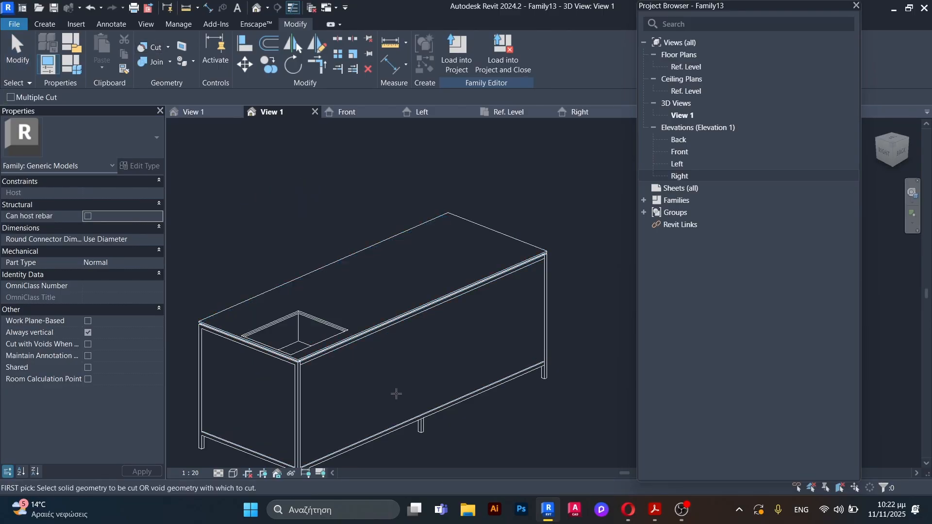
pyautogui.scroll(-3, 395, 391)
pyautogui.keyDown('shift'); pyautogui.moveTo(395, 391); pyautogui.dragTo(371, 389, button='middle'); pyautogui.keyUp('shift')
pyautogui.scroll(2, 319, 318)
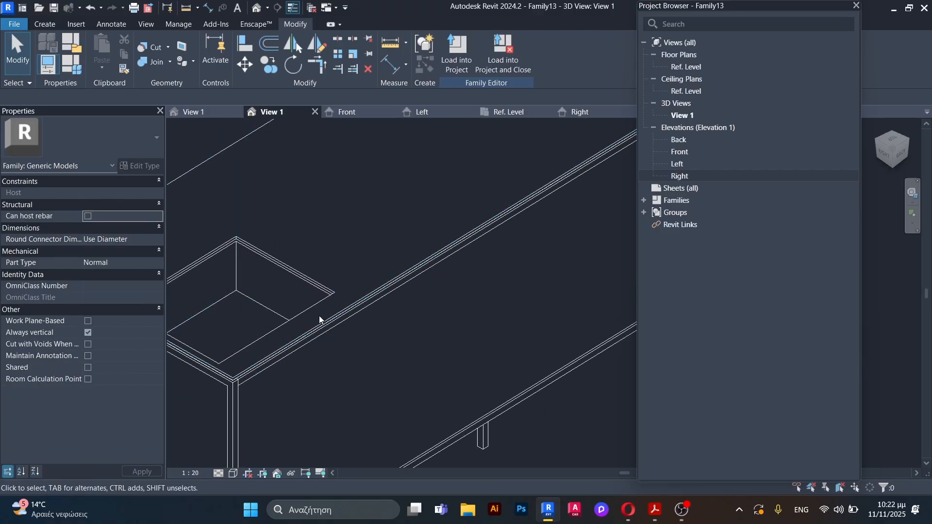
pyautogui.scroll(-3, 323, 298)
pyautogui.keyDown('shift'); pyautogui.moveTo(323, 297); pyautogui.dragTo(380, 435, button='middle'); pyautogui.keyUp('shift')
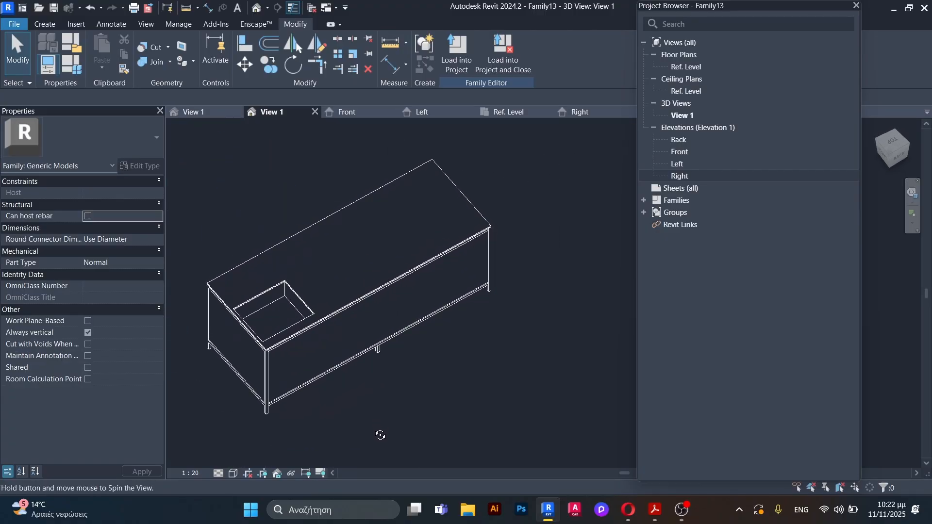
# Step: Open the Ref. Level floor plan and examine the counter's bays, panel edges and reference planes
pyautogui.click(505, 112)
pyautogui.scroll(-3, 318, 326)
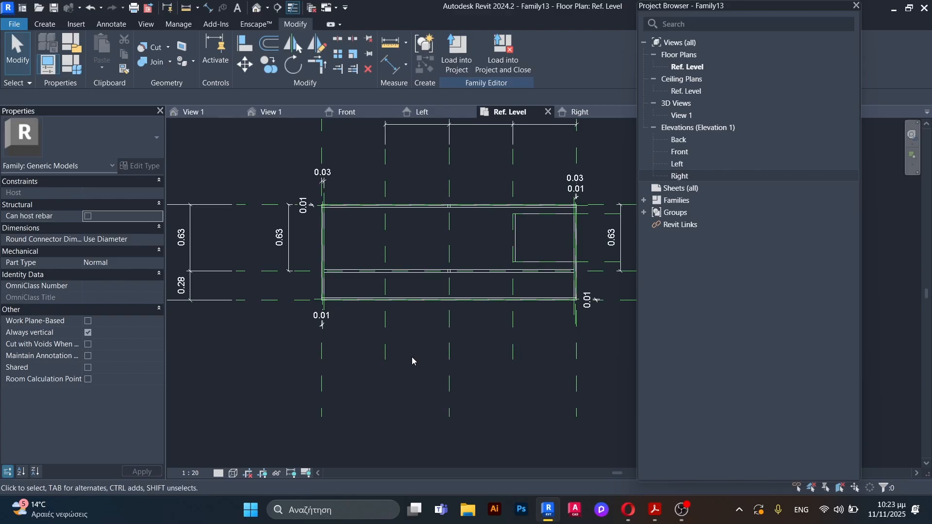
pyautogui.scroll(4, 384, 306)
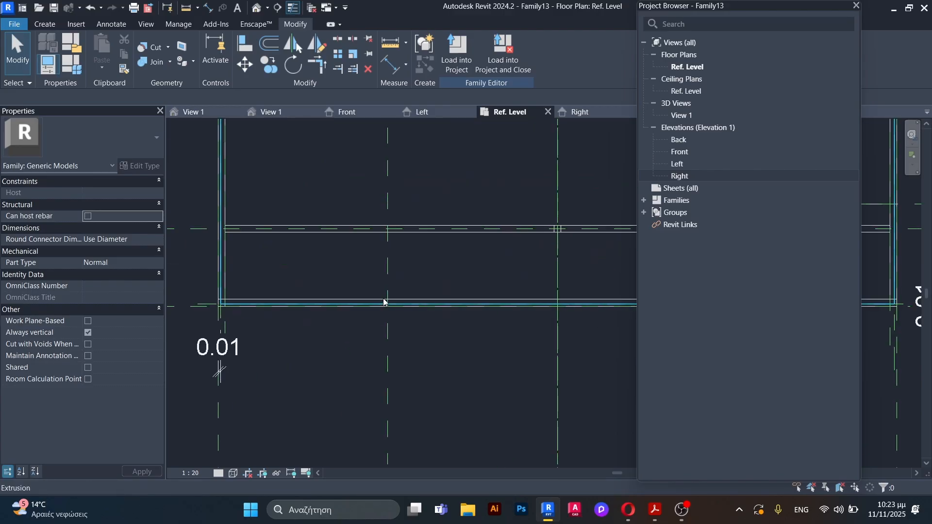
pyautogui.scroll(-5, 386, 320)
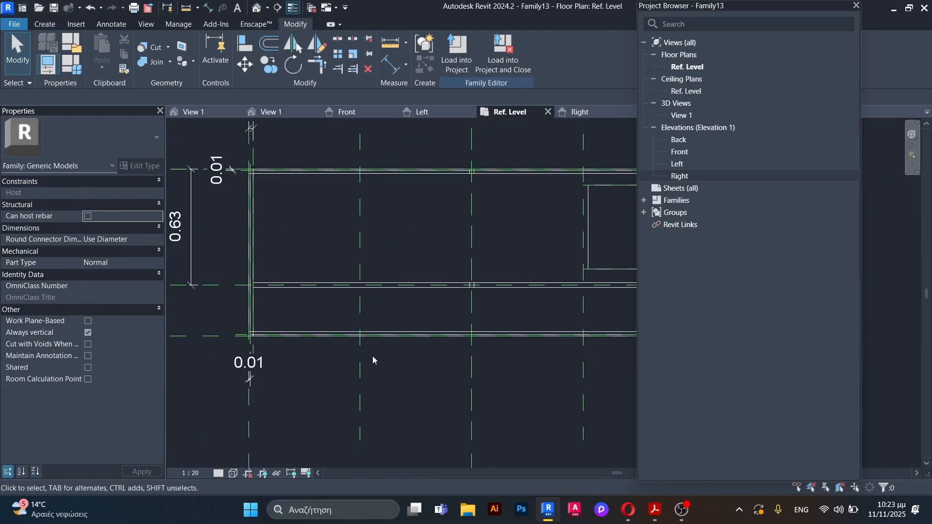
pyautogui.scroll(3, 454, 350)
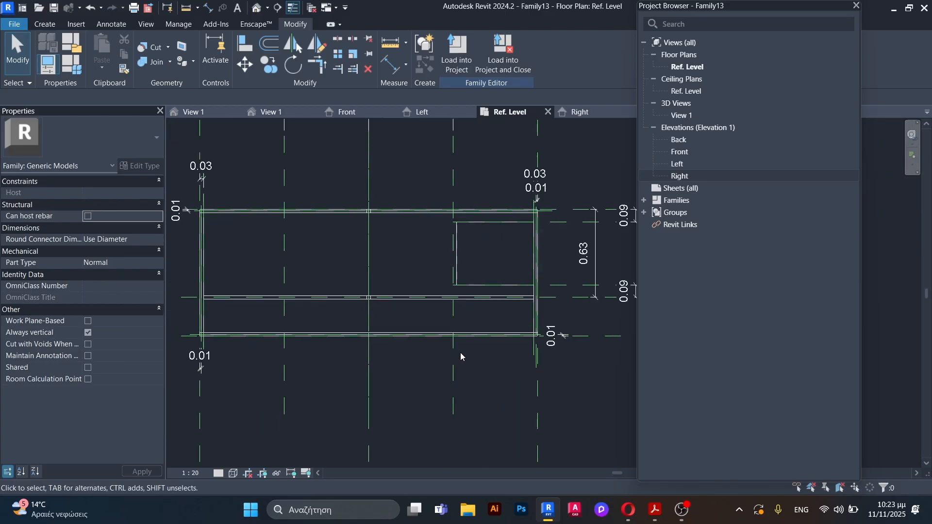
pyautogui.scroll(-2, 462, 352)
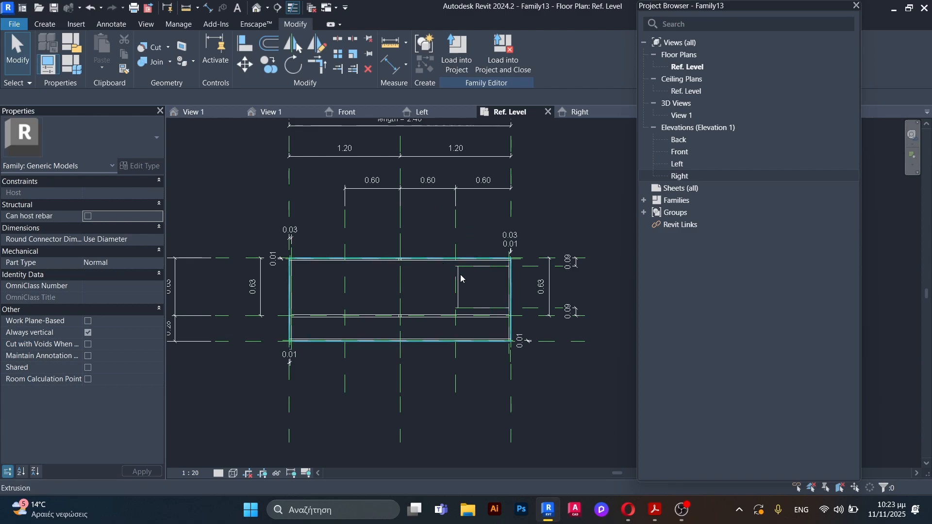
pyautogui.scroll(6, 462, 247)
pyautogui.scroll(-4, 428, 269)
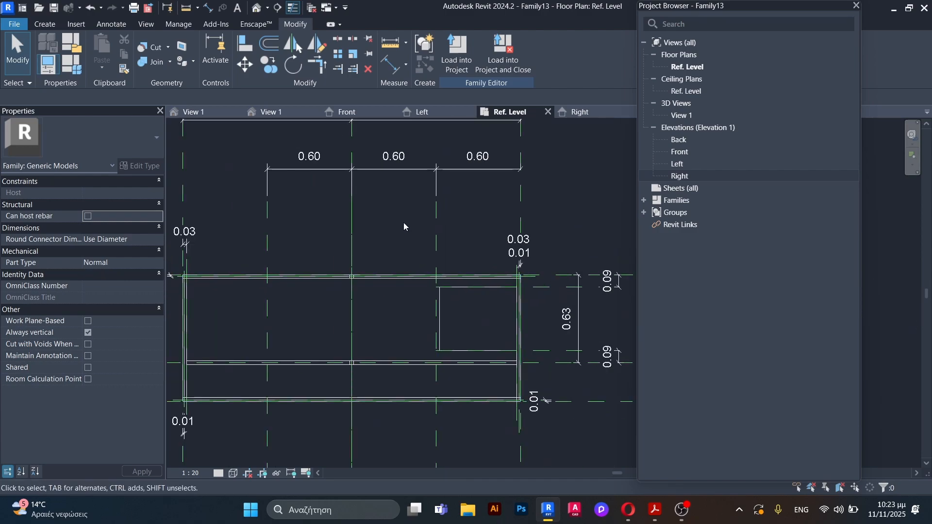
# Step: Start a void extrusion and sketch a short vertical line along the reference plane bounding the right bay, starting at the upper panel edge
pyautogui.click(45, 24)
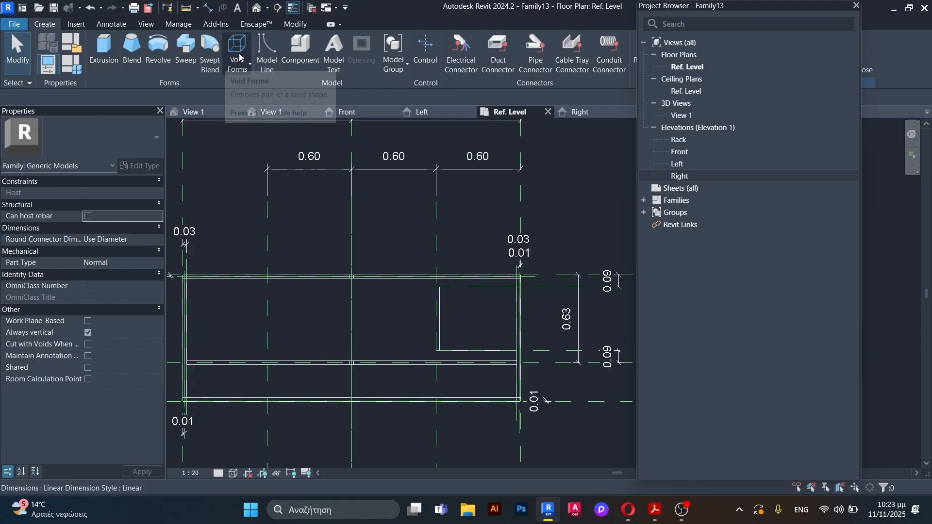
pyautogui.click(250, 68)
pyautogui.click(267, 89)
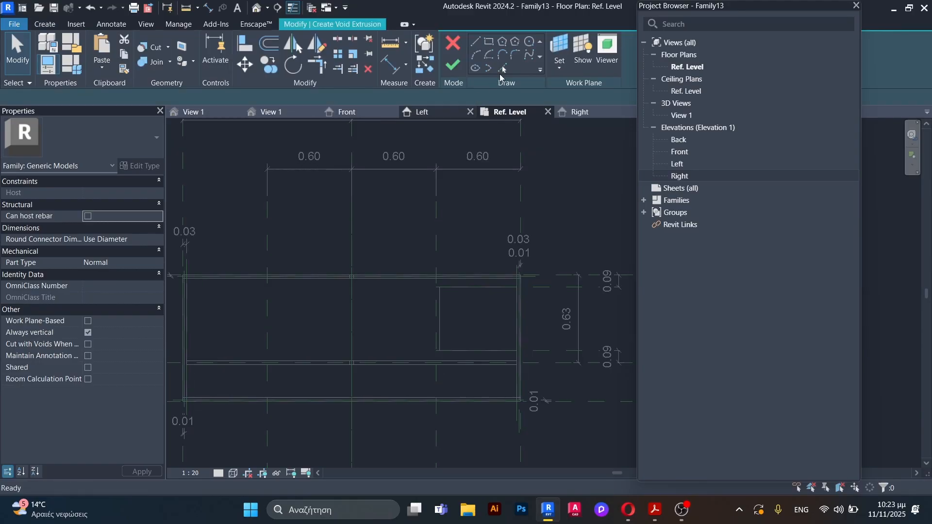
pyautogui.click(489, 42)
pyautogui.scroll(5, 462, 272)
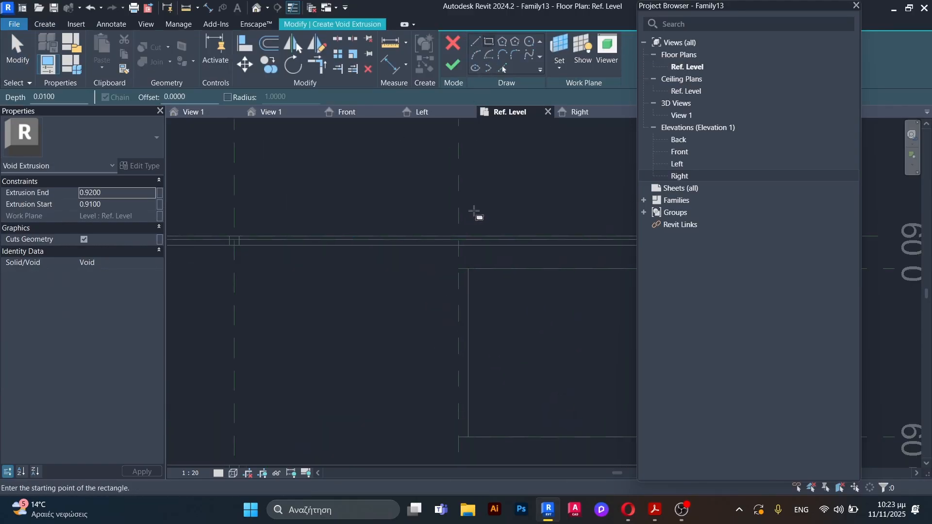
pyautogui.scroll(3, 434, 258)
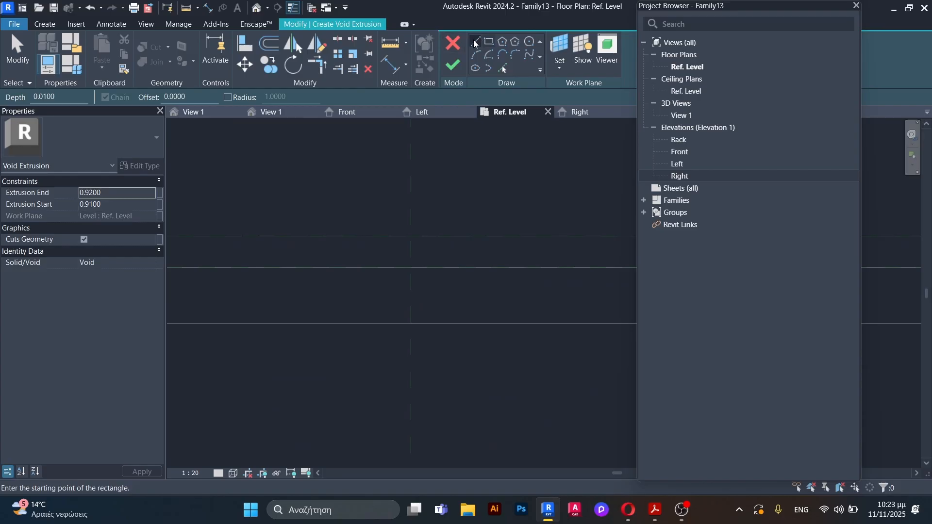
pyautogui.click(411, 267)
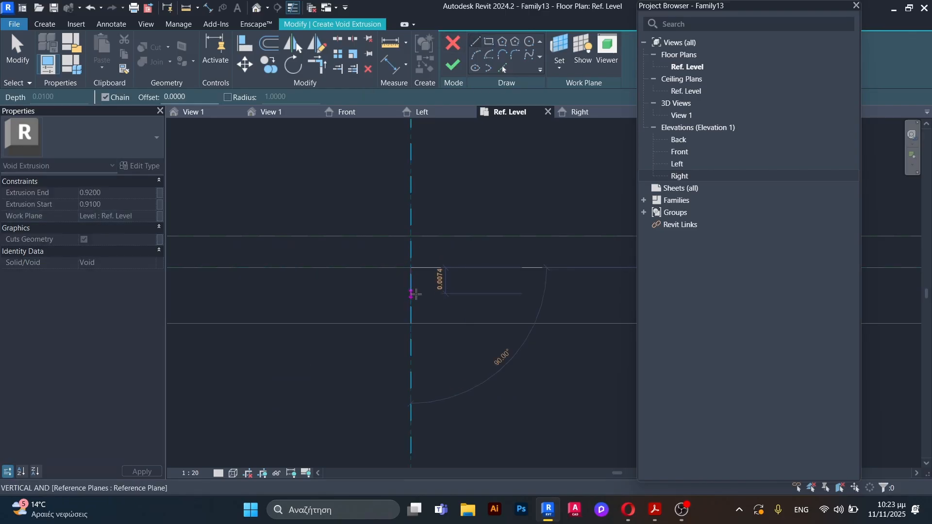
pyautogui.click(414, 305)
pyautogui.press('Escape')
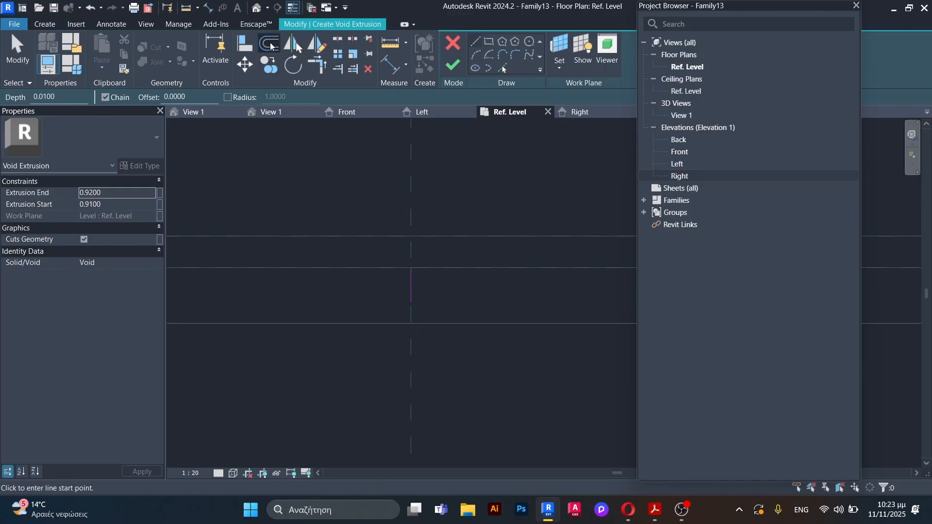
# Step: Offset copies of the sketched vertical line by 0.005 to both sides of the bay's reference plane
pyautogui.click(270, 45)
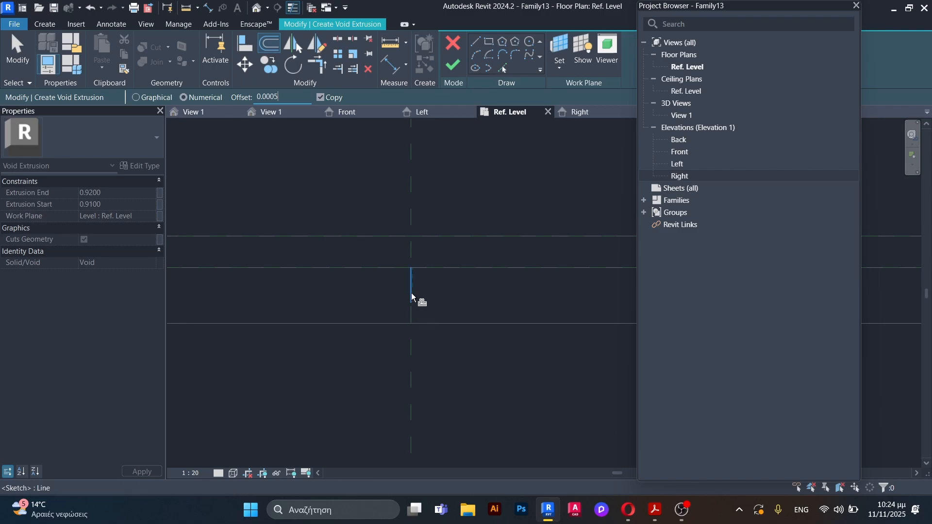
pyautogui.scroll(4, 411, 294)
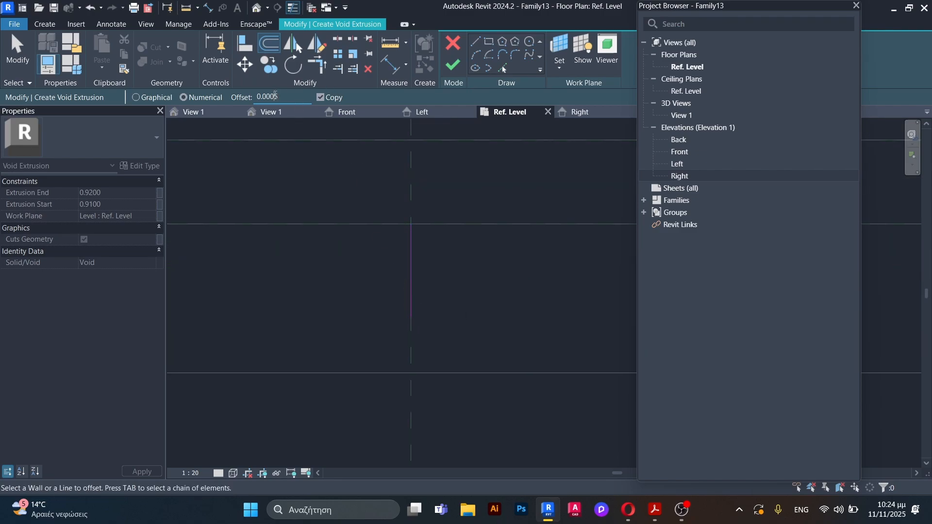
pyautogui.click(408, 258)
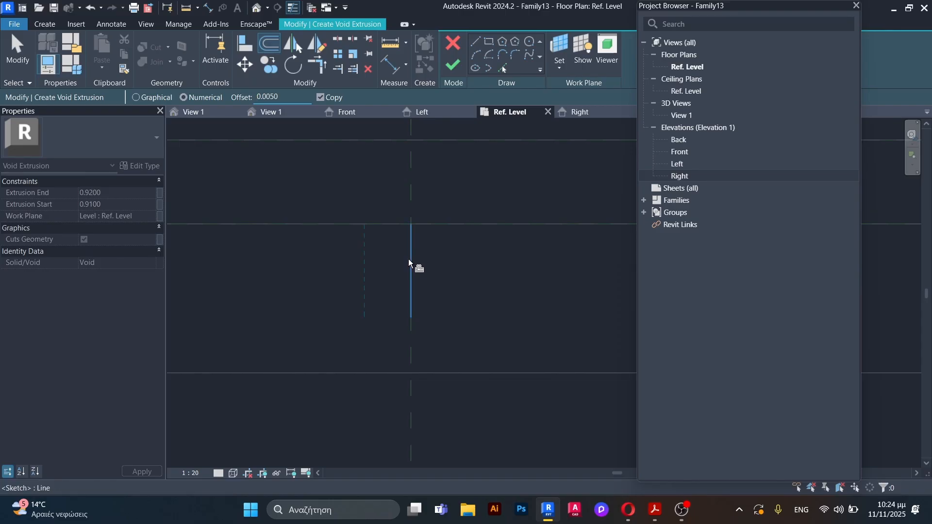
pyautogui.click(414, 261)
pyautogui.press('Escape')
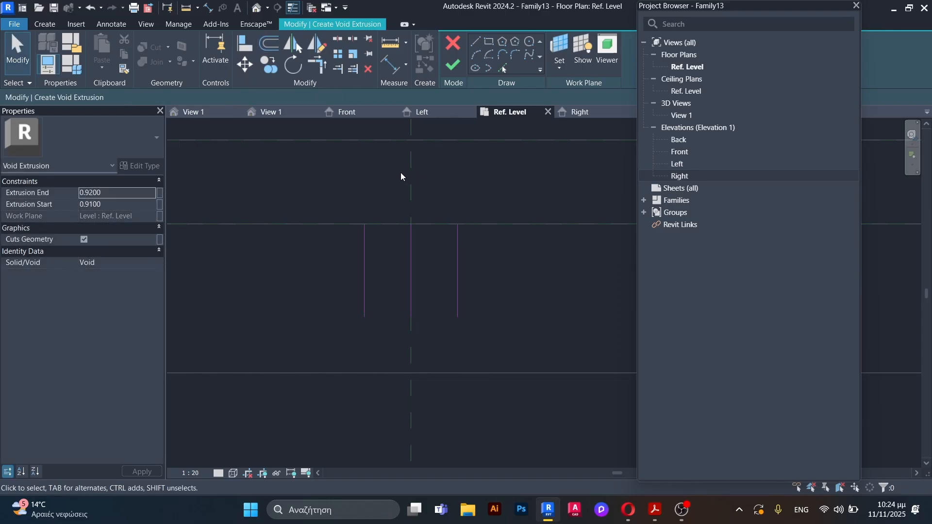
# Step: Close the profile with two horizontal lines between the ends of the offset lines and delete the original middle line
pyautogui.click(479, 43)
pyautogui.click(365, 224)
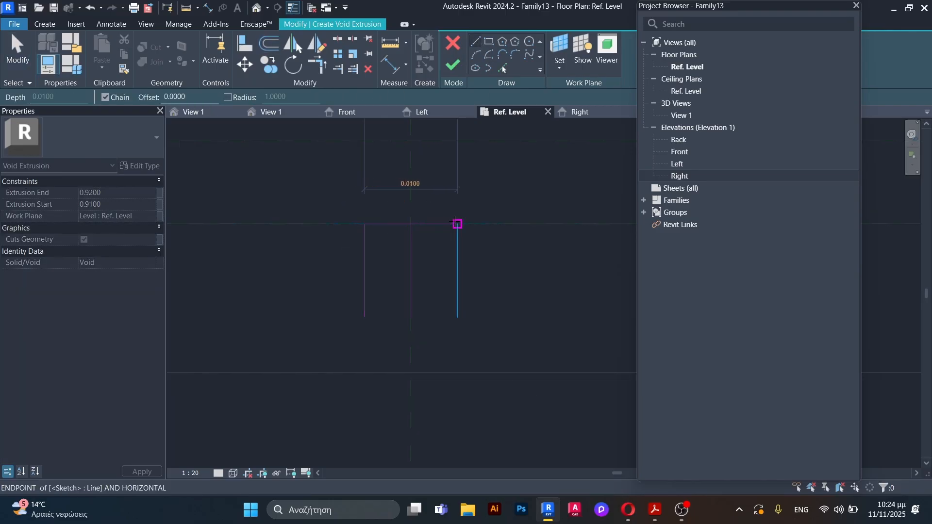
pyautogui.click(457, 223)
pyautogui.press('Escape')
pyautogui.click(365, 316)
pyautogui.click(457, 317)
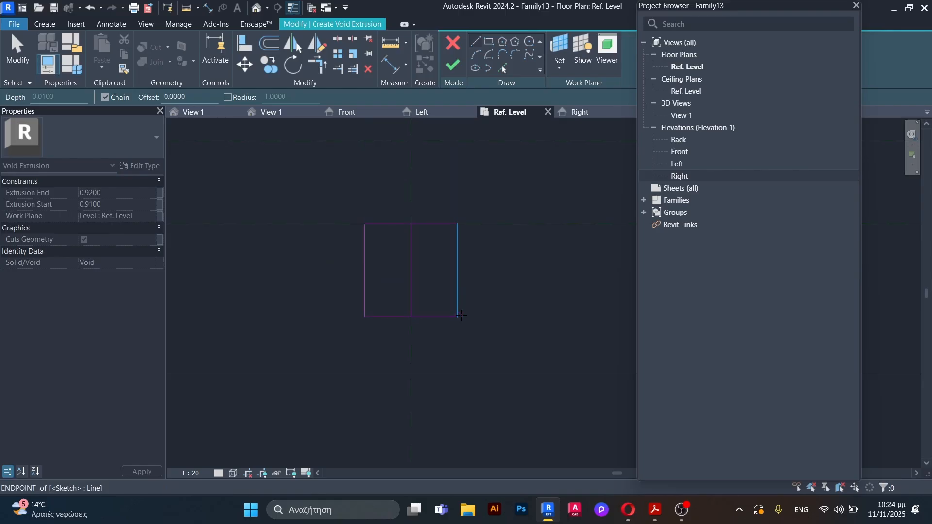
pyautogui.press('Escape')
pyautogui.press('Escape')
pyautogui.click(411, 271)
pyautogui.press('Delete')
pyautogui.scroll(-4, 413, 284)
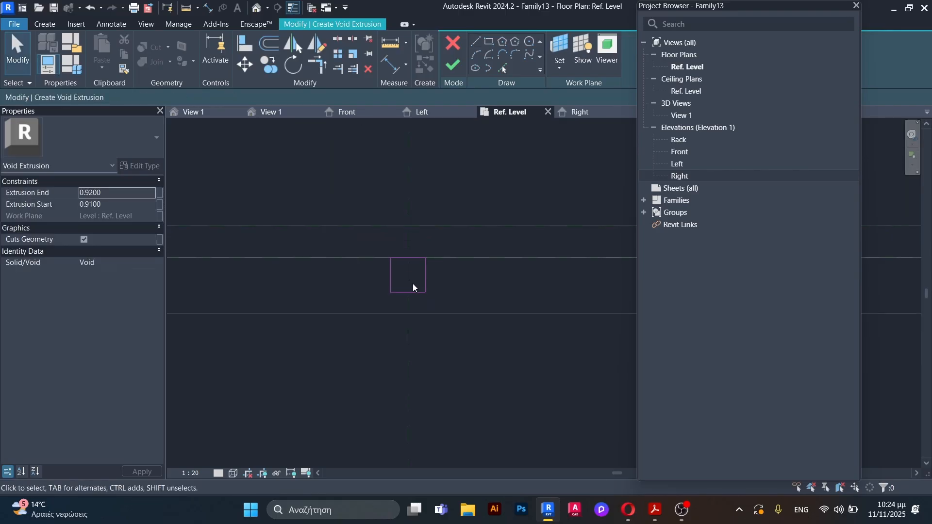
# Step: Stretch the small rectangle's upper edge upward beyond the panel edge line
pyautogui.scroll(3, 435, 255)
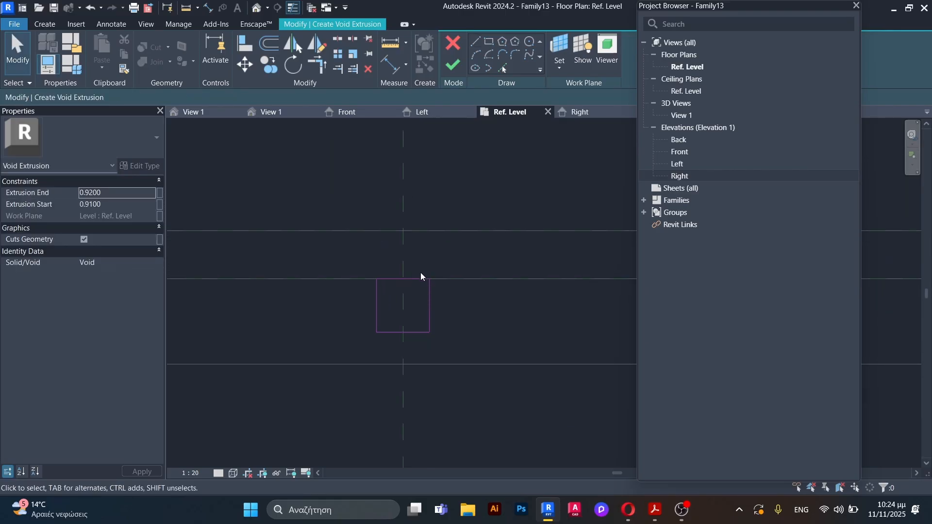
pyautogui.click(410, 279)
pyautogui.moveTo(408, 278)
pyautogui.mouseDown()
pyautogui.moveTo(409, 252)
pyautogui.moveTo(524, 309)
pyautogui.mouseUp()
# Step: Copy the four-line rectangle to the adjacent bay-division reference plane at the counter's middle, with multiple copies enabled
pyautogui.click(481, 272)
pyautogui.scroll(-4, 484, 274)
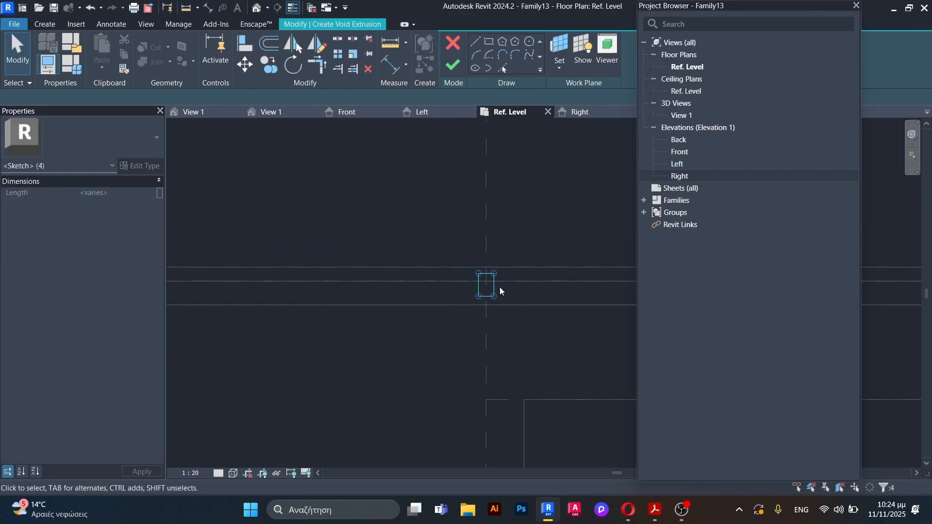
pyautogui.click(270, 68)
pyautogui.scroll(2, 510, 300)
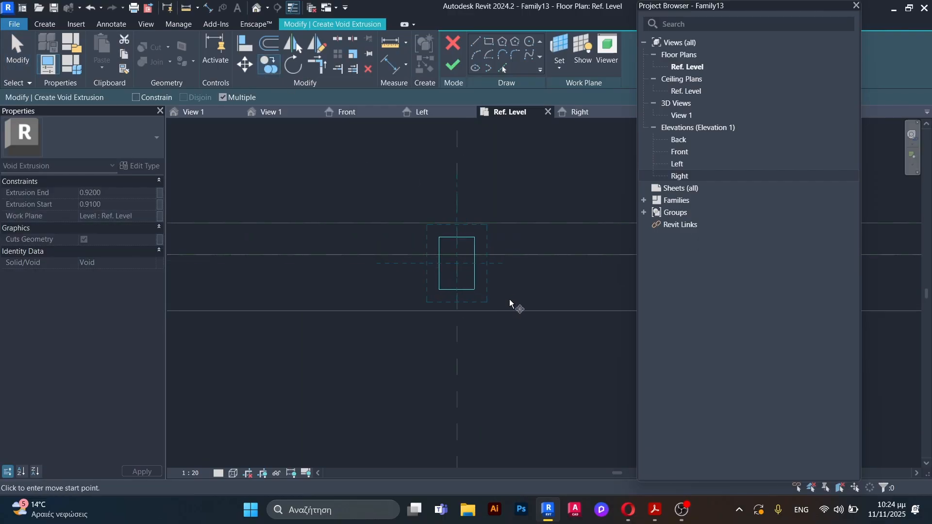
pyautogui.scroll(2, 483, 281)
pyautogui.click(437, 234)
pyautogui.scroll(-8, 504, 296)
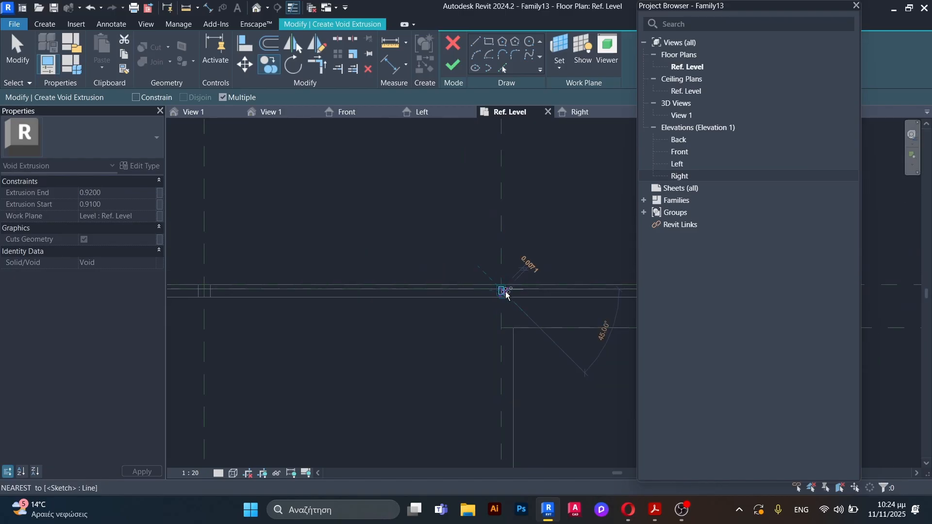
pyautogui.scroll(-4, 486, 294)
pyautogui.scroll(10, 399, 300)
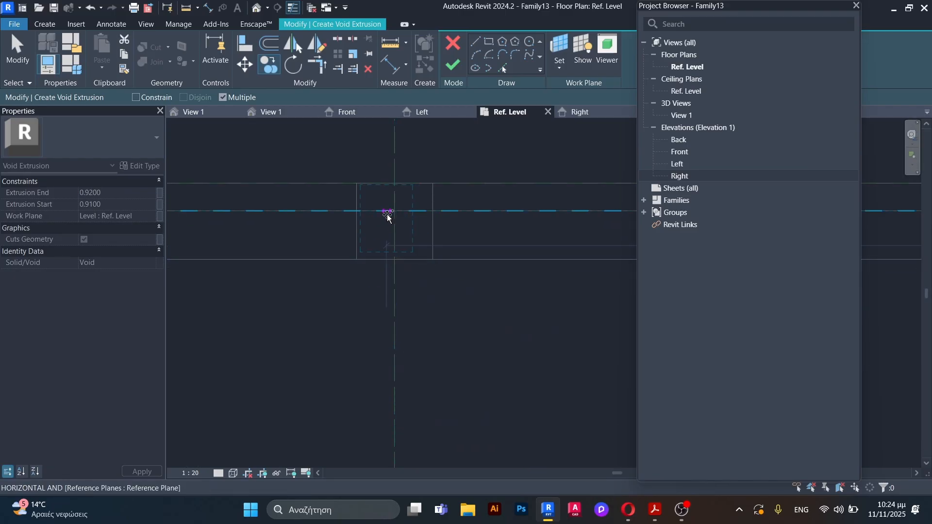
pyautogui.click(395, 212)
# Step: Place another copy of the rectangle on the bay-division reference plane farthest from the right bay
pyautogui.scroll(-6, 593, 248)
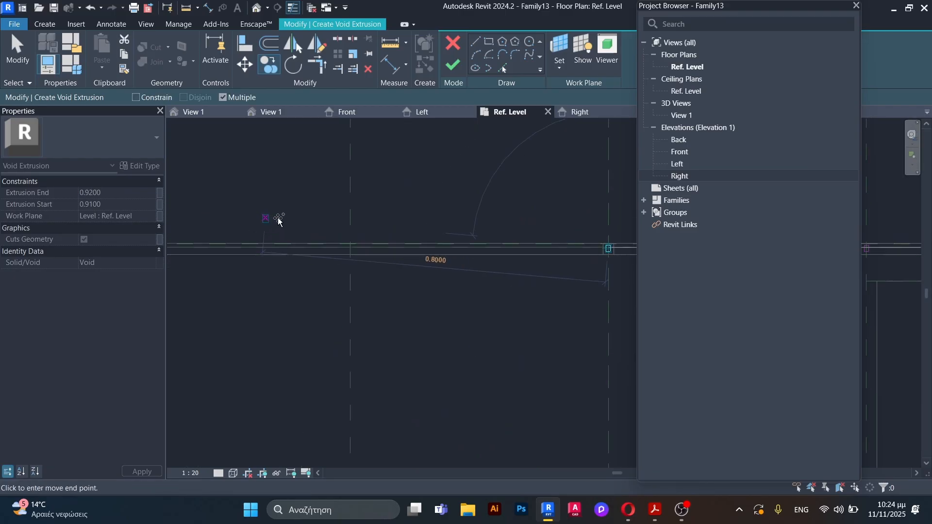
pyautogui.scroll(5, 322, 237)
pyautogui.click(482, 295)
pyautogui.scroll(-4, 378, 293)
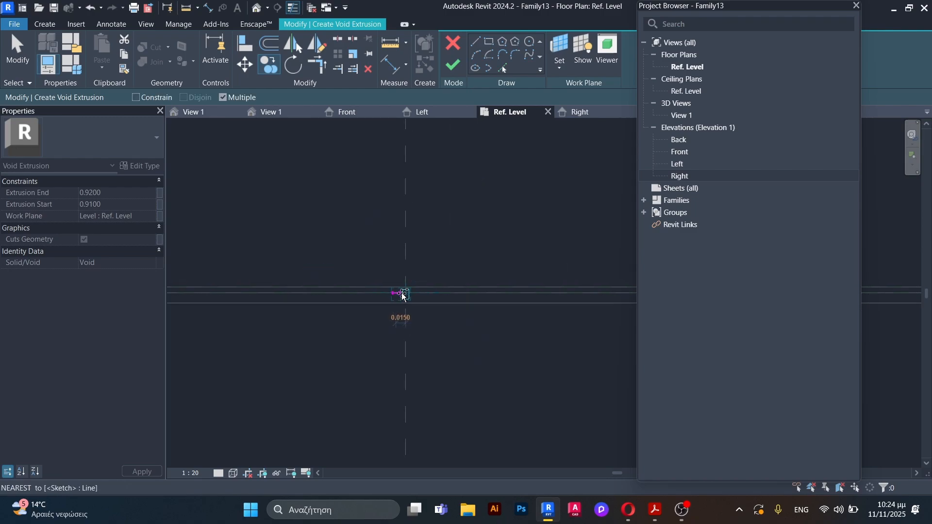
pyautogui.scroll(-3, 401, 294)
pyautogui.press('Escape')
pyautogui.scroll(-3, 278, 293)
pyautogui.scroll(2, 453, 287)
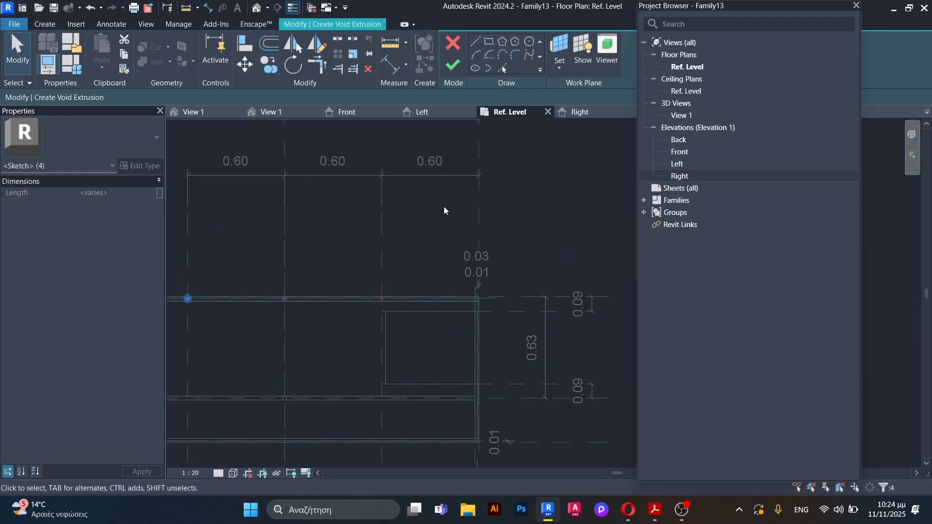
# Step: Finish the void extrusion sketch and set its extrusion start to 0.125 and extrusion end to 0.90
pyautogui.click(453, 65)
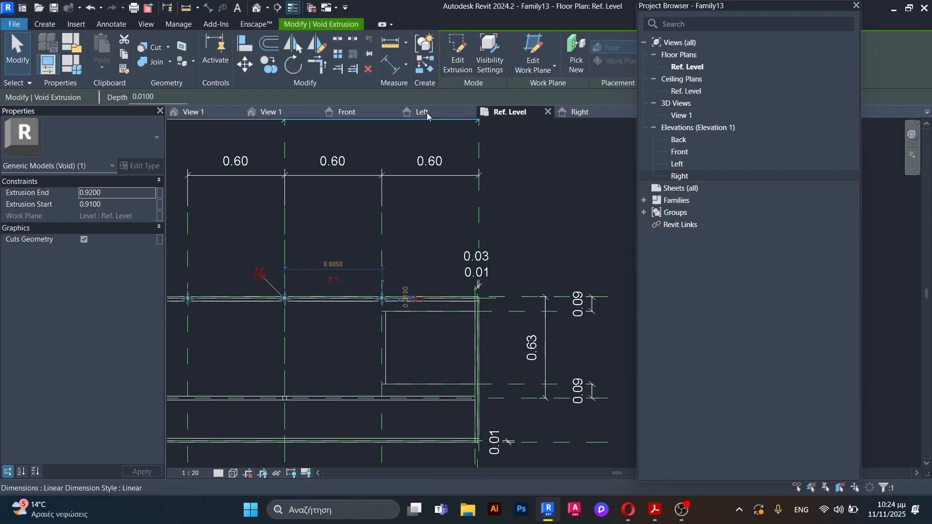
pyautogui.click(105, 206)
pyautogui.moveTo(102, 204); pyautogui.dragTo(89, 205)
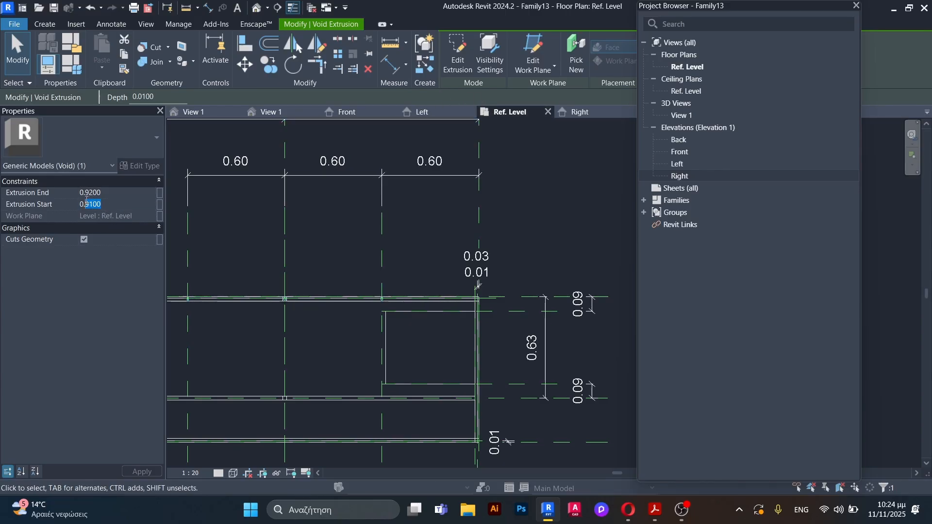
pyautogui.click(118, 196)
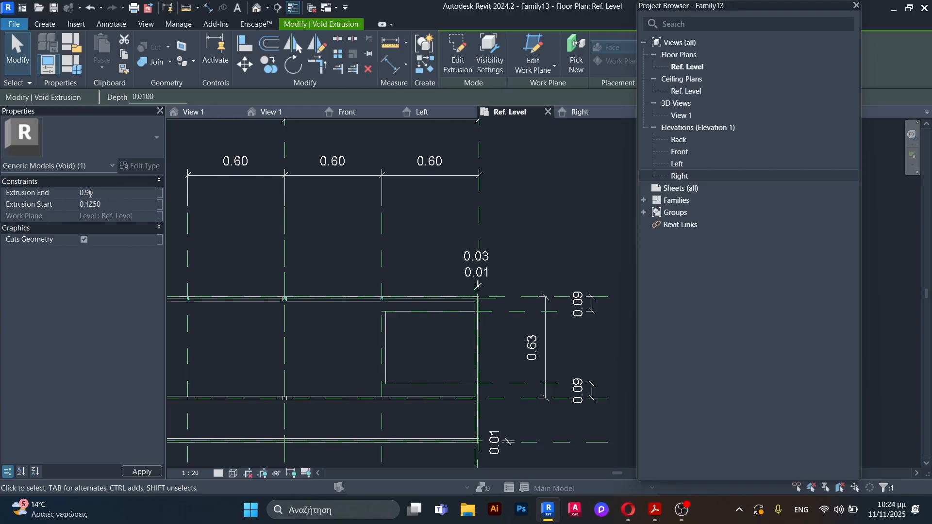
pyautogui.write('0.90')
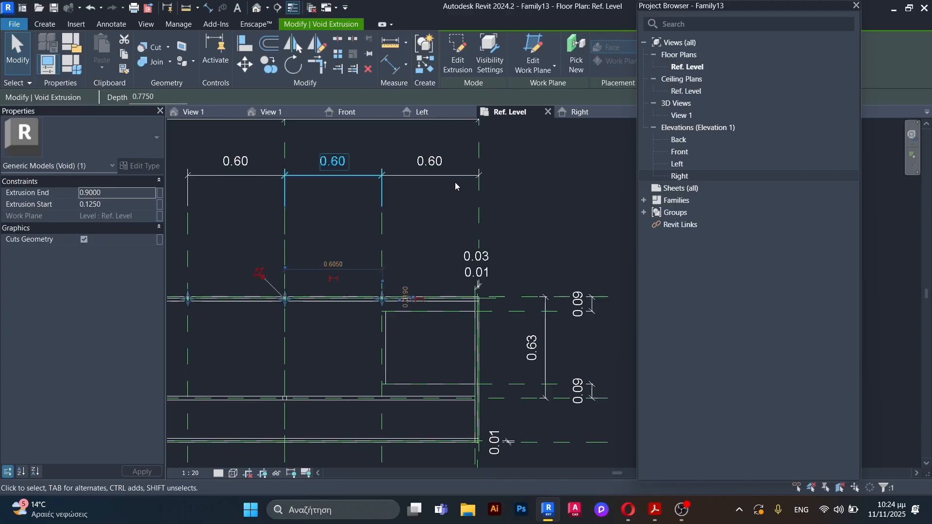
# Step: In the 3D view, cut the counter body with the narrow void strips at the bay divisions using Cut Geometry
pyautogui.click(274, 111)
pyautogui.keyDown('shift'); pyautogui.moveTo(462, 339); pyautogui.dragTo(383, 264, button='middle'); pyautogui.keyUp('shift')
pyautogui.scroll(4, 380, 290)
pyautogui.scroll(5, 404, 237)
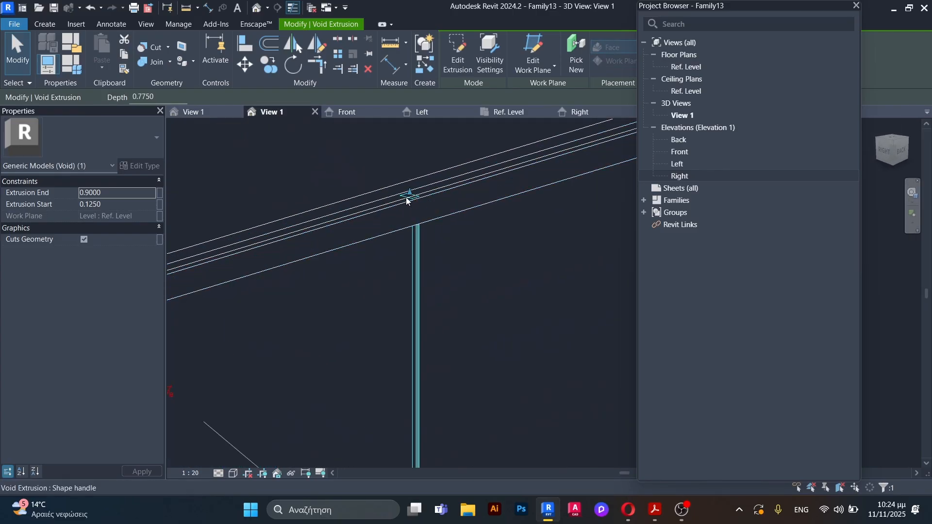
pyautogui.press('Escape')
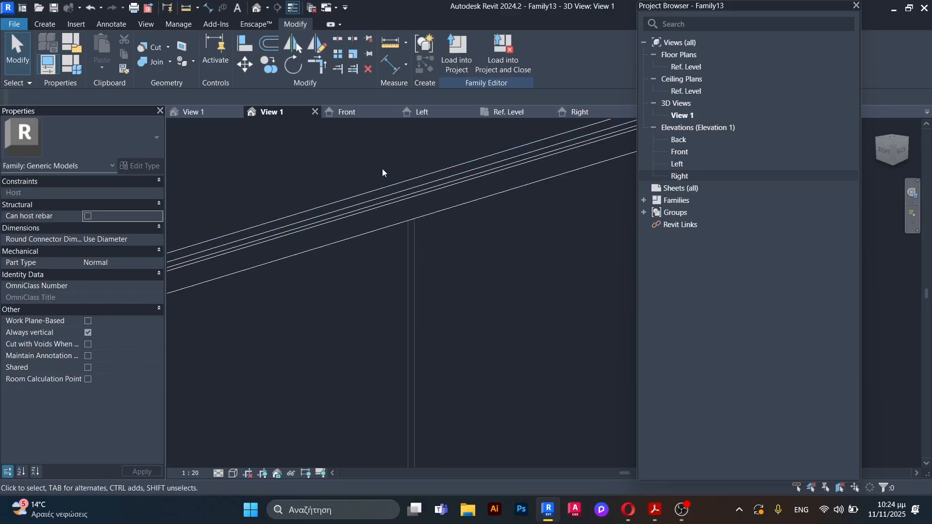
pyautogui.scroll(-6, 445, 247)
pyautogui.keyDown('shift'); pyautogui.moveTo(448, 293); pyautogui.dragTo(403, 253, button='middle'); pyautogui.keyUp('shift')
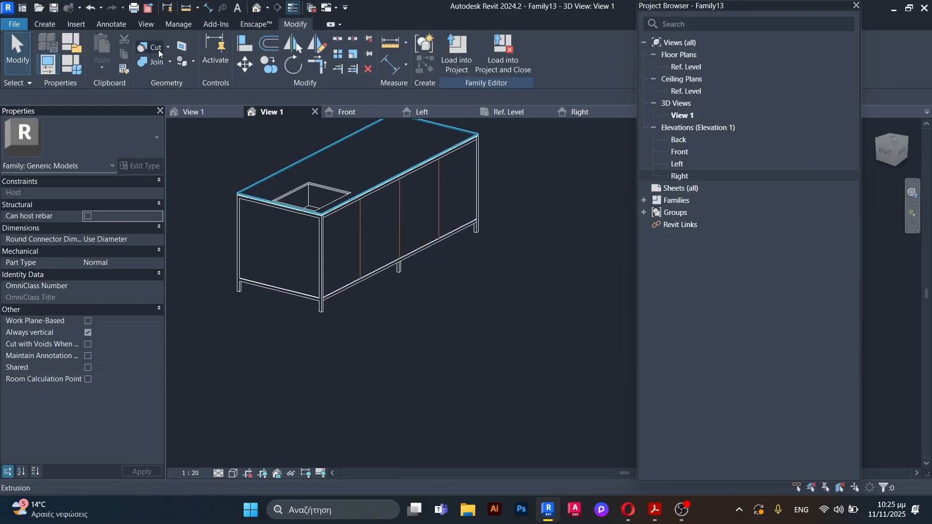
pyautogui.press('c')
pyautogui.press('g')
pyautogui.scroll(3, 403, 252)
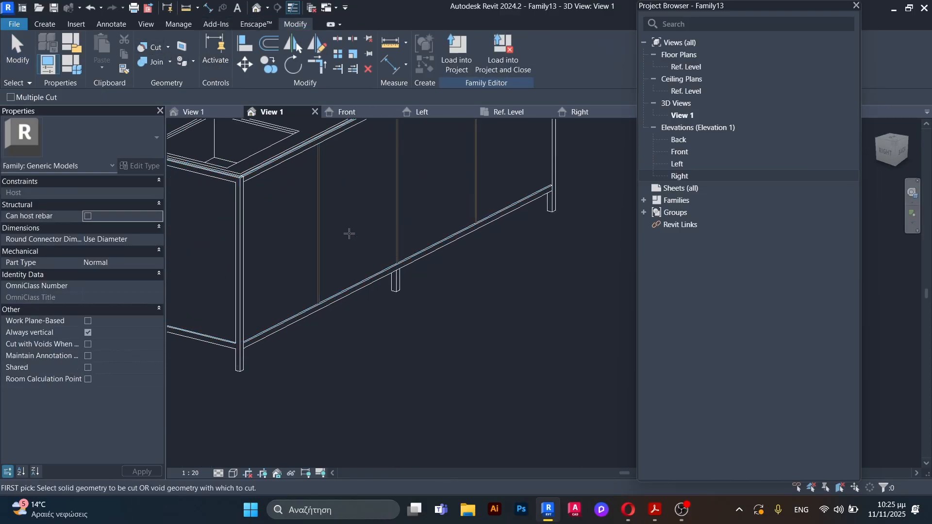
pyautogui.click(374, 272)
pyautogui.click(396, 243)
pyautogui.press('Escape')
# Step: Examine the cut bay divisions from the back side in 3D and open the Back elevation
pyautogui.scroll(-4, 382, 286)
pyautogui.keyDown('shift'); pyautogui.moveTo(383, 287); pyautogui.dragTo(339, 302, button='middle'); pyautogui.keyUp('shift')
pyautogui.scroll(2, 387, 216)
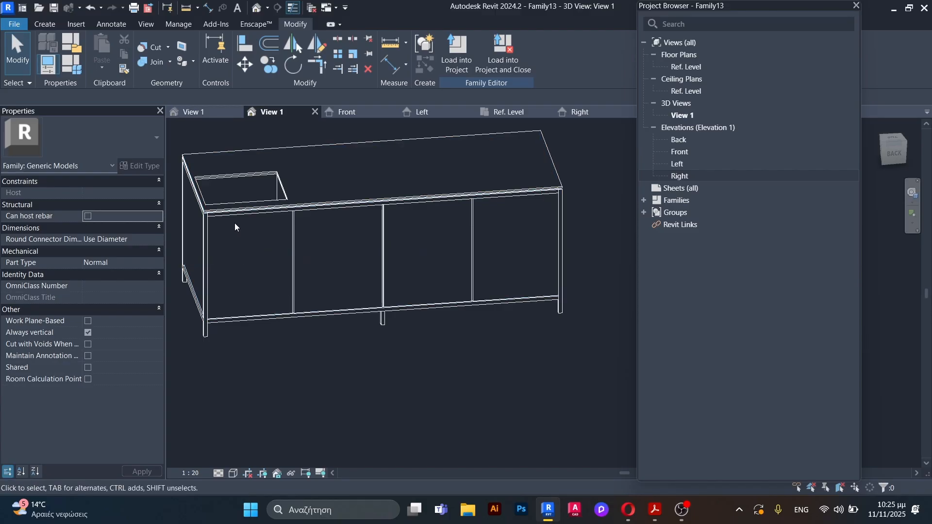
pyautogui.scroll(-1, 391, 228)
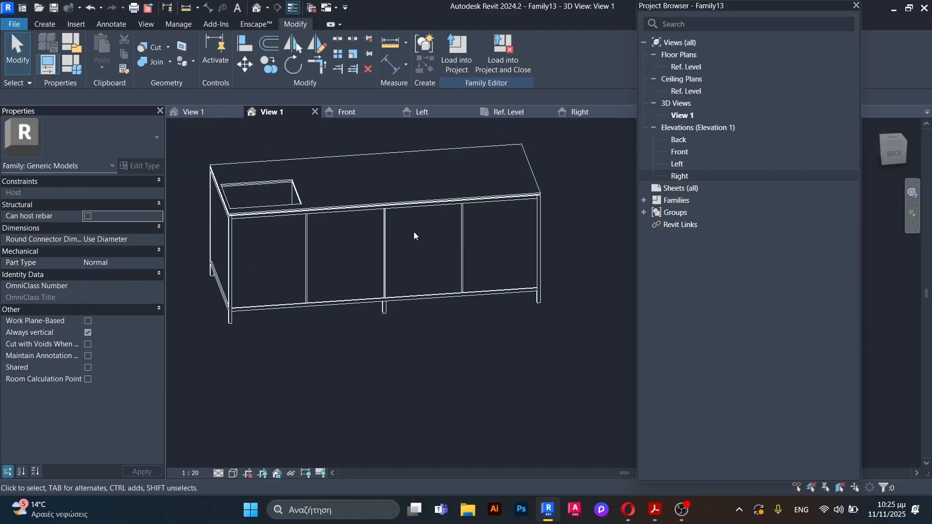
pyautogui.scroll(2, 425, 241)
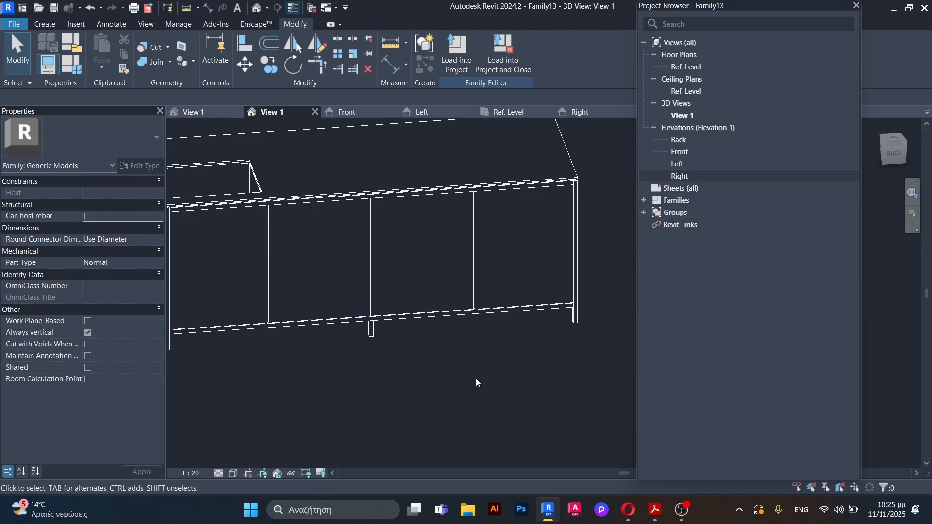
pyautogui.keyDown('shift'); pyautogui.moveTo(481, 378); pyautogui.dragTo(484, 316, button='middle'); pyautogui.keyUp('shift')
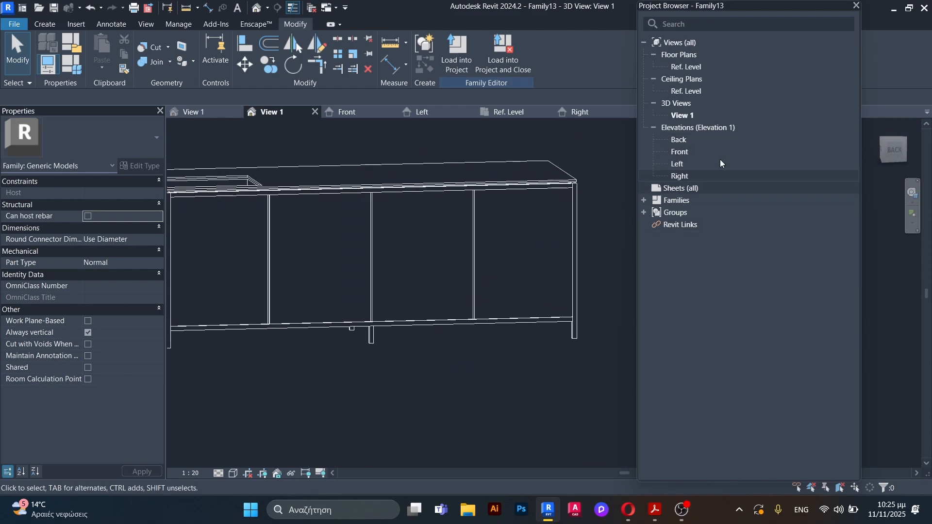
pyautogui.doubleClick(697, 142)
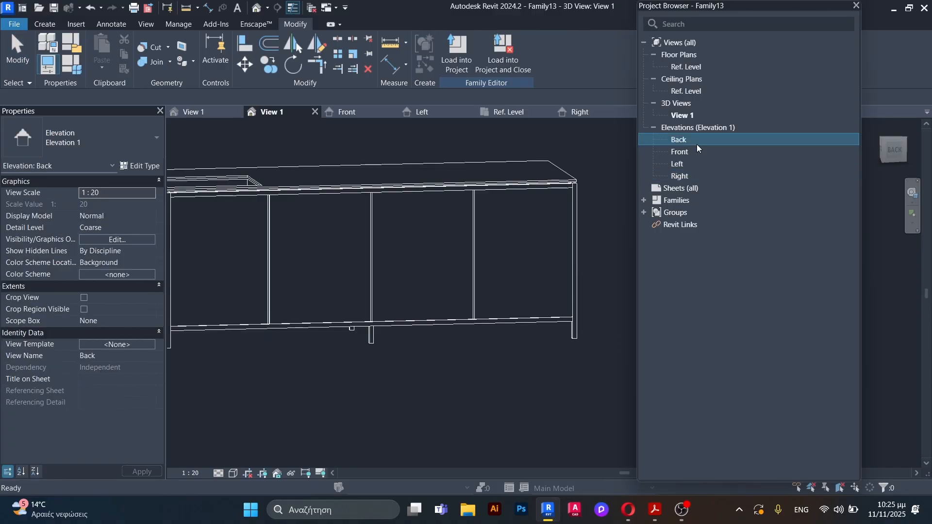
pyautogui.scroll(3, 447, 324)
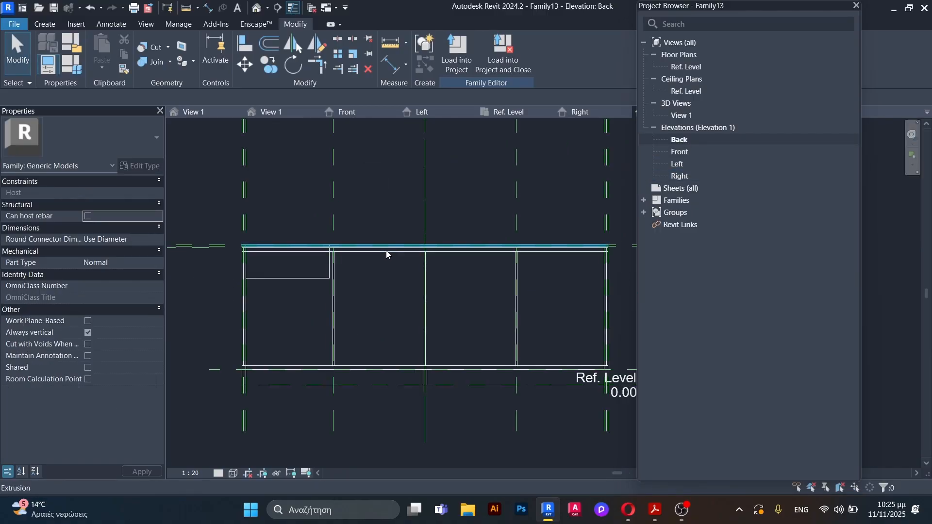
# Step: Start a void extrusion and sketch a 0.22 vertical line down from the upper panel edge in the bay right of centre
pyautogui.click(44, 24)
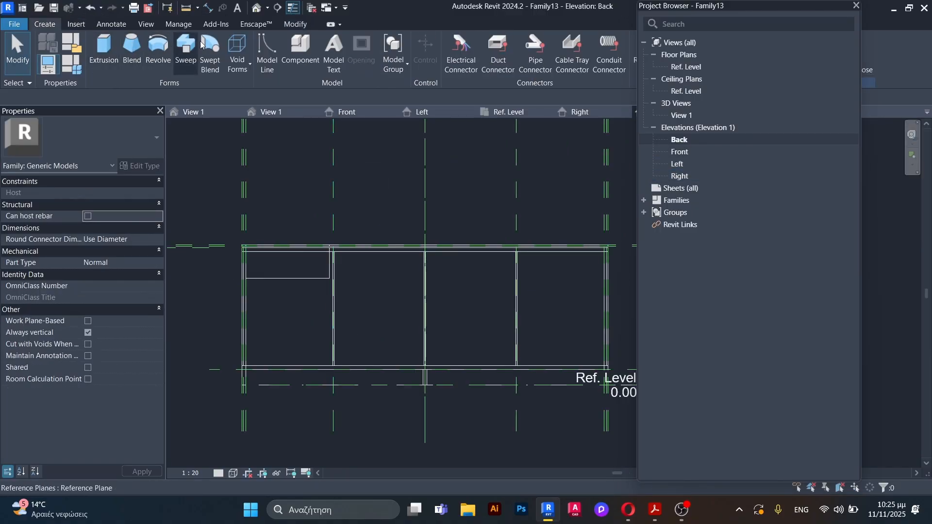
pyautogui.click(238, 56)
pyautogui.click(268, 88)
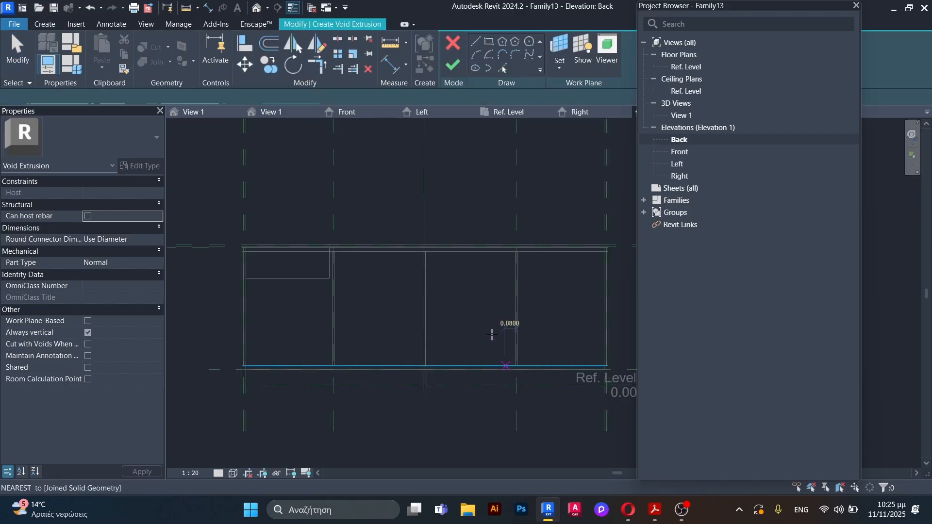
pyautogui.scroll(2, 432, 283)
pyautogui.scroll(-3, 357, 287)
pyautogui.scroll(3, 456, 280)
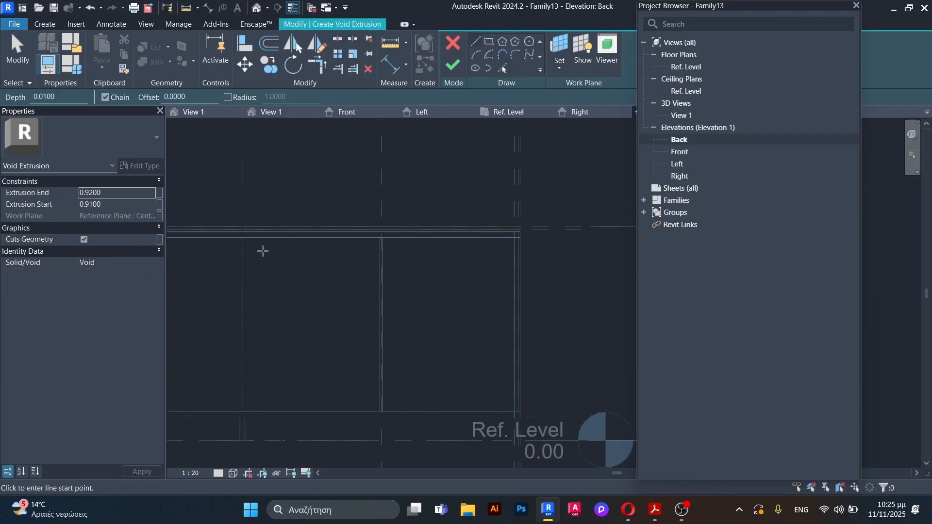
pyautogui.scroll(2, 221, 239)
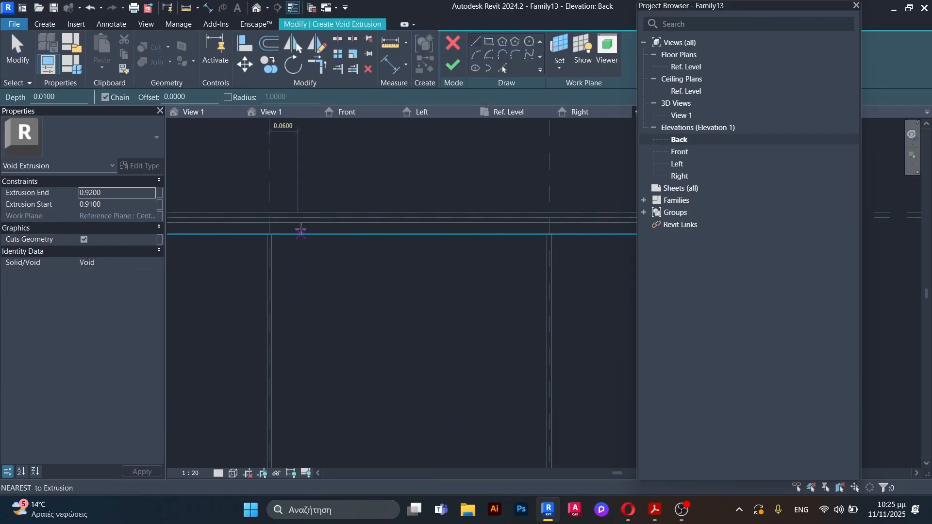
pyautogui.scroll(1, 311, 234)
pyautogui.click(298, 235)
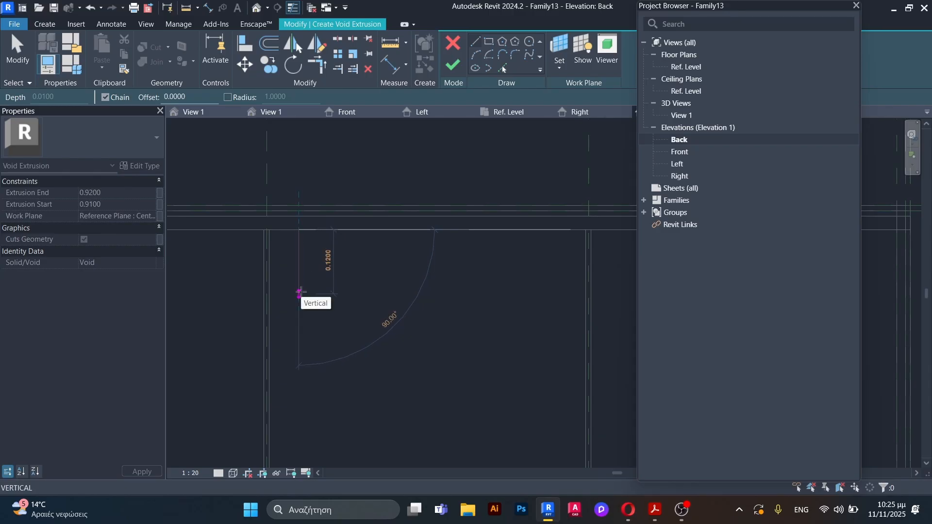
pyautogui.write('0.22')
pyautogui.press('Return')
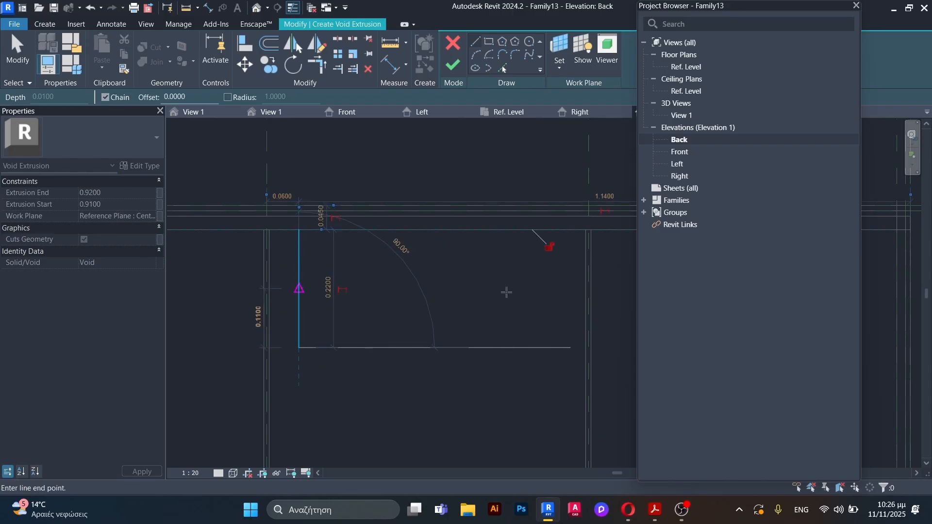
# Step: Sketch a horizontal line 0.59 long between the bay's dividing panels at the vertical line's lower end, and delete the vertical guide line
pyautogui.click(583, 348)
pyautogui.press('Escape')
pyautogui.press('Escape')
pyautogui.click(314, 347)
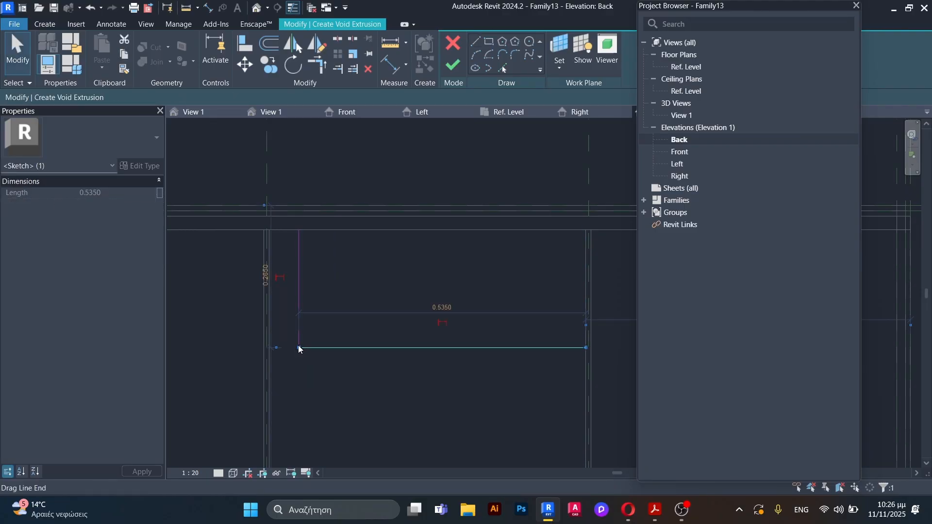
pyautogui.press('Escape')
pyautogui.click(300, 323)
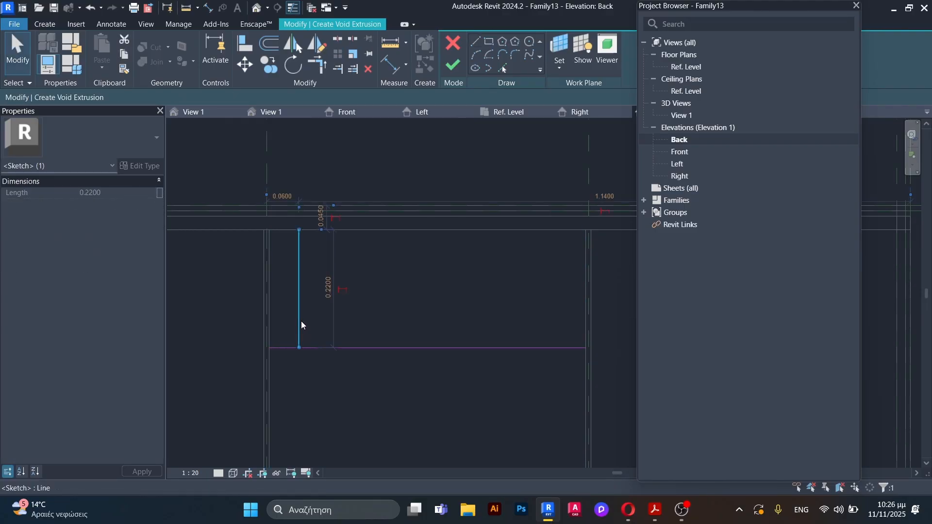
pyautogui.press('Delete')
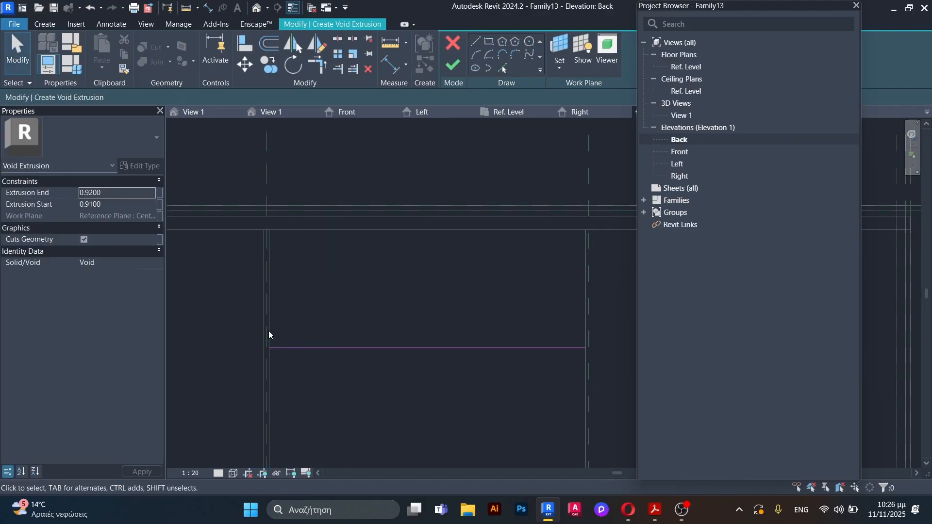
# Step: Measure the vertical distance from the sketched line down to the lower edge of the bay
pyautogui.click(186, 8)
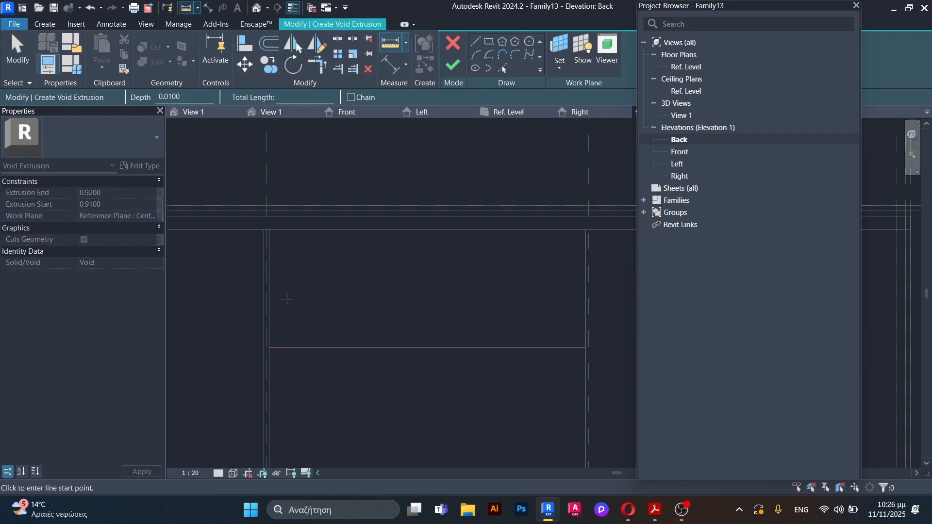
pyautogui.scroll(-2, 307, 374)
pyautogui.moveTo(307, 374); pyautogui.dragTo(315, 210, button='middle')
pyautogui.scroll(2, 317, 217)
pyautogui.click(327, 172)
pyautogui.scroll(-2, 326, 180)
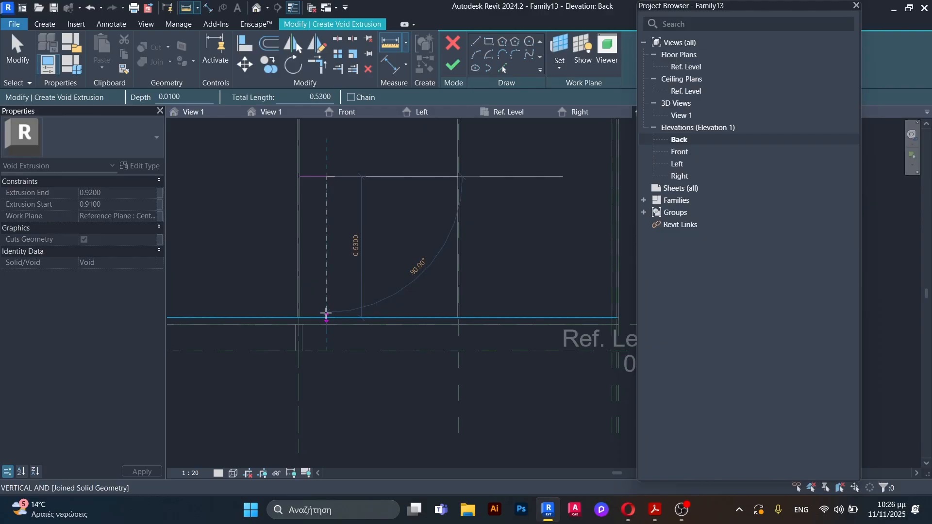
pyautogui.press('Escape')
pyautogui.press('Escape')
pyautogui.scroll(-2, 327, 318)
pyautogui.scroll(2, 361, 311)
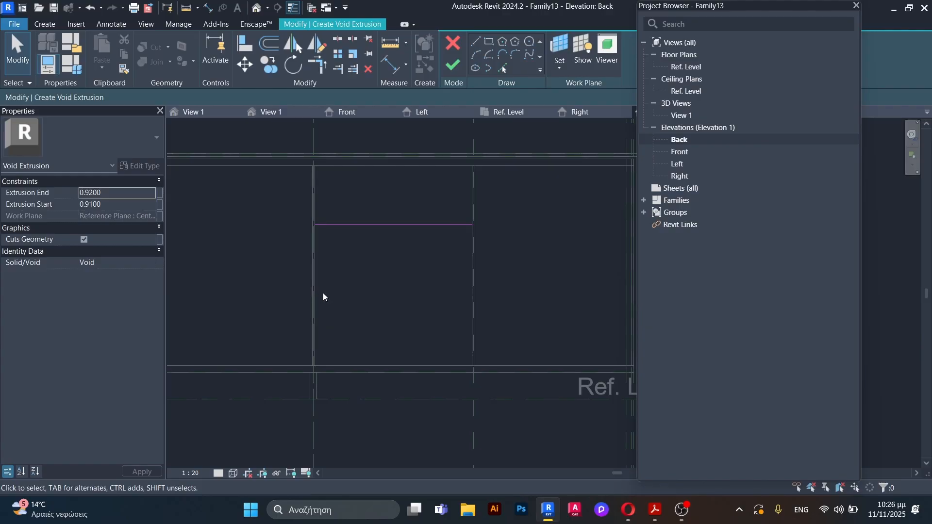
# Step: Extend the horizontal sketch line across the adjacent bay to the inner edge of the outer panel
pyautogui.click(440, 225)
pyautogui.scroll(-2, 457, 238)
pyautogui.scroll(3, 456, 238)
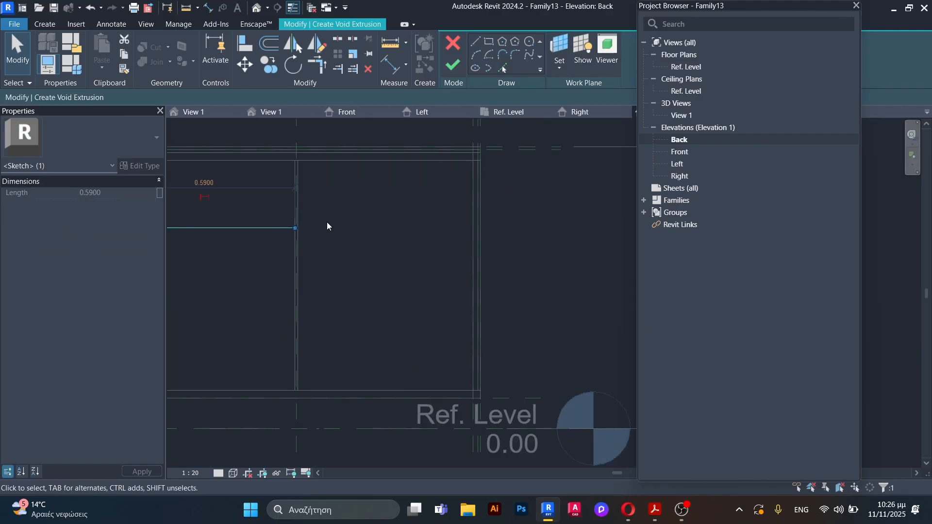
pyautogui.moveTo(298, 229)
pyautogui.mouseDown()
pyautogui.moveTo(457, 238)
pyautogui.moveTo(470, 228)
pyautogui.mouseUp()
pyautogui.click(522, 298)
pyautogui.scroll(-3, 522, 299)
pyautogui.scroll(2, 354, 245)
pyautogui.scroll(1, 354, 245)
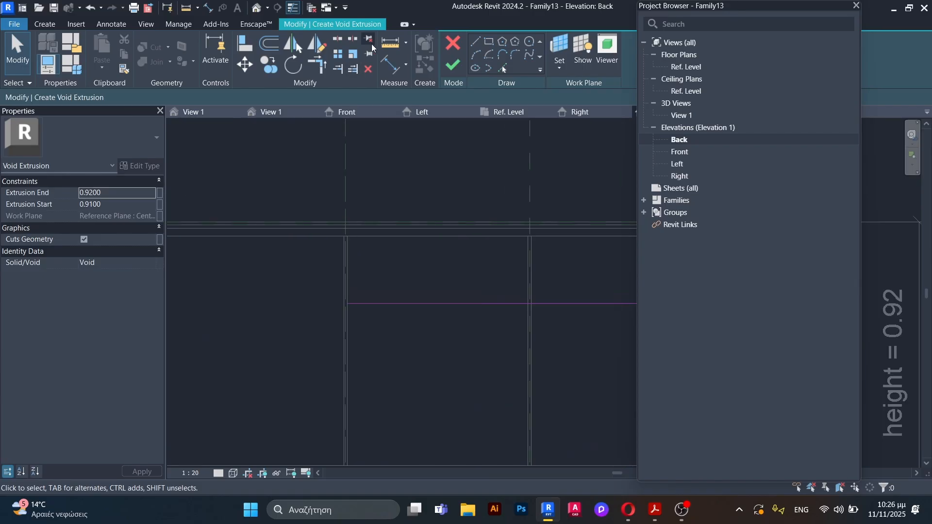
# Step: Offset copies of the horizontal line by 0.005 above and below it
pyautogui.click(280, 47)
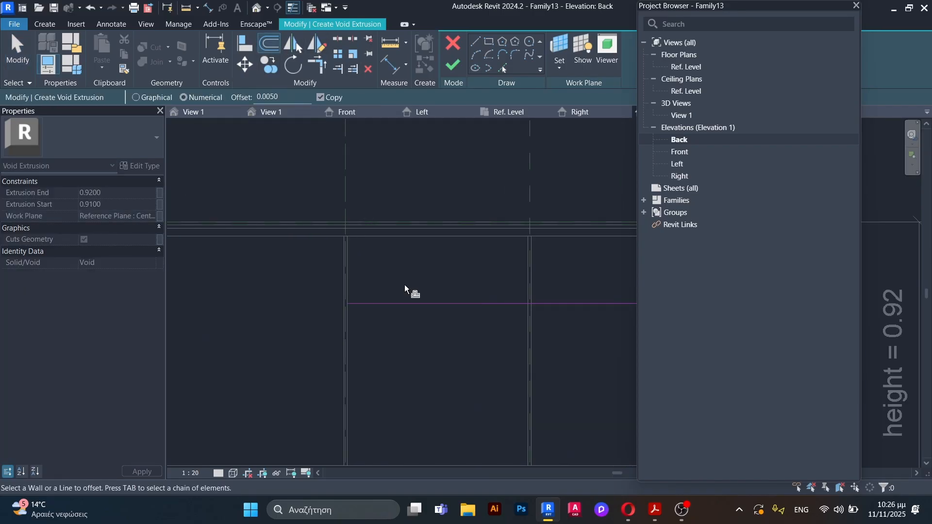
pyautogui.scroll(2, 402, 315)
pyautogui.scroll(1, 399, 313)
pyautogui.click(387, 280)
pyautogui.click(388, 289)
pyautogui.press('Escape')
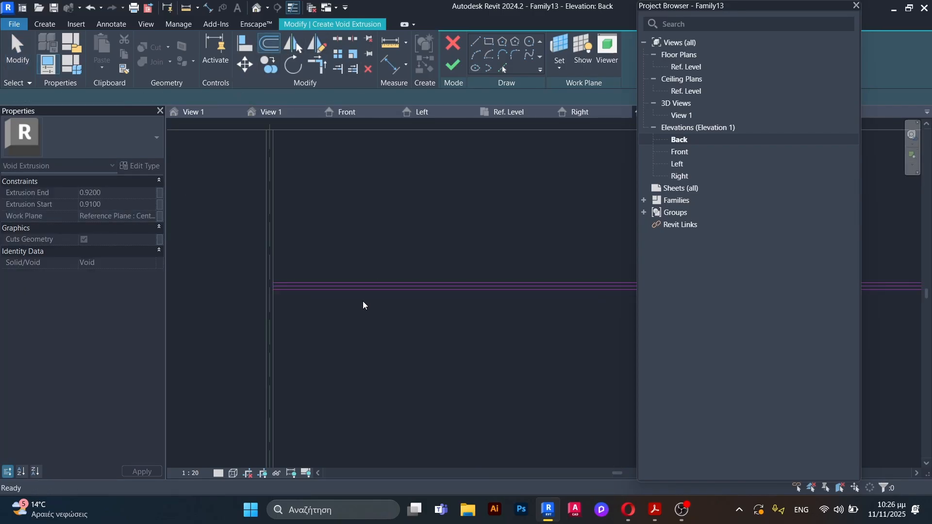
pyautogui.scroll(-4, 327, 286)
pyautogui.scroll(-3, 298, 244)
pyautogui.scroll(2, 361, 162)
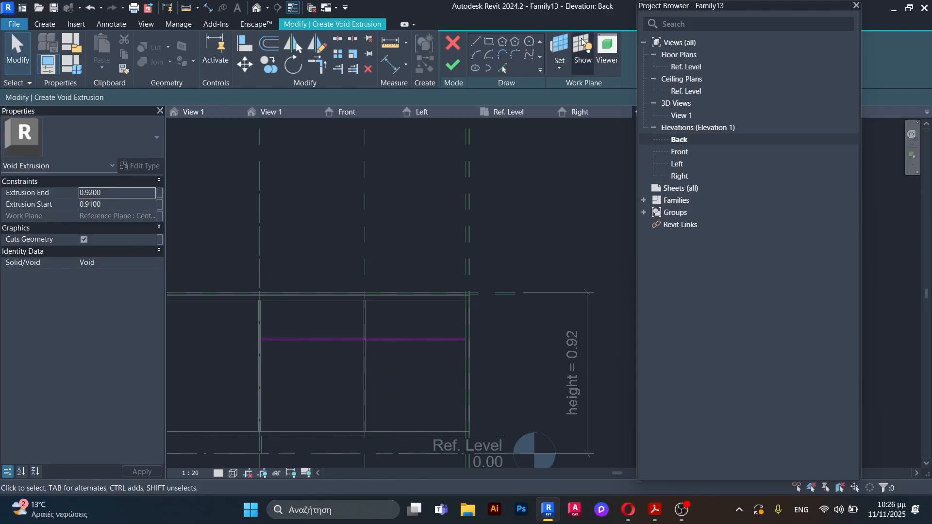
# Step: Set the sketch's work plane by picking the face of the counter's joined solid geometry
pyautogui.click(560, 48)
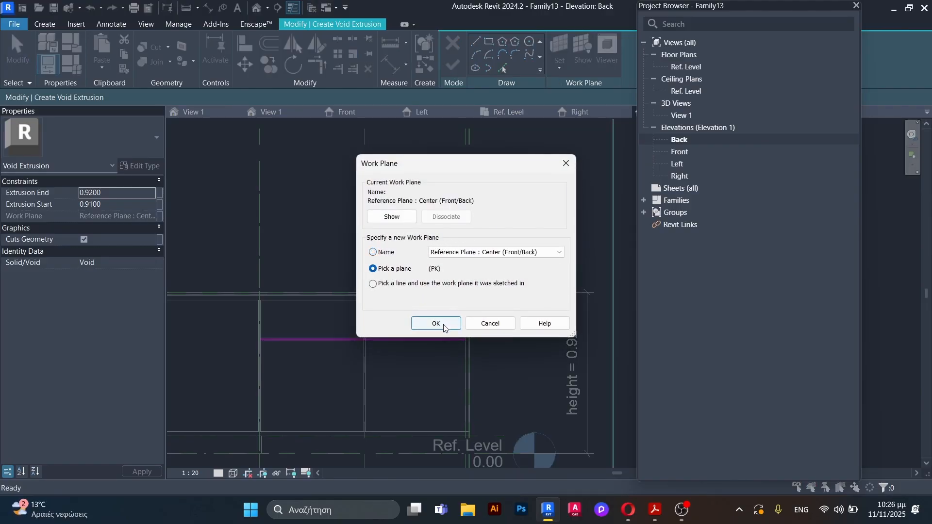
pyautogui.click(436, 323)
pyautogui.scroll(2, 288, 304)
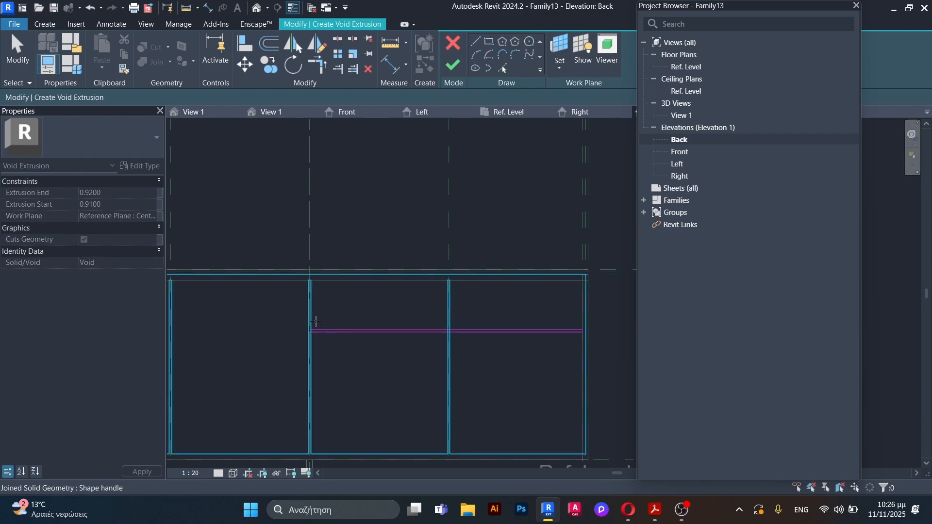
pyautogui.click(316, 320)
pyautogui.scroll(-2, 382, 371)
pyautogui.scroll(2, 338, 330)
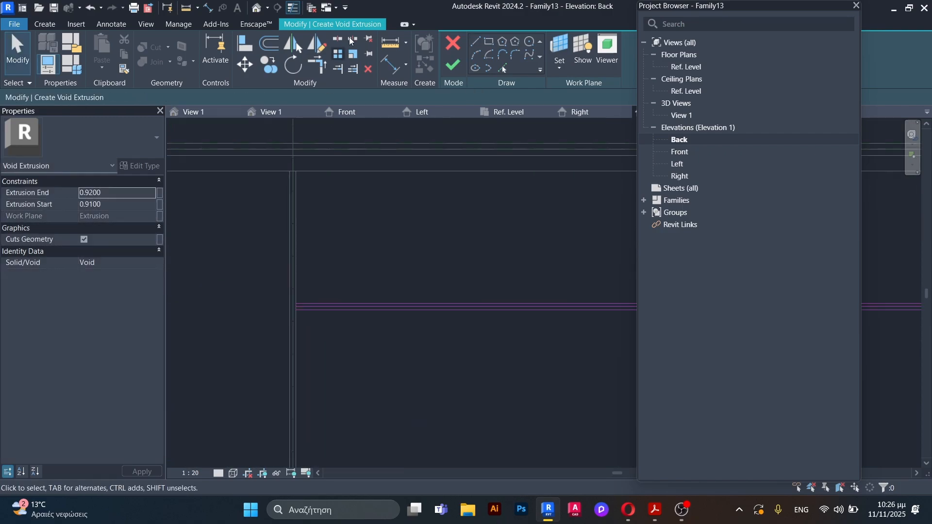
# Step: Close both ends of the strip with short vertical lines between the two offset lines
pyautogui.click(475, 41)
pyautogui.scroll(4, 306, 311)
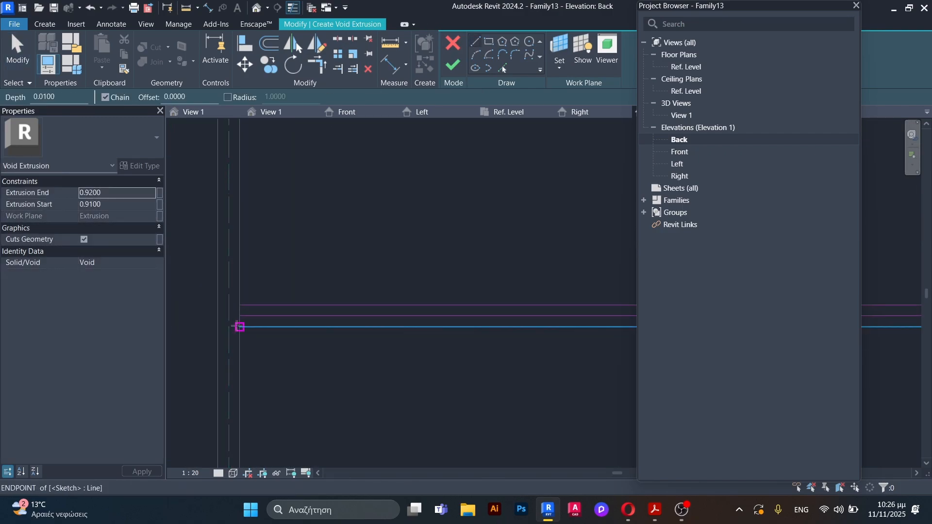
pyautogui.click(239, 326)
pyautogui.click(239, 305)
pyautogui.scroll(-6, 187, 295)
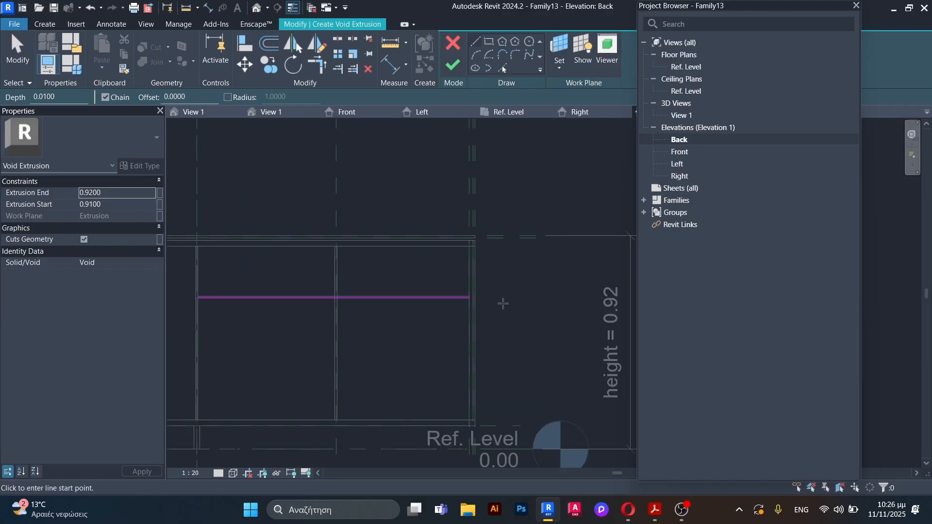
pyautogui.scroll(5, 483, 302)
pyautogui.click(406, 286)
pyautogui.click(407, 272)
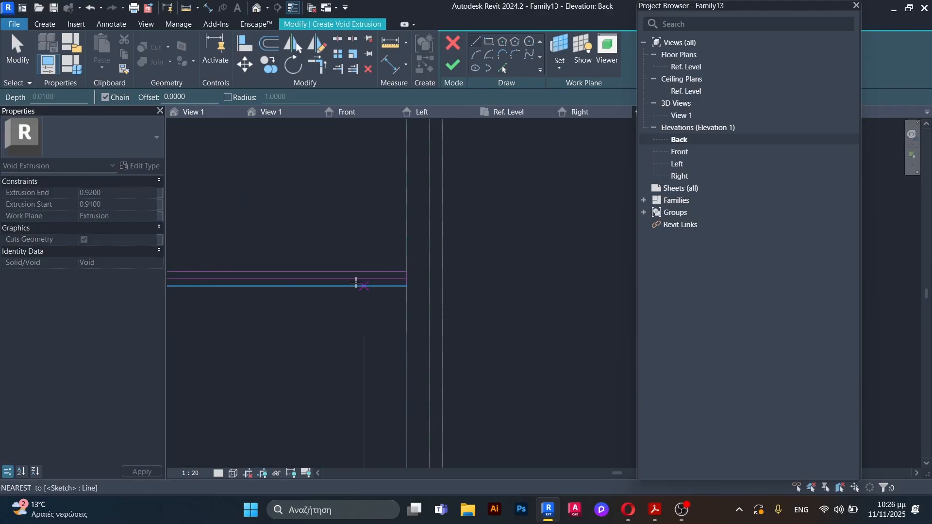
# Step: Delete the middle horizontal line and finish the void extrusion sketch
pyautogui.press('Escape')
pyautogui.click(351, 278)
pyautogui.press('Delete')
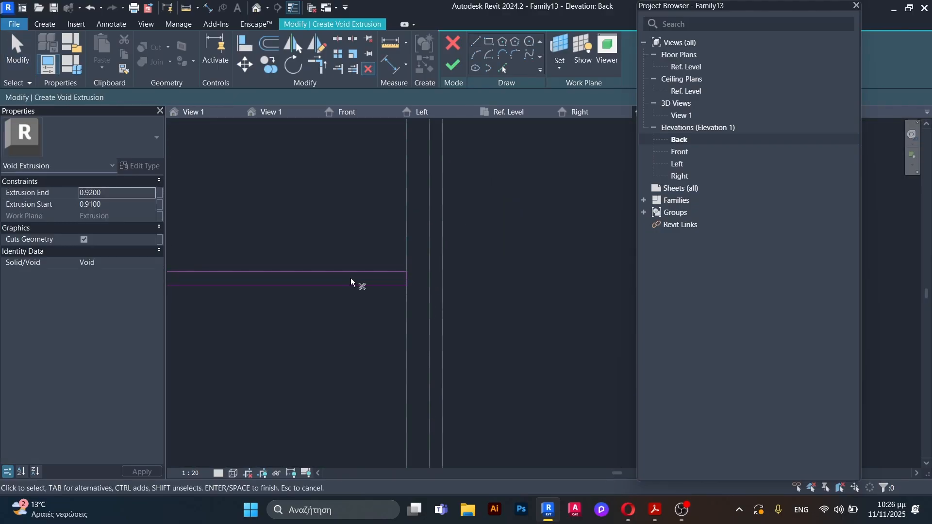
pyautogui.scroll(-4, 363, 272)
pyautogui.scroll(-3, 414, 272)
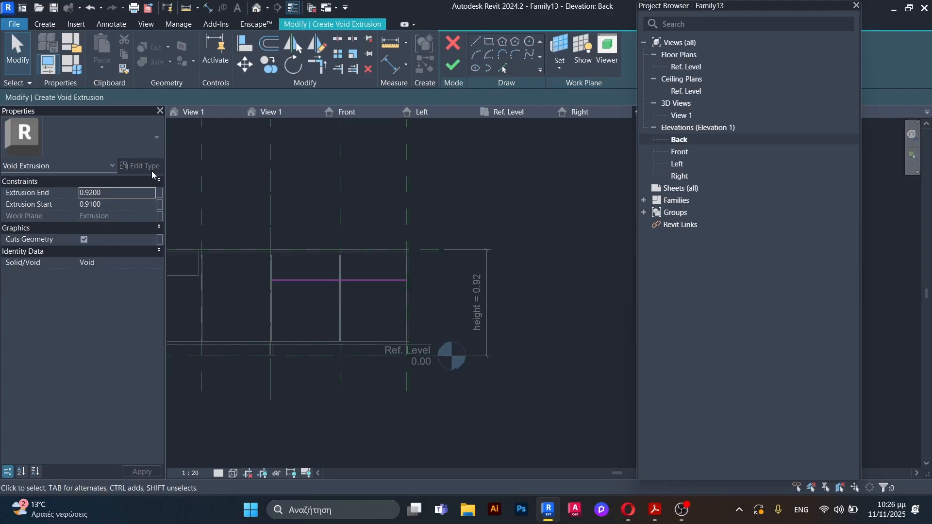
pyautogui.click(455, 69)
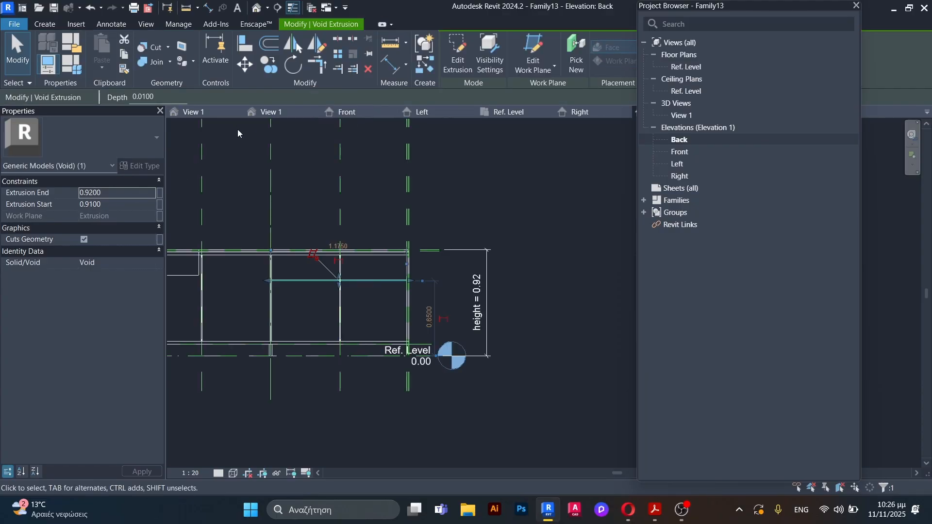
# Step: In the 3D view, stretch the horizontal void strip through the back face, from about -0.113 to about 0.016
pyautogui.click(292, 113)
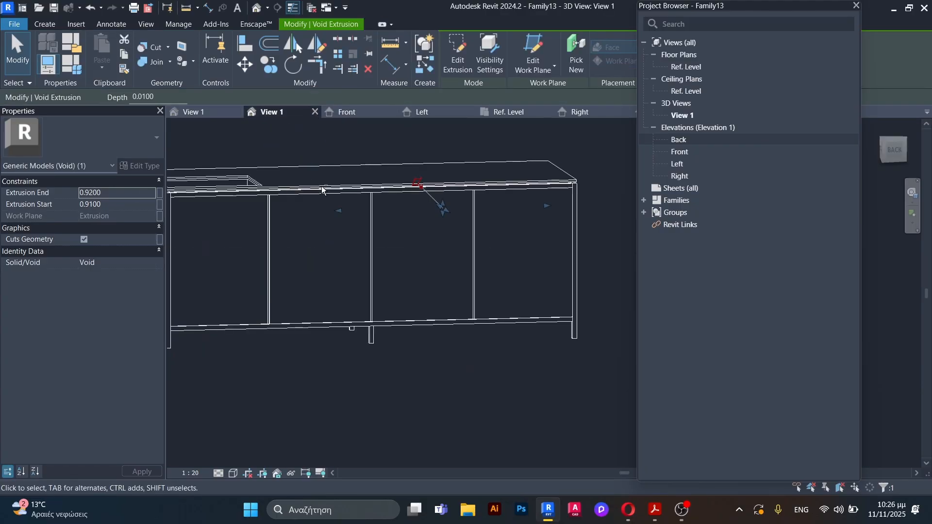
pyautogui.keyDown('shift'); pyautogui.moveTo(330, 218); pyautogui.dragTo(520, 298, button='middle'); pyautogui.keyUp('shift')
pyautogui.scroll(-4, 336, 266)
pyautogui.scroll(4, 426, 260)
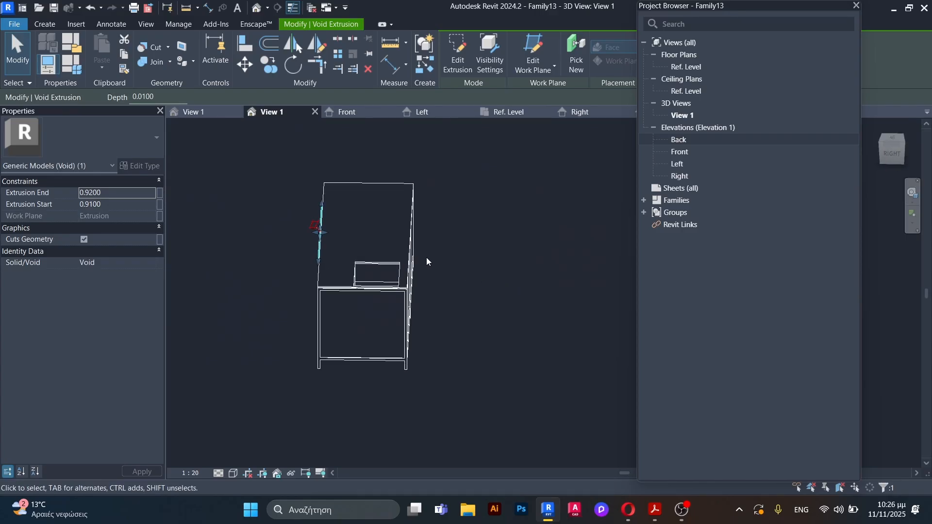
pyautogui.keyDown('shift'); pyautogui.moveTo(427, 260); pyautogui.dragTo(348, 272, button='middle'); pyautogui.keyUp('shift')
pyautogui.moveTo(295, 234); pyautogui.dragTo(381, 286)
pyautogui.scroll(3, 328, 240)
pyautogui.moveTo(240, 212); pyautogui.dragTo(409, 327)
pyautogui.scroll(2, 404, 328)
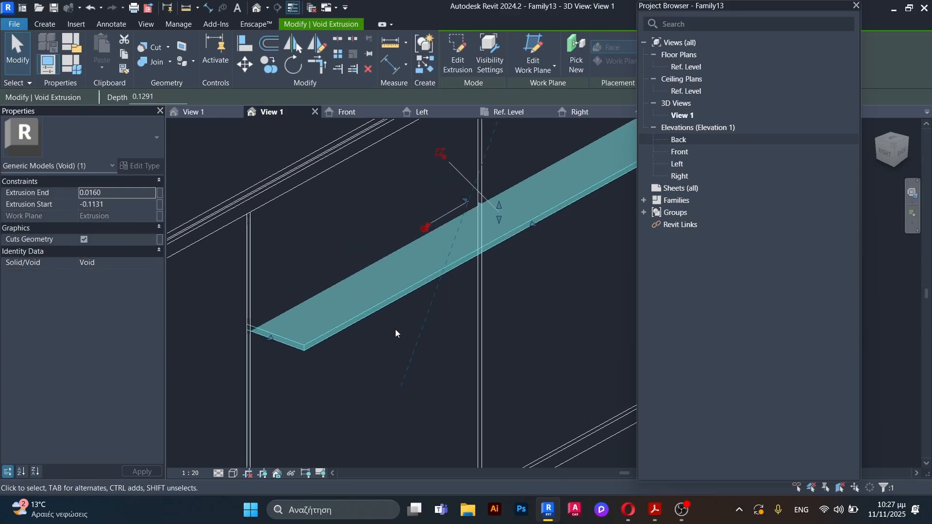
pyautogui.scroll(-2, 395, 330)
# Step: In the Ref. Level plan, pull the void strip's inner face back to an extrusion end of 0.0100
pyautogui.click(509, 112)
pyautogui.scroll(-3, 399, 366)
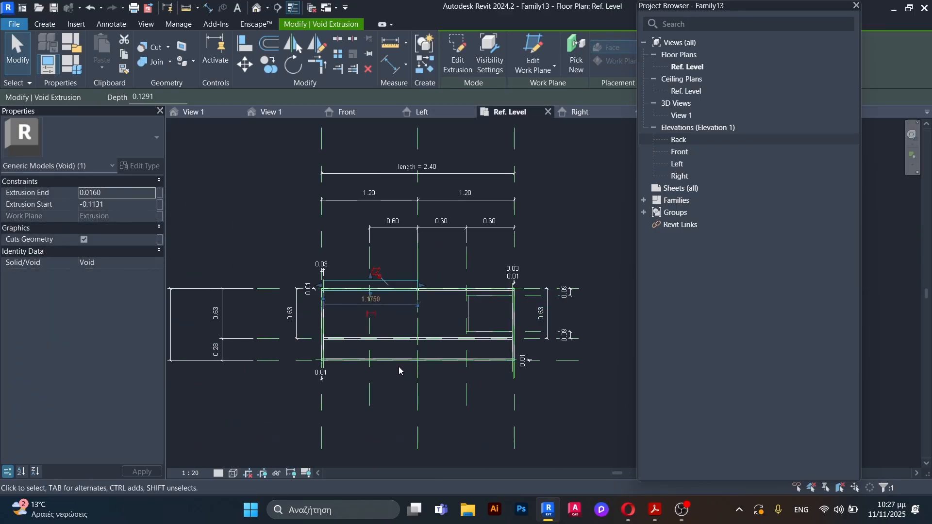
pyautogui.scroll(6, 437, 297)
pyautogui.scroll(2, 478, 291)
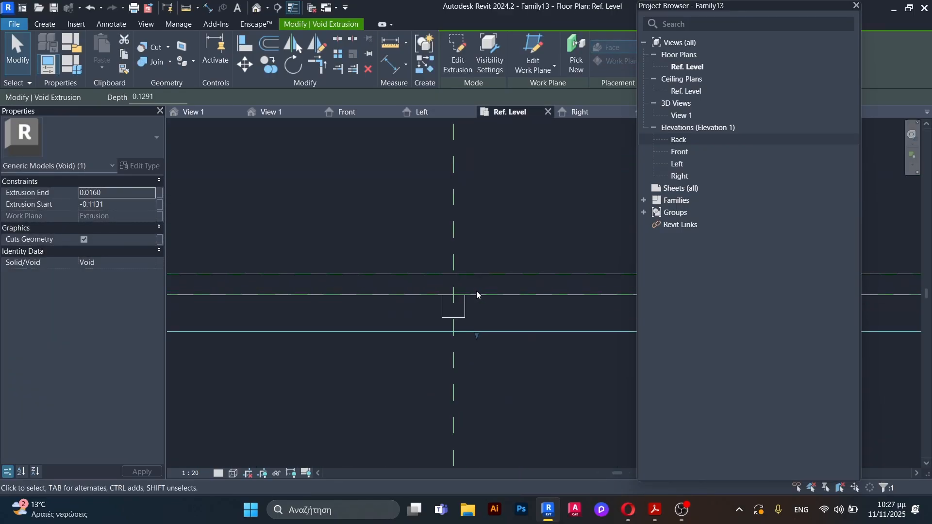
pyautogui.scroll(-3, 366, 318)
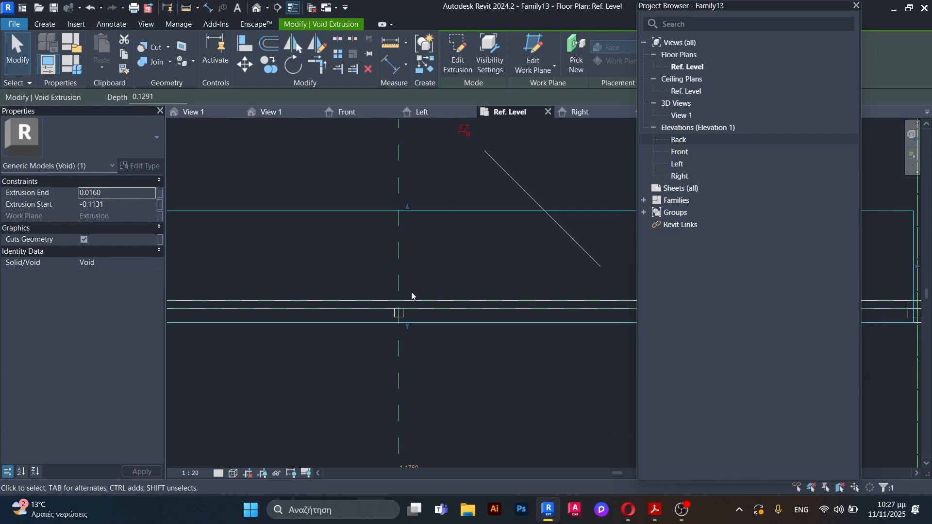
pyautogui.scroll(2, 415, 316)
pyautogui.moveTo(419, 326)
pyautogui.mouseDown()
pyautogui.moveTo(421, 302)
pyautogui.moveTo(418, 320)
pyautogui.mouseUp()
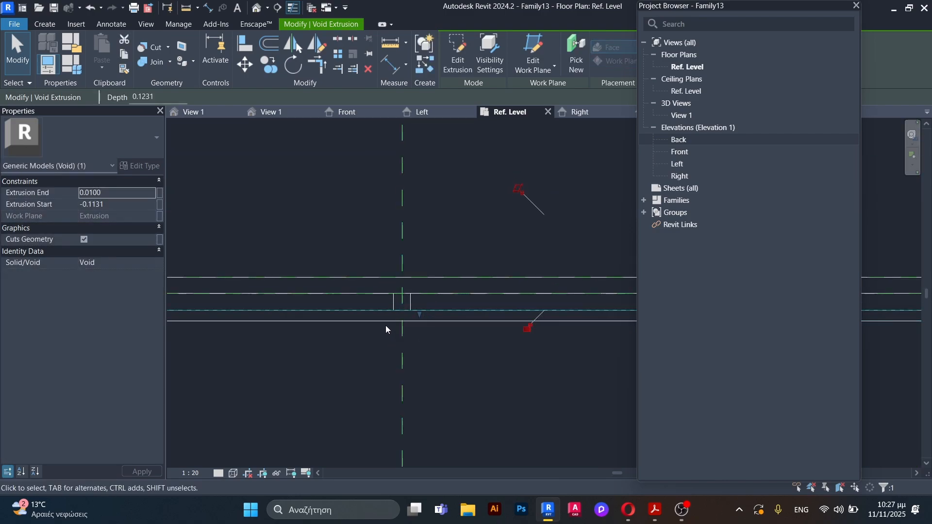
pyautogui.scroll(3, 386, 325)
# Step: In the 3D view, cut the counter body with the horizontal void strip using Cut Geometry
pyautogui.click(290, 113)
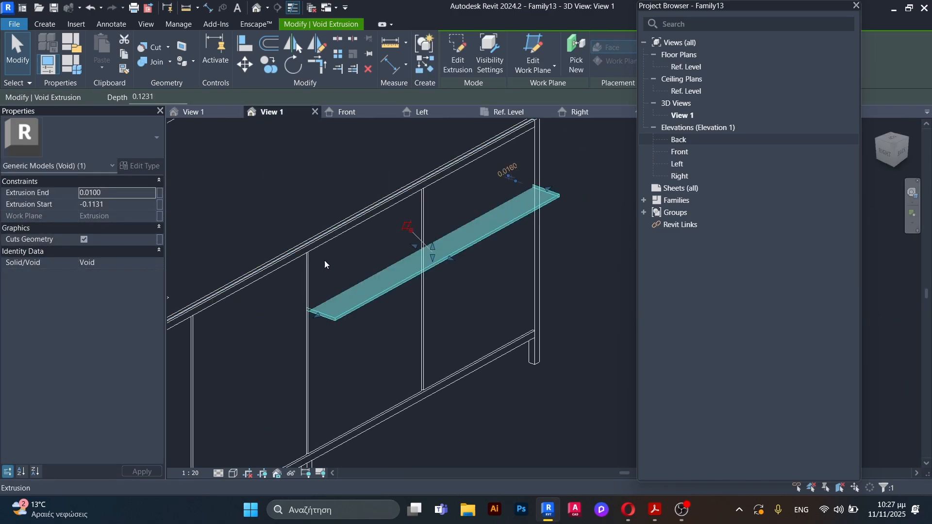
pyautogui.click(156, 53)
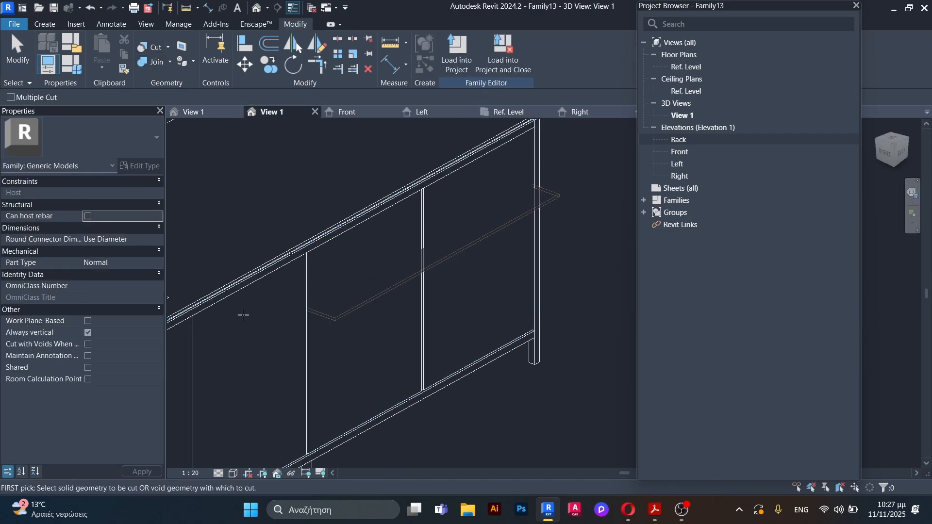
pyautogui.click(346, 429)
pyautogui.click(345, 312)
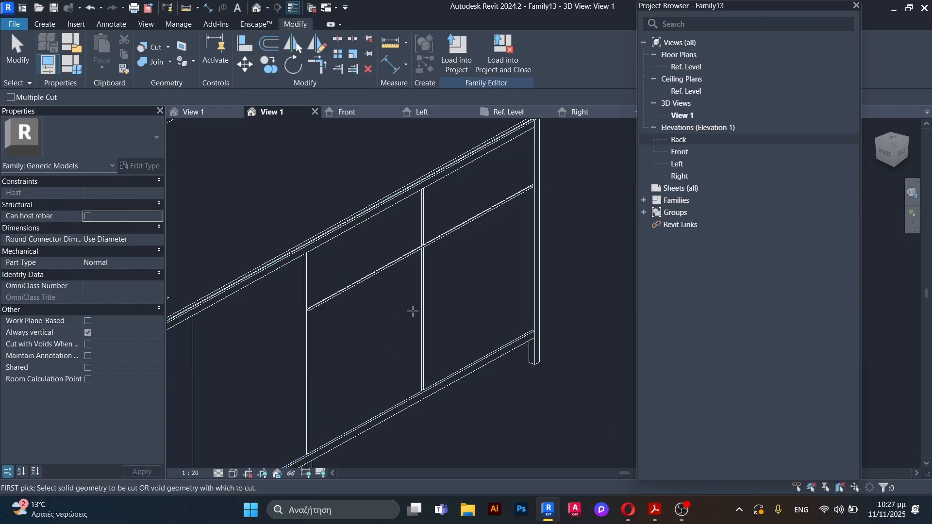
pyautogui.scroll(-3, 432, 304)
pyautogui.keyDown('shift'); pyautogui.moveTo(448, 332); pyautogui.dragTo(422, 324, button='middle'); pyautogui.keyUp('shift')
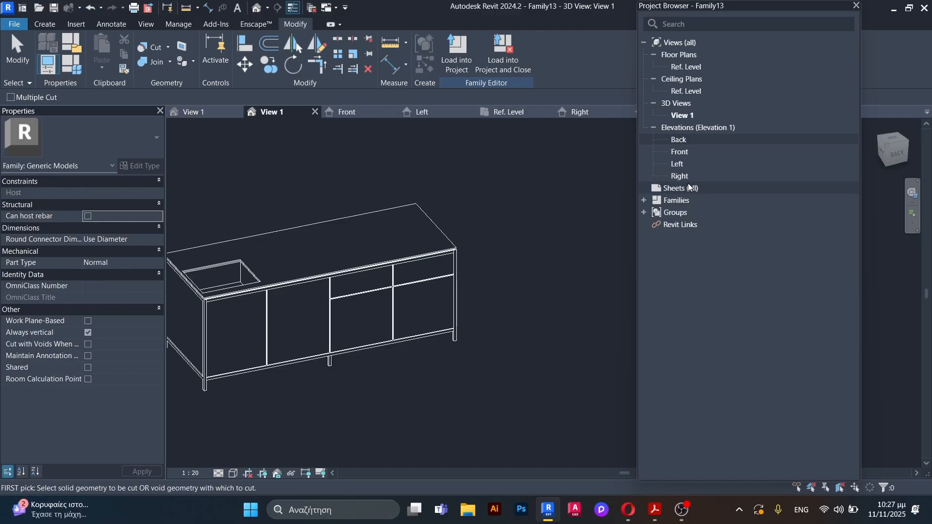
# Step: In the Back elevation, start a void extrusion and draw a vertical helper line from the drawer groove down to the panel's bottom edge
pyautogui.doubleClick(683, 141)
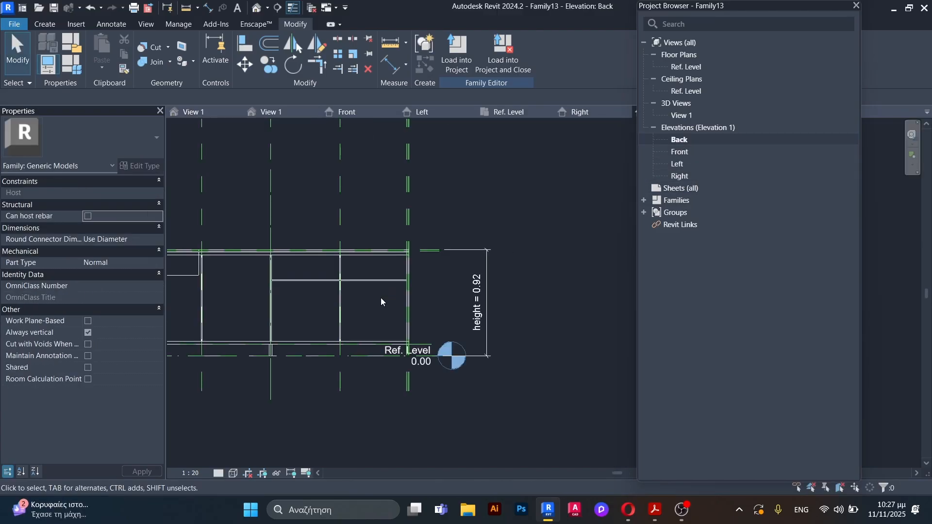
pyautogui.scroll(-3, 307, 292)
pyautogui.moveTo(308, 293); pyautogui.dragTo(392, 307, button='middle')
pyautogui.scroll(3, 392, 307)
pyautogui.scroll(3, 321, 328)
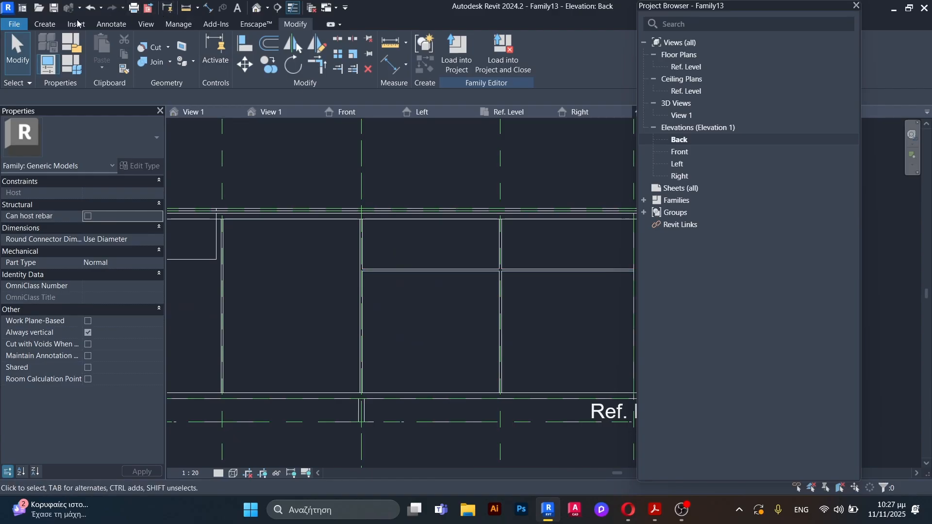
pyautogui.click(45, 24)
pyautogui.click(236, 53)
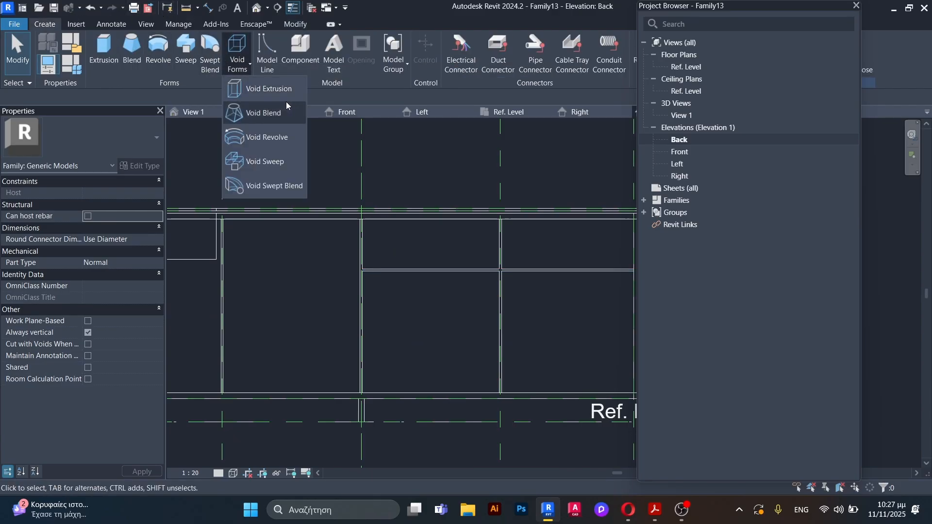
pyautogui.click(275, 89)
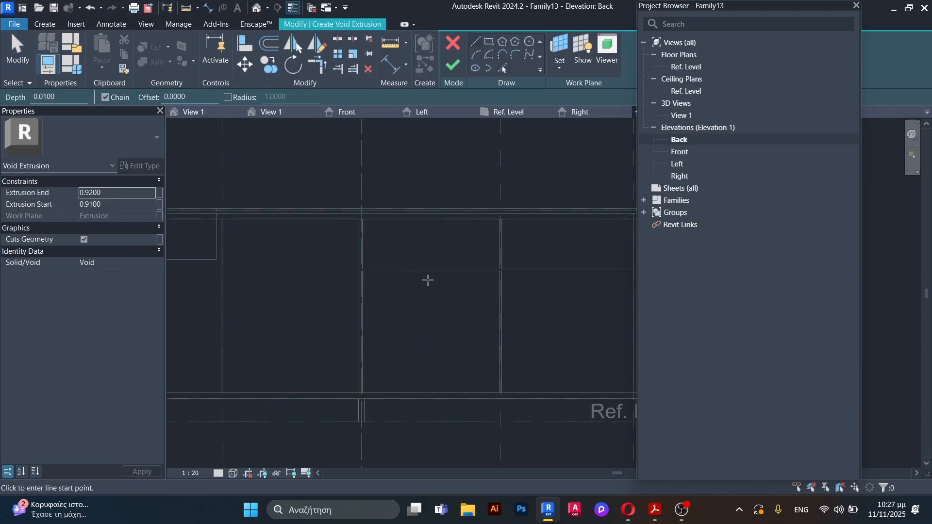
pyautogui.scroll(2, 374, 316)
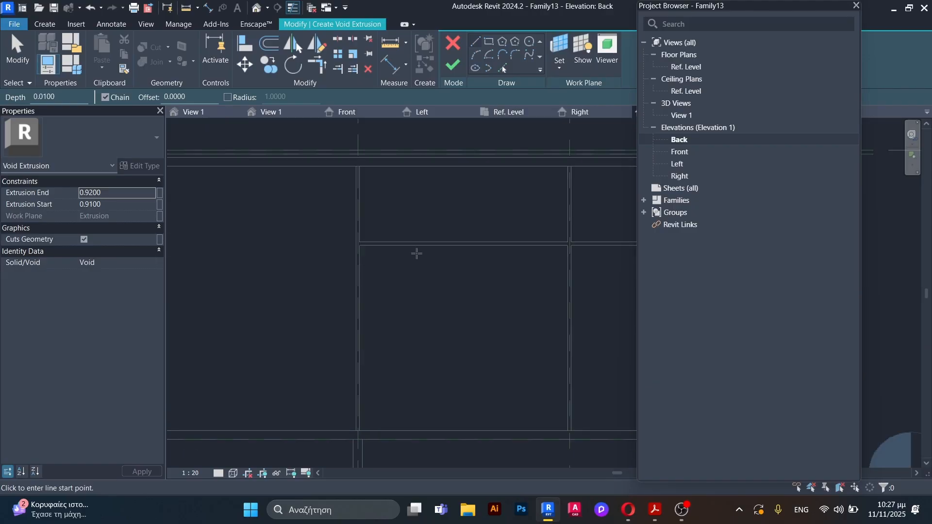
pyautogui.click(422, 245)
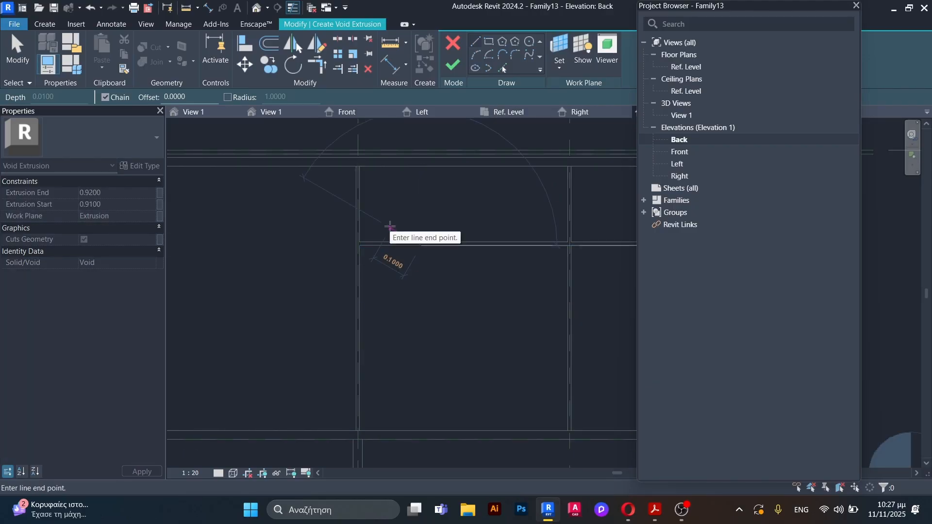
pyautogui.click(421, 431)
pyautogui.press('Escape')
pyautogui.press('Escape')
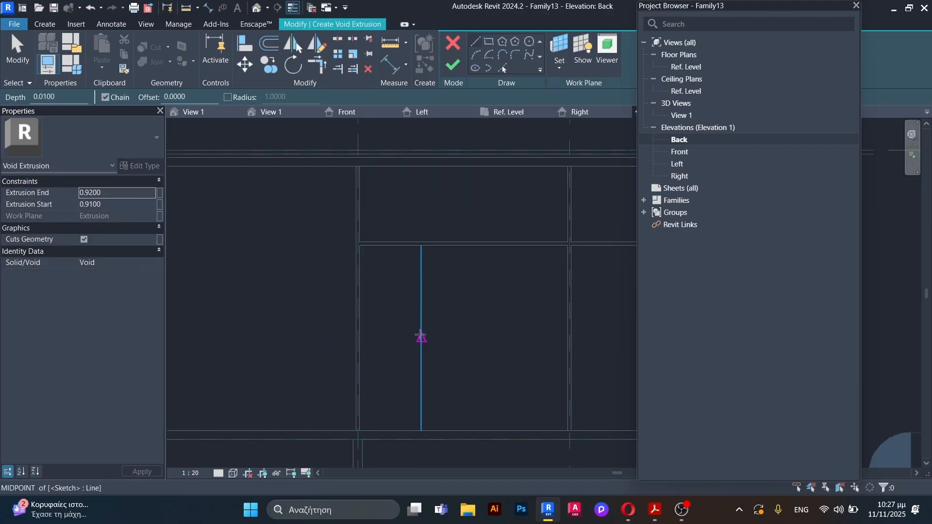
# Step: Draw a horizontal line through the helper line's midpoint across both drawer bays, and delete the vertical helper line
pyautogui.click(421, 337)
pyautogui.scroll(-4, 409, 333)
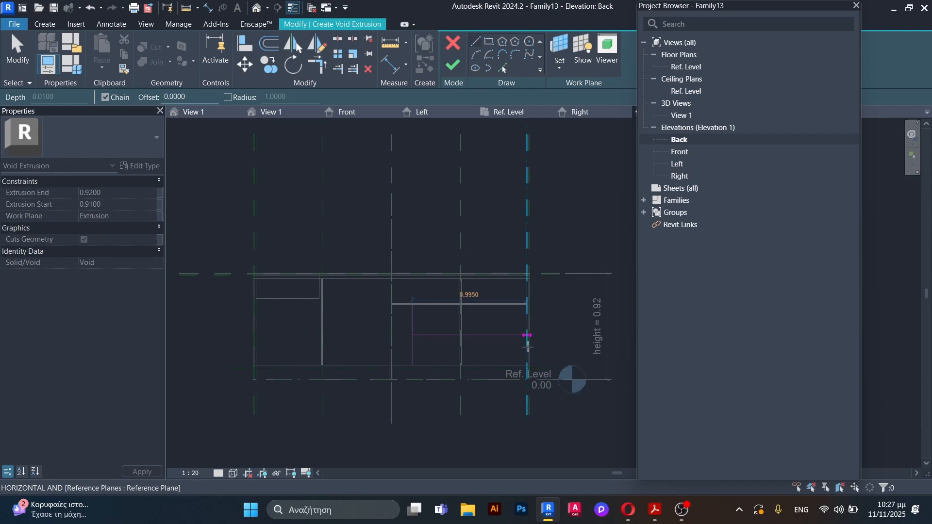
pyautogui.click(529, 335)
pyautogui.press('Escape')
pyautogui.press('Escape')
pyautogui.scroll(3, 437, 334)
pyautogui.click(438, 333)
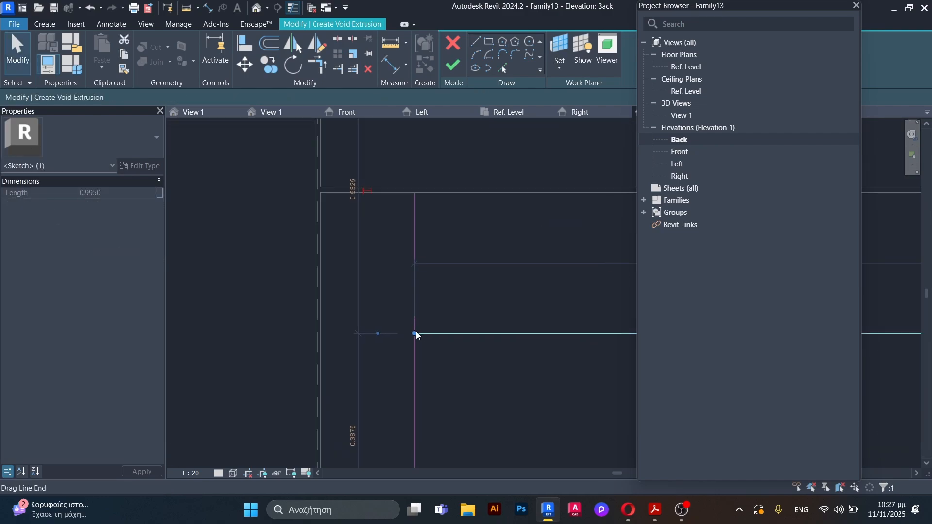
pyautogui.press('Escape')
pyautogui.click(416, 314)
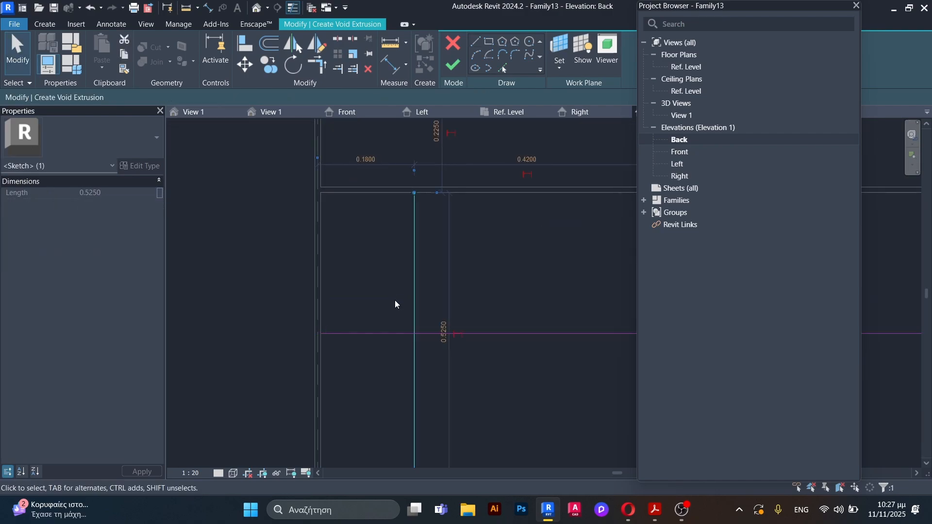
pyautogui.press('Delete')
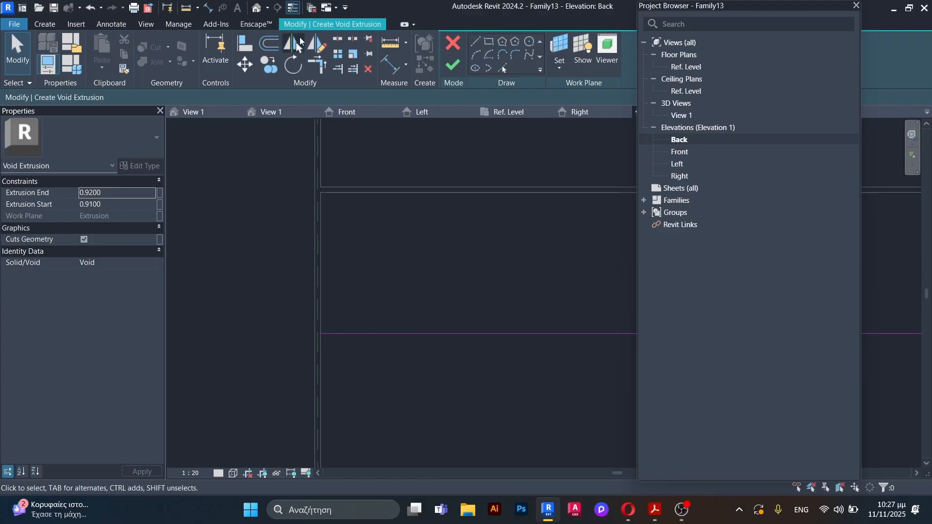
# Step: Offset the horizontal line by 0.0050 to both sides and delete the original middle line
pyautogui.press('o')
pyautogui.press('f')
pyautogui.scroll(3, 379, 336)
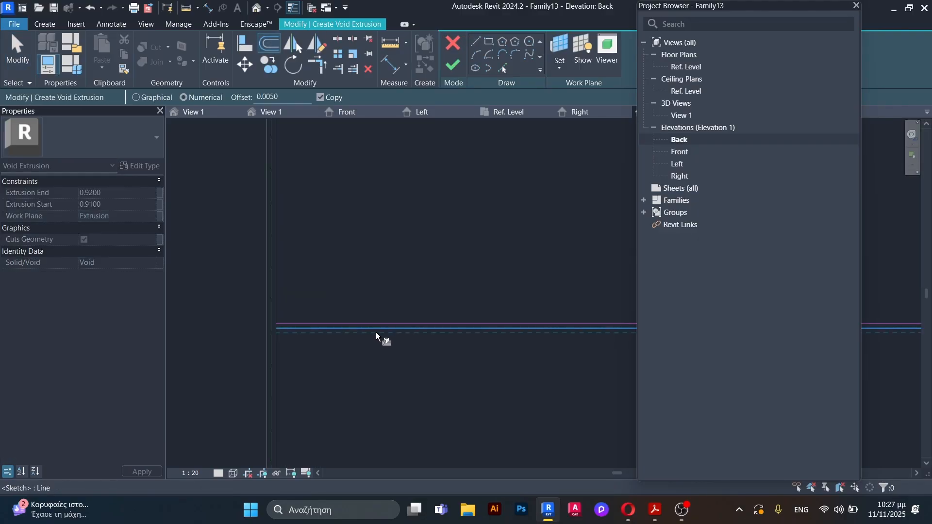
pyautogui.click(376, 333)
pyautogui.press('Escape')
pyautogui.scroll(2, 359, 328)
pyautogui.click(358, 328)
pyautogui.press('Delete')
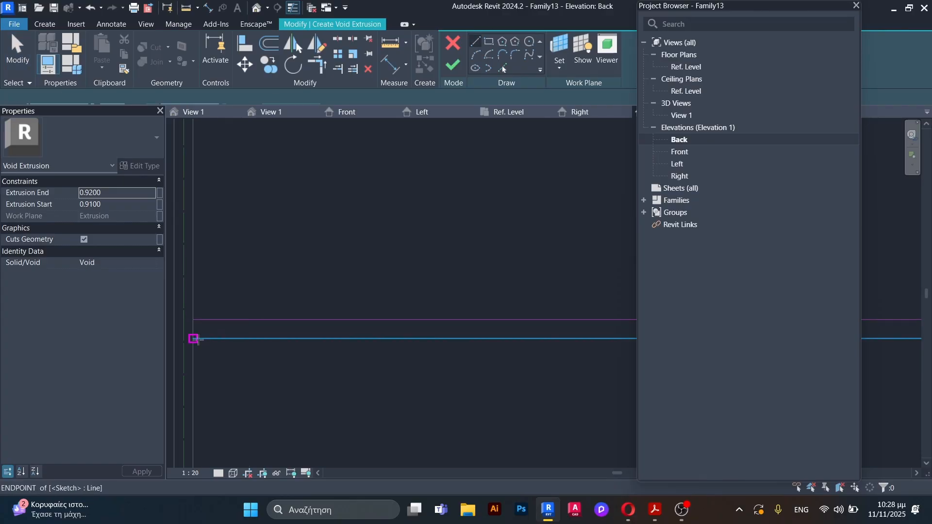
# Step: Close both ends of the horizontal strip with short vertical lines and finish the void extrusion sketch
pyautogui.press('l')
pyautogui.press('i')
pyautogui.scroll(-2, 210, 292)
pyautogui.scroll(5, 210, 292)
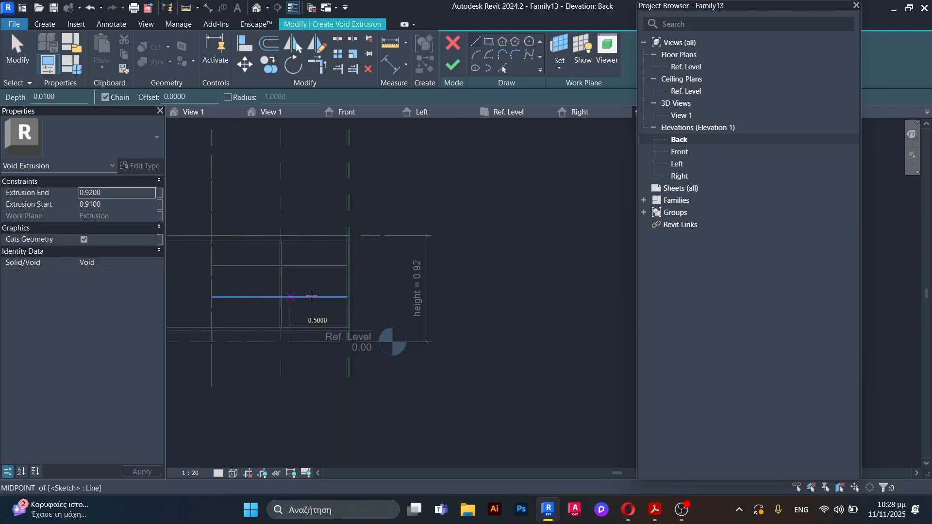
pyautogui.click(442, 321)
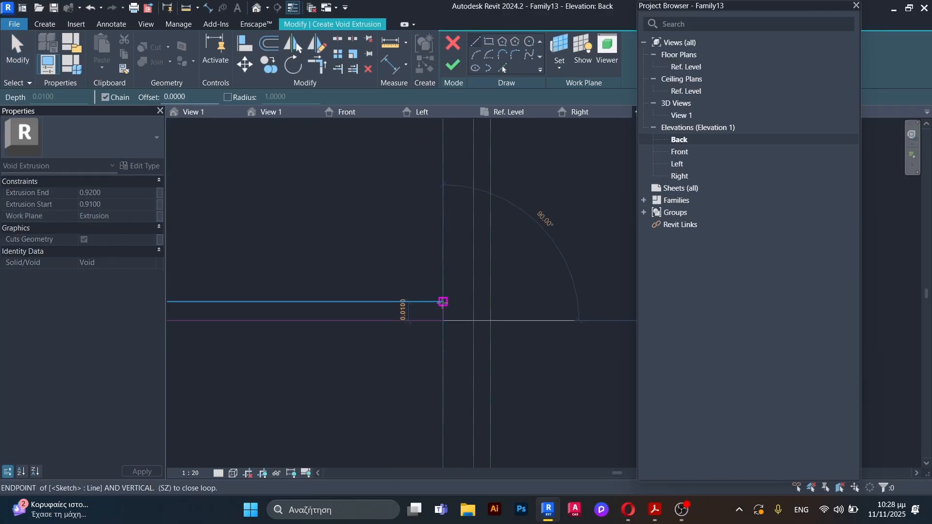
pyautogui.press('Escape')
pyautogui.press('Escape')
pyautogui.scroll(-3, 453, 236)
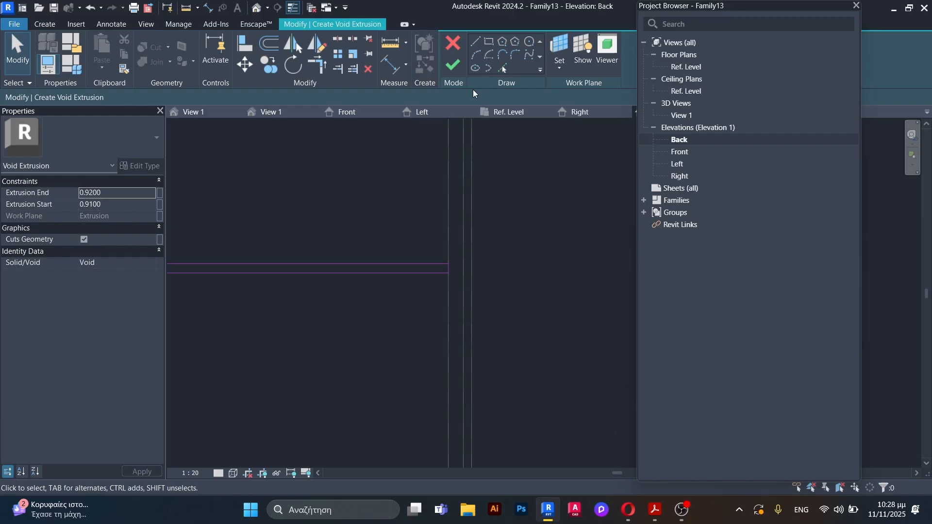
pyautogui.click(454, 67)
pyautogui.scroll(3, 520, 288)
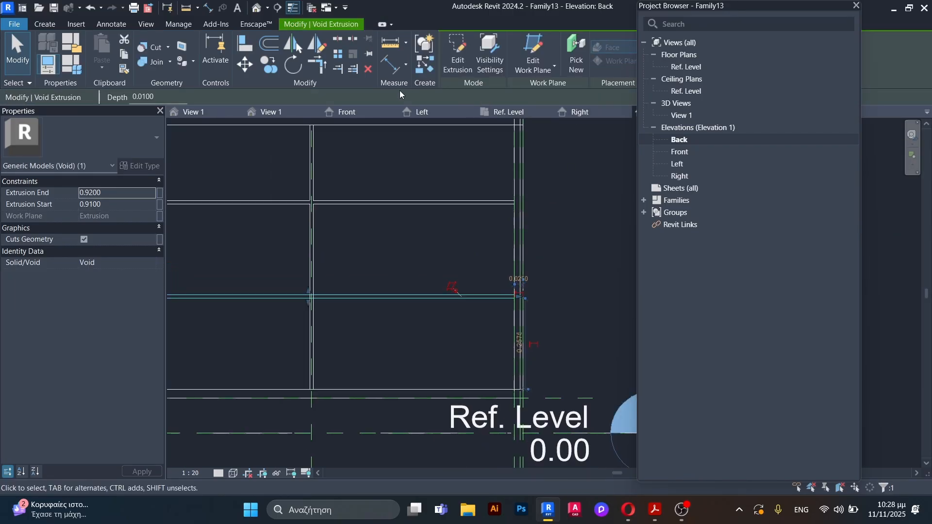
# Step: In the 3D view, stretch the new lower void strip through the back face, from about -0.502 to about 0.277
pyautogui.click(291, 111)
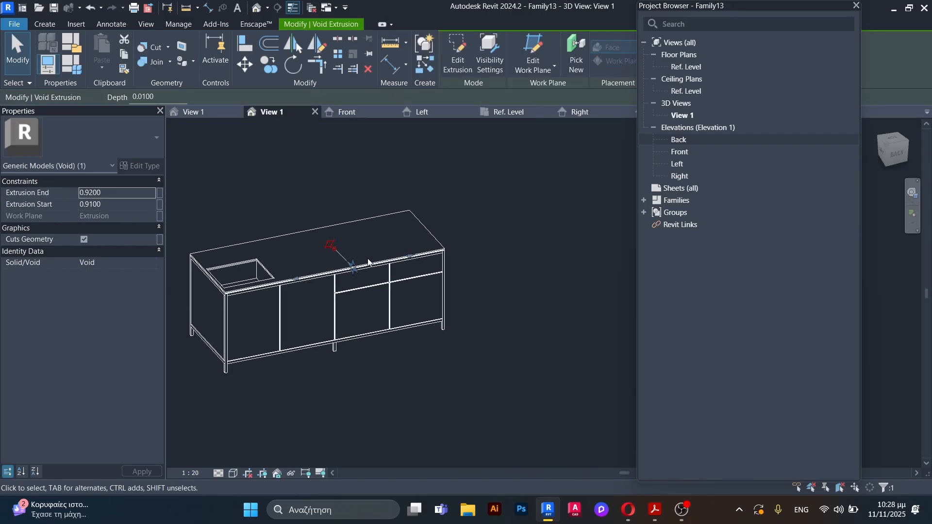
pyautogui.moveTo(369, 262)
pyautogui.keyDown('shift'); pyautogui.mouseDown(button='middle')
pyautogui.moveTo(427, 328)
pyautogui.moveTo(370, 261)
pyautogui.moveTo(361, 266)
pyautogui.mouseUp(button='middle'); pyautogui.keyUp('shift')
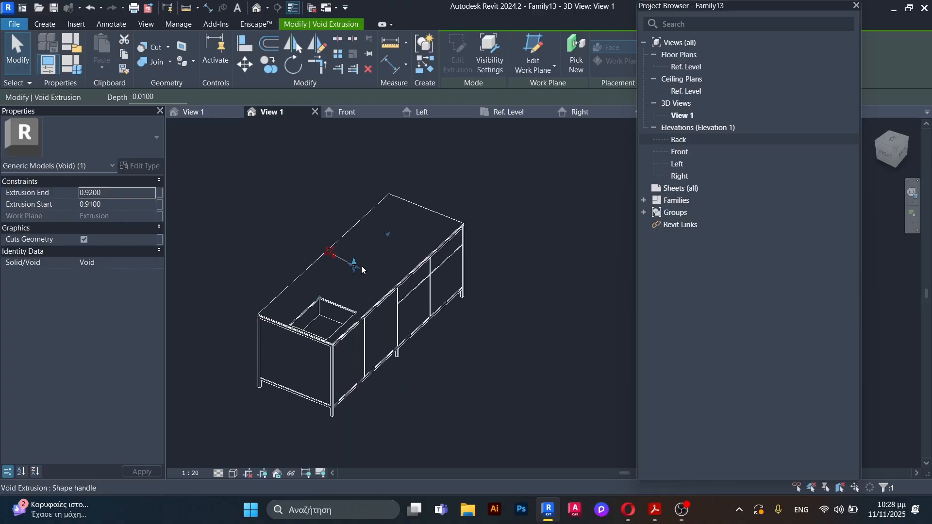
pyautogui.scroll(2, 363, 270)
pyautogui.moveTo(362, 269); pyautogui.dragTo(493, 357)
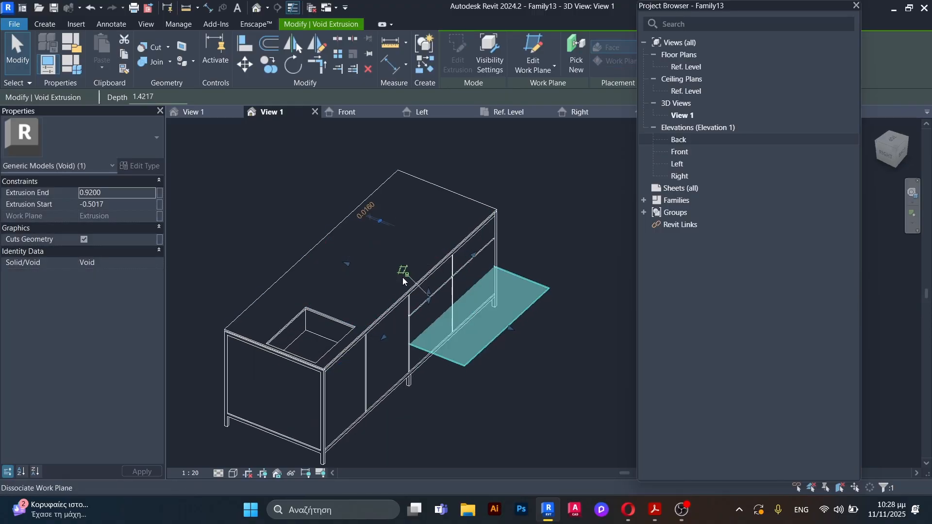
pyautogui.moveTo(349, 264); pyautogui.dragTo(416, 304)
# Step: In the Ref. Level plan, pull the lower void strip's inner face back to an extrusion end of 0.0100
pyautogui.click(508, 112)
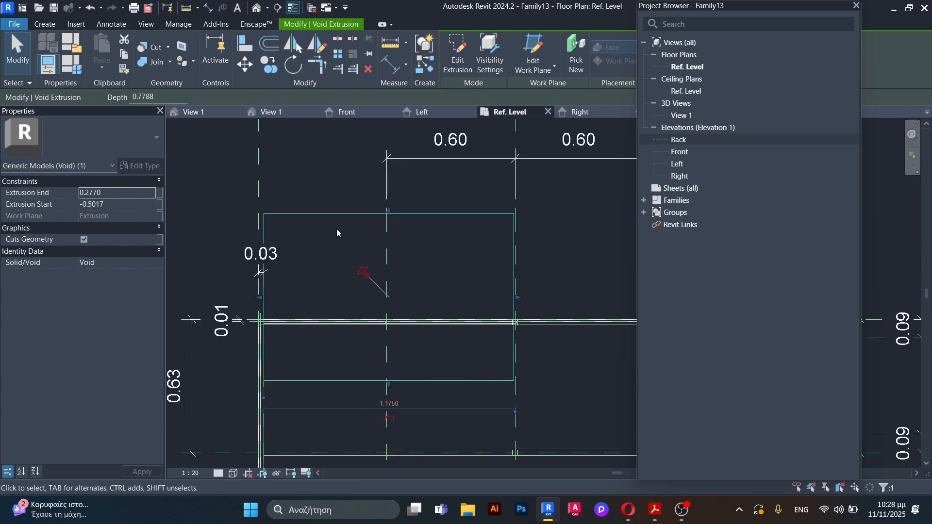
pyautogui.scroll(-2, 336, 229)
pyautogui.scroll(3, 352, 348)
pyautogui.moveTo(333, 324); pyautogui.dragTo(325, 208)
pyautogui.scroll(6, 328, 282)
pyautogui.scroll(-3, 337, 301)
pyautogui.scroll(4, 387, 174)
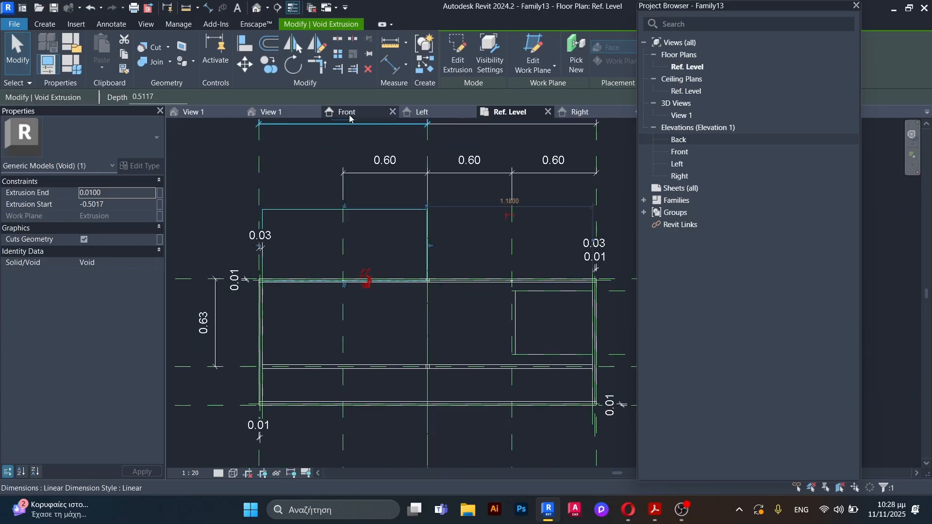
# Step: In the 3D view, cut the counter body with the lower void strip using Cut Geometry
pyautogui.click(266, 113)
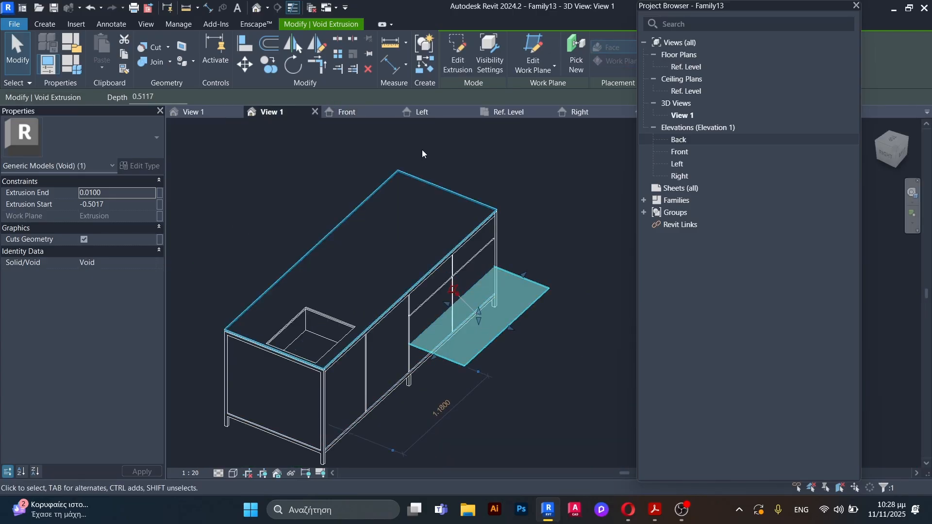
pyautogui.click(155, 47)
pyautogui.scroll(3, 374, 328)
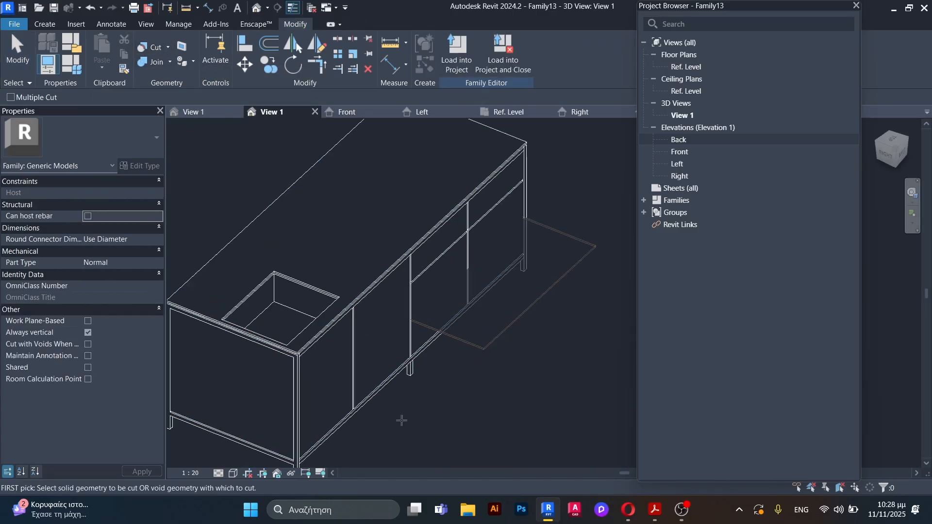
pyautogui.click(380, 365)
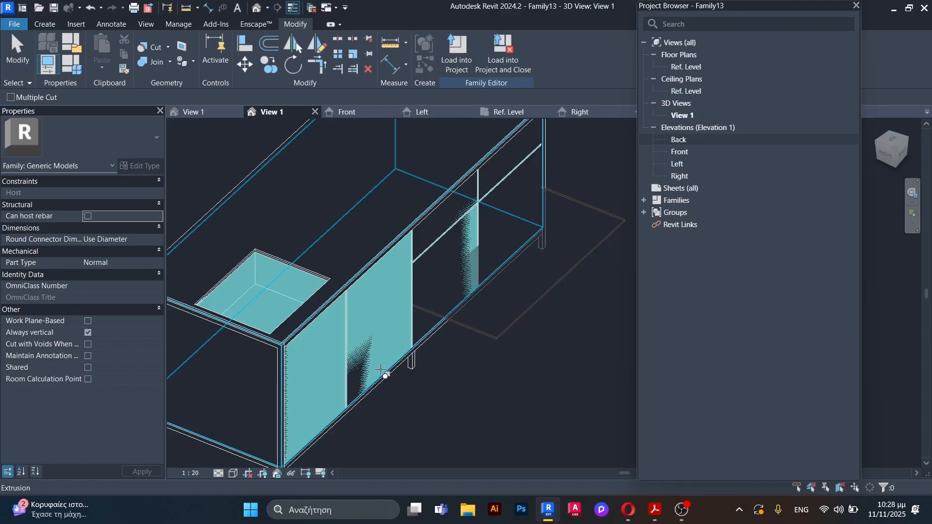
pyautogui.click(481, 340)
pyautogui.press('Escape')
pyautogui.scroll(-5, 479, 369)
pyautogui.keyDown('shift'); pyautogui.moveTo(474, 358); pyautogui.dragTo(492, 308, button='middle'); pyautogui.keyUp('shift')
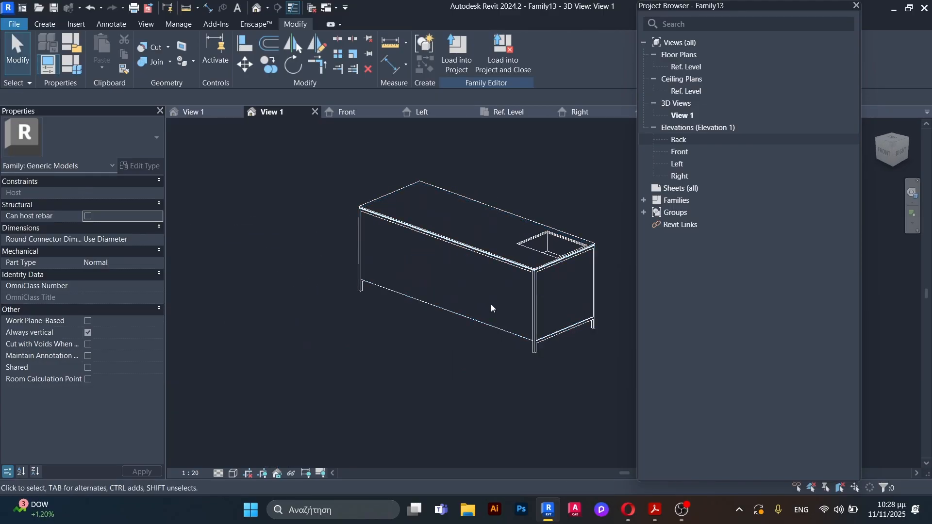
pyautogui.keyDown('shift'); pyautogui.moveTo(403, 274); pyautogui.dragTo(448, 304, button='middle'); pyautogui.keyUp('shift')
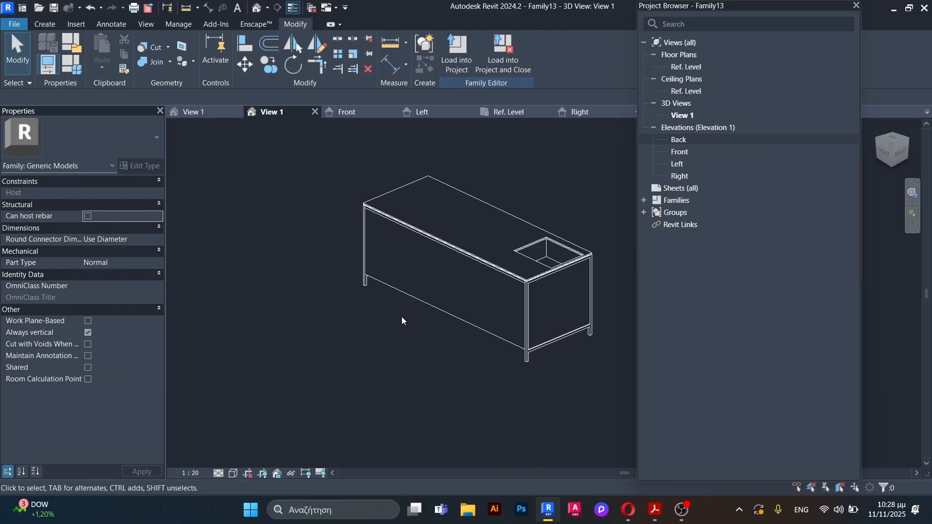
# Step: In the Ref. Level plan, start a void extrusion and sketch a rectangle between the side panels, from the inner panel line past the front edge
pyautogui.click(515, 117)
pyautogui.scroll(-2, 488, 147)
pyautogui.scroll(5, 333, 281)
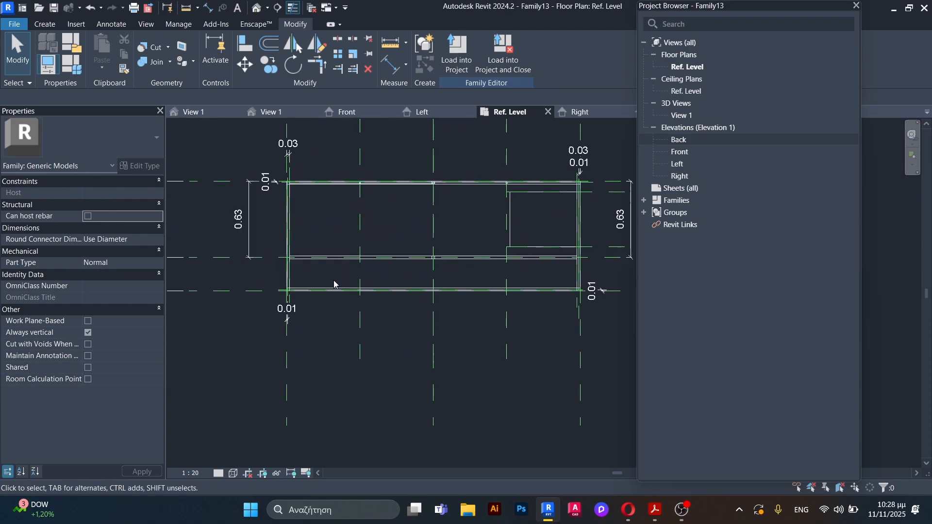
pyautogui.scroll(2, 289, 269)
pyautogui.click(284, 281)
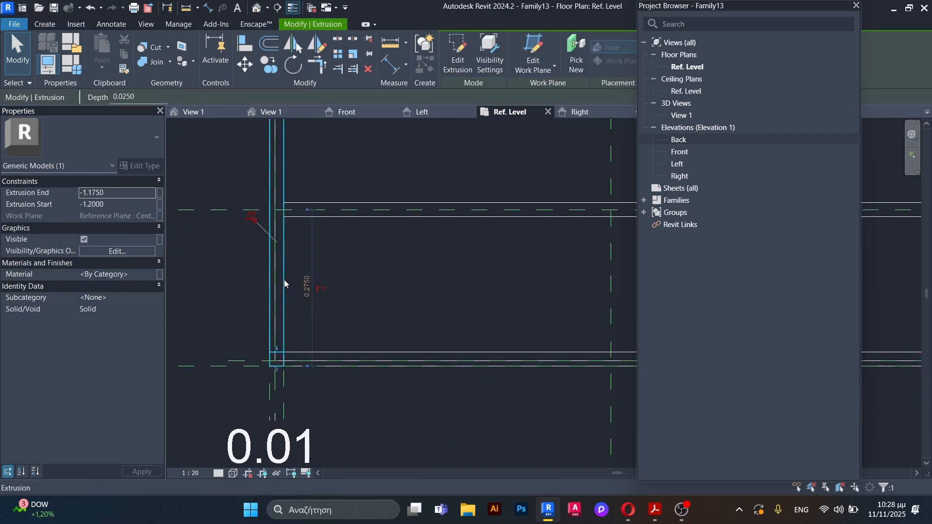
pyautogui.press('Escape')
pyautogui.click(45, 23)
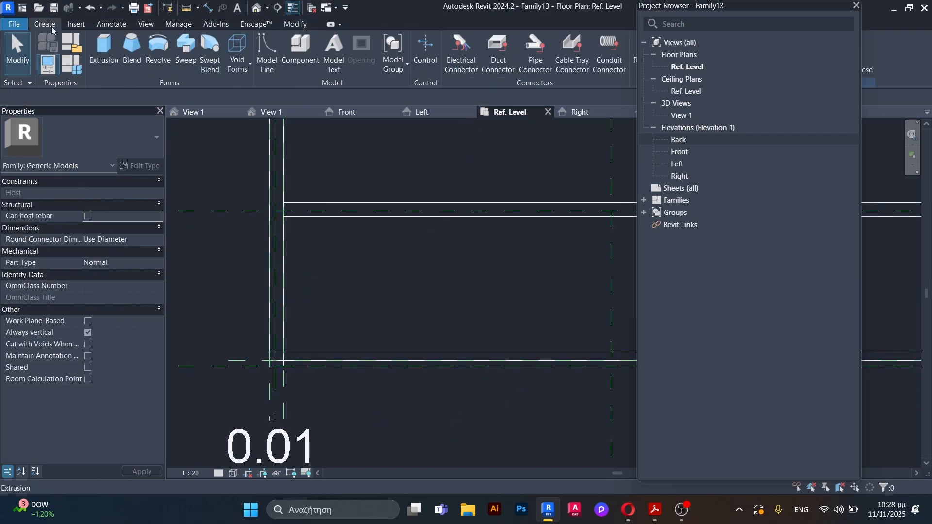
pyautogui.click(238, 53)
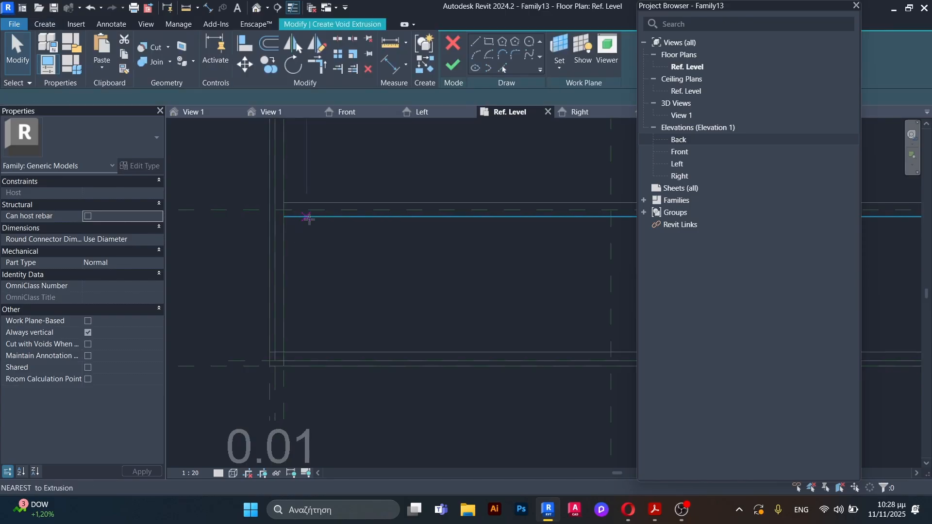
pyautogui.click(491, 44)
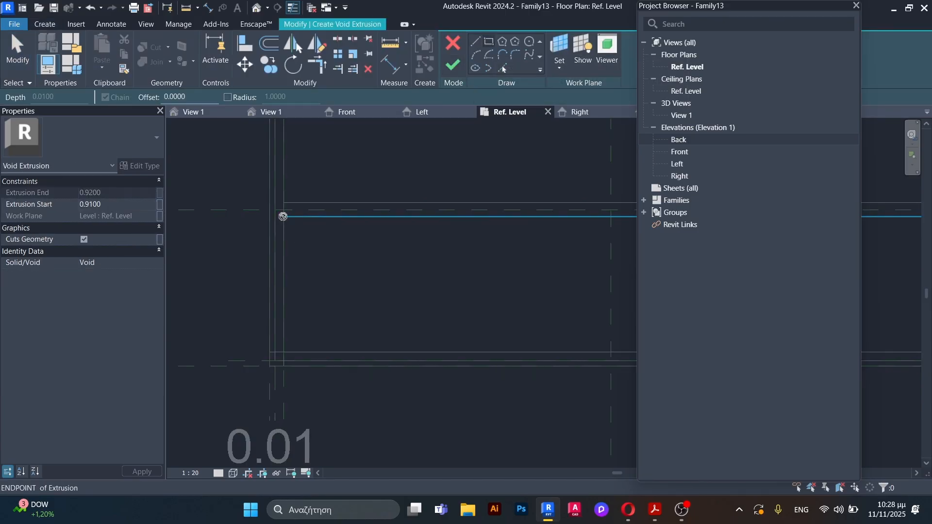
pyautogui.click(284, 214)
pyautogui.scroll(-3, 287, 268)
pyautogui.scroll(-2, 475, 334)
pyautogui.scroll(5, 520, 312)
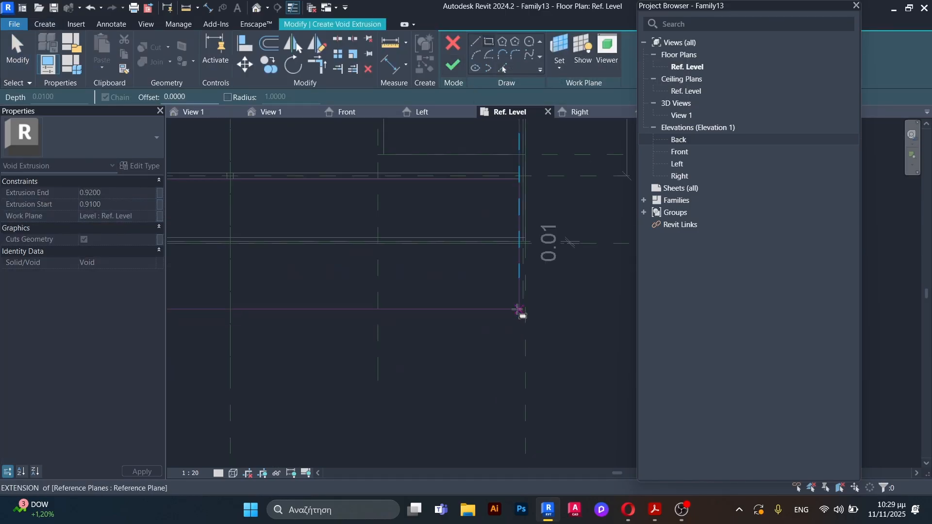
pyautogui.click(522, 271)
# Step: Set the void's extrusion start to 0.1250 and its extrusion end to 0.8750, and finish the front void extrusion
pyautogui.click(112, 204)
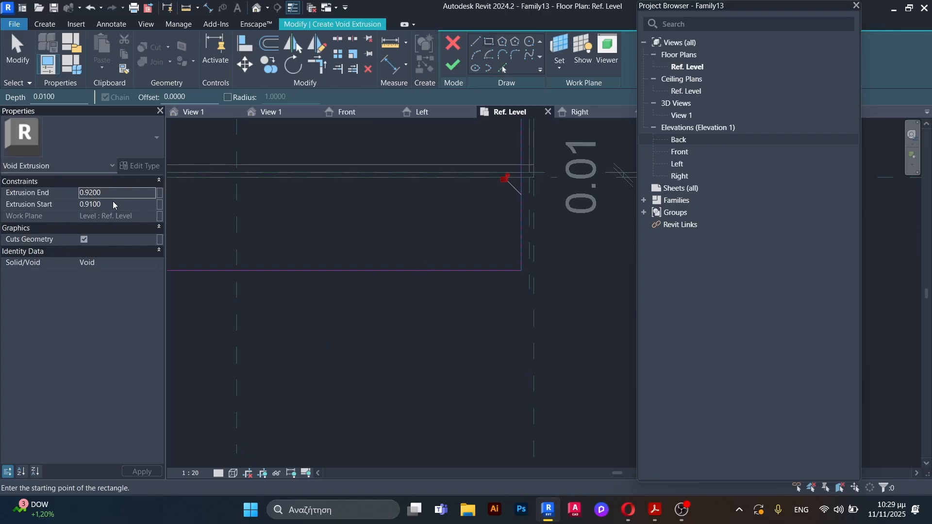
pyautogui.moveTo(113, 204); pyautogui.dragTo(91, 204)
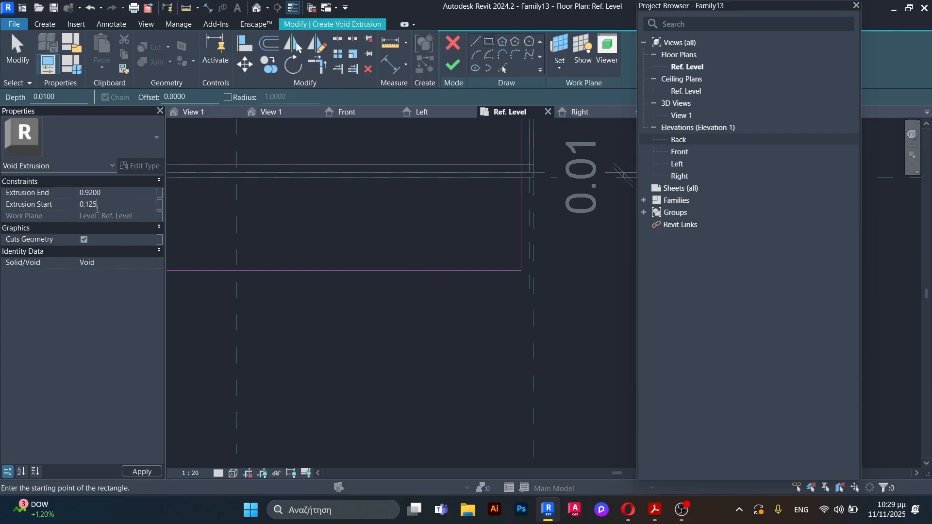
pyautogui.write('125')
pyautogui.press('Return')
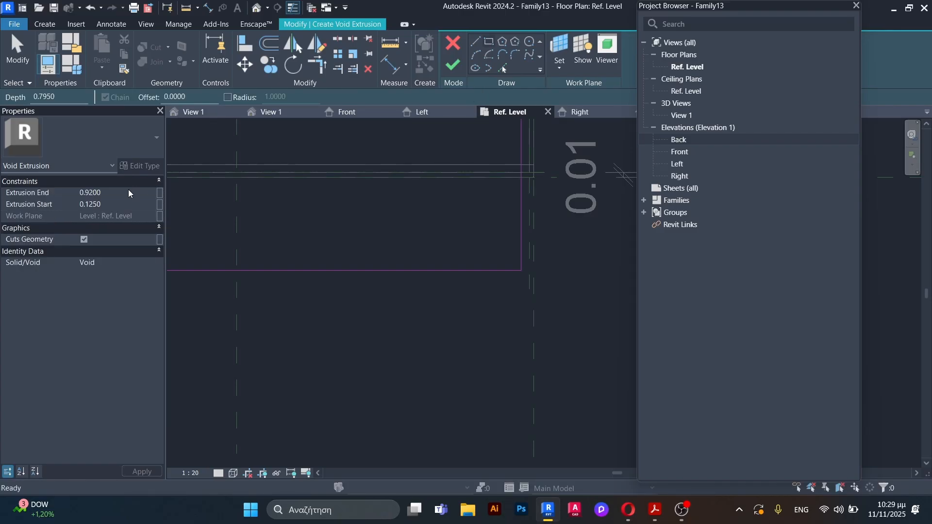
pyautogui.click(106, 192)
pyautogui.moveTo(102, 192); pyautogui.dragTo(86, 191)
pyautogui.press('Return')
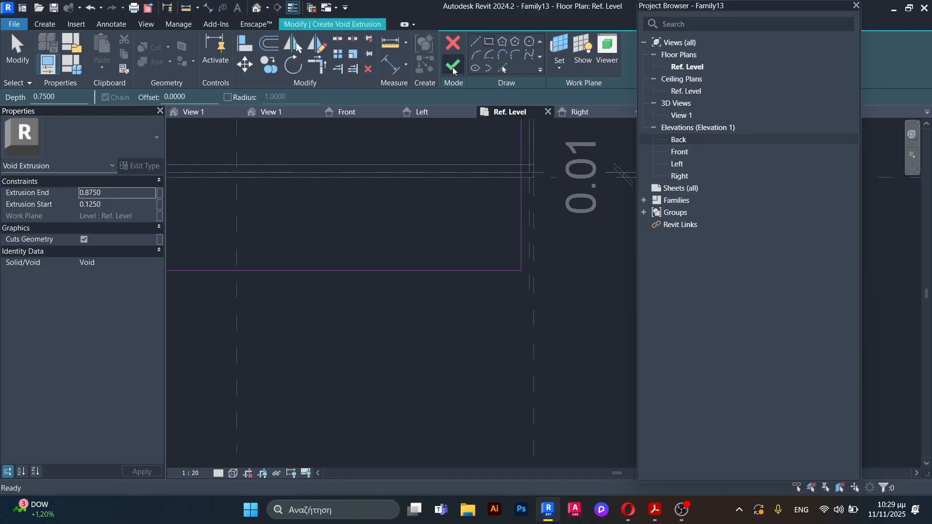
pyautogui.click(453, 68)
# Step: In the 3D view, examine the new front void recess and the whole counter from the front, back, underside and corners
pyautogui.click(272, 113)
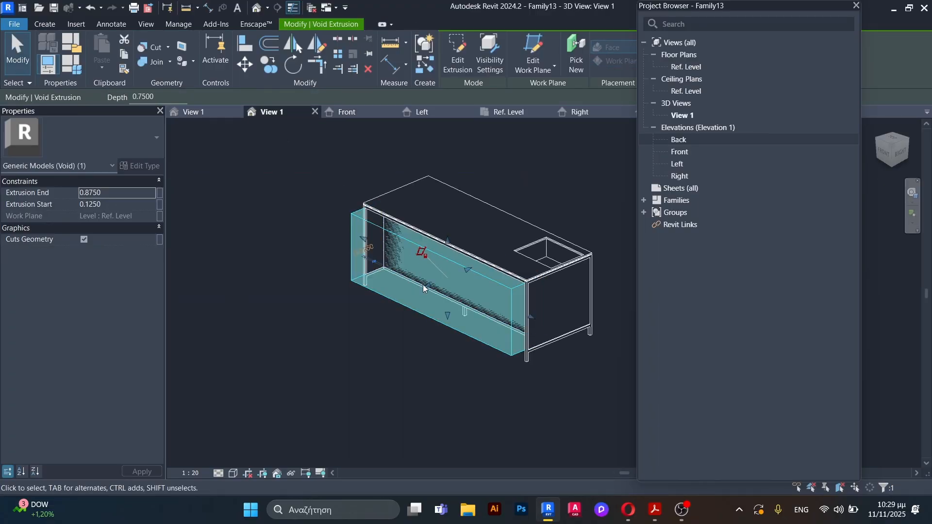
pyautogui.keyDown('shift'); pyautogui.moveTo(369, 316); pyautogui.dragTo(327, 244, button='middle'); pyautogui.keyUp('shift')
pyautogui.scroll(3, 327, 244)
pyautogui.scroll(2, 360, 231)
pyautogui.scroll(-5, 318, 184)
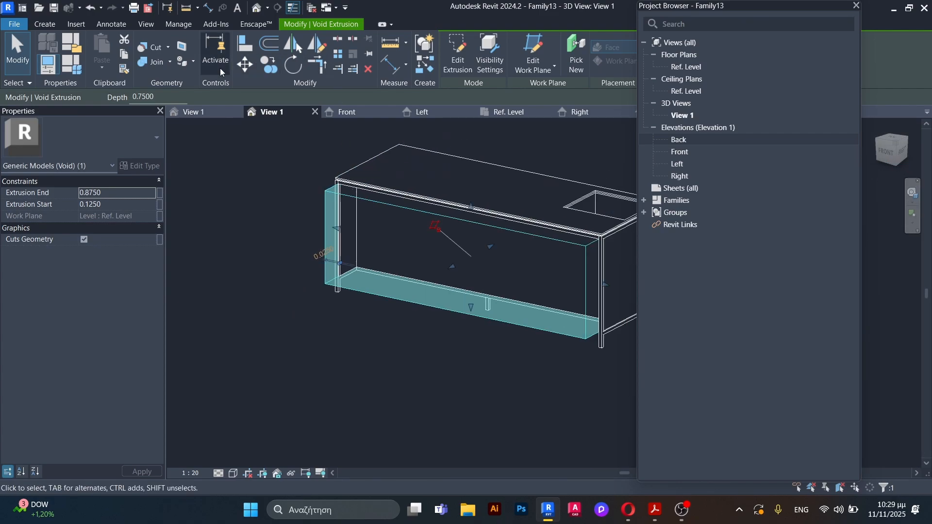
pyautogui.click(141, 48)
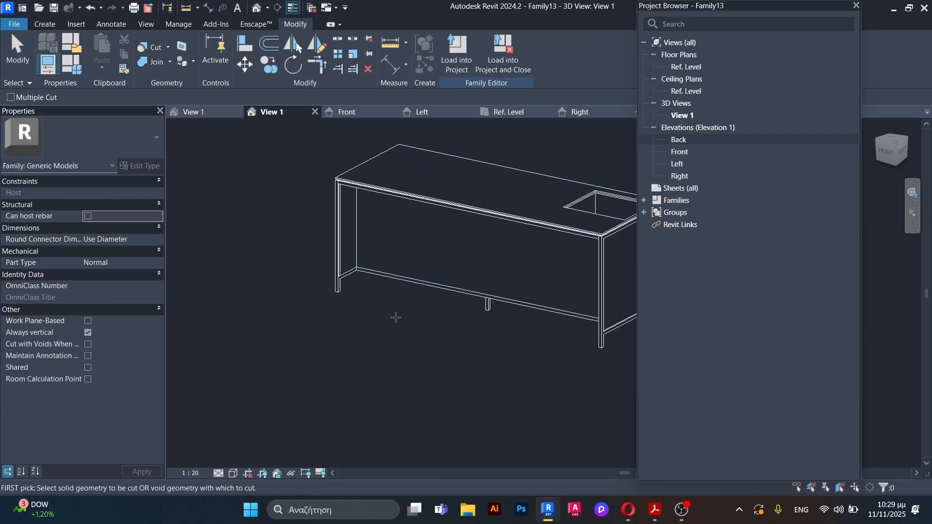
pyautogui.press('Escape')
pyautogui.keyDown('shift'); pyautogui.moveTo(374, 326); pyautogui.dragTo(149, 318, button='middle'); pyautogui.keyUp('shift')
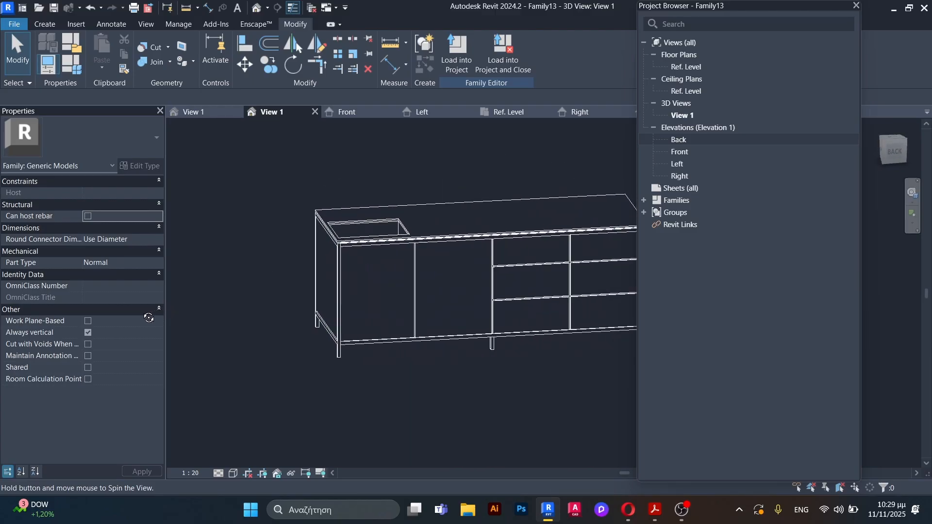
pyautogui.keyDown('shift'); pyautogui.moveTo(252, 316); pyautogui.dragTo(302, 348, button='middle'); pyautogui.keyUp('shift')
pyautogui.scroll(-3, 301, 348)
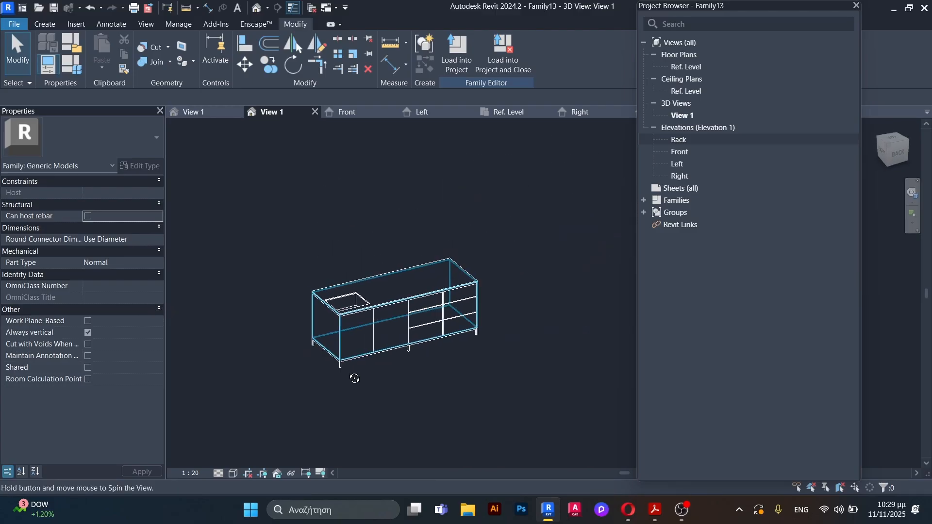
pyautogui.keyDown('shift'); pyautogui.moveTo(354, 378); pyautogui.dragTo(592, 326, button='middle'); pyautogui.keyUp('shift')
pyautogui.scroll(3, 387, 326)
pyautogui.moveTo(387, 326)
pyautogui.keyDown('shift'); pyautogui.mouseDown(button='middle')
pyautogui.moveTo(432, 269)
pyautogui.moveTo(389, 240)
pyautogui.moveTo(393, 339)
pyautogui.moveTo(386, 235)
pyautogui.moveTo(390, 310)
pyautogui.mouseUp(button='middle'); pyautogui.keyUp('shift')
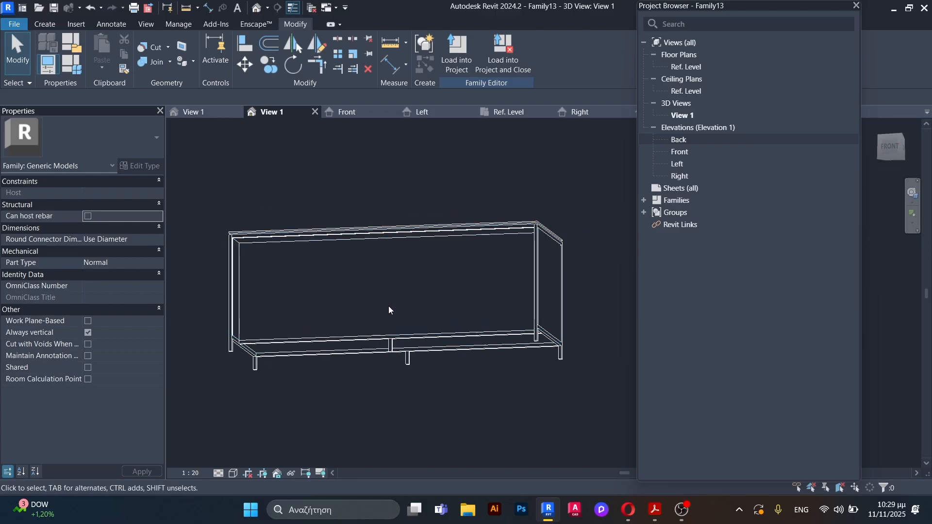
pyautogui.keyDown('shift'); pyautogui.moveTo(416, 225); pyautogui.dragTo(418, 265, button='middle'); pyautogui.keyUp('shift')
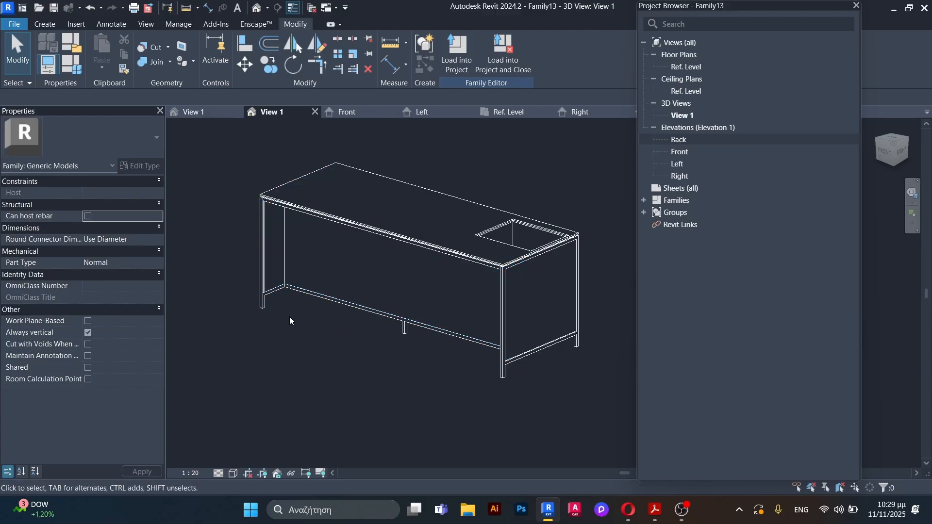
pyautogui.keyDown('shift'); pyautogui.moveTo(291, 321); pyautogui.dragTo(536, 284, button='middle'); pyautogui.keyUp('shift')
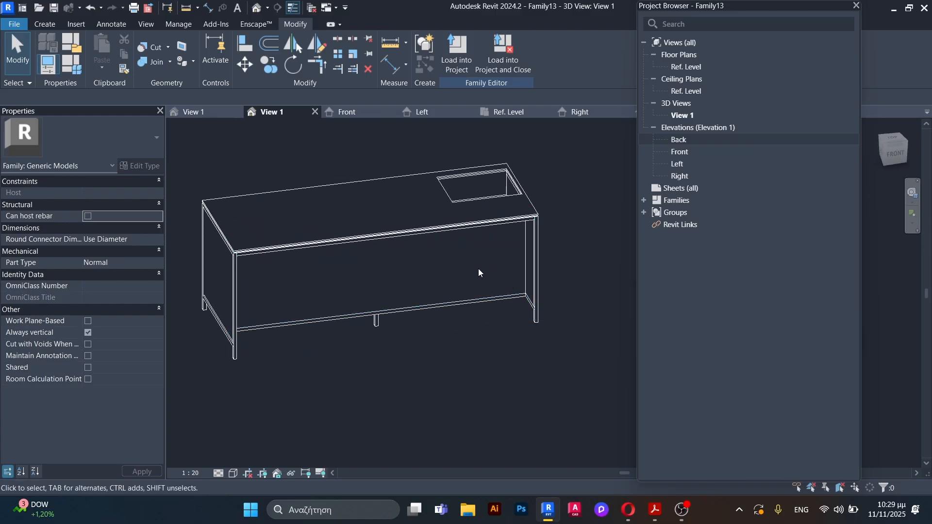
pyautogui.keyDown('shift'); pyautogui.moveTo(526, 232); pyautogui.dragTo(272, 273, button='middle'); pyautogui.keyUp('shift')
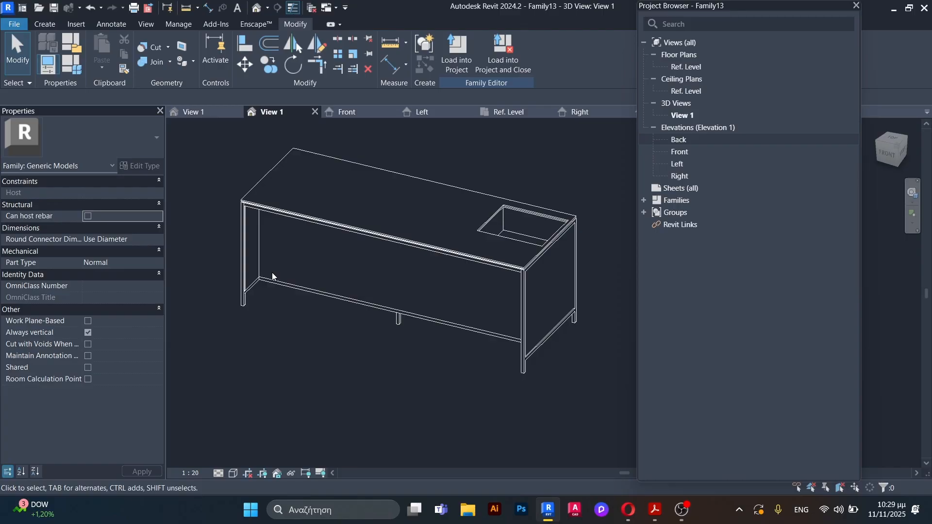
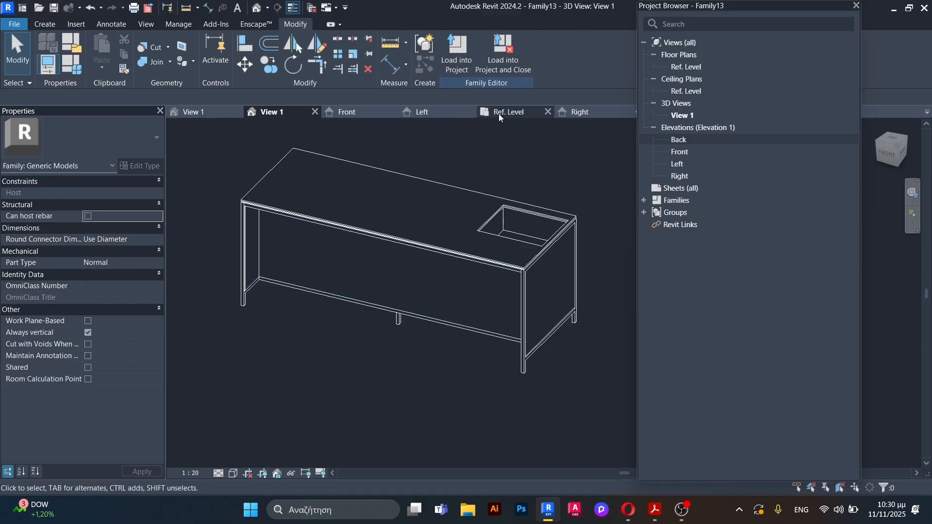
# Step: In the Ref. Level plan, create a void extrusion from a narrow rectangle centred on the middle reference plane at the recessed front panel
pyautogui.click(520, 112)
pyautogui.scroll(-5, 543, 306)
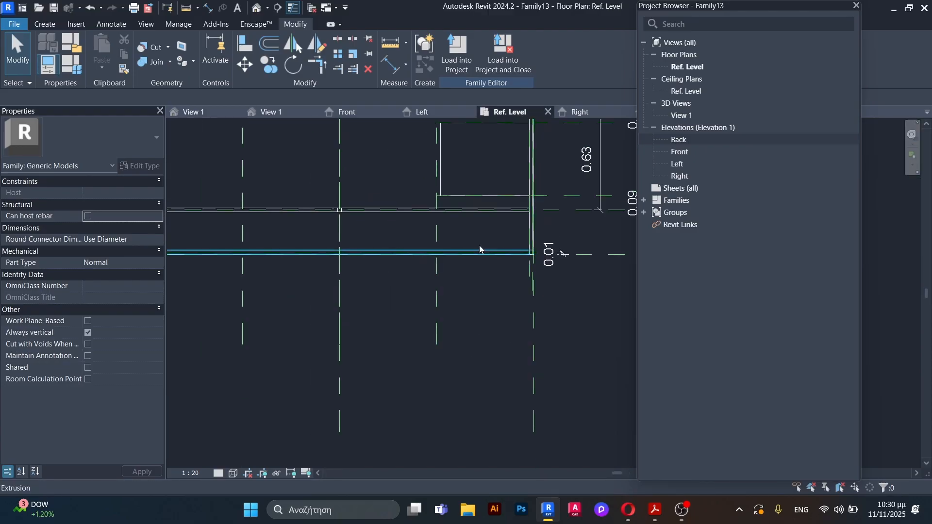
pyautogui.click(555, 149)
pyautogui.scroll(5, 419, 210)
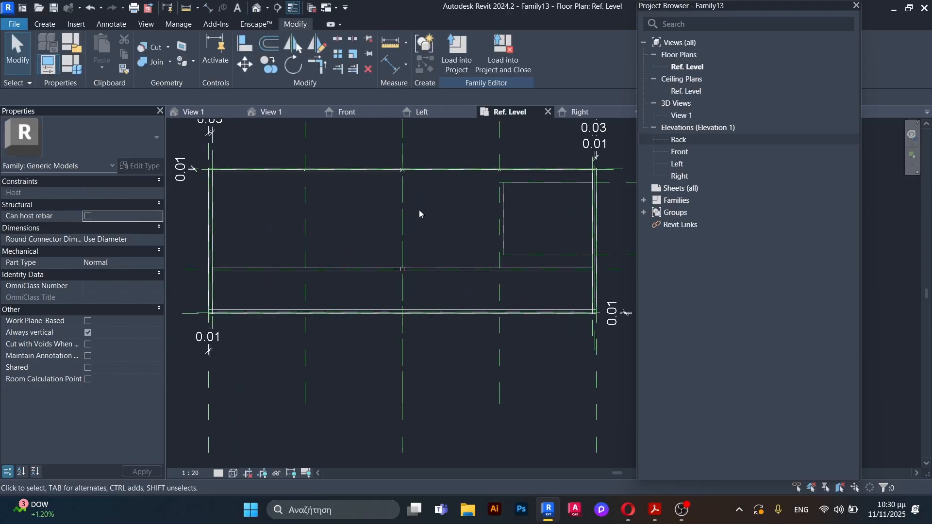
pyautogui.scroll(2, 380, 349)
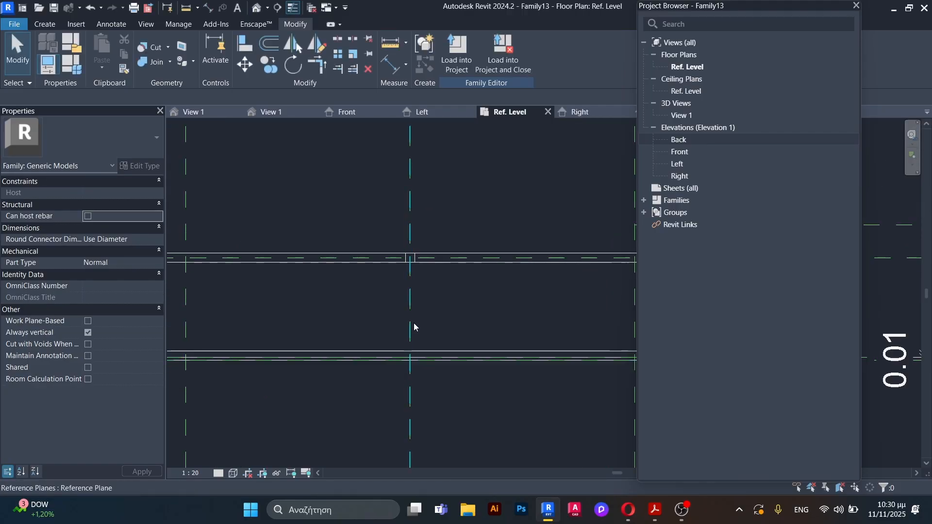
pyautogui.scroll(-4, 414, 322)
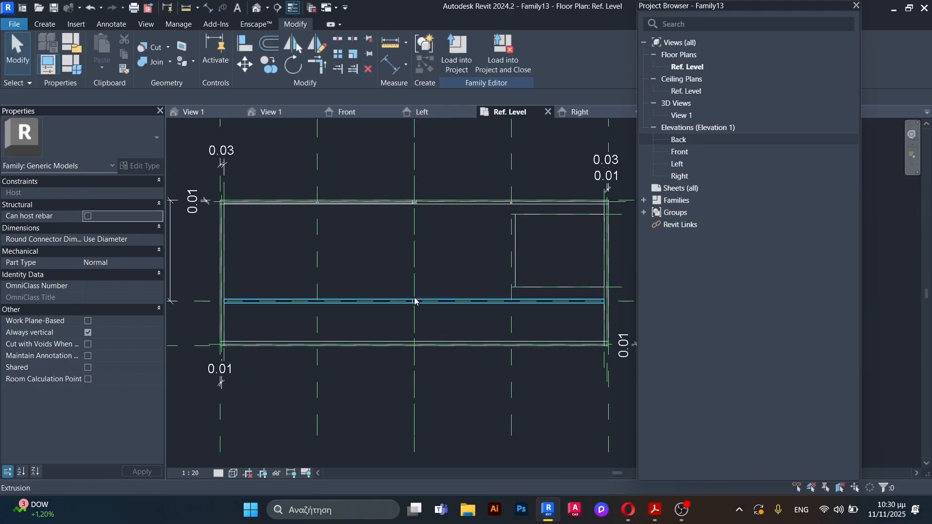
pyautogui.scroll(2, 414, 299)
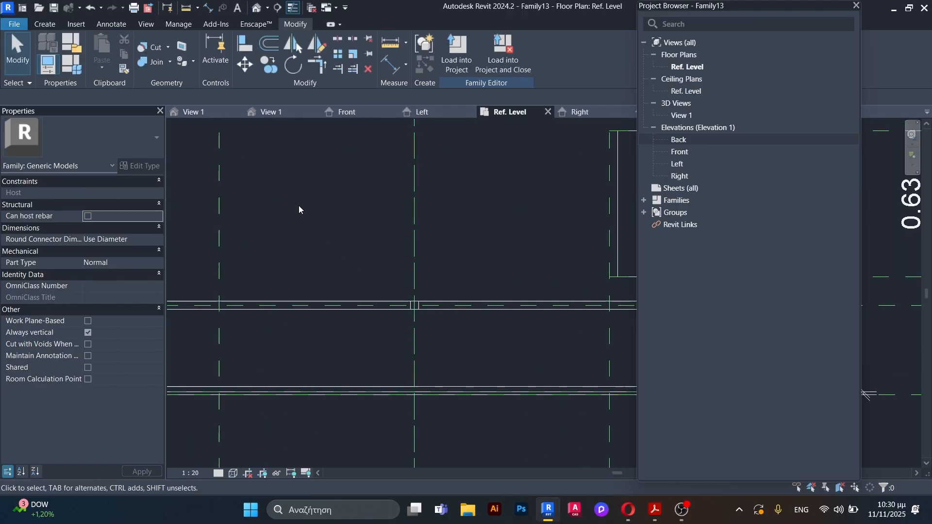
pyautogui.click(44, 25)
pyautogui.click(237, 54)
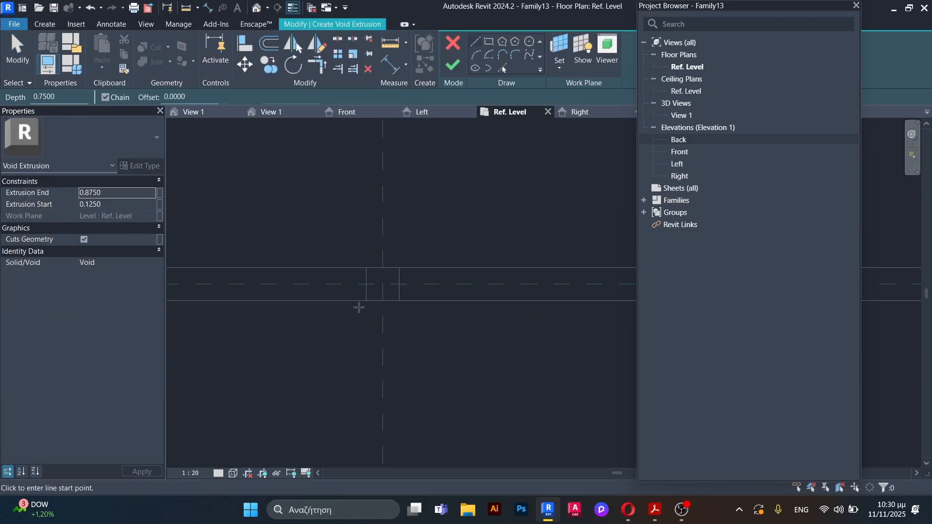
pyautogui.scroll(-2, 404, 356)
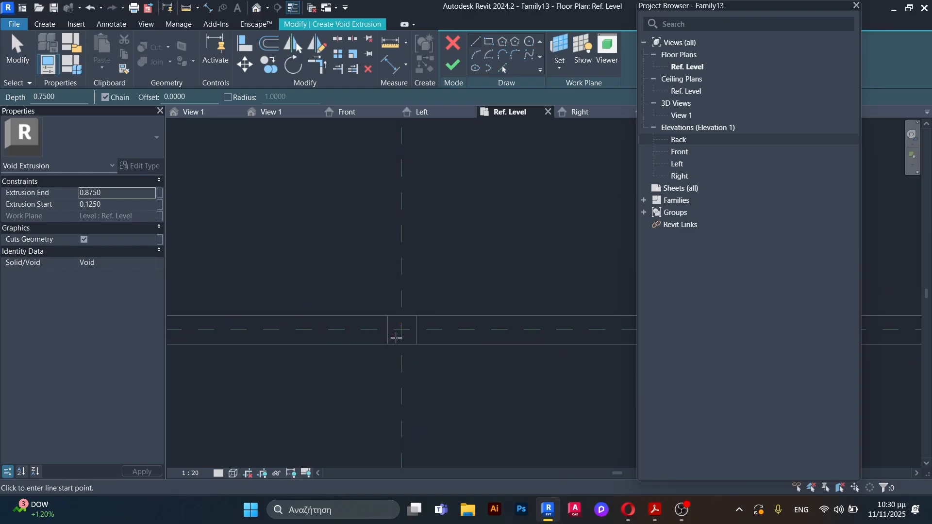
pyautogui.click(490, 42)
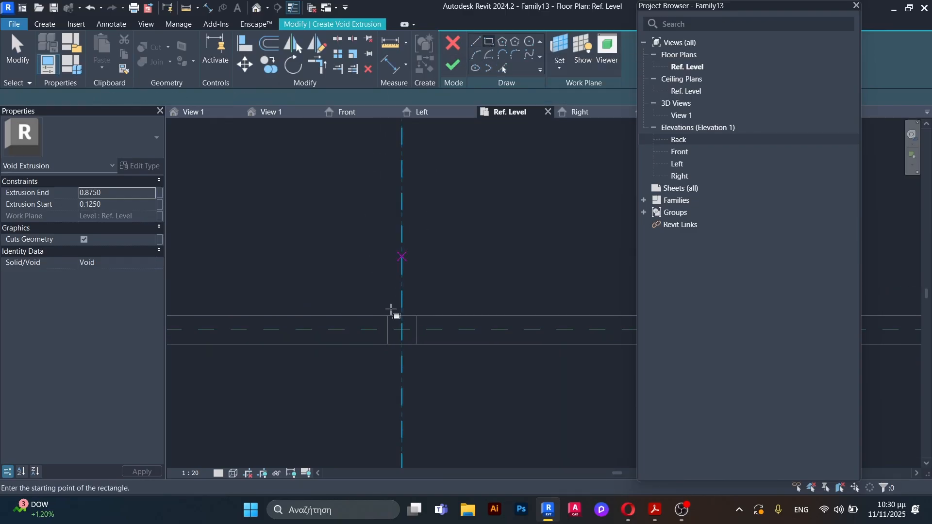
pyautogui.scroll(2, 396, 313)
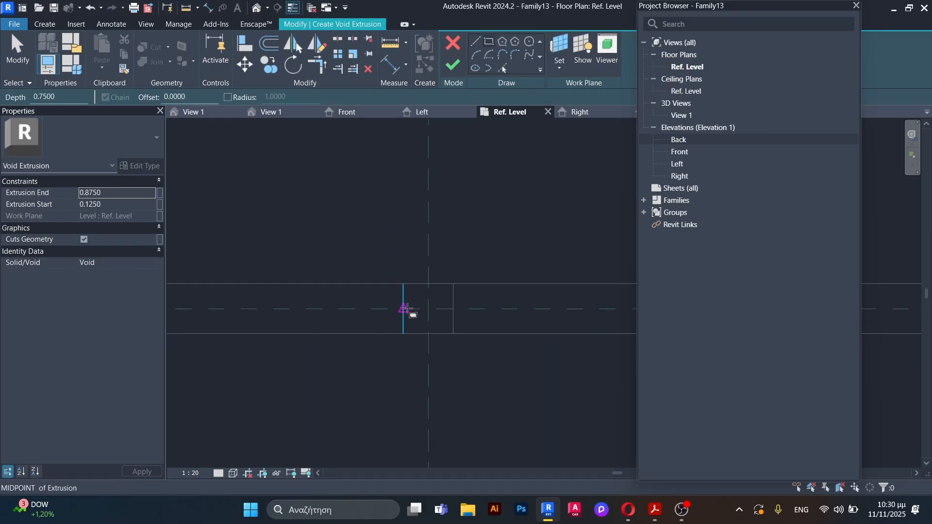
pyautogui.click(429, 309)
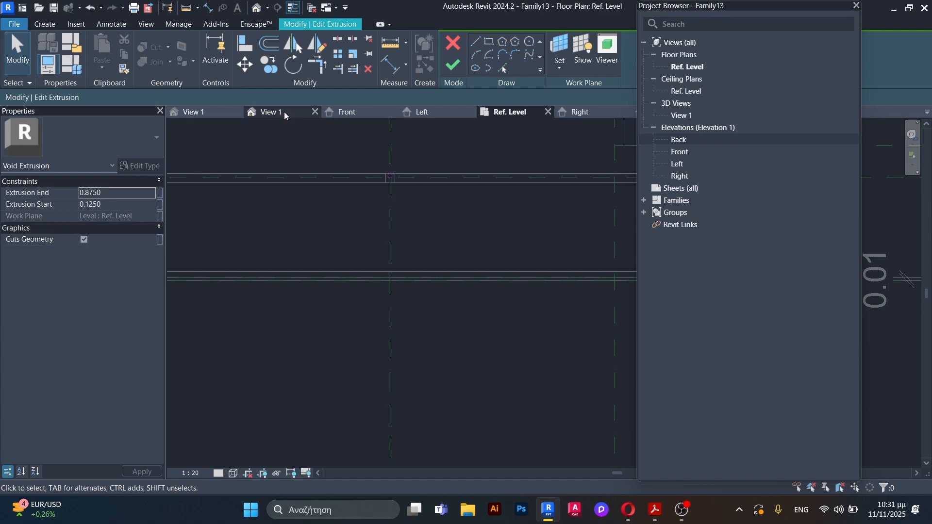
pyautogui.click(453, 64)
# Step: In the 3D view, select the new vertical void and pull its inner end back to the recessed panel's face
pyautogui.click(281, 114)
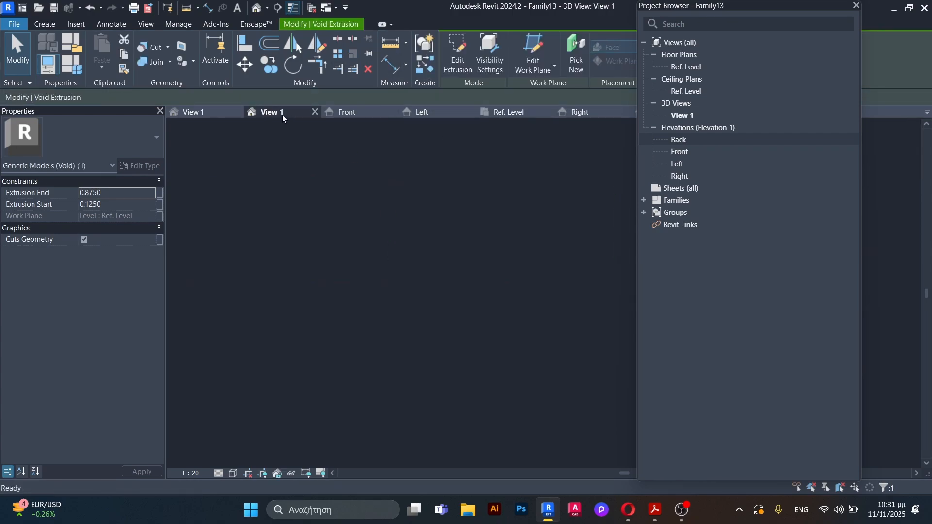
pyautogui.moveTo(412, 244); pyautogui.dragTo(357, 262)
pyautogui.click(358, 265)
pyautogui.scroll(-2, 358, 266)
pyautogui.keyDown('shift'); pyautogui.moveTo(402, 340); pyautogui.dragTo(384, 314, button='middle'); pyautogui.keyUp('shift')
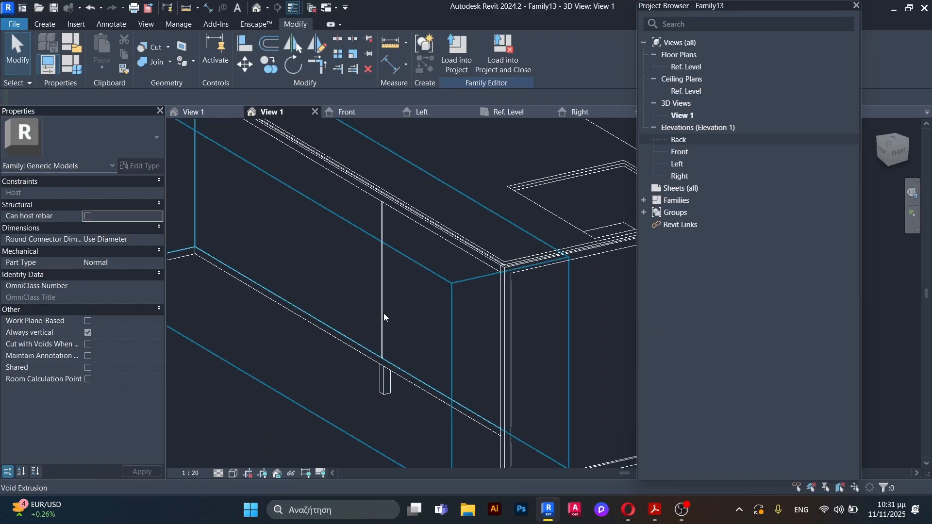
pyautogui.click(383, 279)
pyautogui.scroll(2, 382, 280)
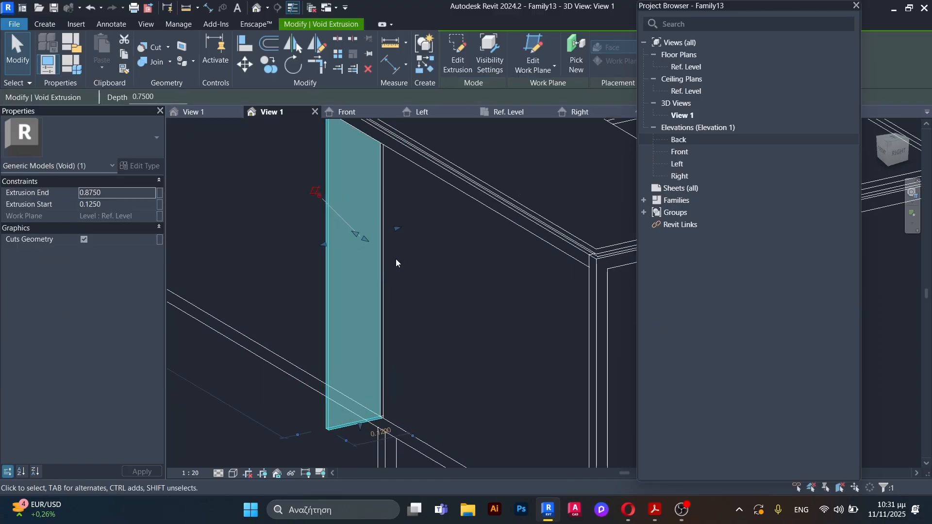
pyautogui.moveTo(398, 230); pyautogui.dragTo(377, 230)
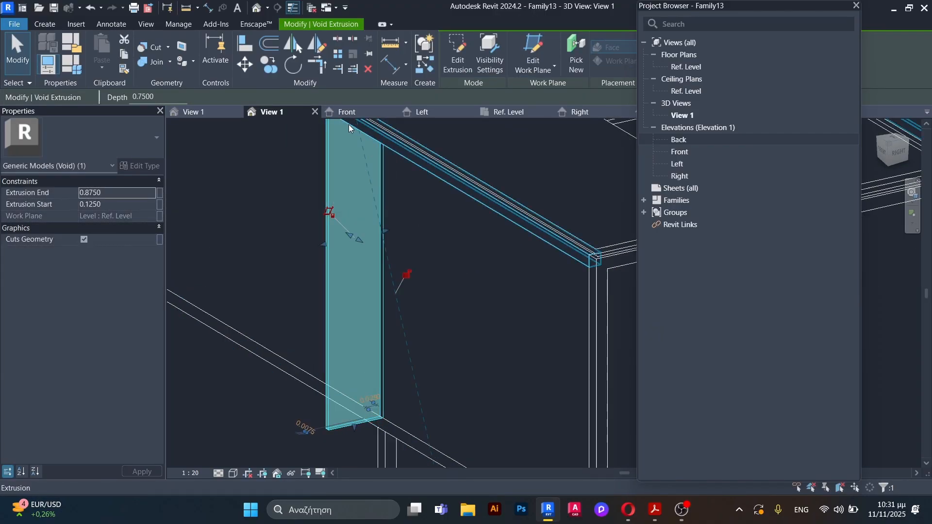
# Step: In the Ref. Level plan, stretch the void's inner end into the panel, to about 0.0081 from the panel's centre plane
pyautogui.click(504, 114)
pyautogui.scroll(-2, 381, 167)
pyautogui.scroll(1, 428, 238)
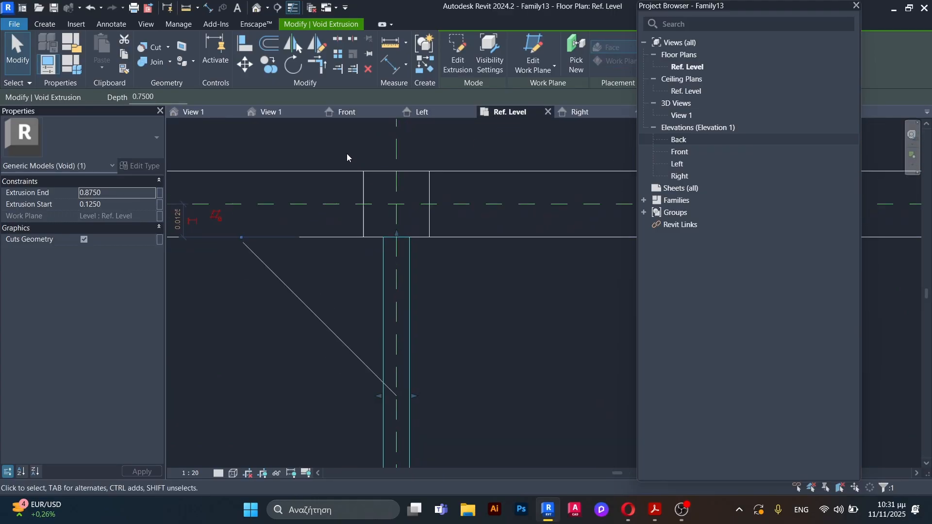
pyautogui.scroll(-5, 380, 226)
pyautogui.scroll(4, 390, 221)
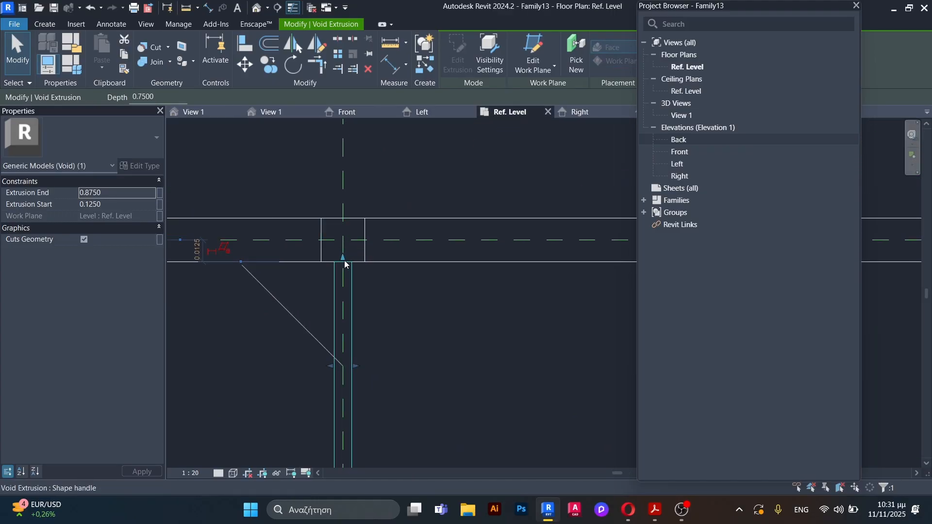
pyautogui.scroll(2, 343, 261)
pyautogui.moveTo(343, 260); pyautogui.dragTo(343, 247)
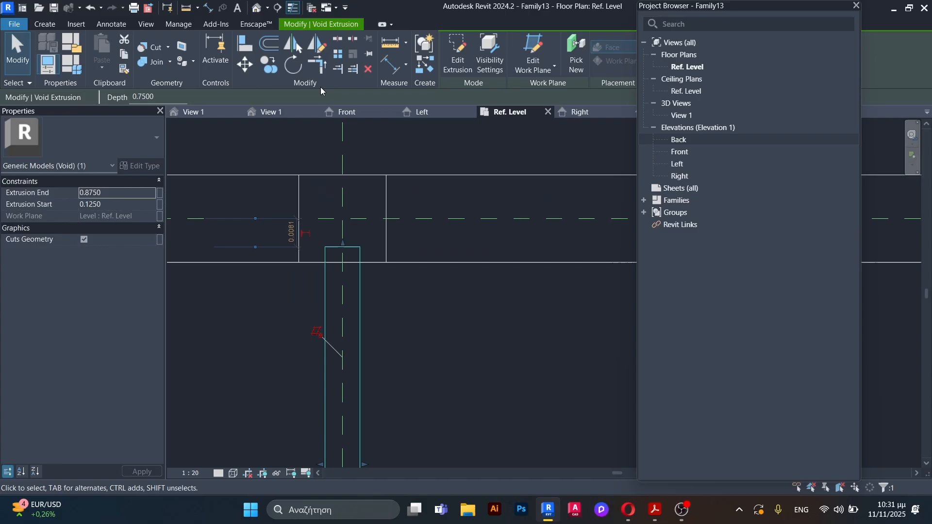
# Step: In the 3D view, turn the counter to its back side with the drawers and set the visual style to Shaded
pyautogui.click(266, 112)
pyautogui.click(288, 193)
pyautogui.scroll(-4, 287, 196)
pyautogui.keyDown('shift'); pyautogui.moveTo(282, 204); pyautogui.dragTo(418, 250, button='middle'); pyautogui.keyUp('shift')
pyautogui.scroll(-3, 437, 291)
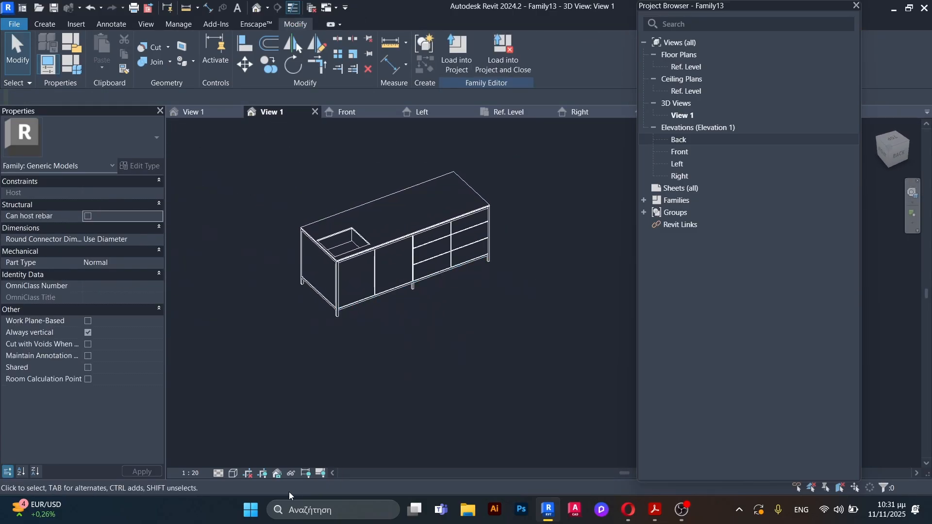
pyautogui.click(234, 474)
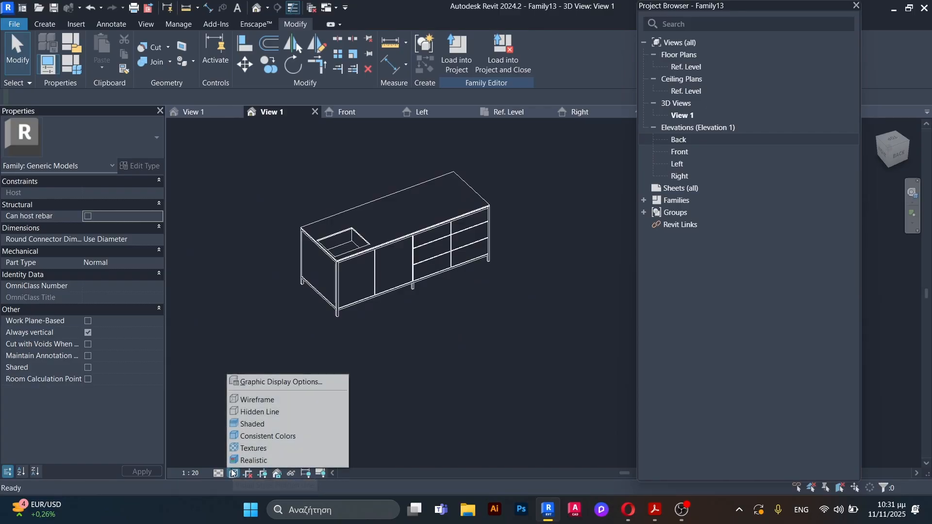
pyautogui.click(277, 424)
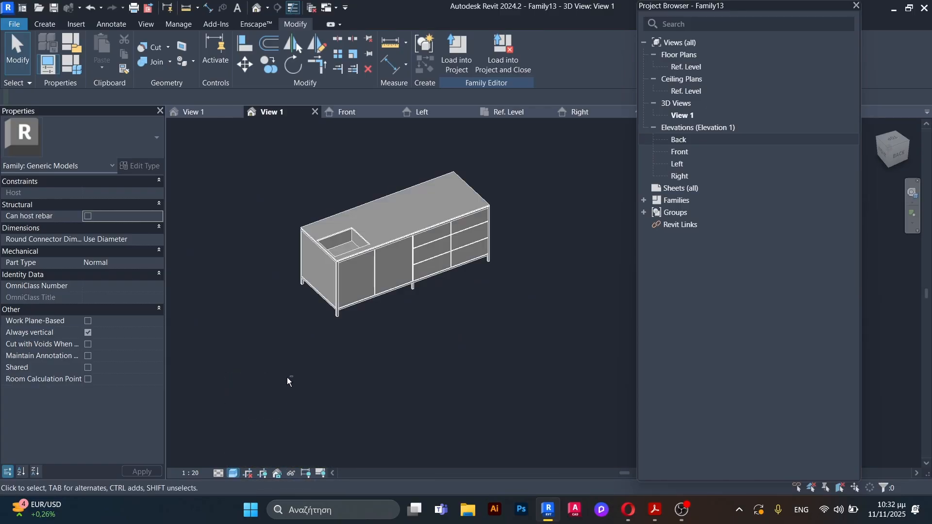
pyautogui.moveTo(287, 377)
pyautogui.keyDown('shift'); pyautogui.mouseDown(button='middle')
pyautogui.moveTo(312, 354)
pyautogui.moveTo(293, 397)
pyautogui.moveTo(306, 389)
pyautogui.moveTo(298, 351)
pyautogui.mouseUp(button='middle'); pyautogui.keyUp('shift')
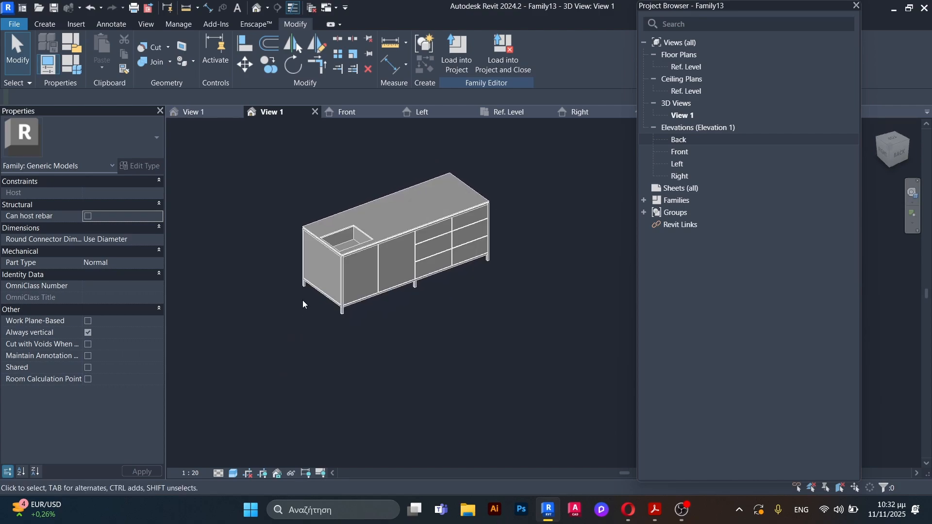